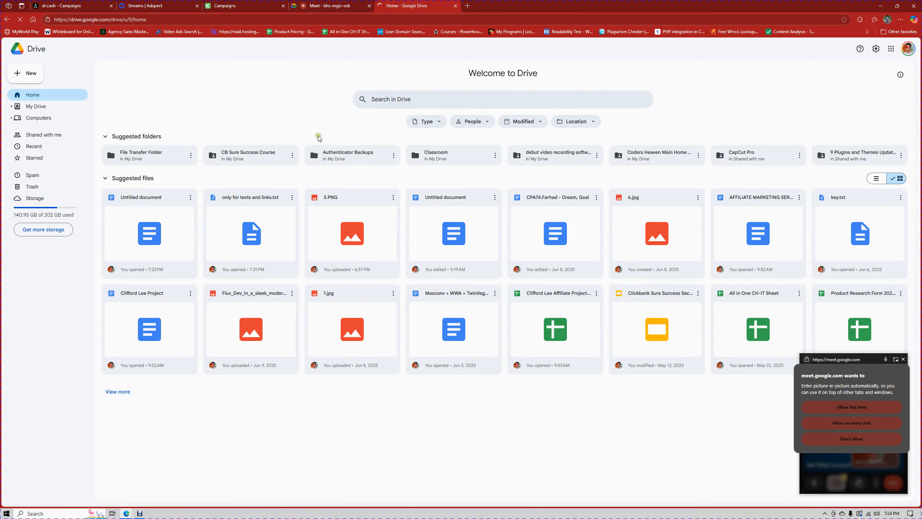
Open the Untitled document stored in Drive's File Transfer Folder.
double_click(130, 156)
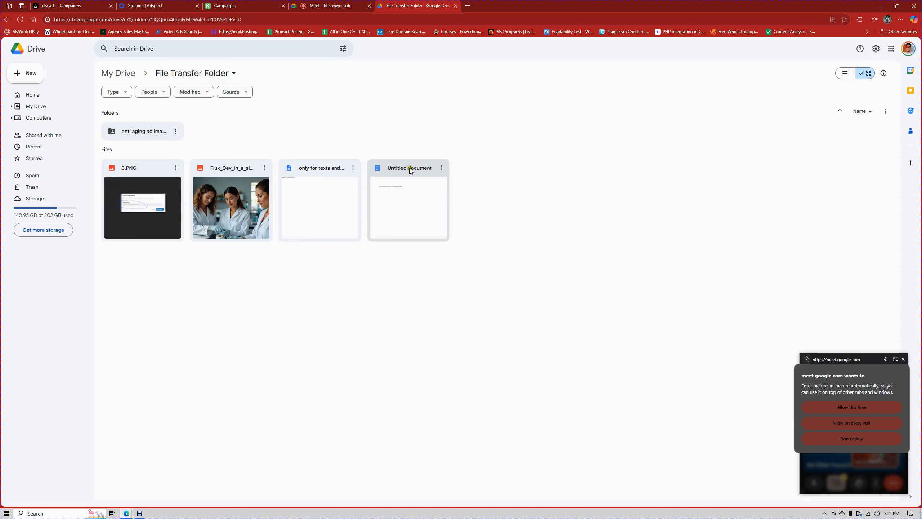
double_click(409, 167)
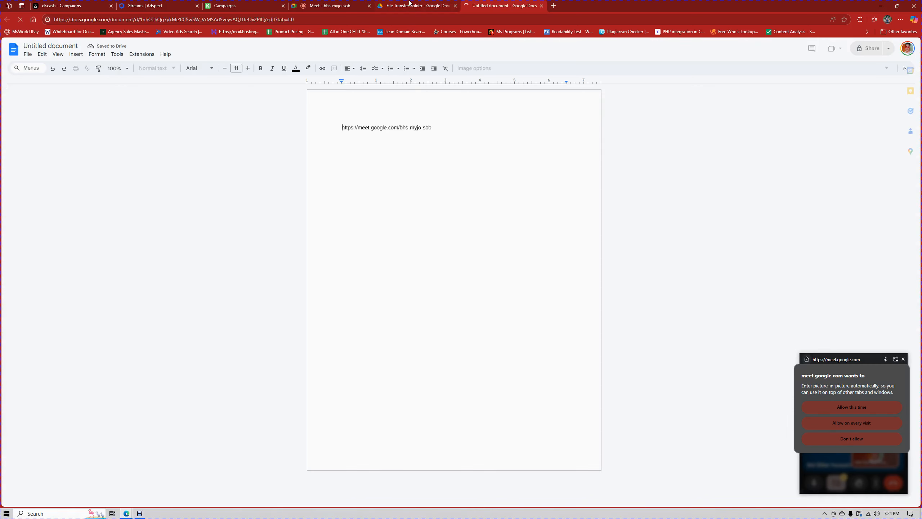
click(410, 5)
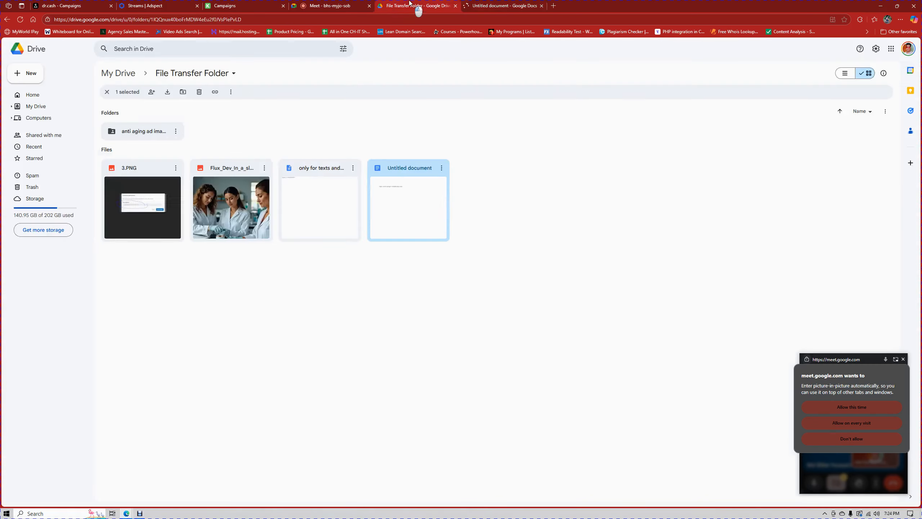
Share the entire screen in the Google Meet call and show the presented screen anyway.
click(323, 6)
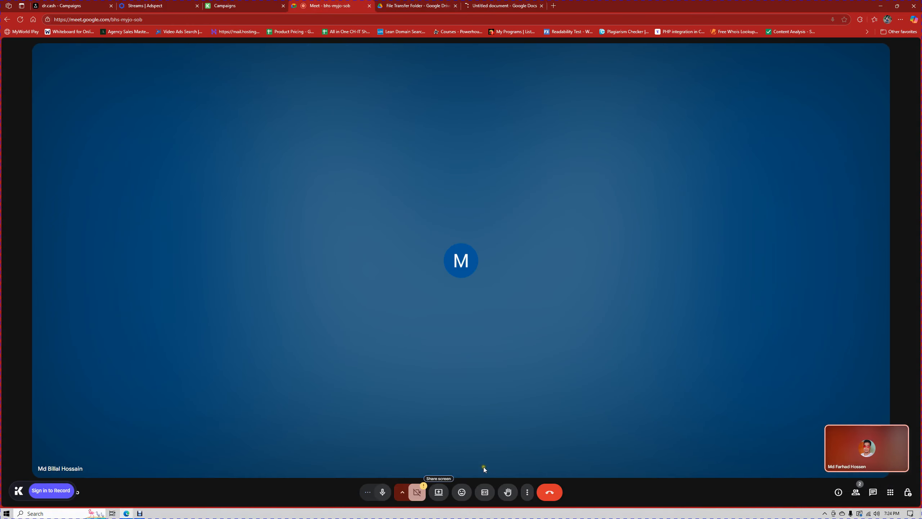
click(439, 492)
click(541, 57)
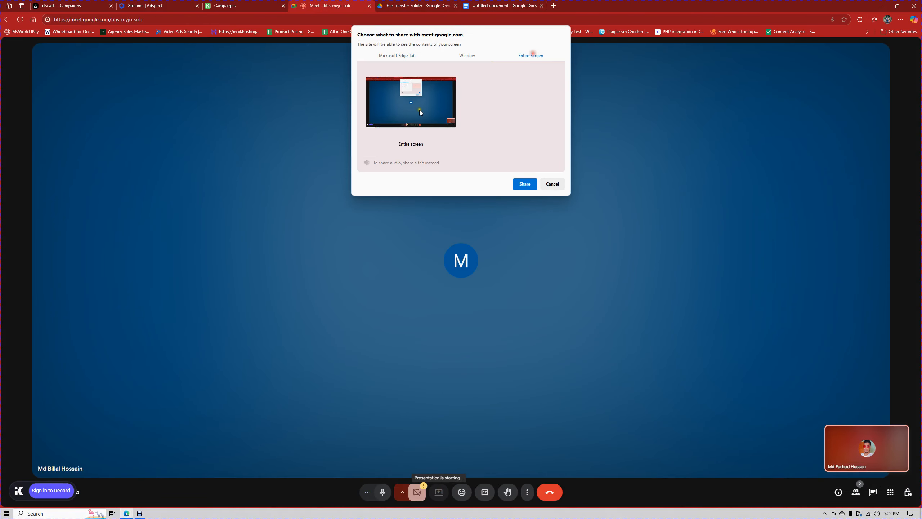
click(525, 185)
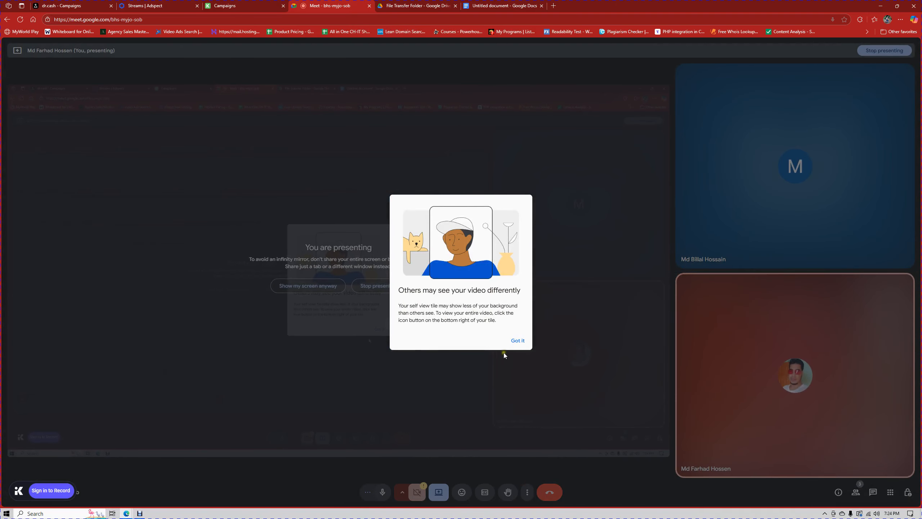
click(518, 339)
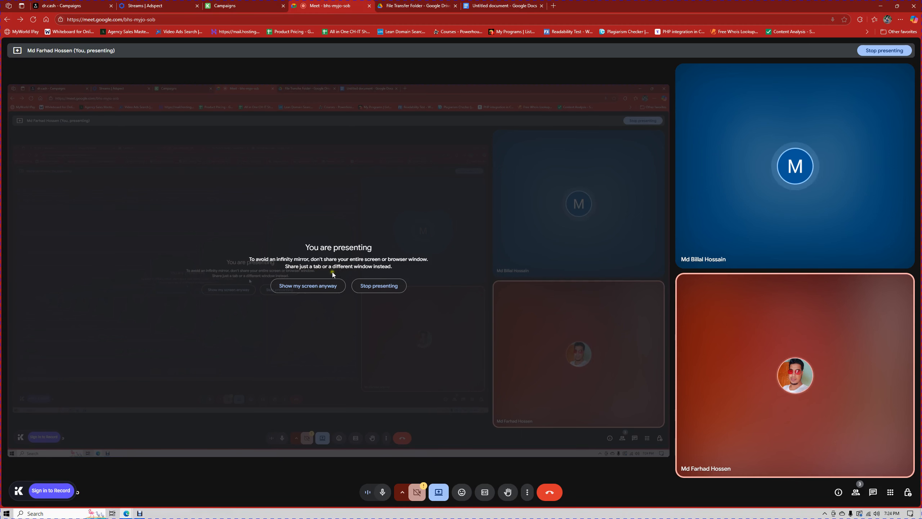
click(307, 289)
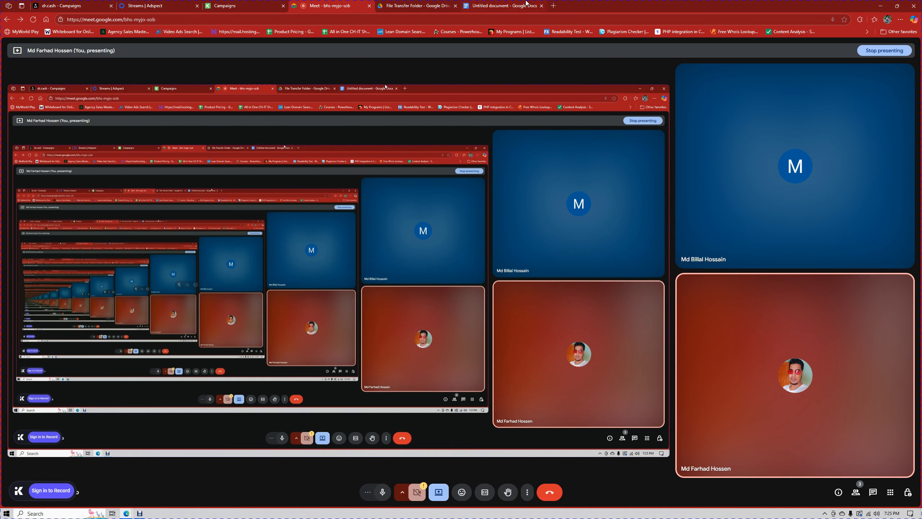
Open the honestreviewinfo.com/blog/ link from the Untitled document in Google Docs.
click(501, 5)
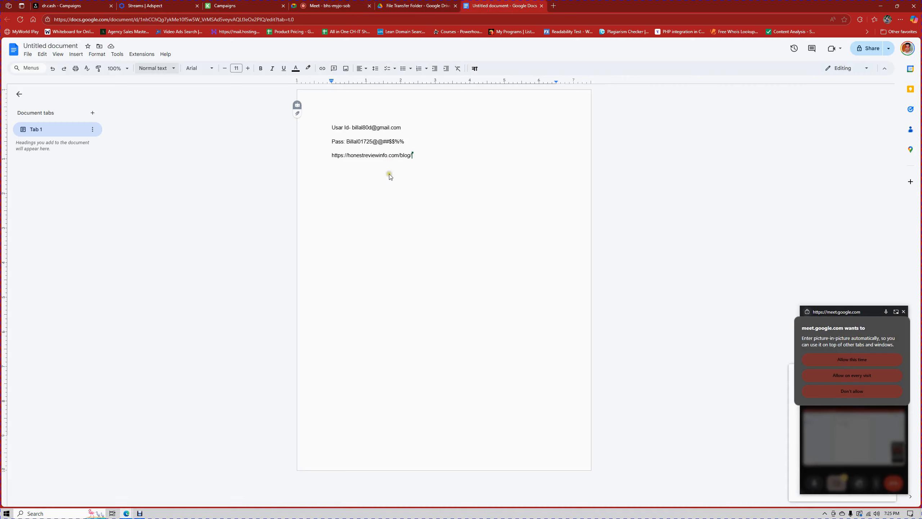
key(Return)
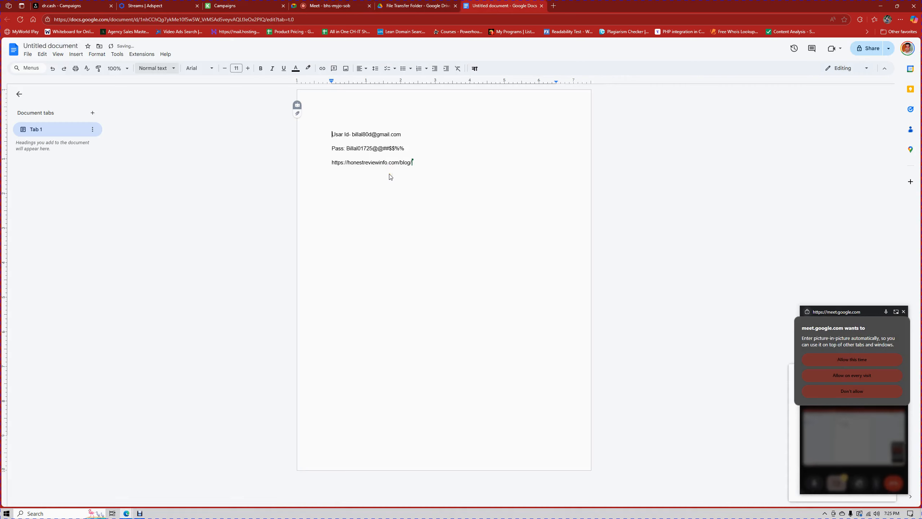
key(BackSpace)
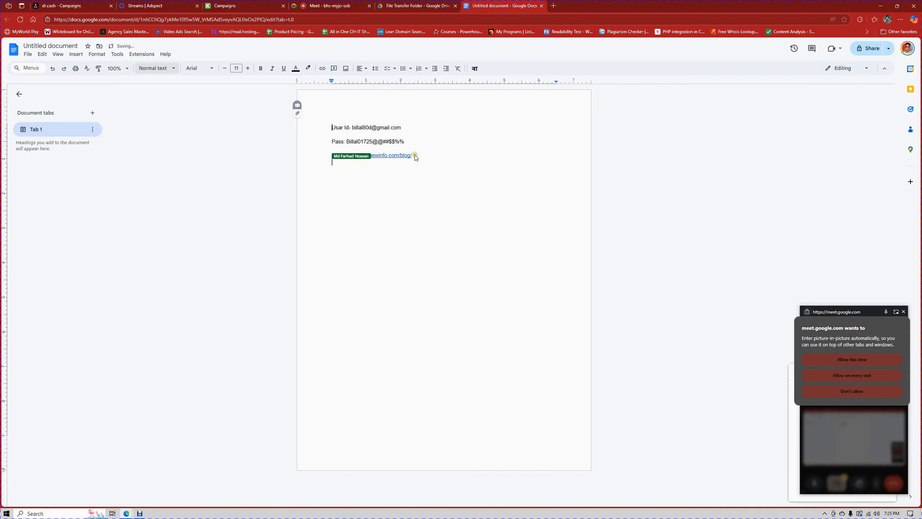
click(403, 156)
click(392, 166)
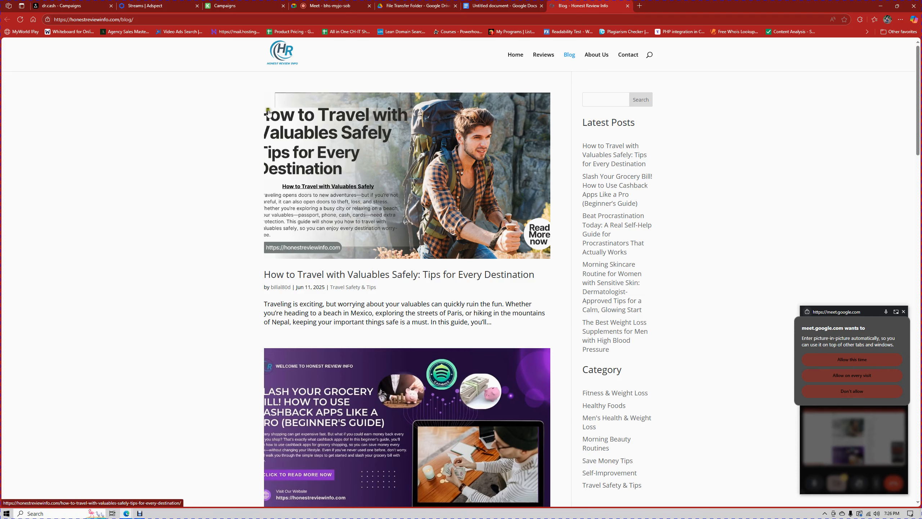
Look through the blog's post listing down to the footer and check the site's Reviews page.
scroll(919, 231, down, 5)
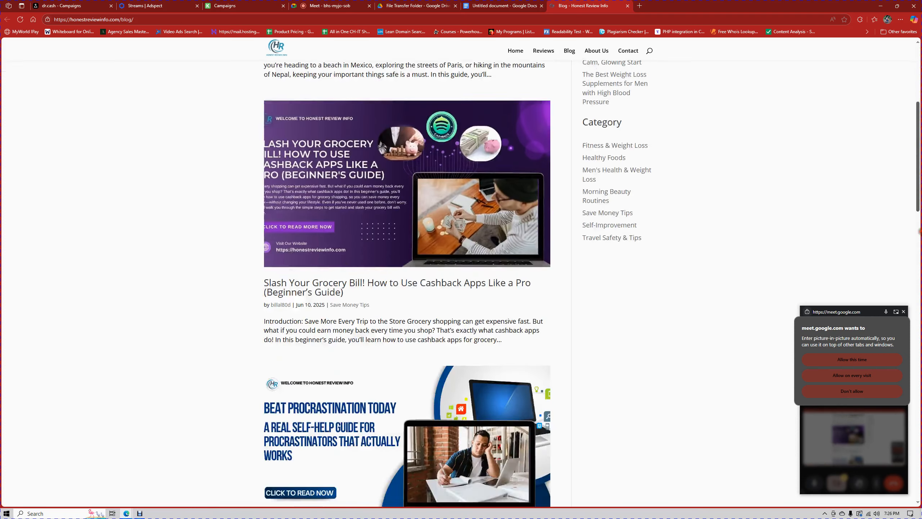
drag(919, 231, 920, 338)
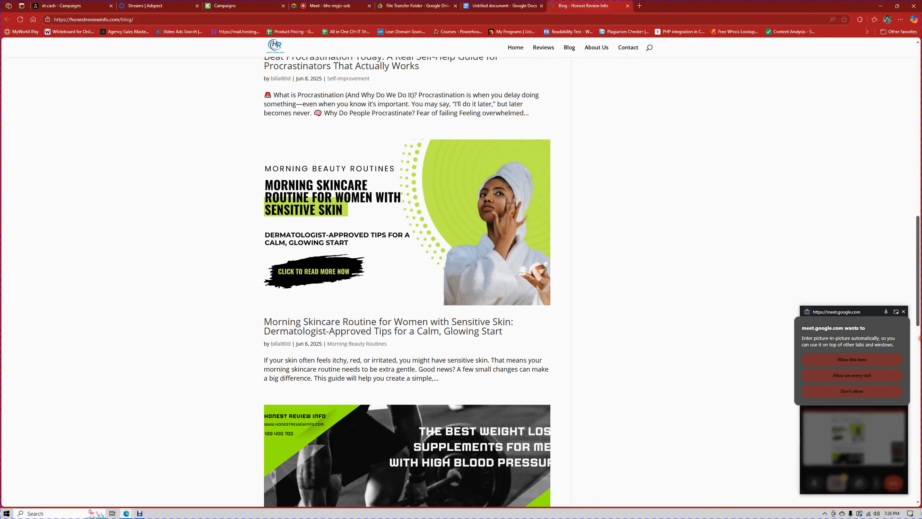
scroll(920, 338, down, 15)
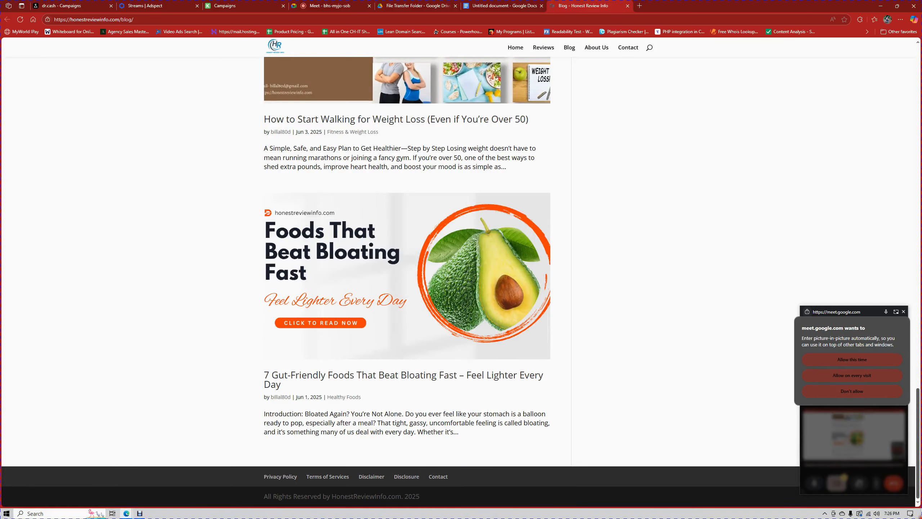
scroll(461, 282, up, 20)
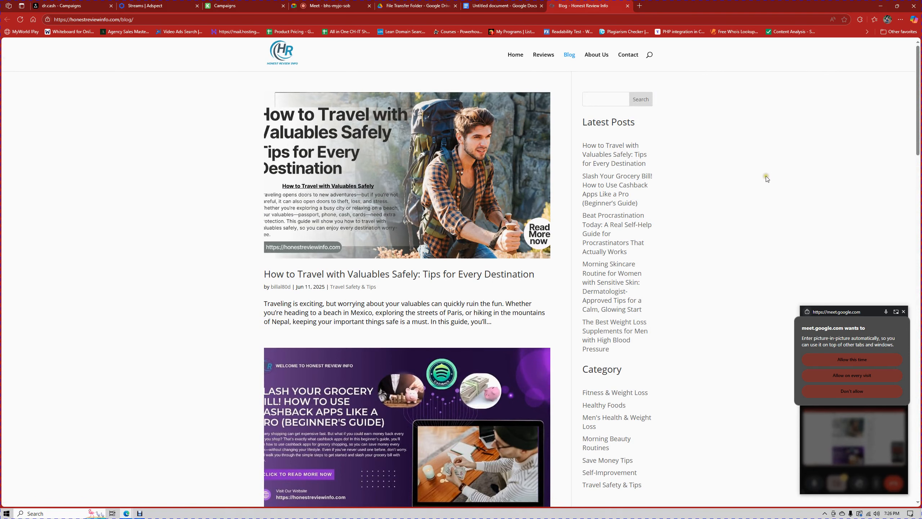
mouse_move(917, 95)
mouse_down()
mouse_move(918, 124)
mouse_move(917, 93)
mouse_up()
click(545, 54)
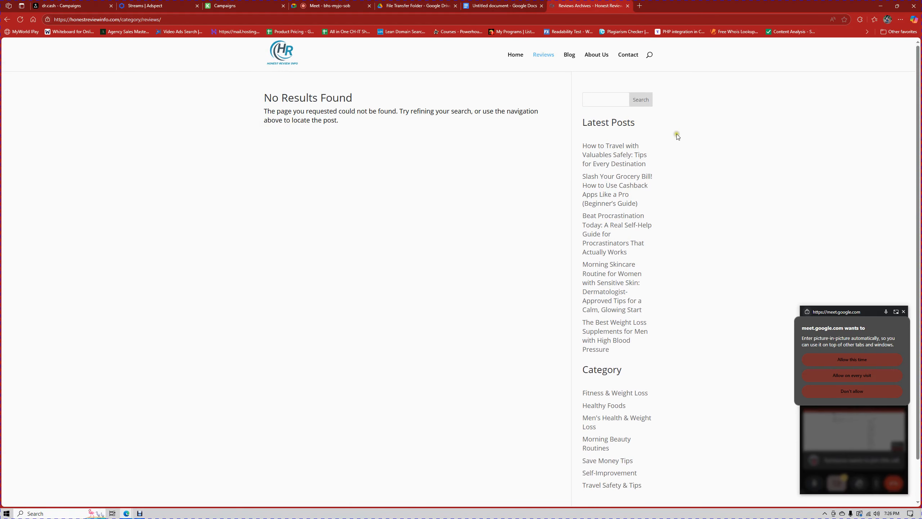
Admit the waiting participant to the Google Meet call and dismiss the floating call window over the Reviews page.
click(864, 359)
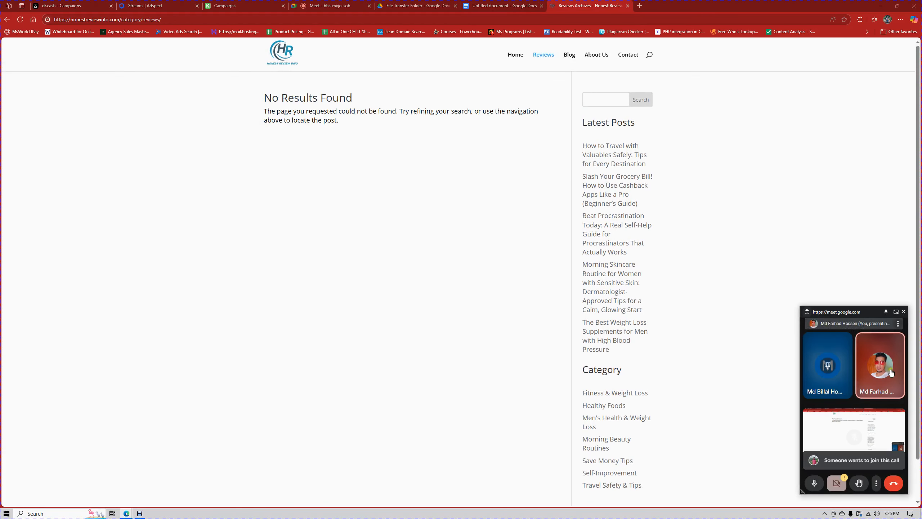
click(900, 313)
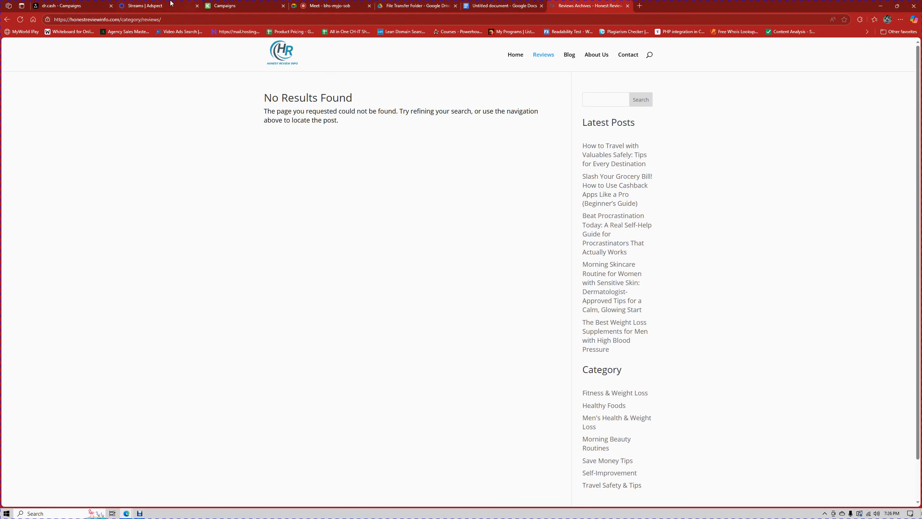
click(327, 5)
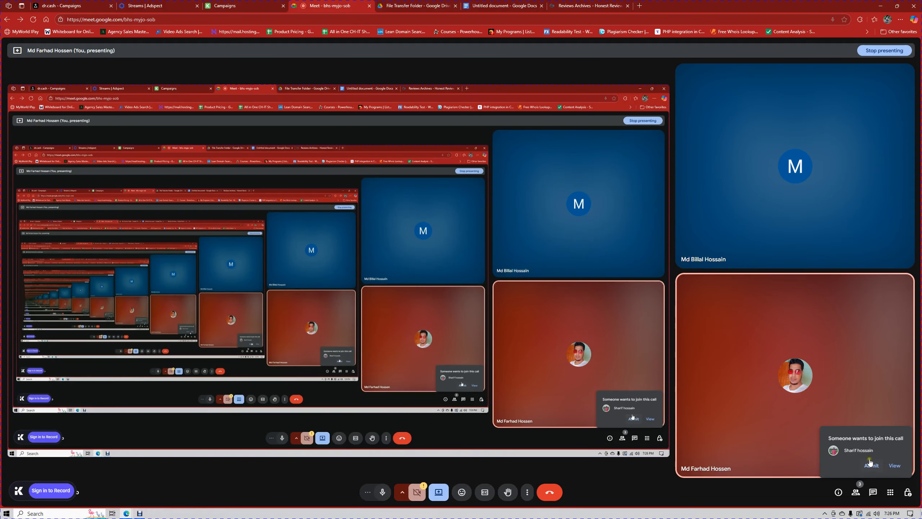
click(870, 465)
click(590, 6)
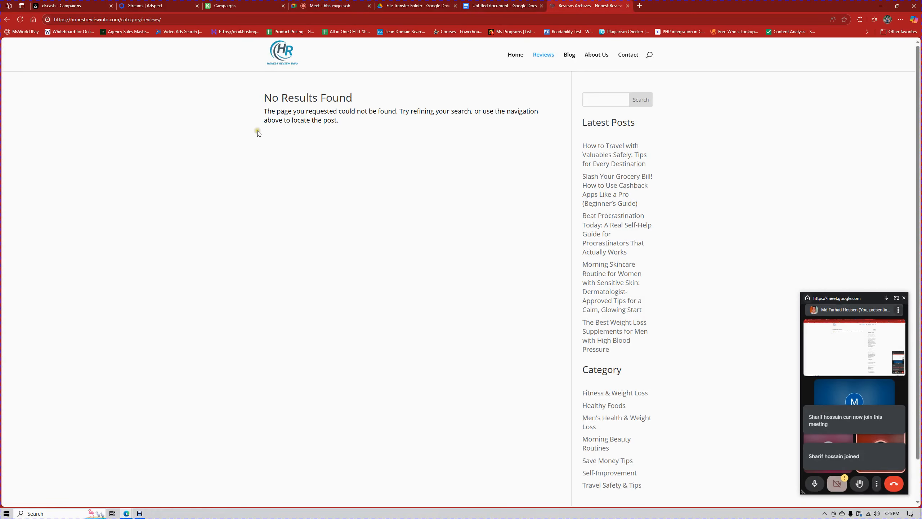
click(904, 298)
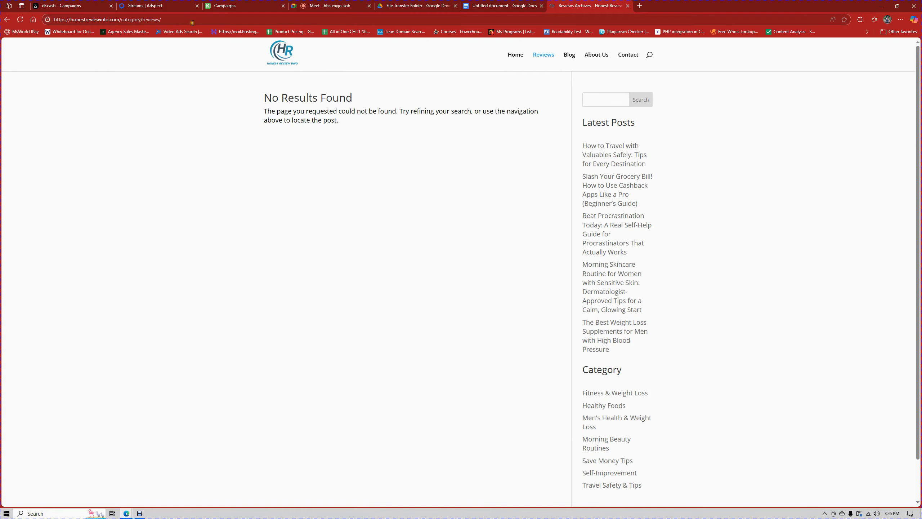
Go to the WordPress admin login at honestreviewinfo.com/wp-admin.
drag(120, 19, 195, 29)
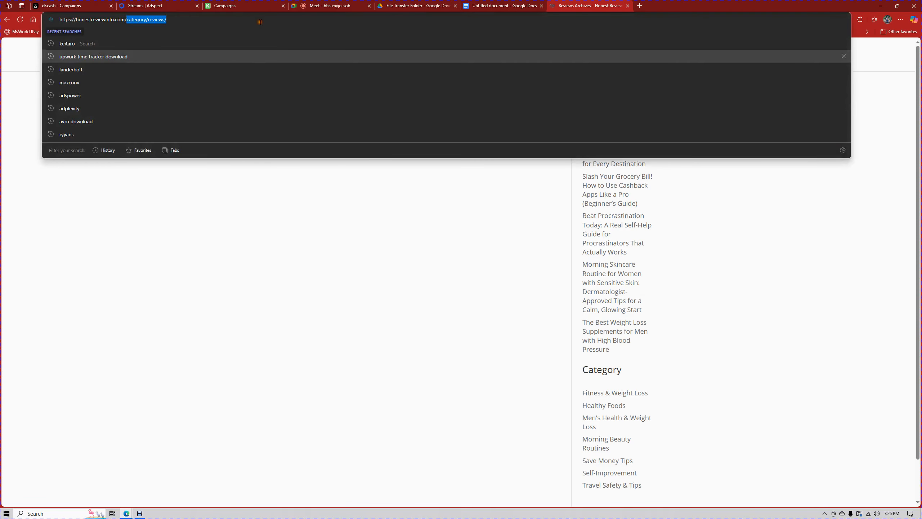
text(wp)
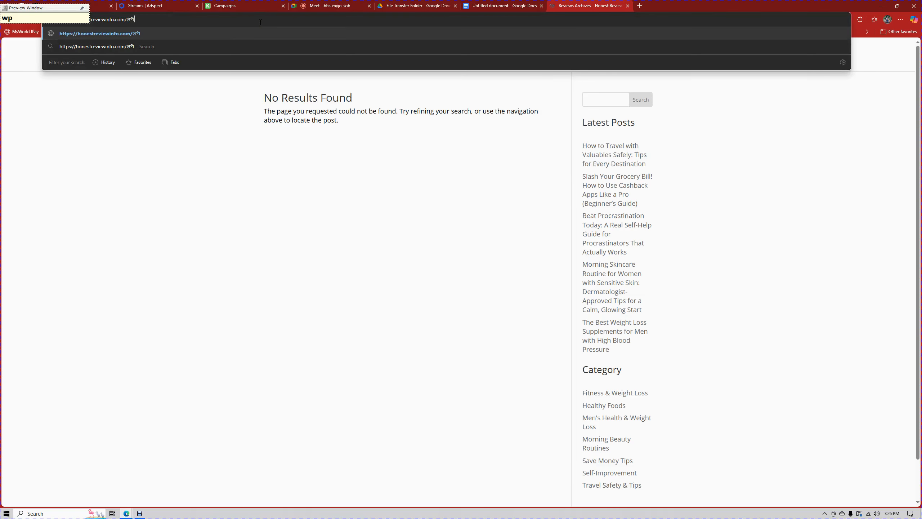
key(BackSpace)
key(BackSpace)
key(F12)
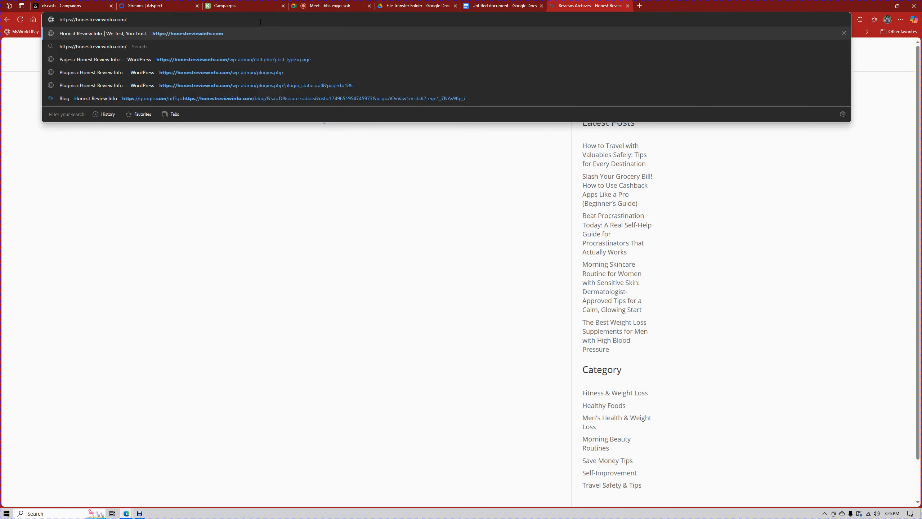
text(wp-admin)
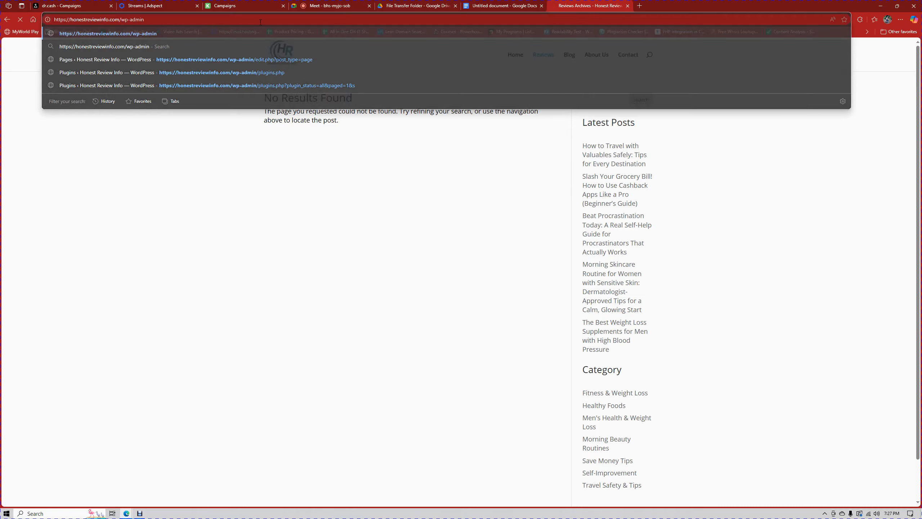
key(Return)
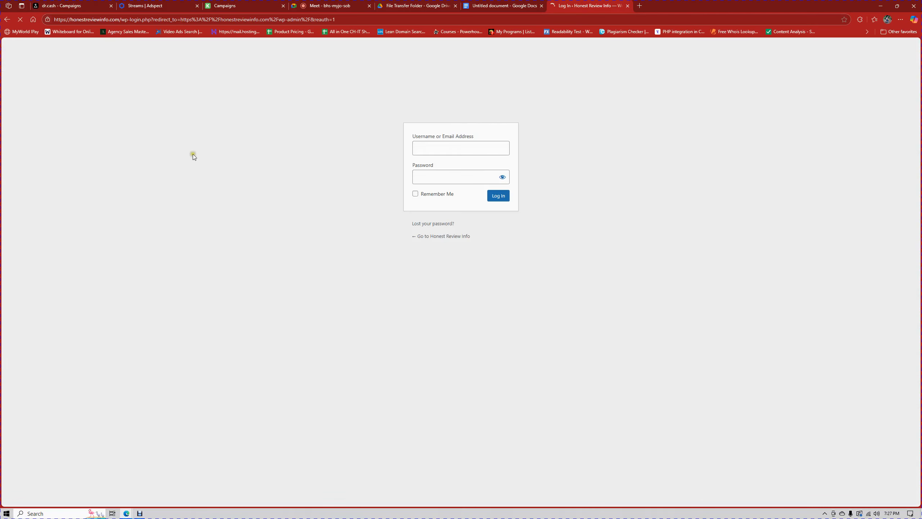
Copy the account password from the Untitled document into the WordPress login's Password field.
click(493, 5)
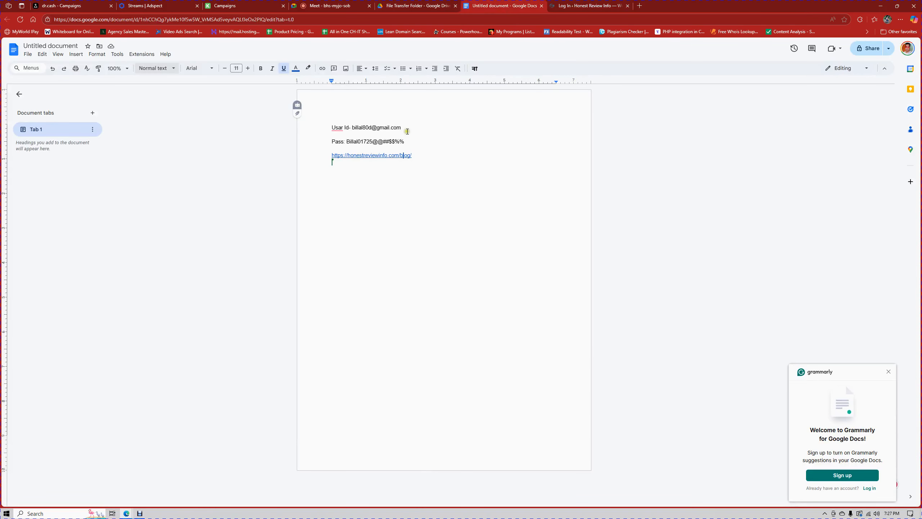
drag(348, 139, 407, 141)
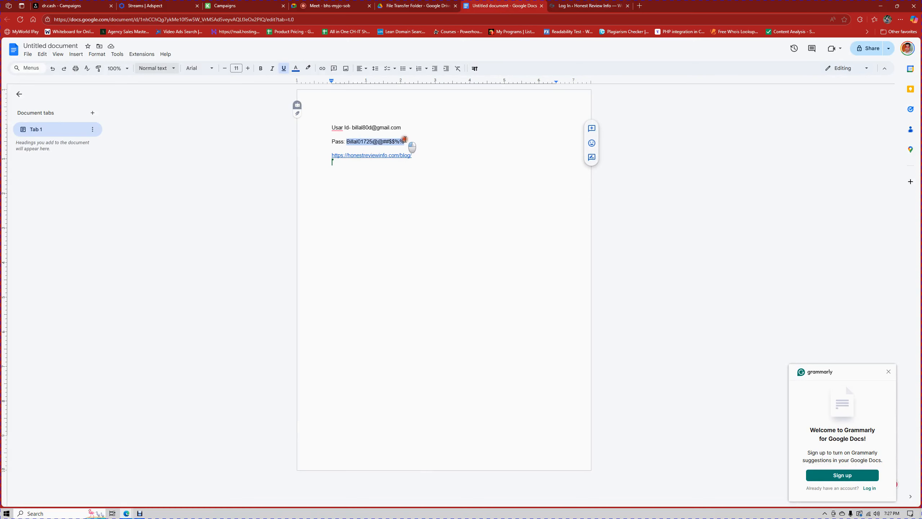
key(ctrl+c)
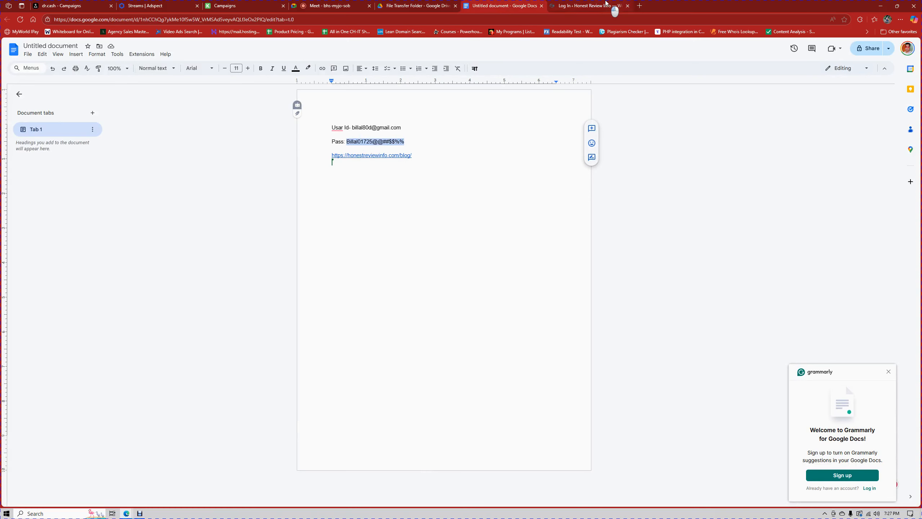
click(595, 6)
click(436, 177)
key(ctrl+v)
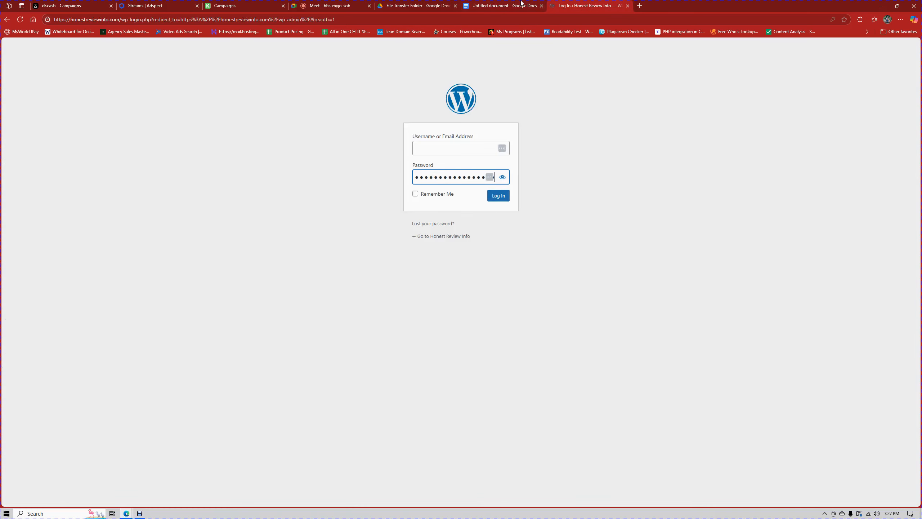
Copy the user ID e-mail from the Untitled document into the WordPress username field and log in.
click(523, 5)
drag(352, 128, 408, 131)
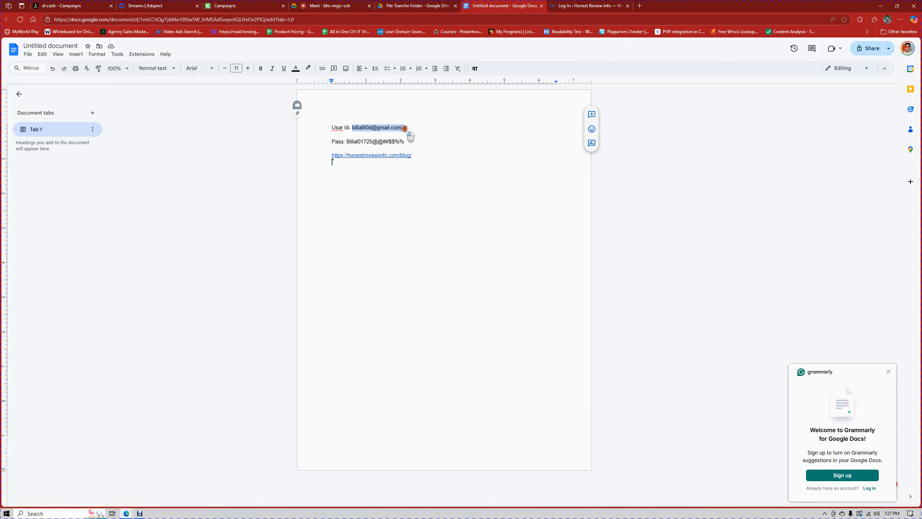
click(572, 11)
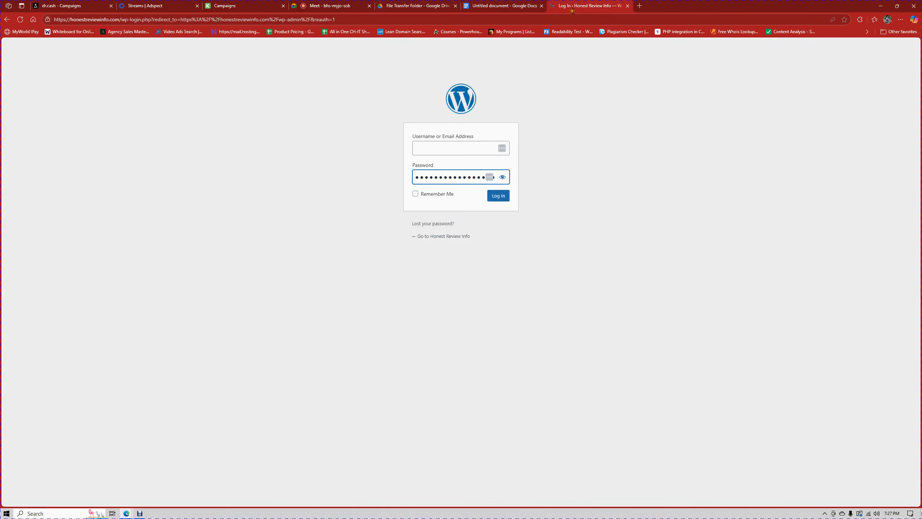
click(441, 154)
key(ctrl+v)
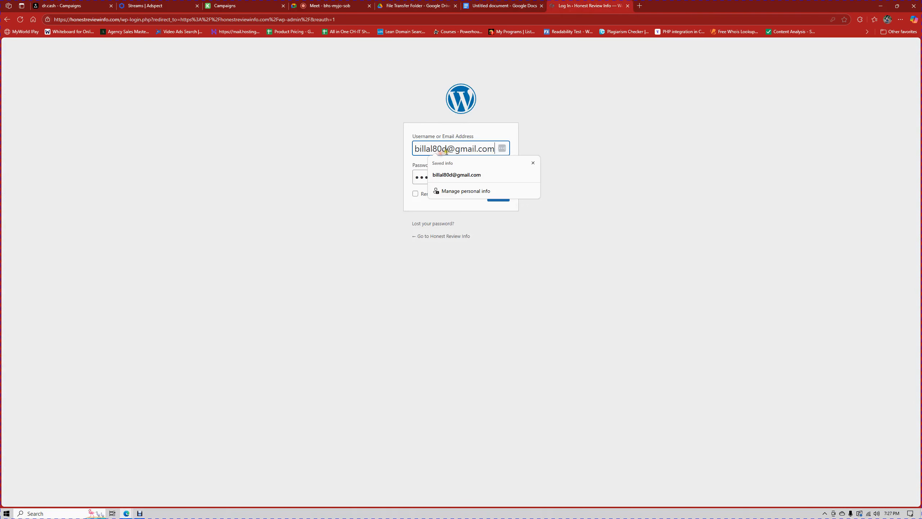
click(497, 202)
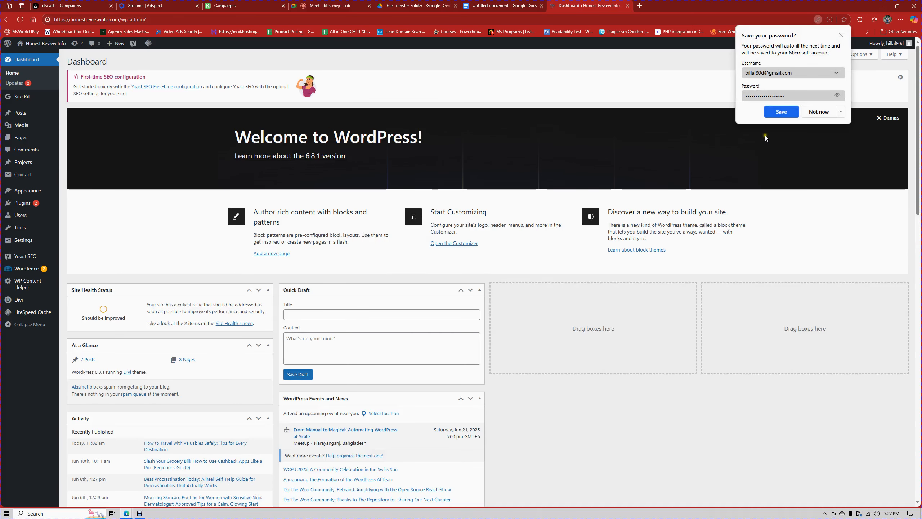
Decline saving the login credentials, and update the Site Kit by Google and Yoast SEO plugins.
click(818, 112)
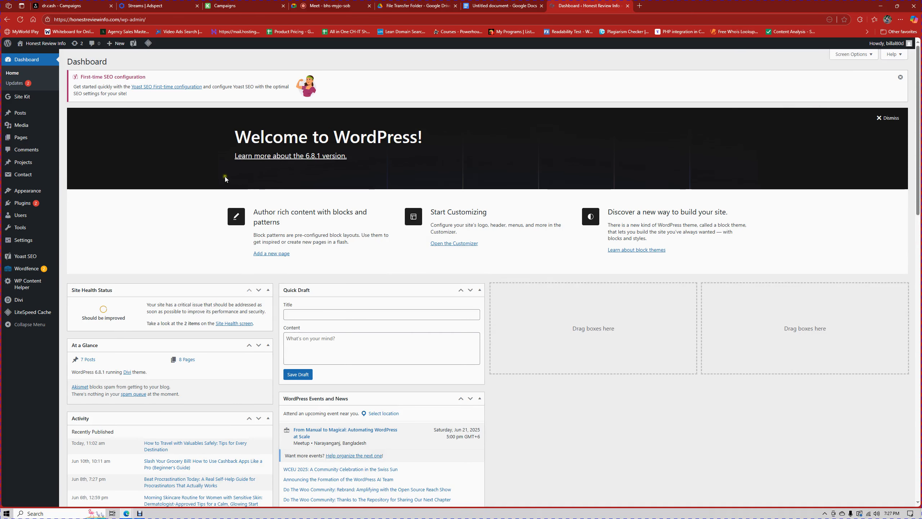
click(22, 203)
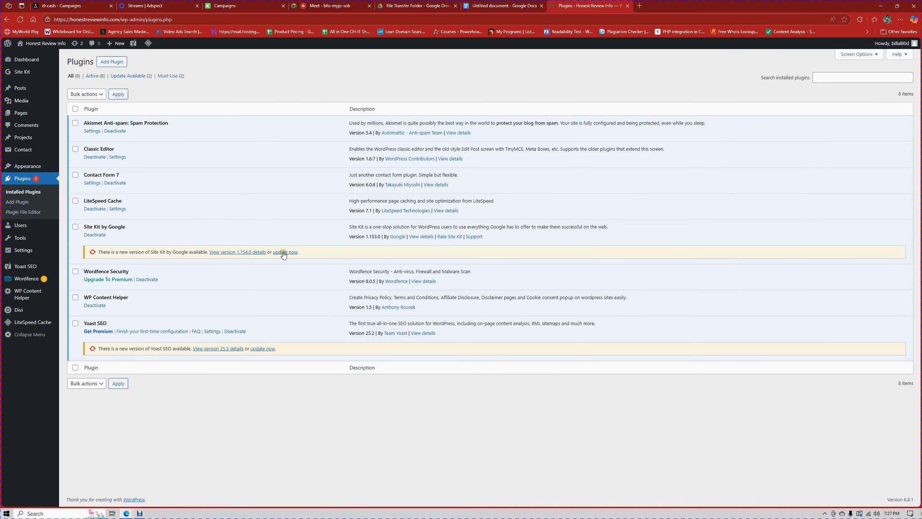
click(285, 252)
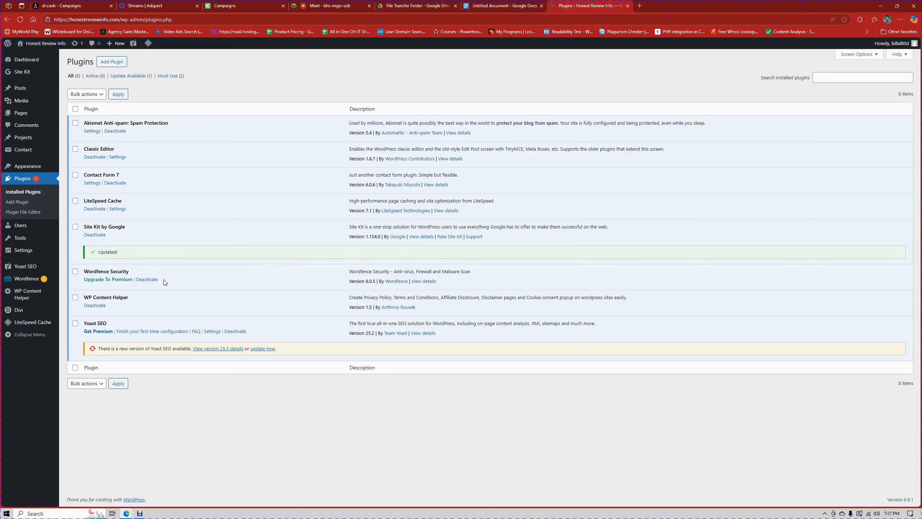
click(262, 348)
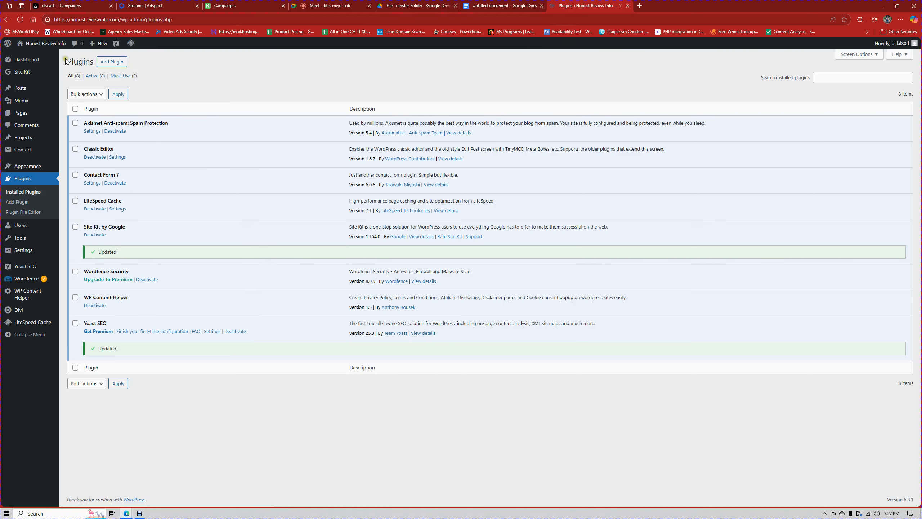
Open the live Honest Review Info site in a new tab and look over its homepage categories.
right_click(30, 55)
click(54, 62)
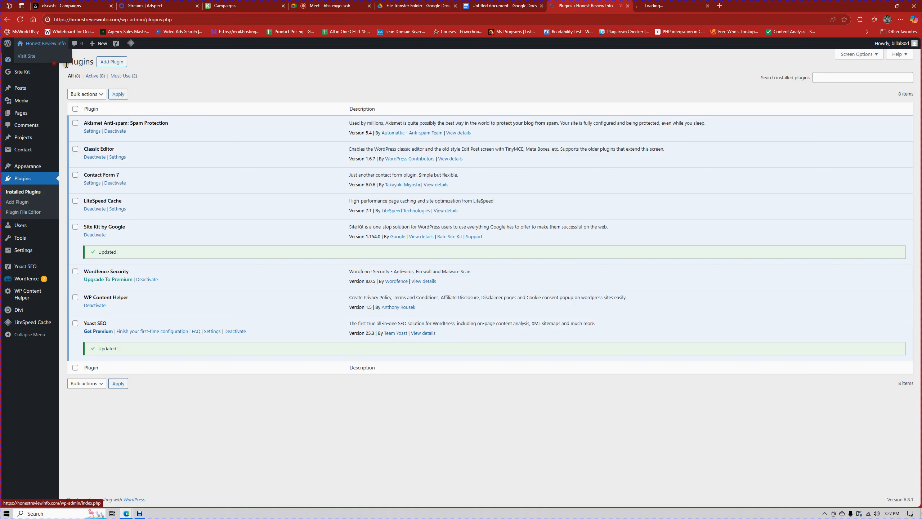
click(654, 6)
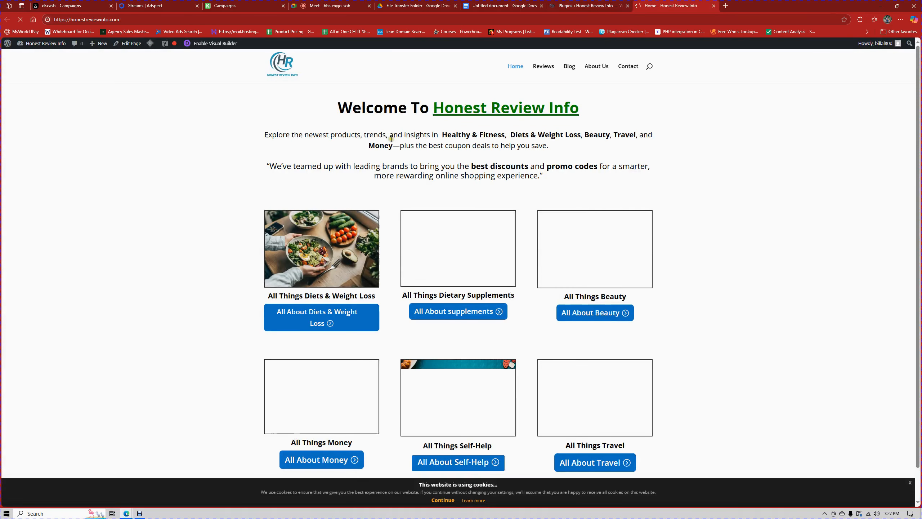
scroll(391, 138, down, 1)
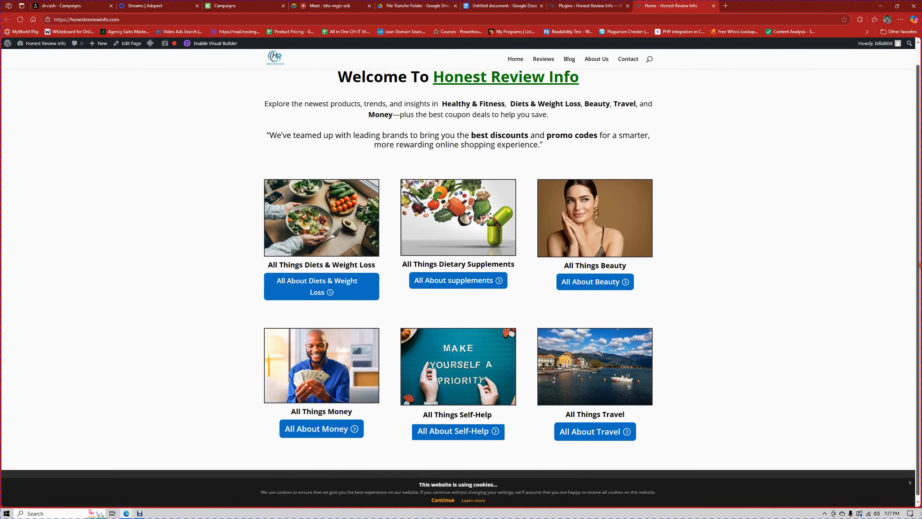
drag(920, 266, 920, 318)
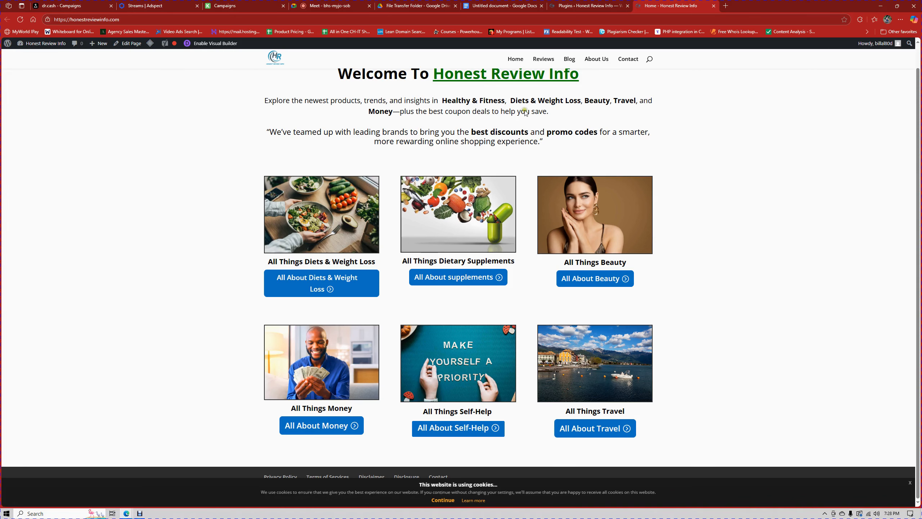
Look through the site's blog posts and category list, and return to the homepage.
click(566, 61)
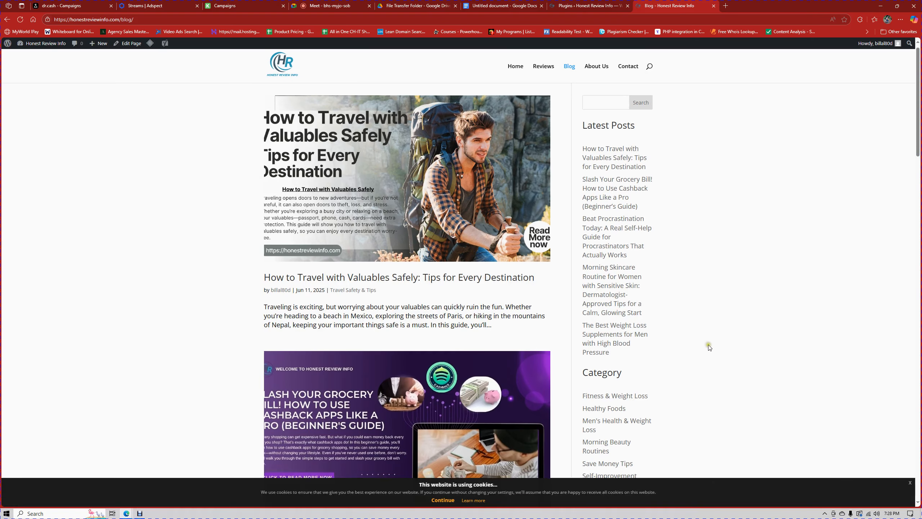
scroll(709, 347, down, 5)
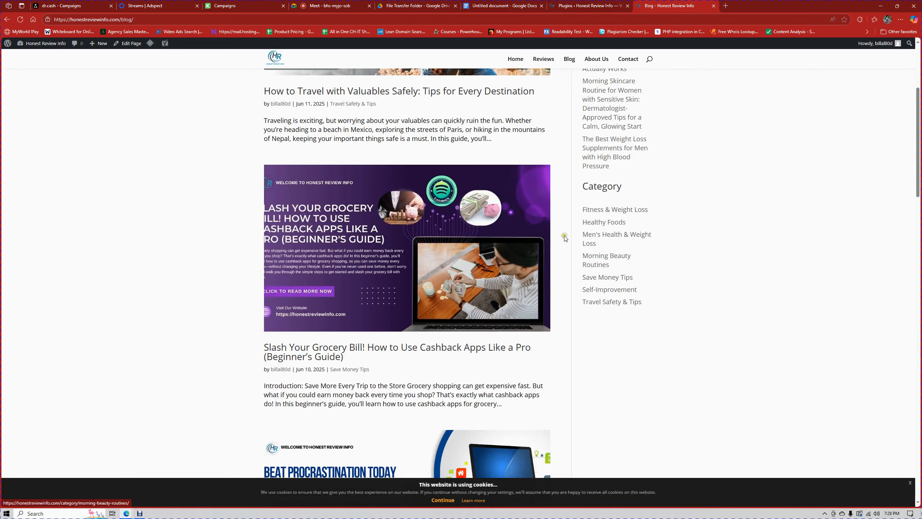
scroll(564, 235, up, 6)
click(516, 66)
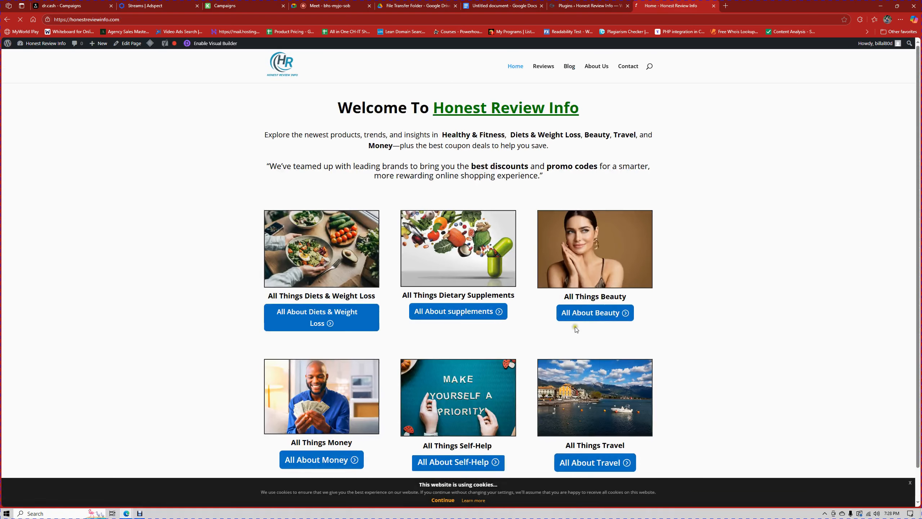
Accept the cookie notice on the Honest Review Info homepage.
scroll(712, 234, down, 1)
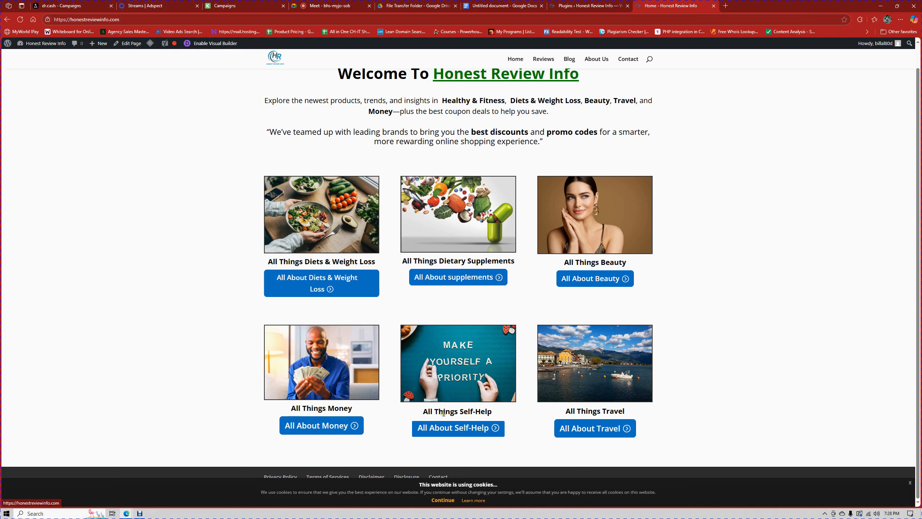
click(442, 500)
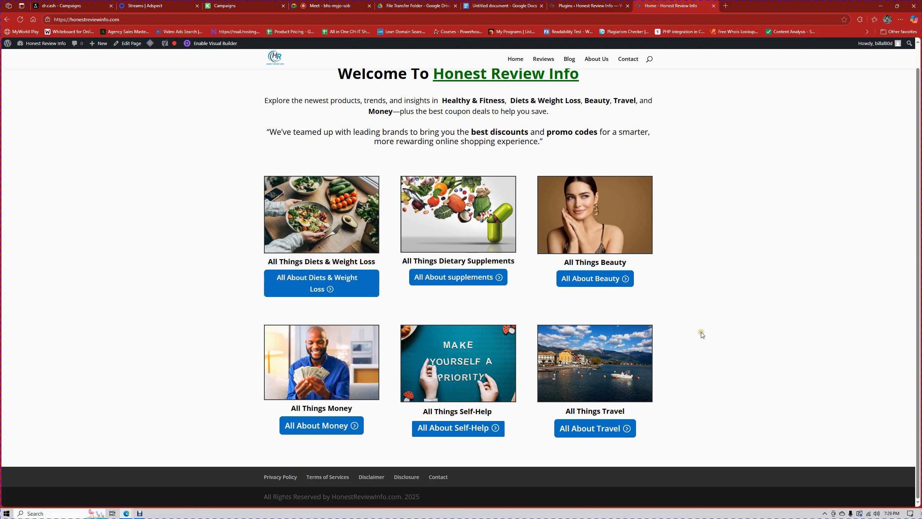
scroll(700, 333, up, 1)
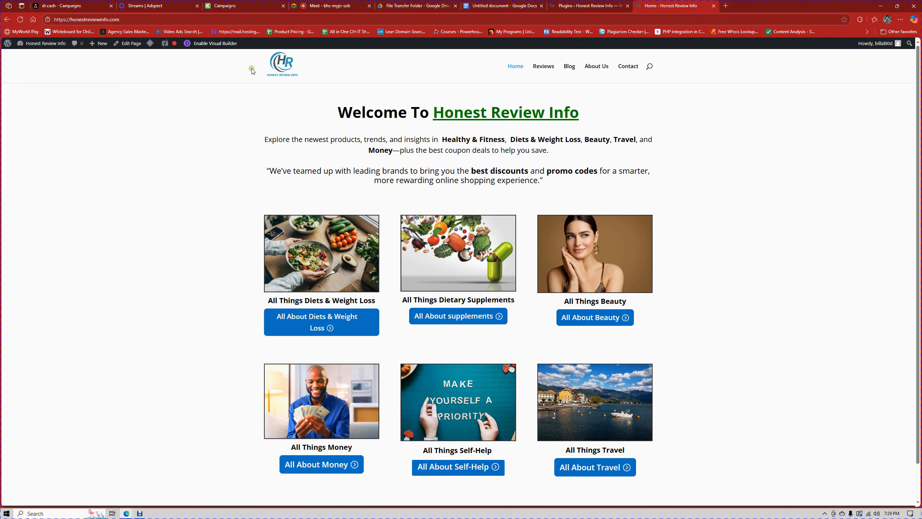
Start Yoast SEO's first-time configuration in the WordPress admin and complete the SEO data optimization stage.
click(584, 6)
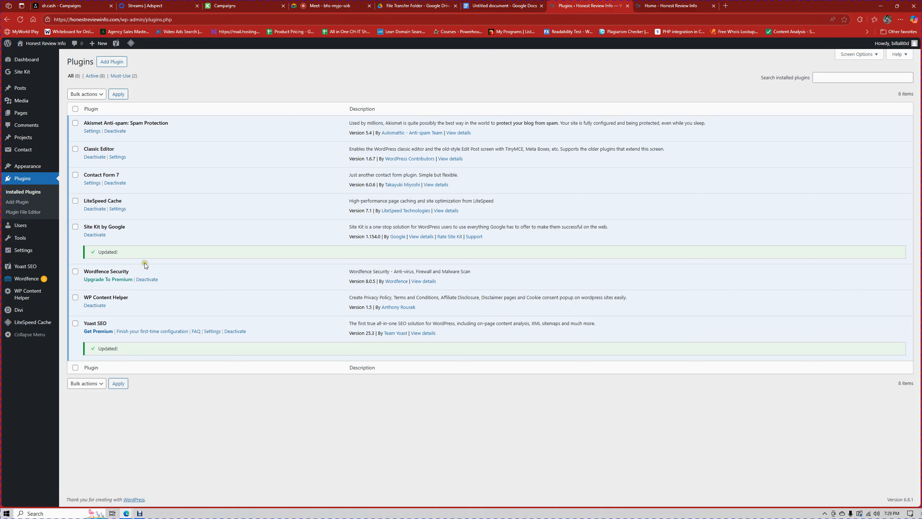
click(32, 268)
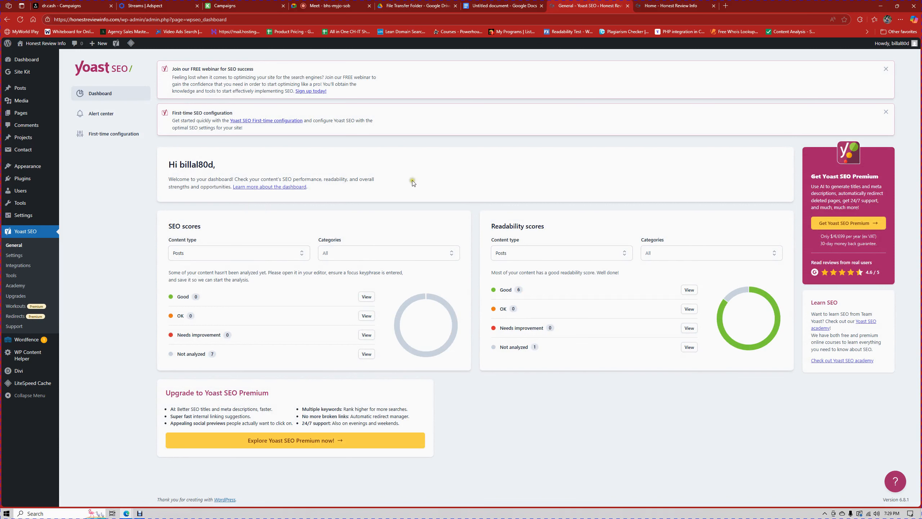
click(270, 121)
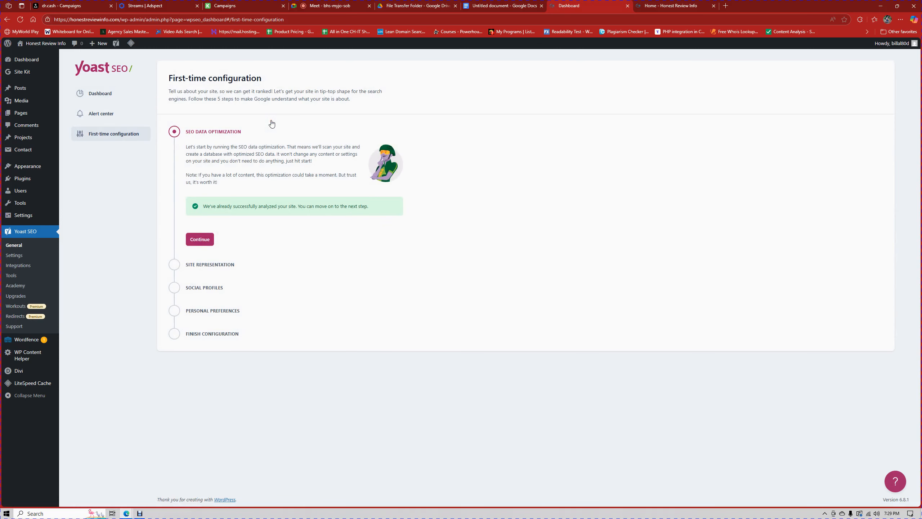
click(201, 240)
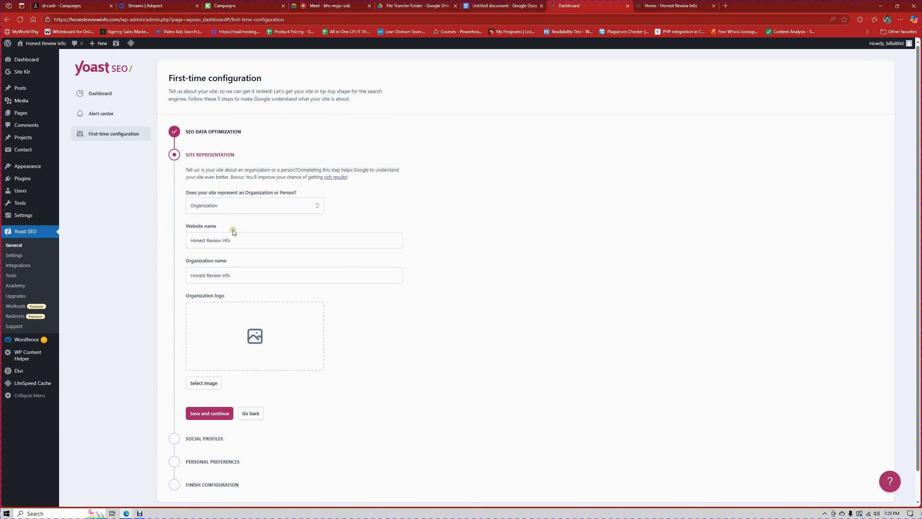
Set the site representation to Person and select the administrator's user account as the name.
click(233, 204)
click(209, 235)
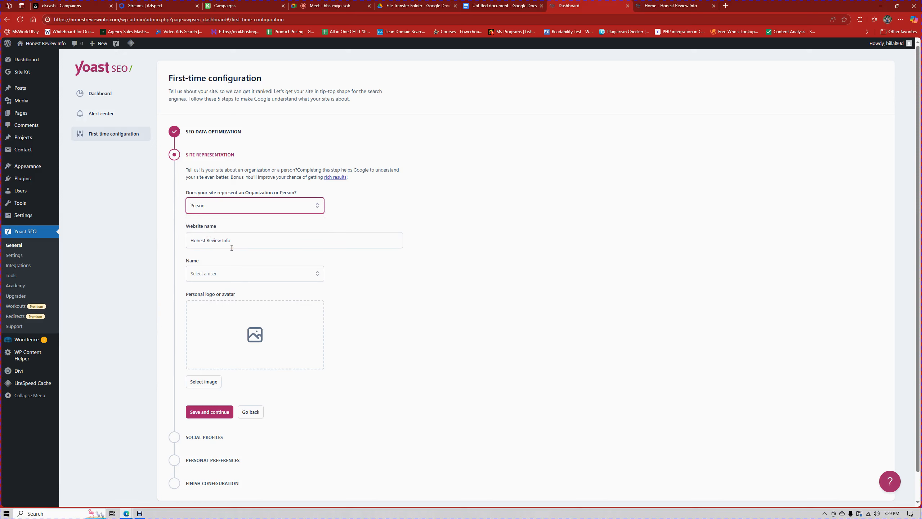
click(242, 269)
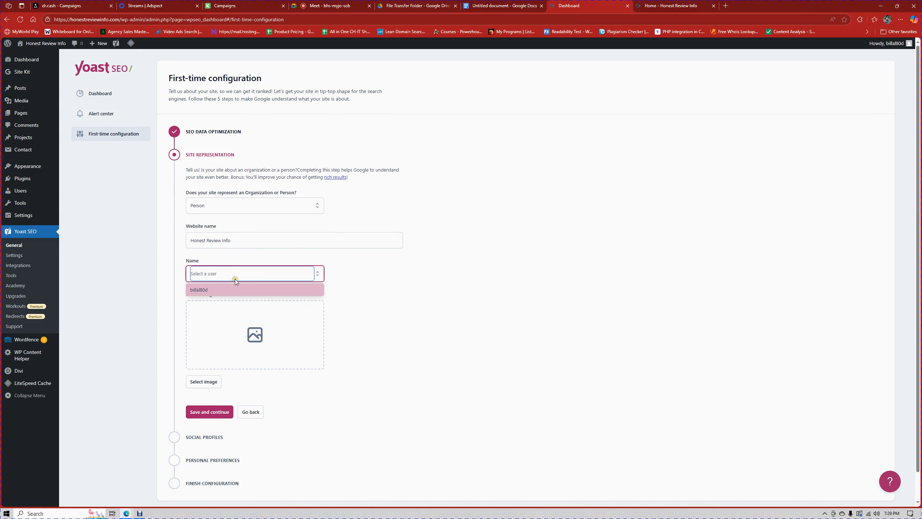
click(218, 289)
Set the HR logo with the Honest Review Info caption, 1.png, from the media library as the personal logo.
scroll(285, 293, down, 2)
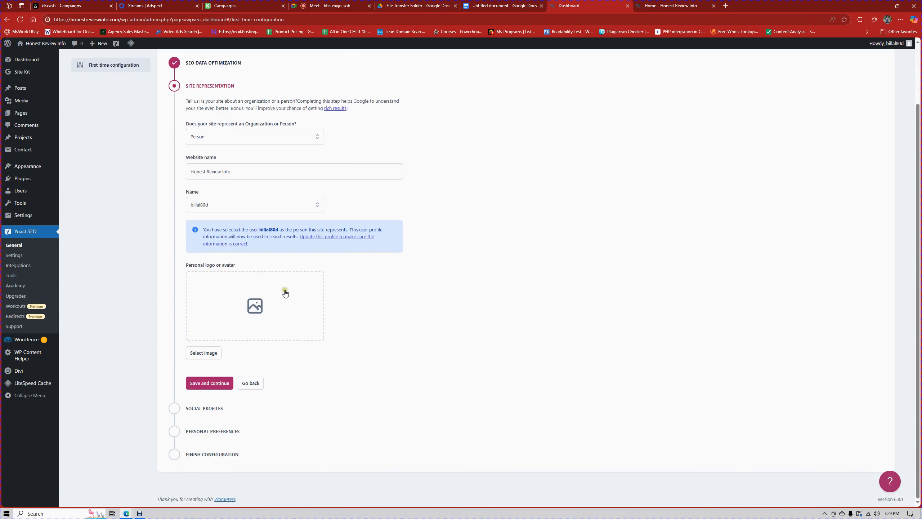
click(264, 300)
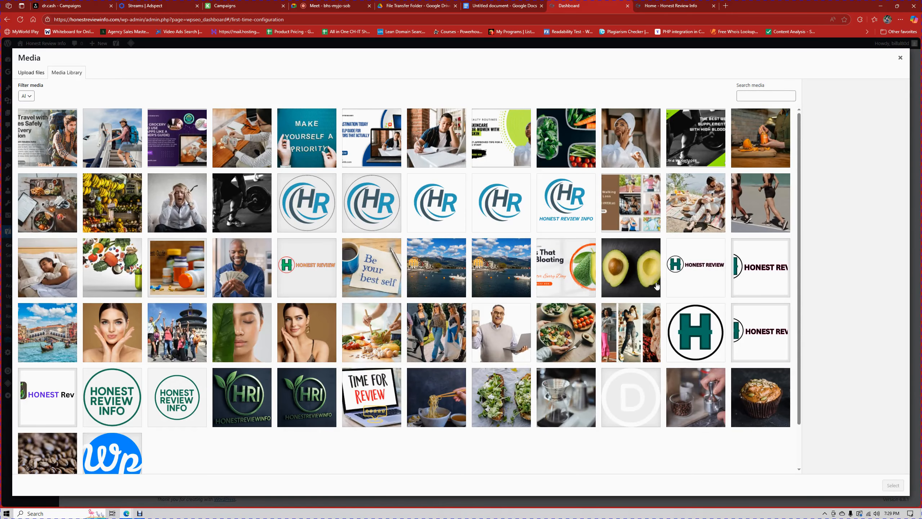
click(575, 210)
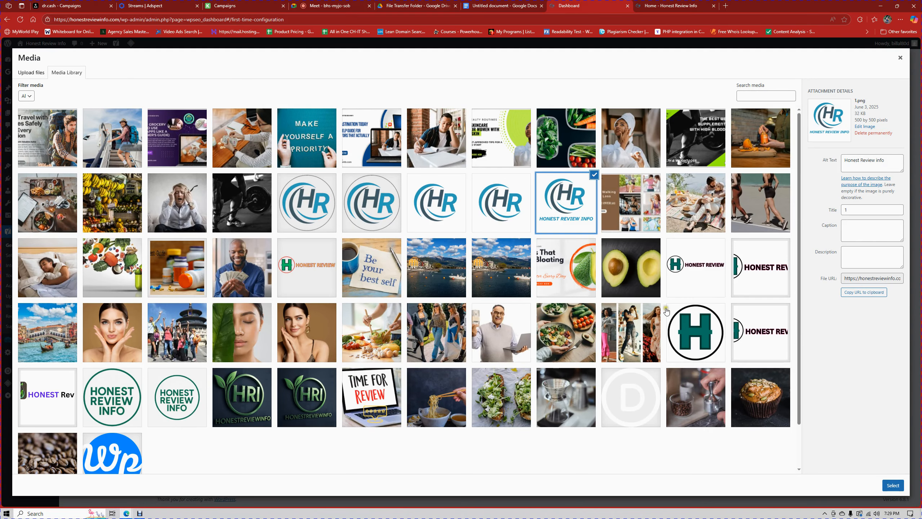
click(893, 485)
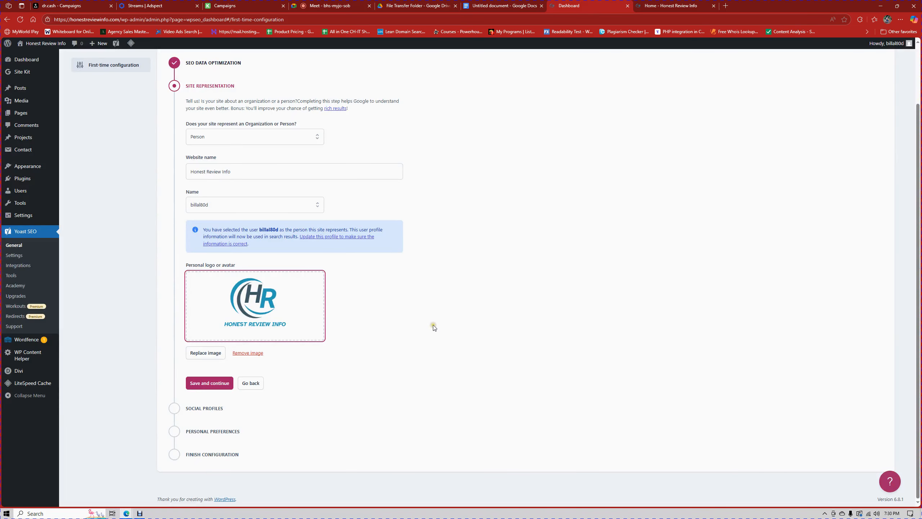
Save the site representation and finish the first-time configuration with no added social profiles and no site data sharing.
click(207, 382)
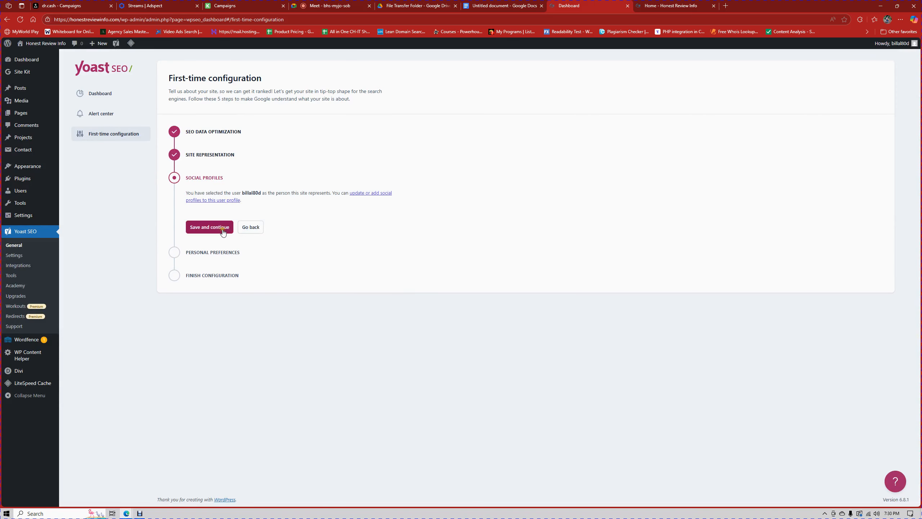
click(215, 230)
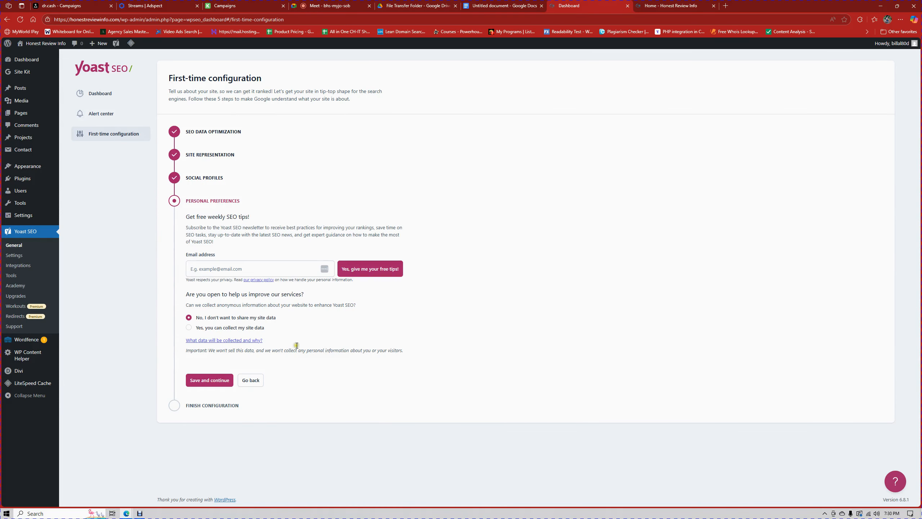
click(209, 381)
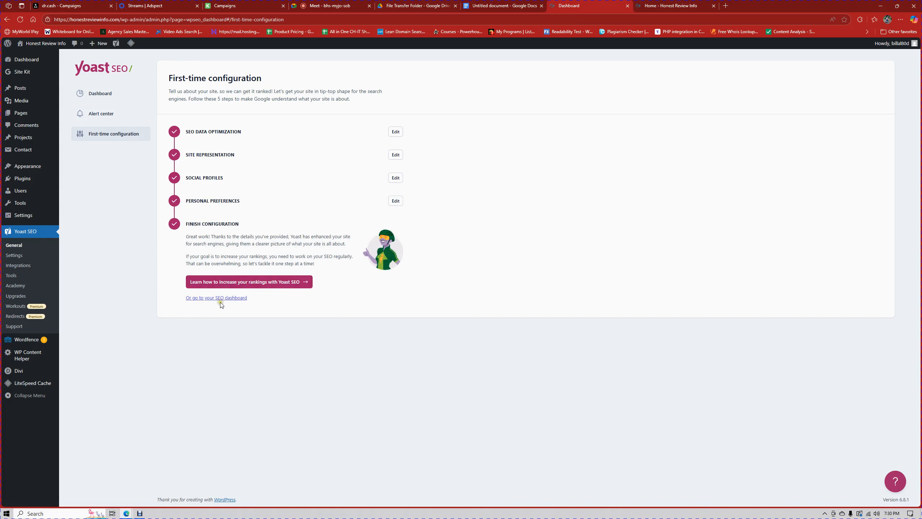
Open the Yoast SEO settings and review the site features for writing, site structure, social sharing, tools and APIs.
click(54, 257)
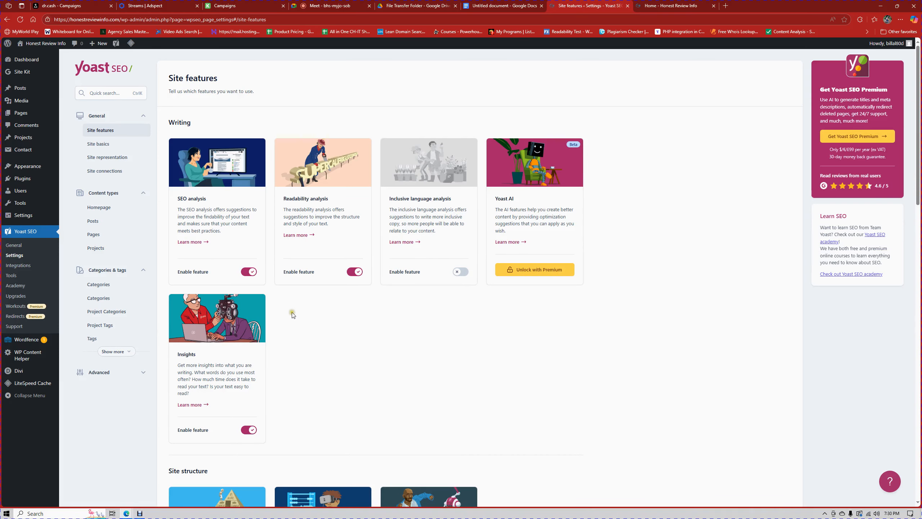
scroll(301, 315, down, 3)
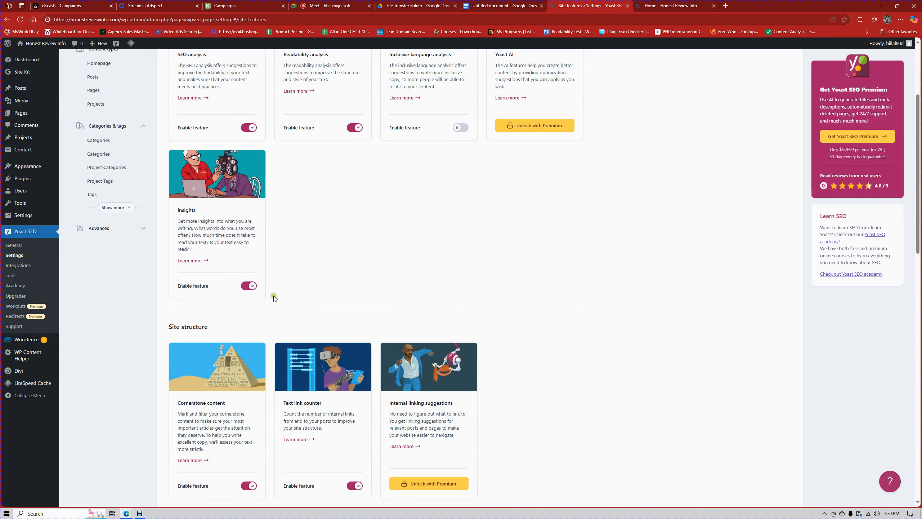
scroll(272, 305, down, 5)
scroll(300, 291, down, 8)
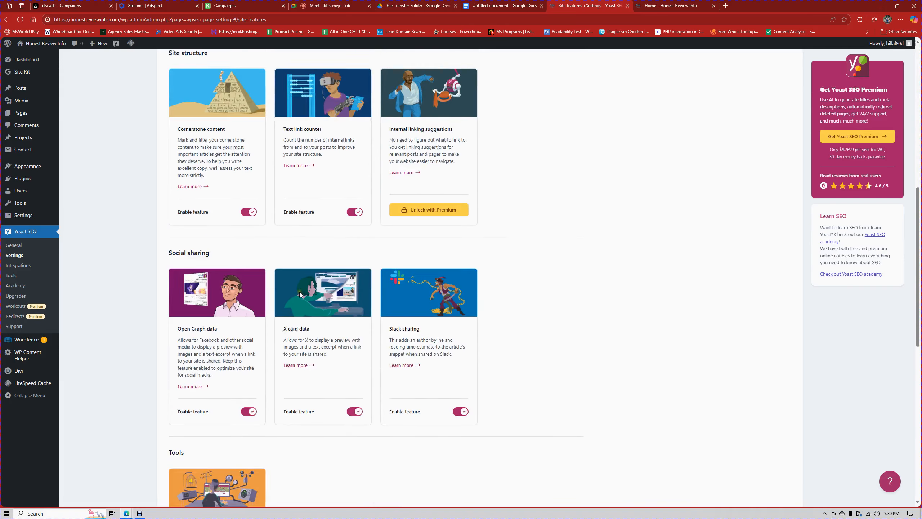
scroll(365, 326, down, 3)
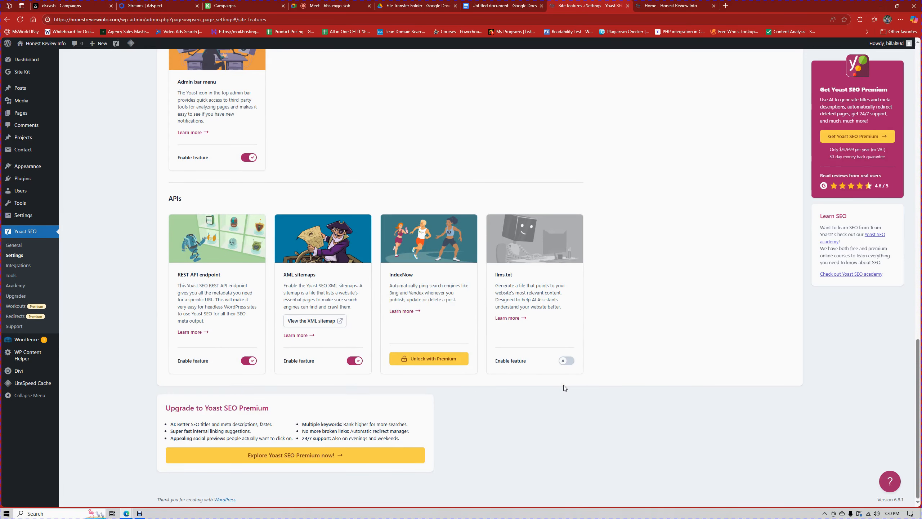
scroll(563, 385, up, 5)
scroll(565, 378, down, 5)
scroll(566, 380, up, 7)
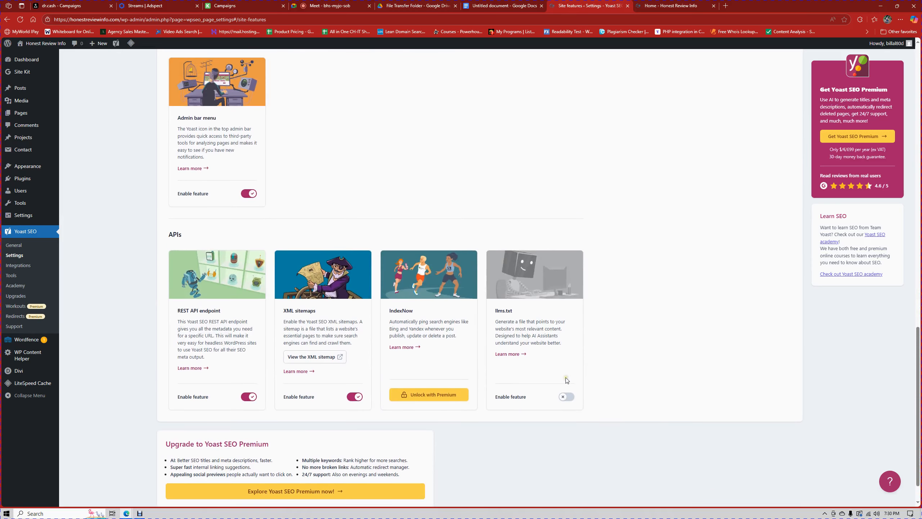
scroll(565, 377, up, 10)
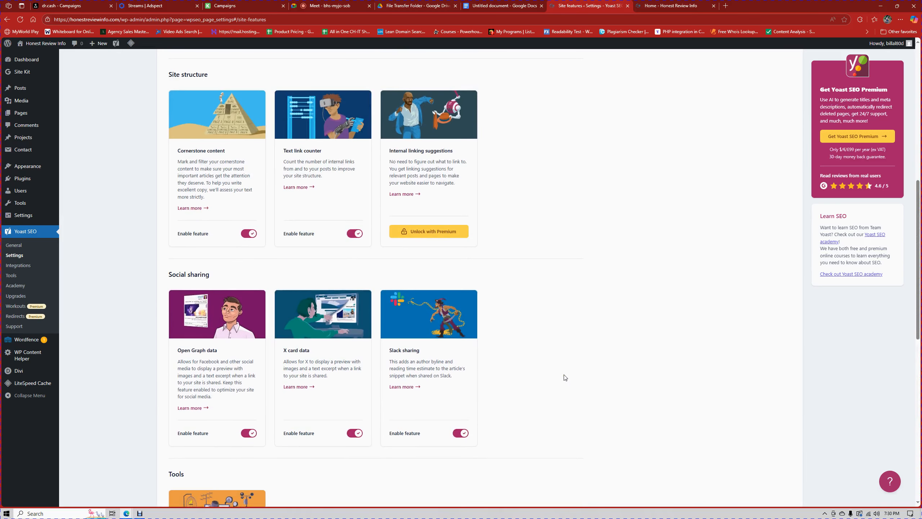
scroll(564, 378, up, 3)
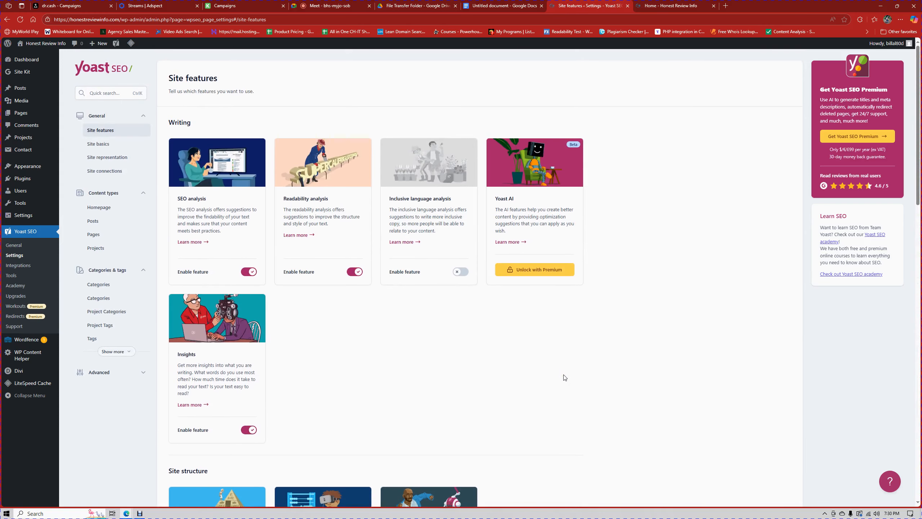
Open Yoast's site basics settings and review the site info, title separator, site image, site preferences and site policies.
click(541, 360)
click(103, 145)
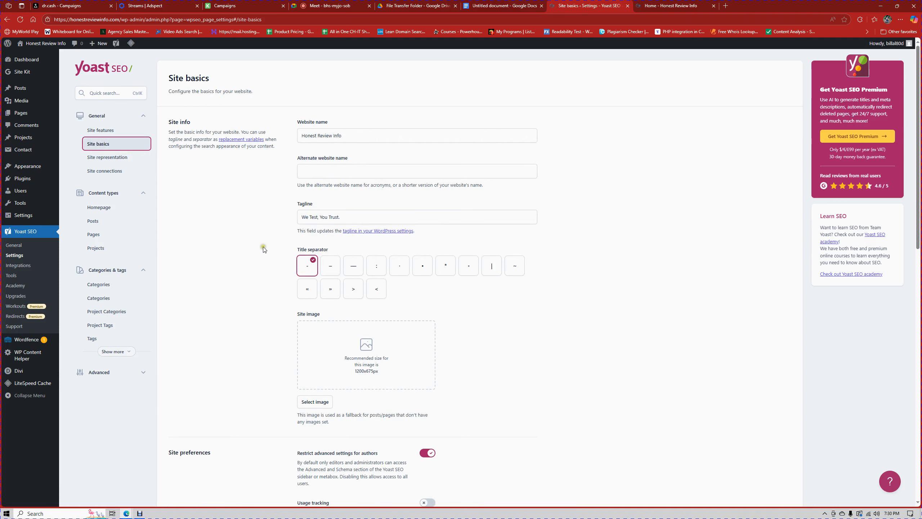
scroll(257, 270, down, 1)
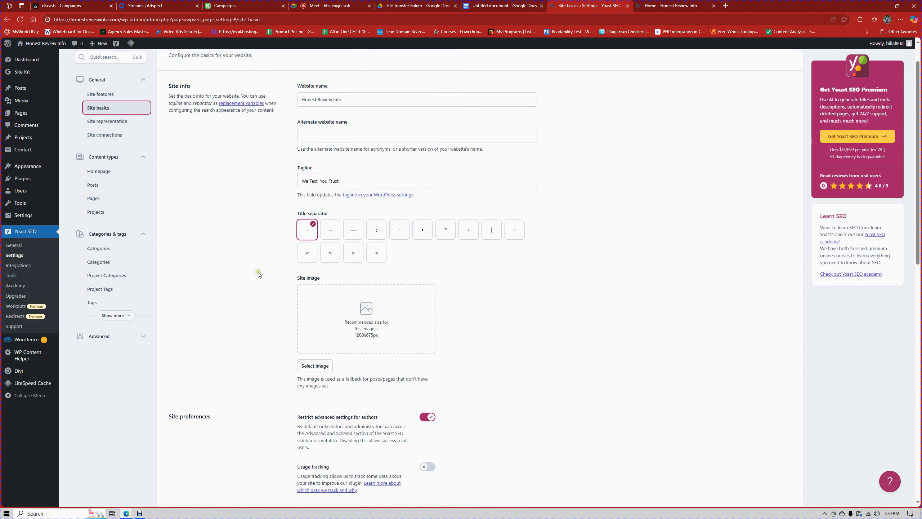
scroll(479, 287, down, 1)
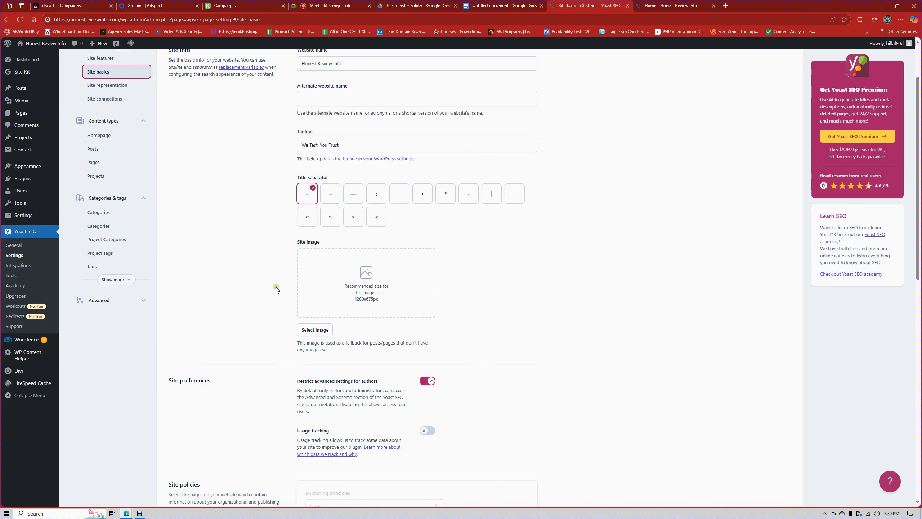
scroll(277, 289, down, 4)
scroll(279, 286, down, 3)
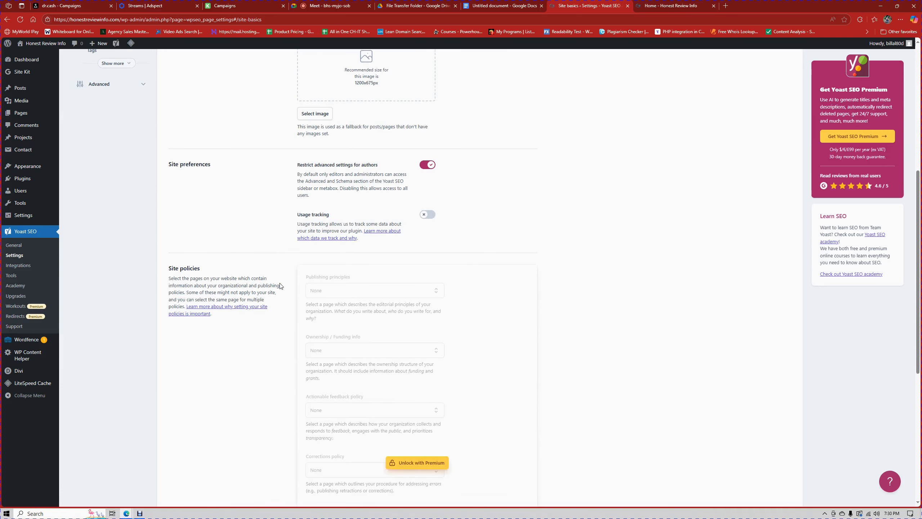
scroll(218, 237, down, 2)
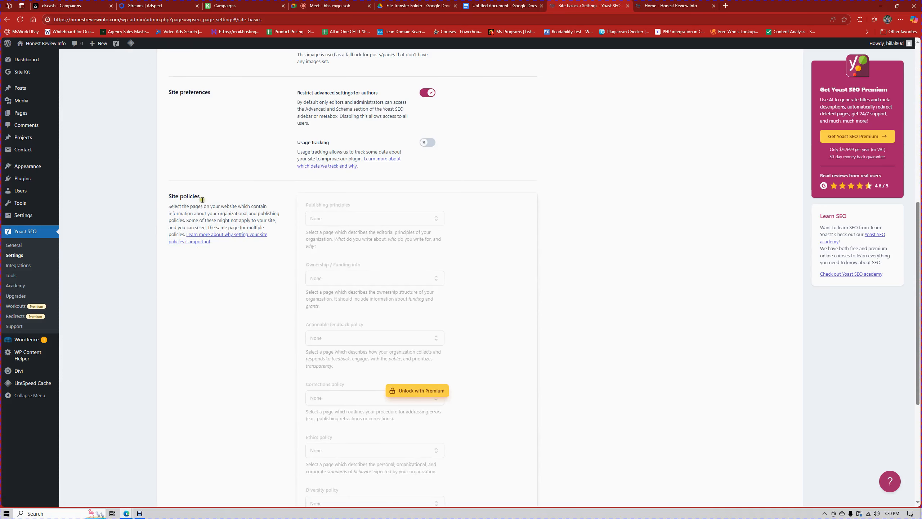
scroll(319, 223, down, 6)
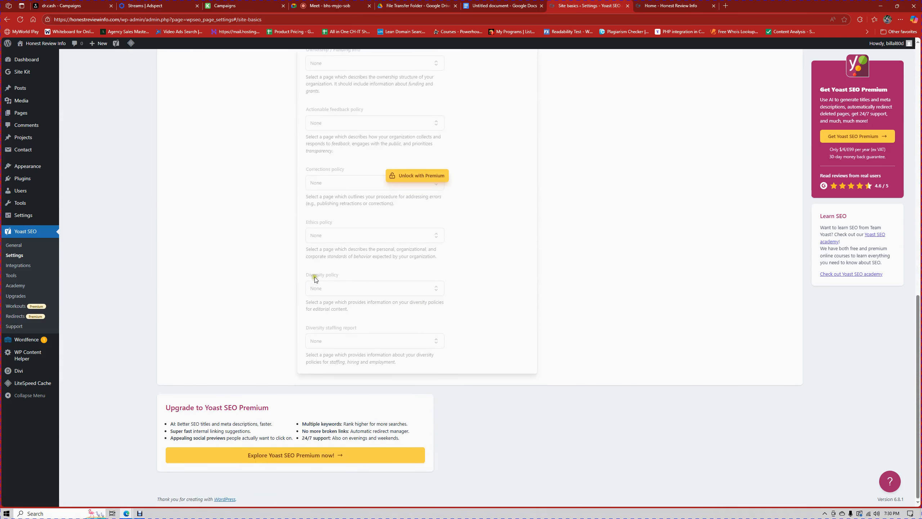
scroll(315, 282, up, 10)
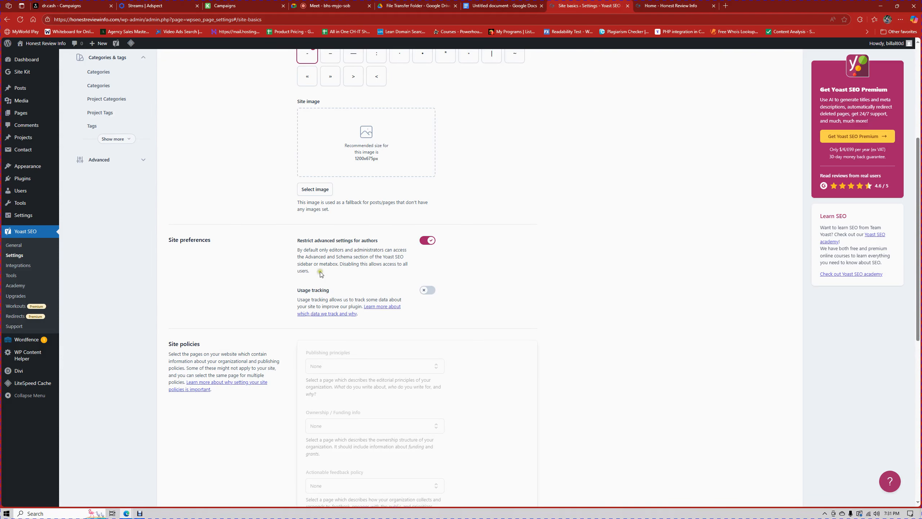
scroll(321, 274, up, 6)
Check the site representation settings and the webmaster verification fields under site connections.
click(125, 165)
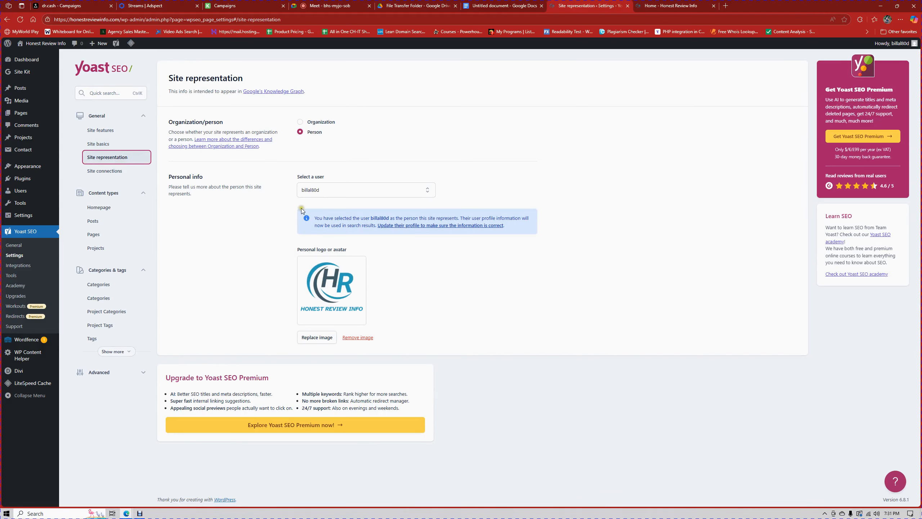
click(123, 171)
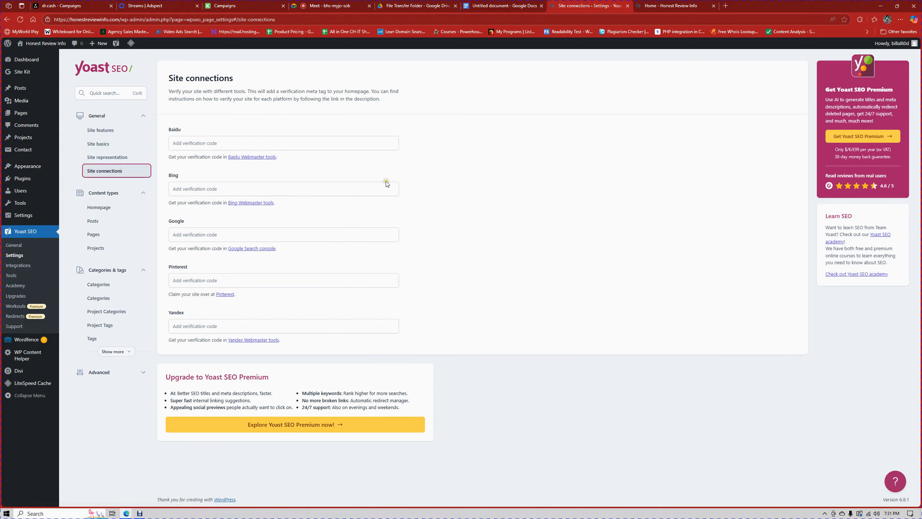
click(372, 179)
Open a blank Notepad document for notes.
click(54, 513)
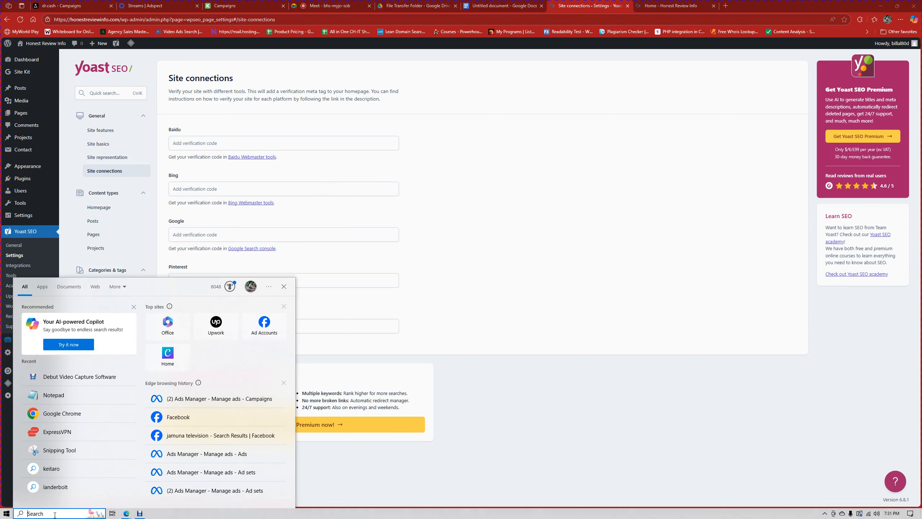
text(notepad)
key(Return)
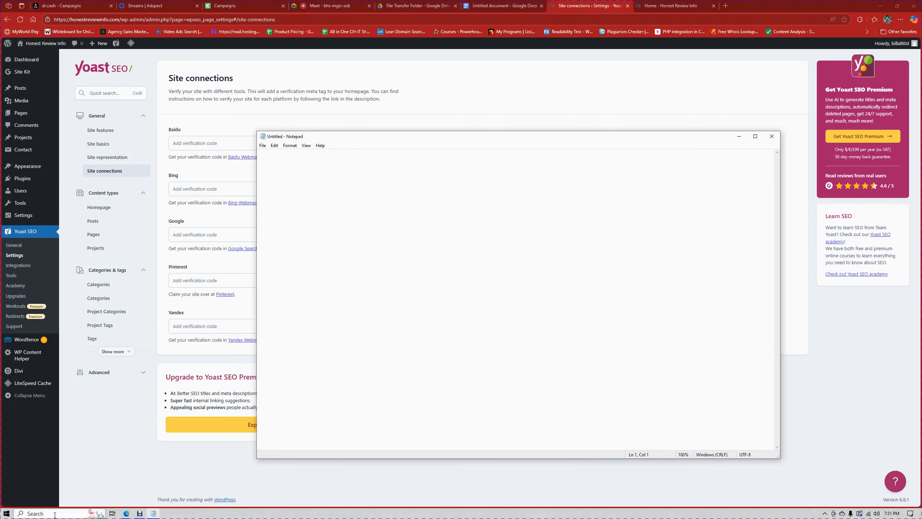
Open the Site Kit setup page in the WordPress admin and note "google analytics" in the blank Notepad document.
click(216, 214)
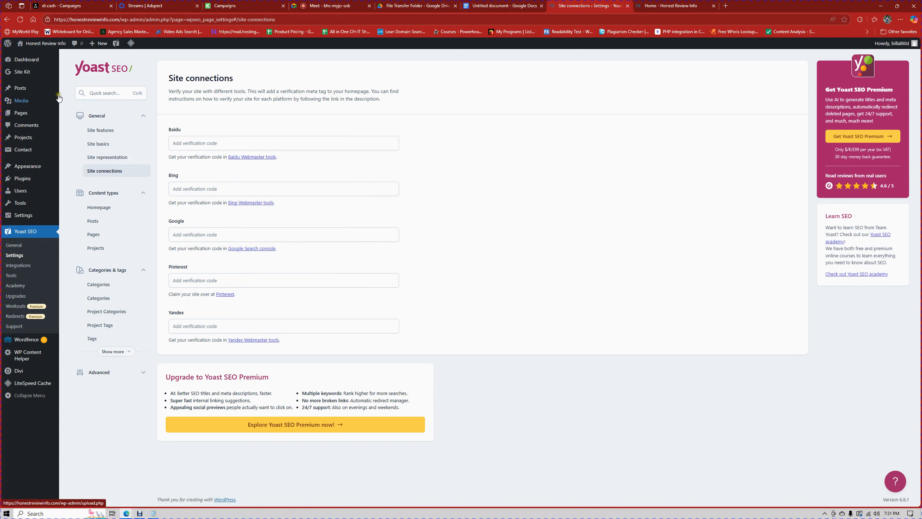
click(20, 73)
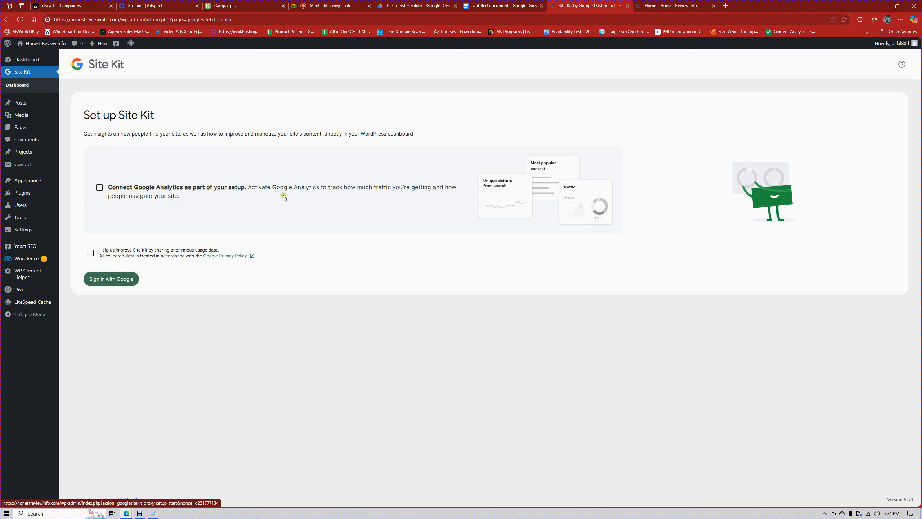
click(374, 289)
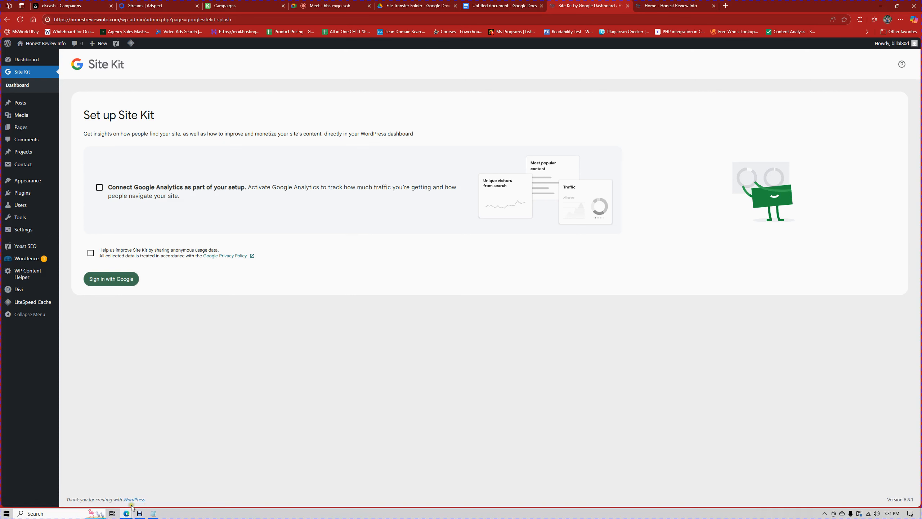
click(152, 513)
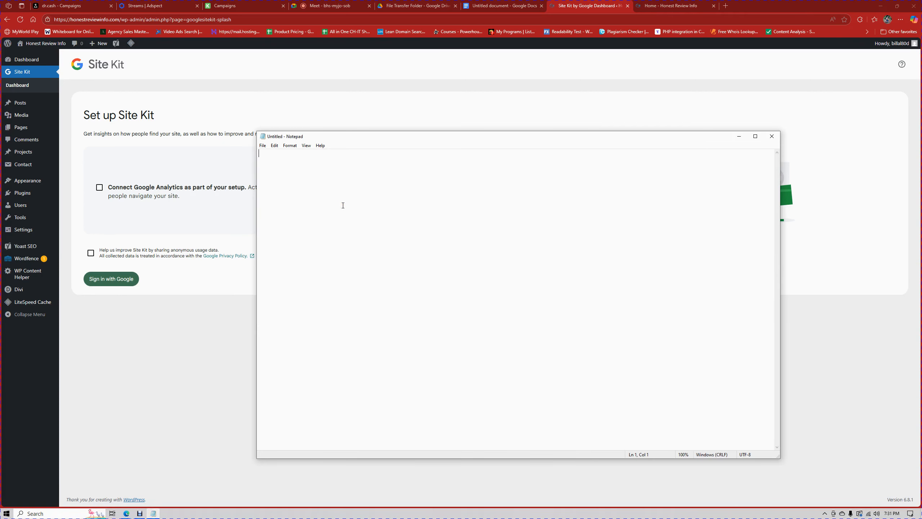
text(google anal)
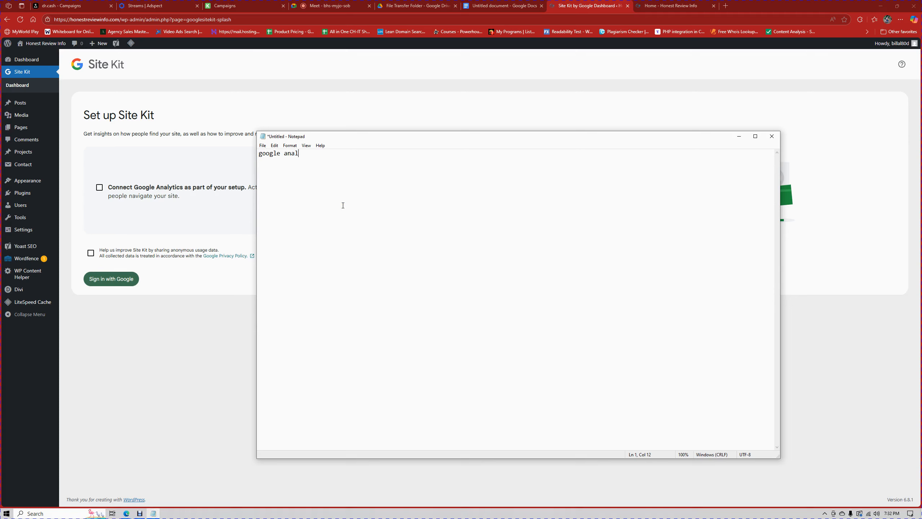
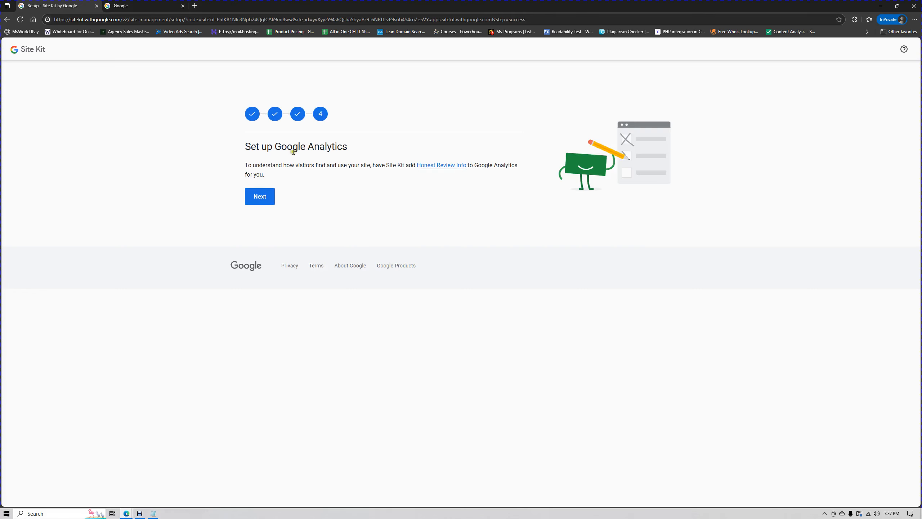
Continue Site Kit's Google Analytics setup and create the account Honest Review Info with the prefilled honestreviewinfo.com property and web data stream.
drag(245, 144, 383, 151)
click(302, 165)
click(253, 198)
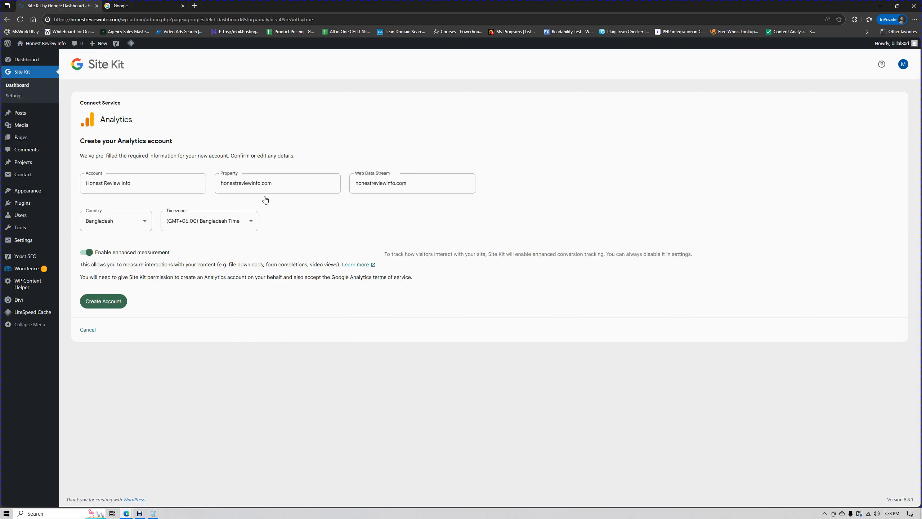
click(156, 182)
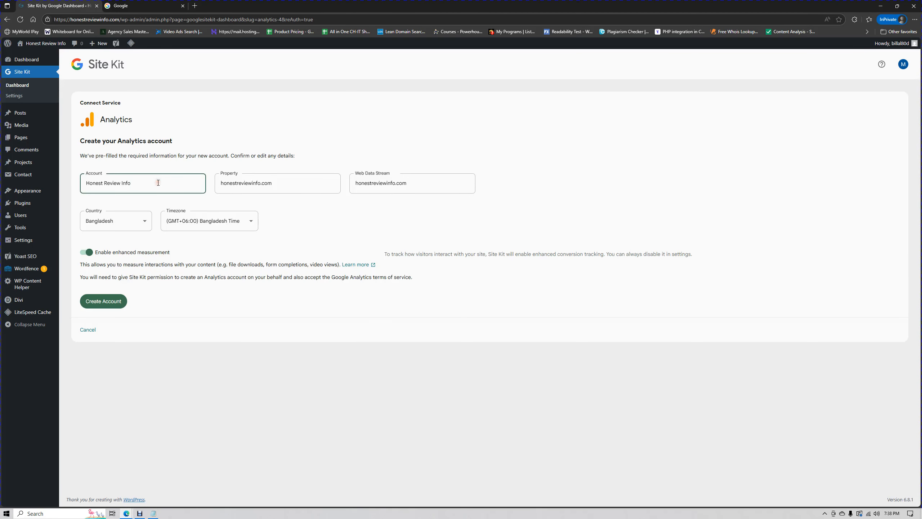
click(297, 182)
click(388, 188)
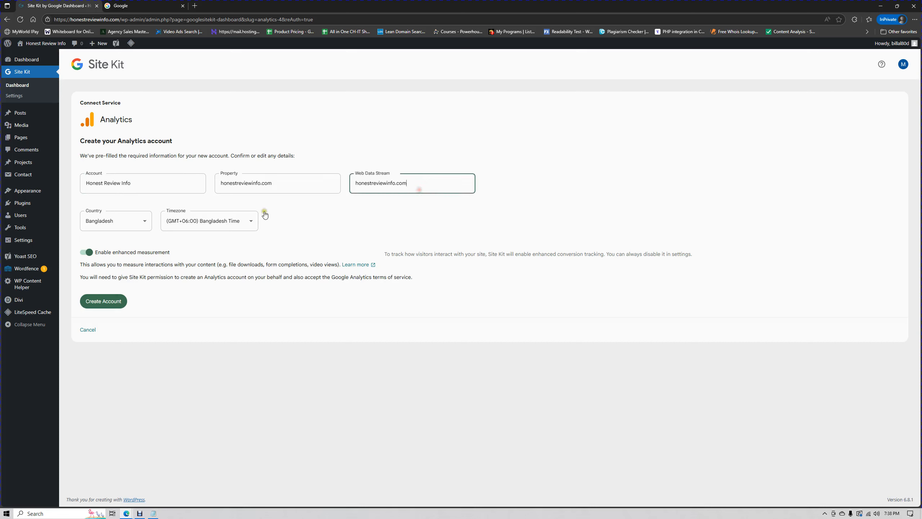
click(103, 301)
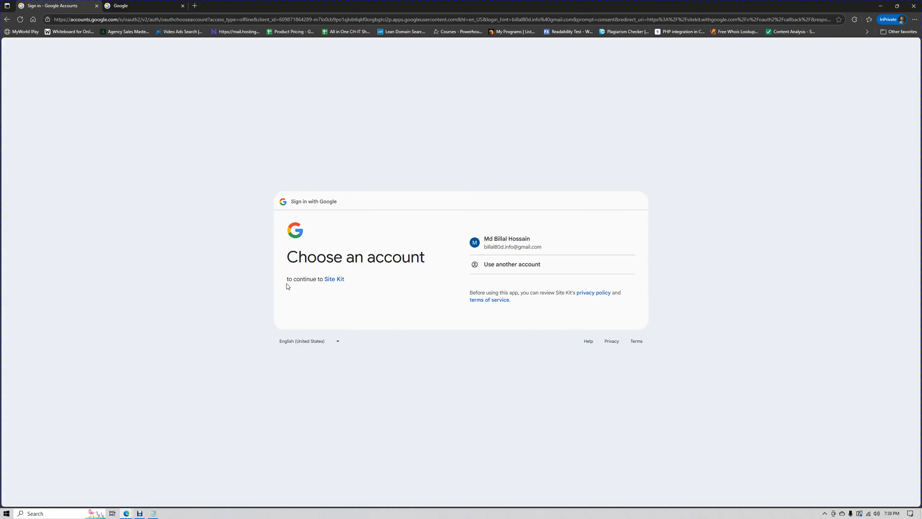
Choose the listed Google account and continue the sign-in to Site Kit.
click(507, 240)
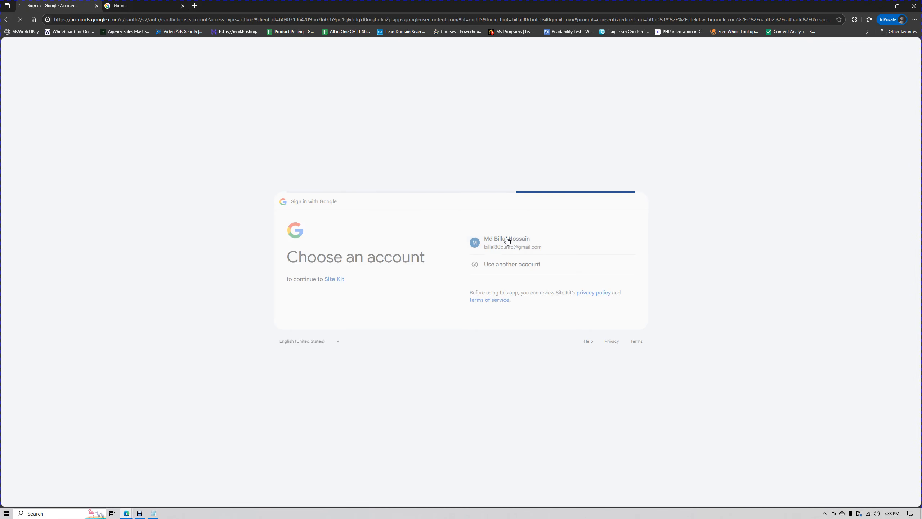
click(595, 315)
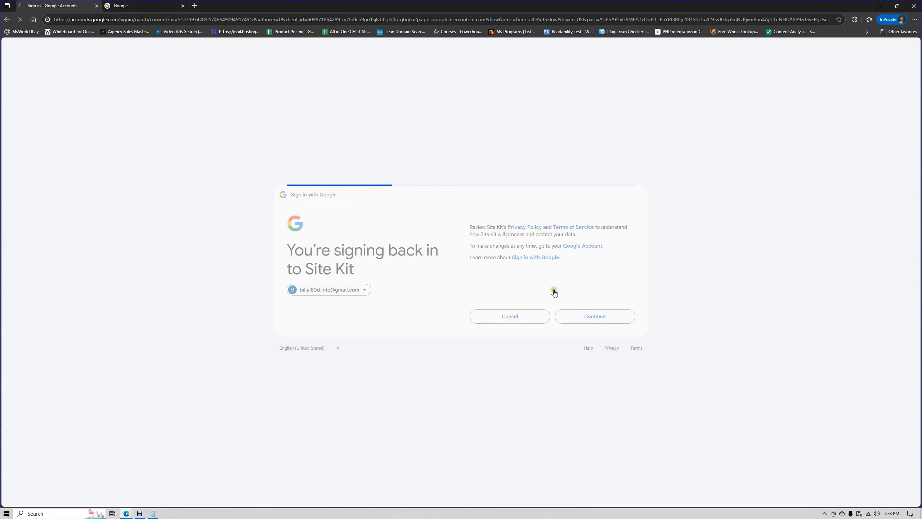
click(597, 347)
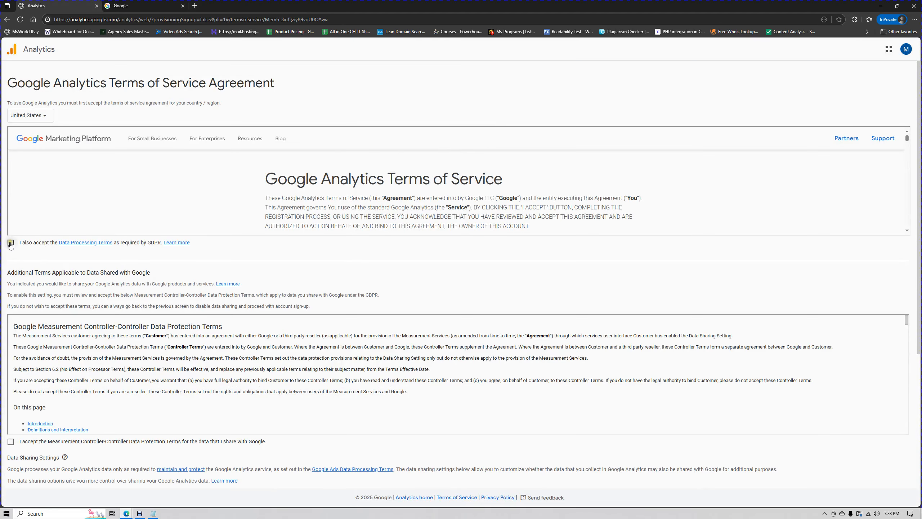
Accept the Analytics terms of service, including the GDPR and Controller-Controller data protection terms, with all data sharing options left off.
click(11, 243)
click(11, 441)
scroll(135, 450, down, 3)
scroll(135, 450, down, 2)
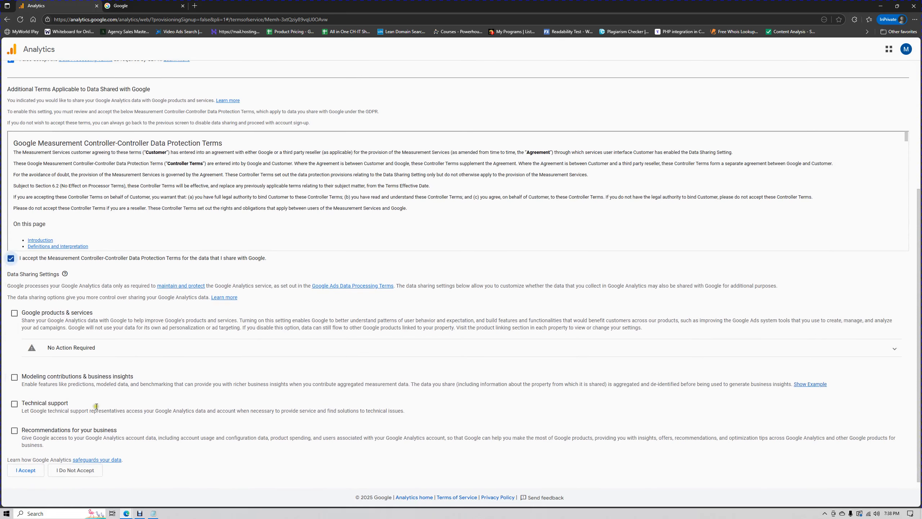
click(28, 472)
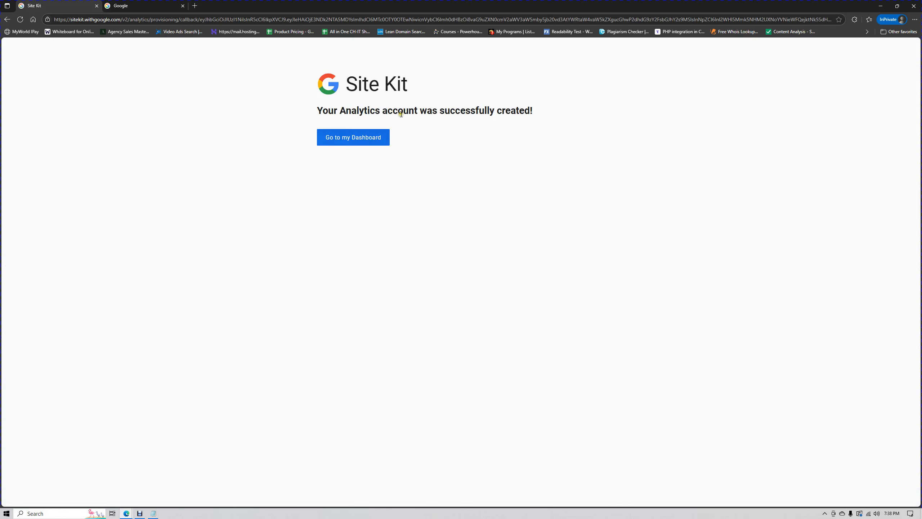
Go to the Site Kit dashboard, look over its traffic sections and dismiss the Analytics setup notice.
drag(417, 112, 545, 116)
click(353, 140)
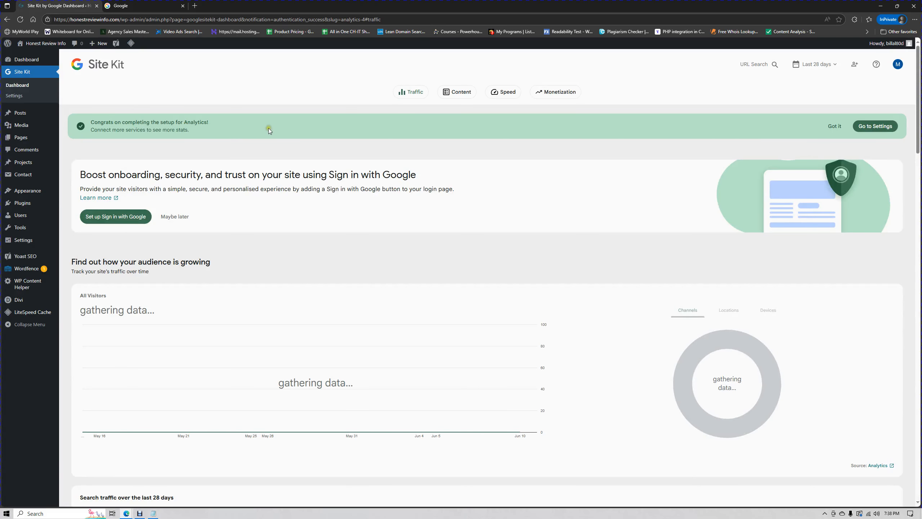
scroll(264, 178, down, 7)
scroll(265, 176, up, 6)
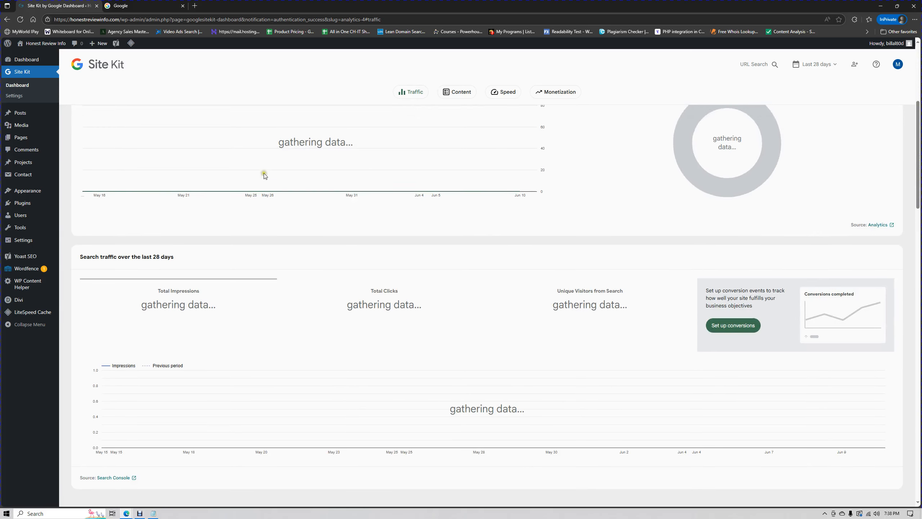
scroll(265, 165, up, 1)
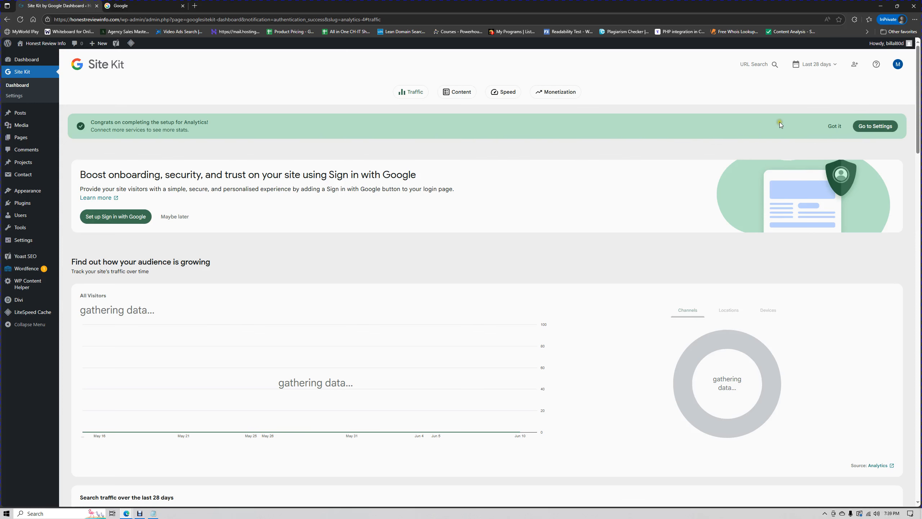
click(823, 127)
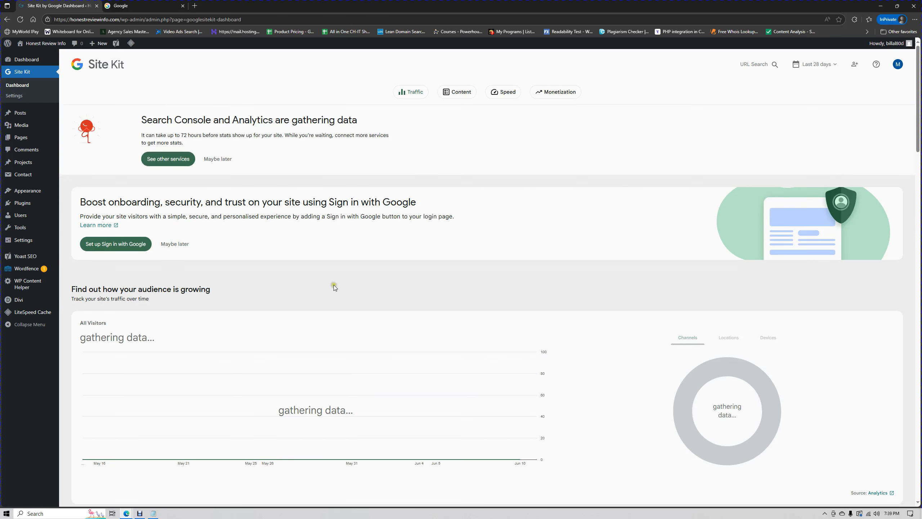
Compare the dashboard's Analytics and Search Console sections with the Notepad list and read the Sign in with Google offer.
drag(918, 111, 921, 174)
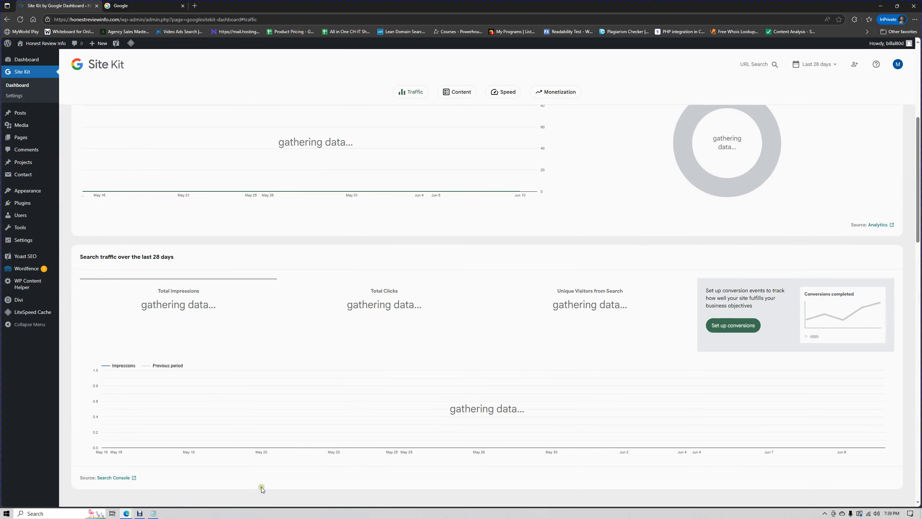
click(153, 512)
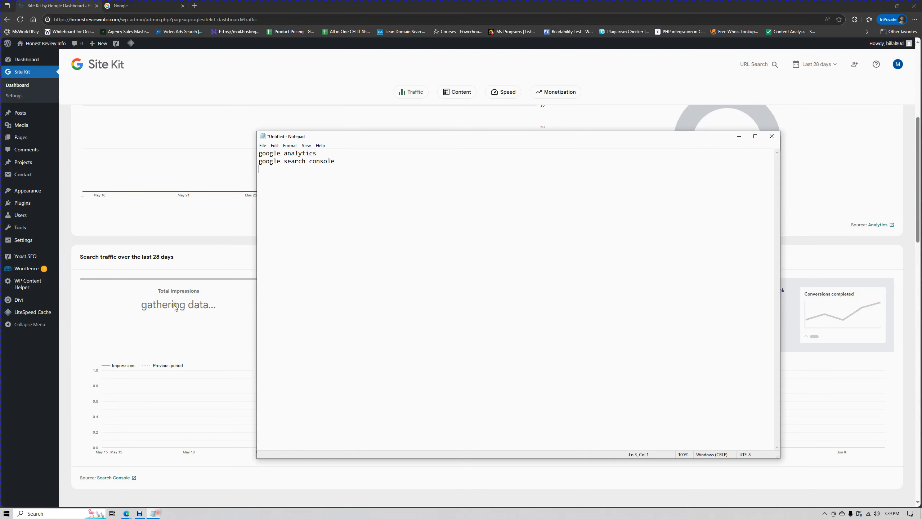
click(350, 157)
click(159, 251)
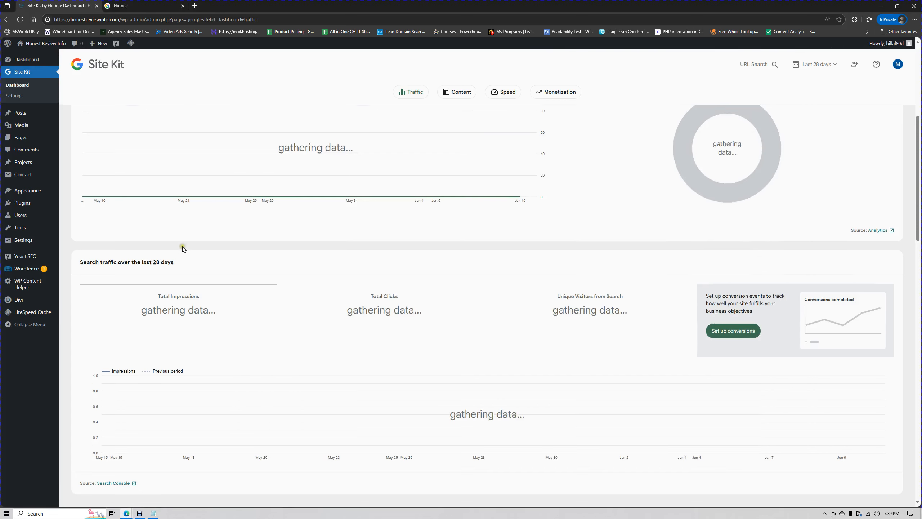
scroll(185, 241, up, 5)
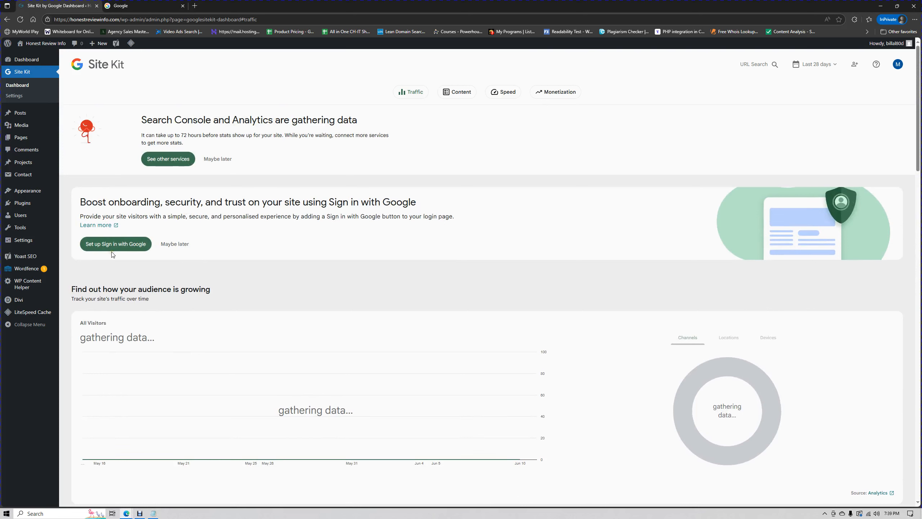
drag(154, 202, 273, 202)
click(313, 206)
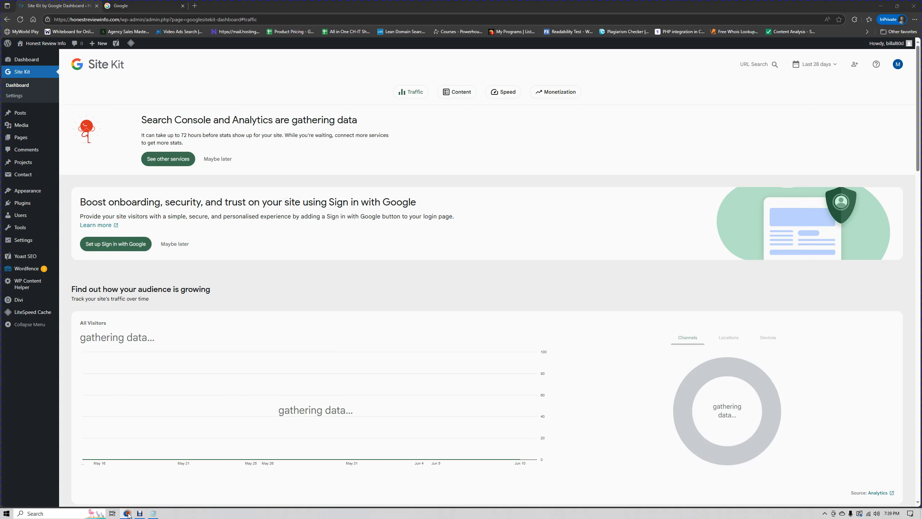
Switch to the Google Meet call, admit the participant waiting to join, and return to the Site Kit dashboard window.
mouse_move(127, 512)
click(67, 492)
click(351, 4)
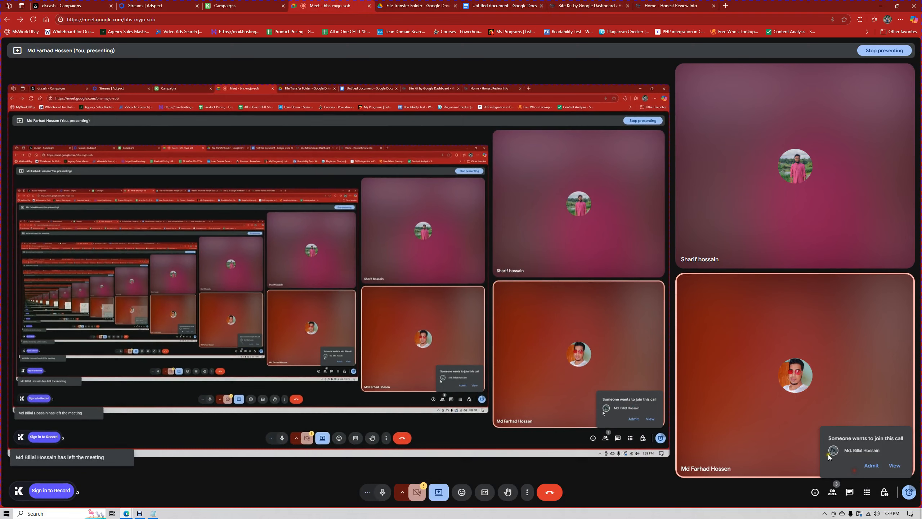
click(871, 466)
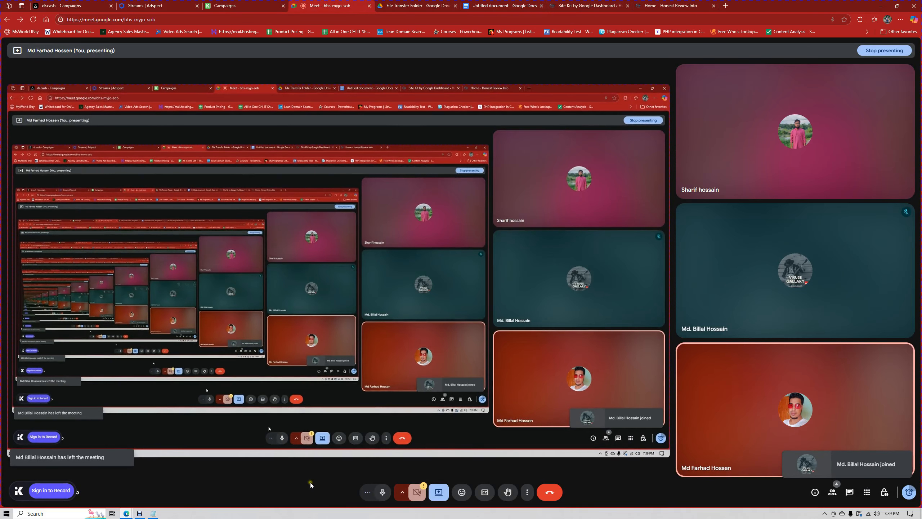
mouse_move(127, 512)
click(204, 479)
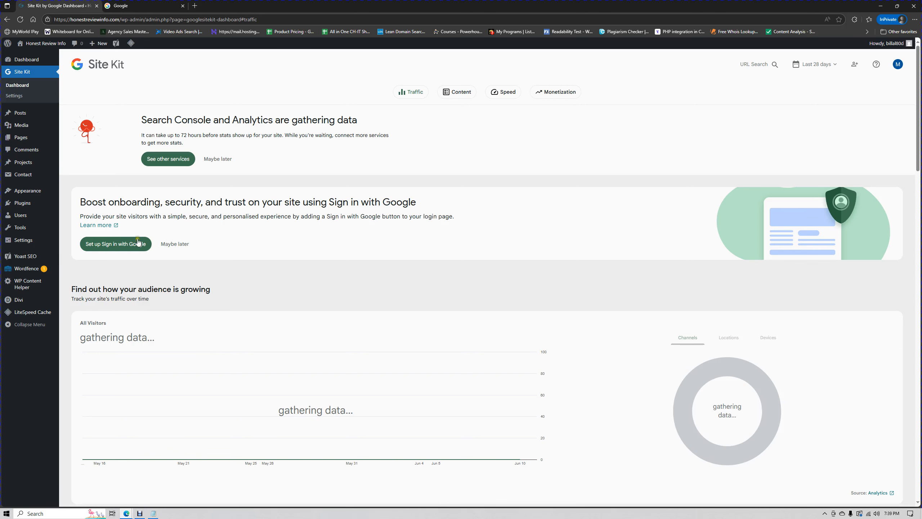
click(112, 244)
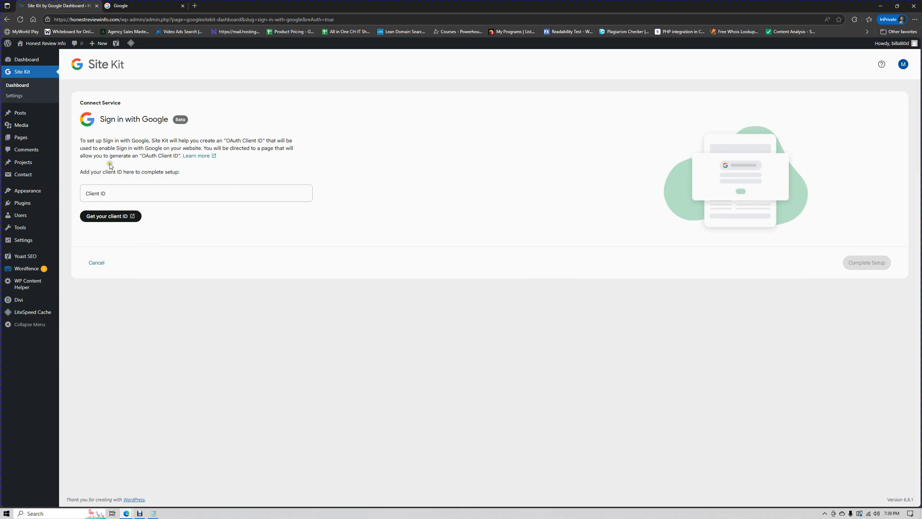
click(128, 191)
click(108, 173)
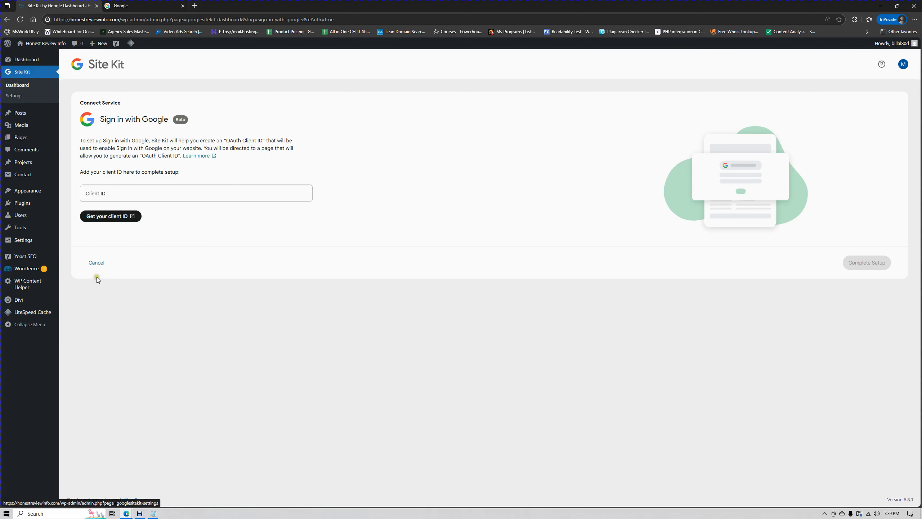
click(96, 263)
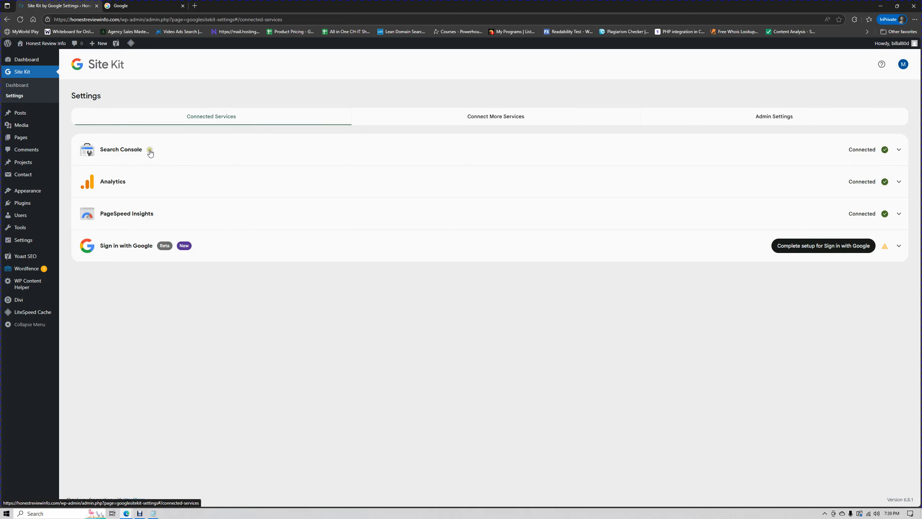
Examine the details of Search Console, Analytics, PageSpeed Insights and Sign in with Google among Site Kit's connected services.
click(844, 154)
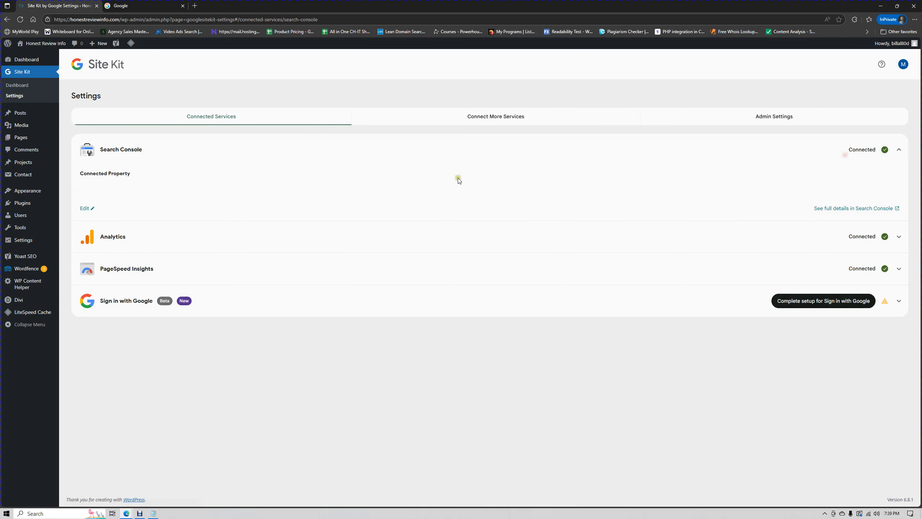
click(123, 238)
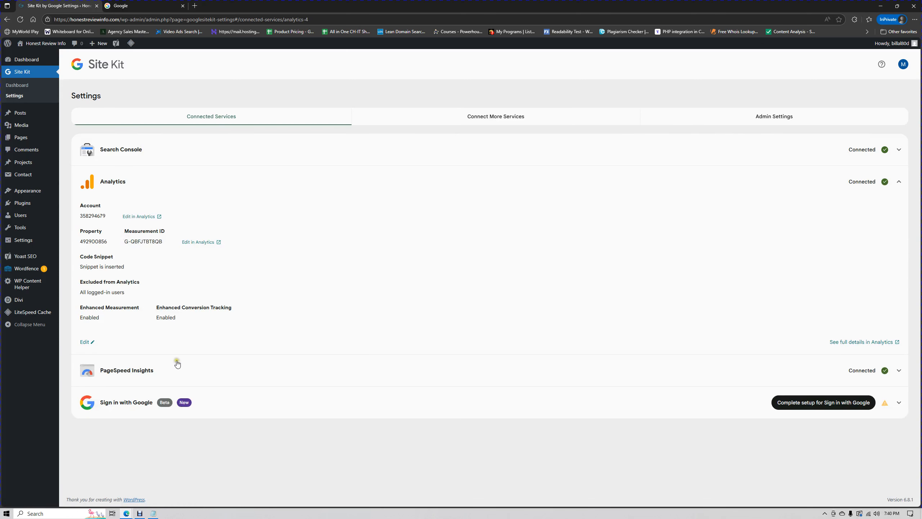
click(155, 366)
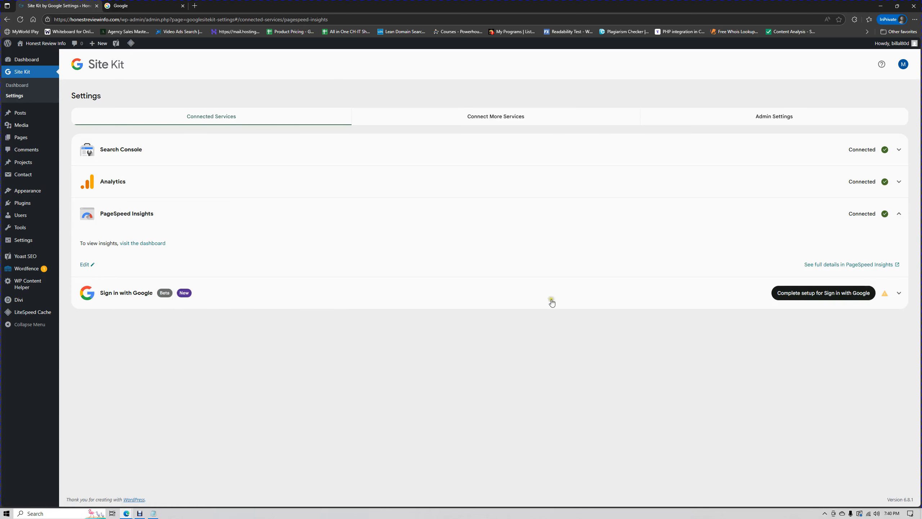
click(899, 293)
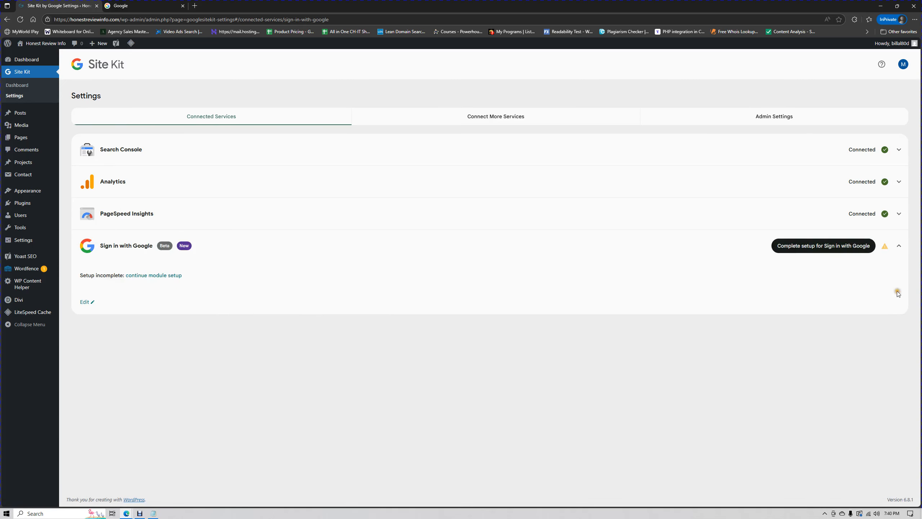
click(835, 244)
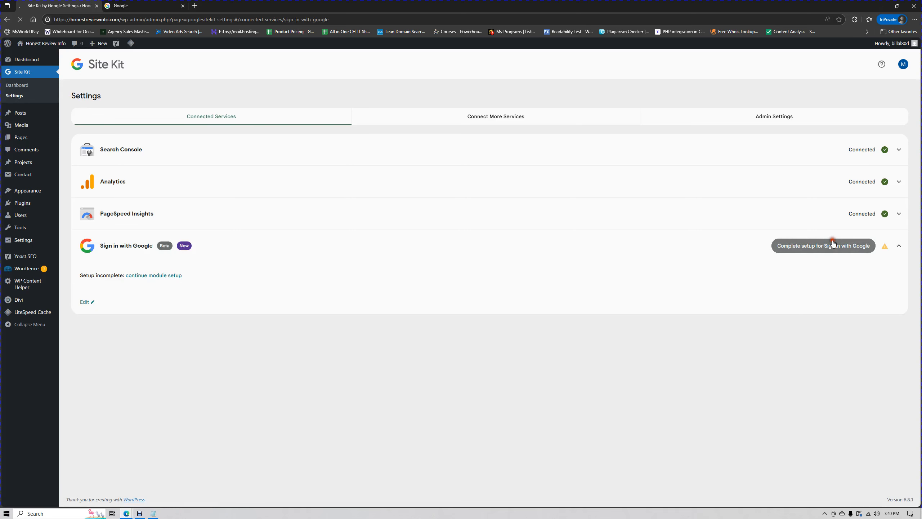
click(123, 218)
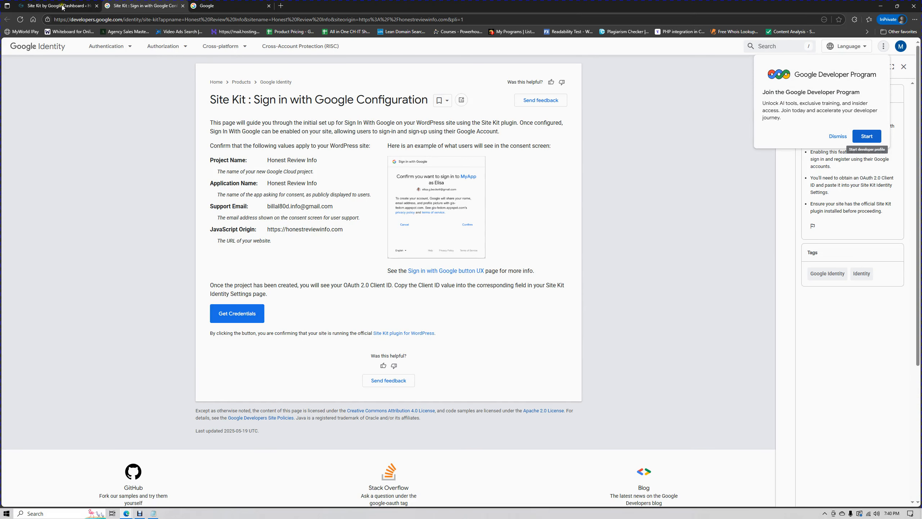
click(85, 6)
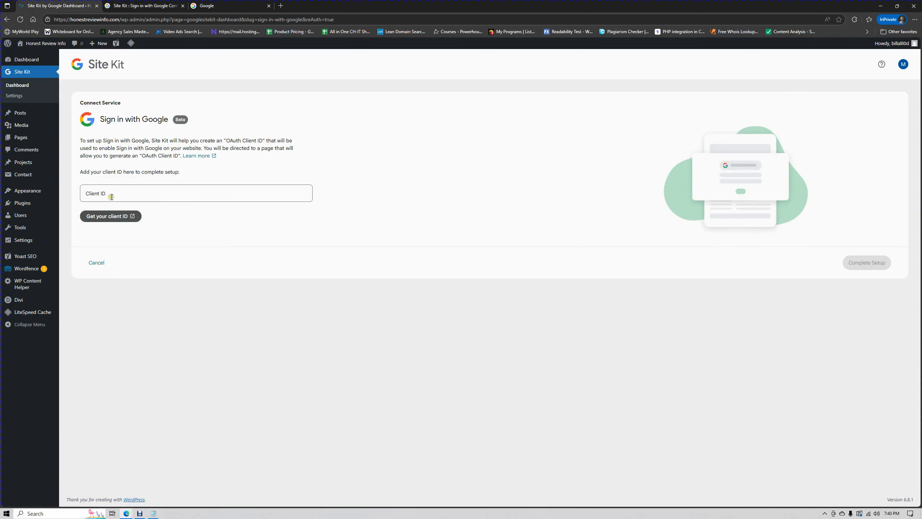
click(182, 6)
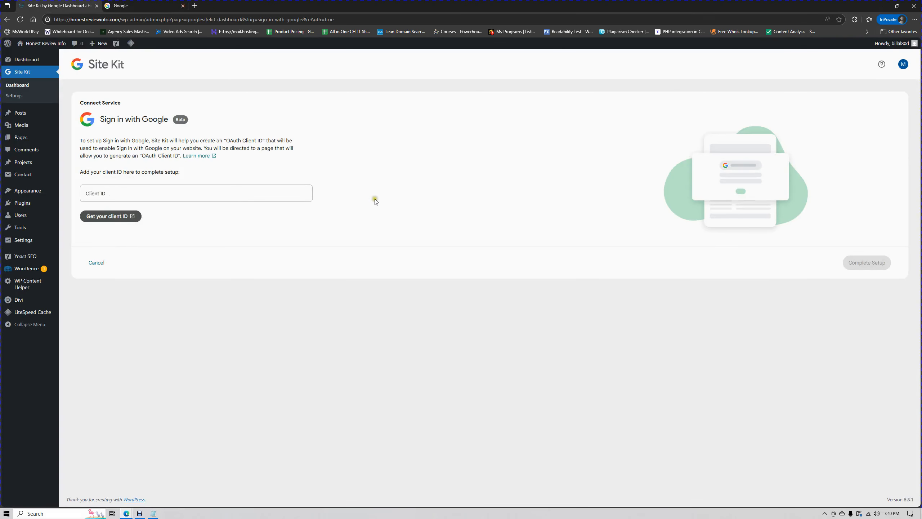
Go back to the Site Kit dashboard and look over its traffic, speed and AdSense monetization sections.
click(26, 86)
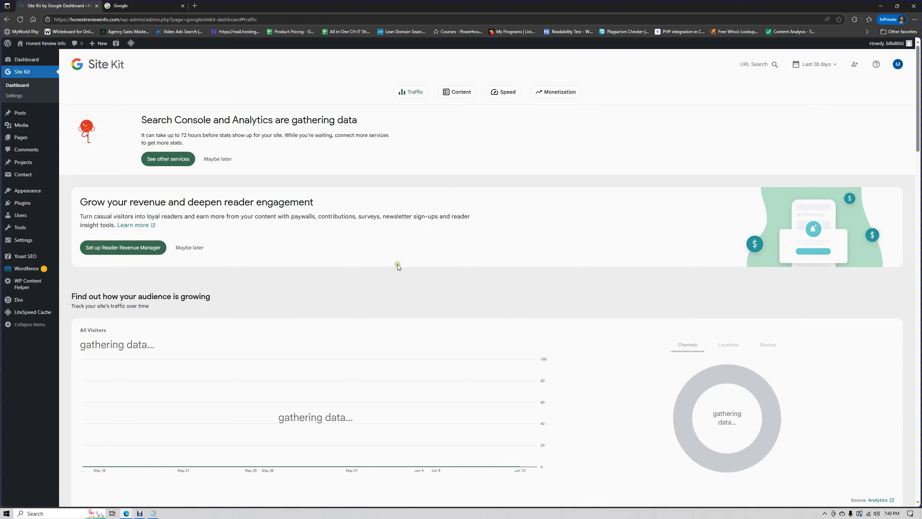
scroll(318, 267, down, 6)
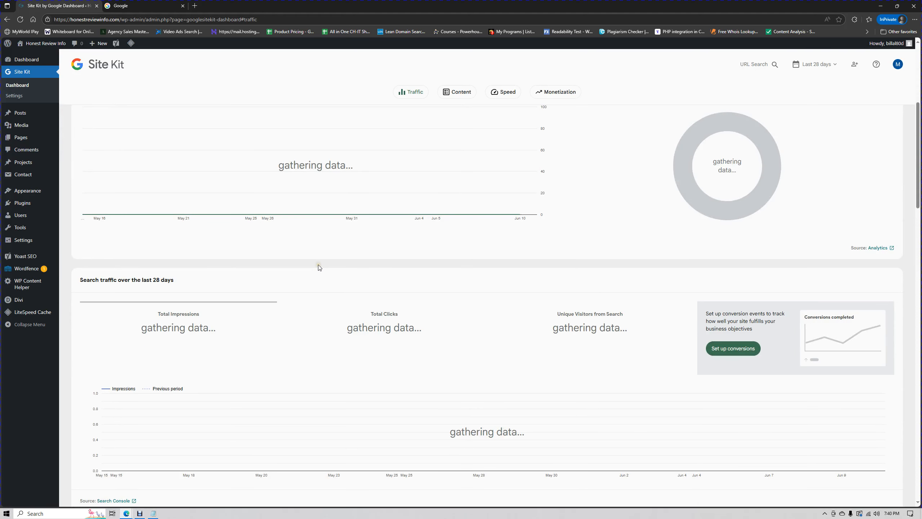
scroll(318, 267, down, 14)
scroll(320, 269, down, 5)
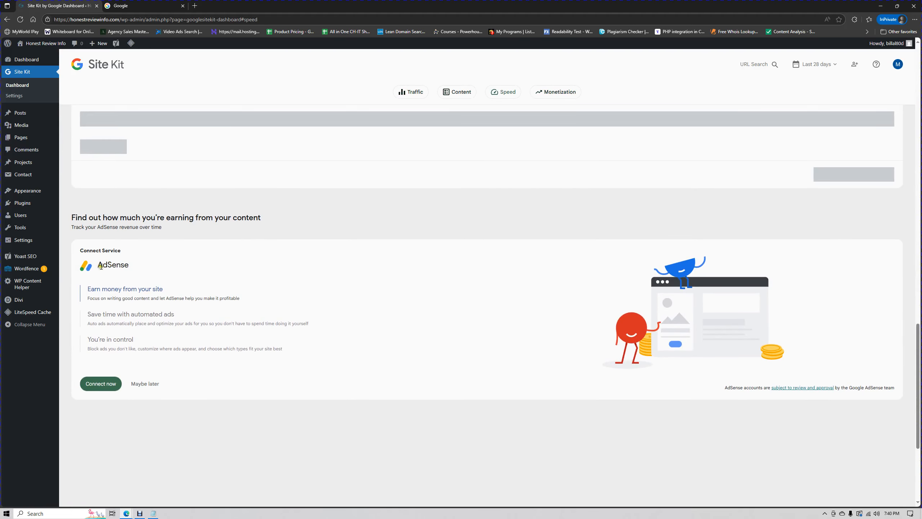
scroll(175, 278, up, 6)
scroll(175, 278, up, 15)
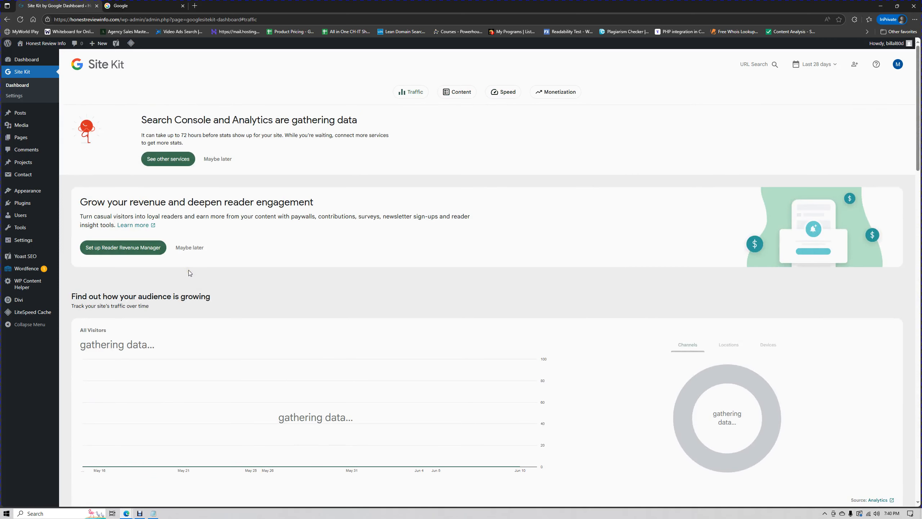
drag(920, 170, 920, 374)
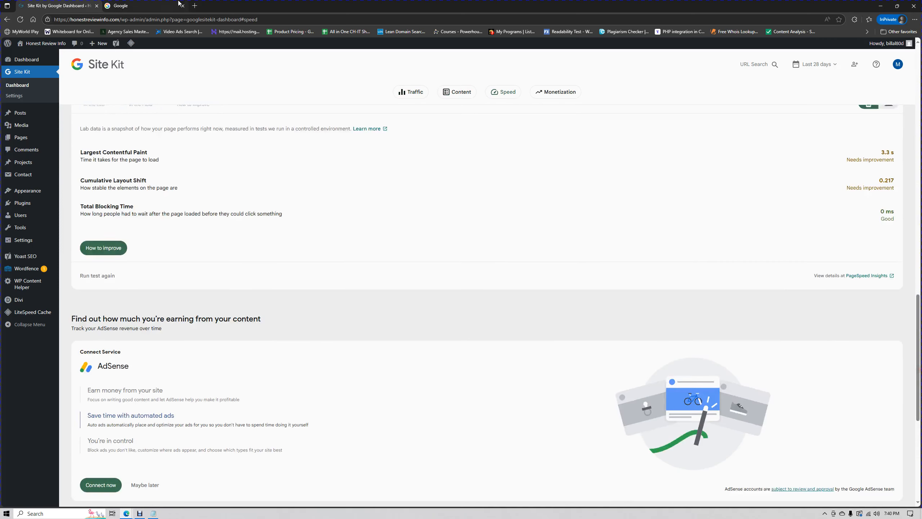
Search Google for "google analytics", start the Analytics sign-up from its official page and close the marketing page.
click(177, 5)
click(415, 180)
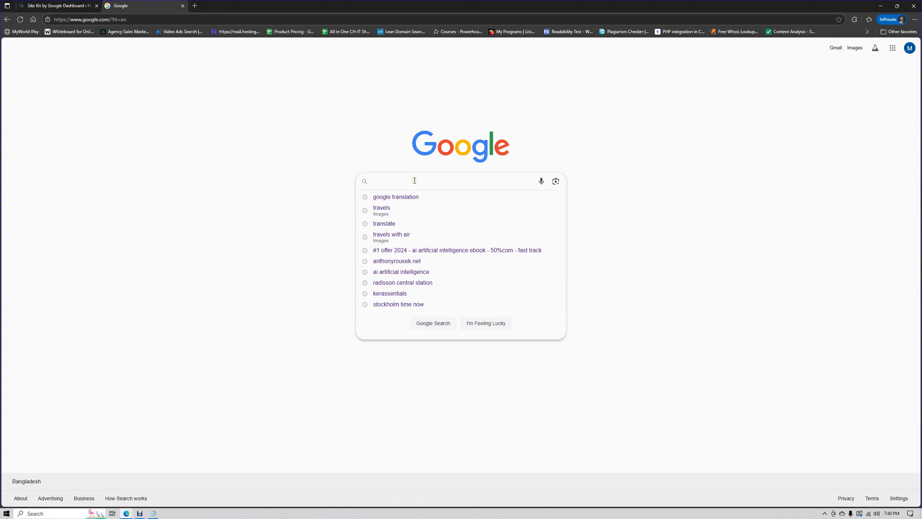
text(google analytics)
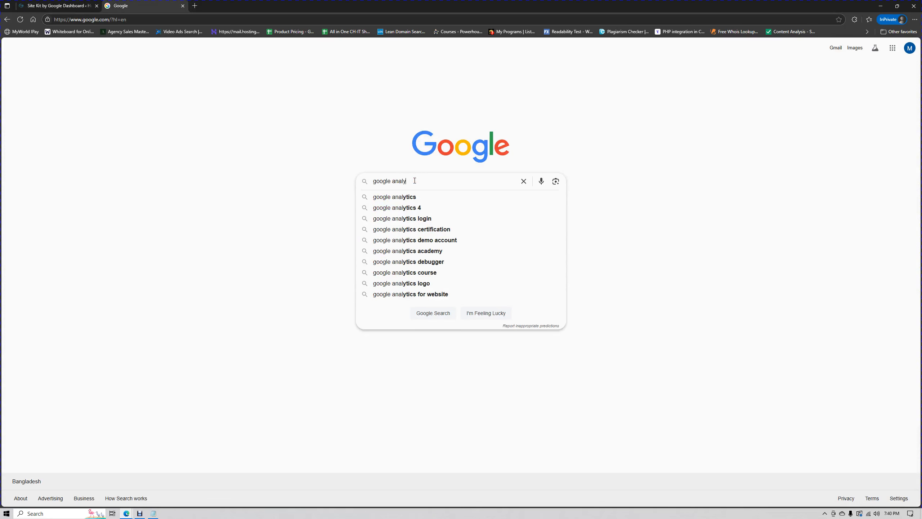
key(Return)
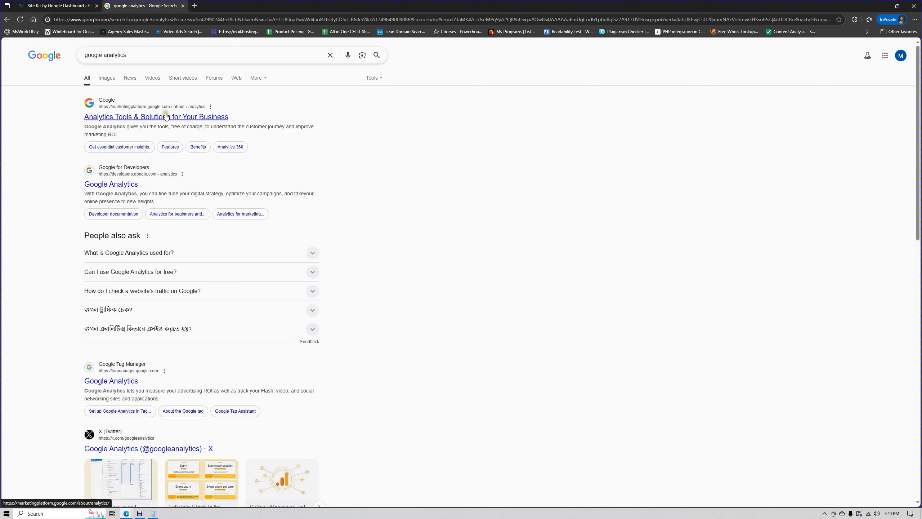
click(166, 116)
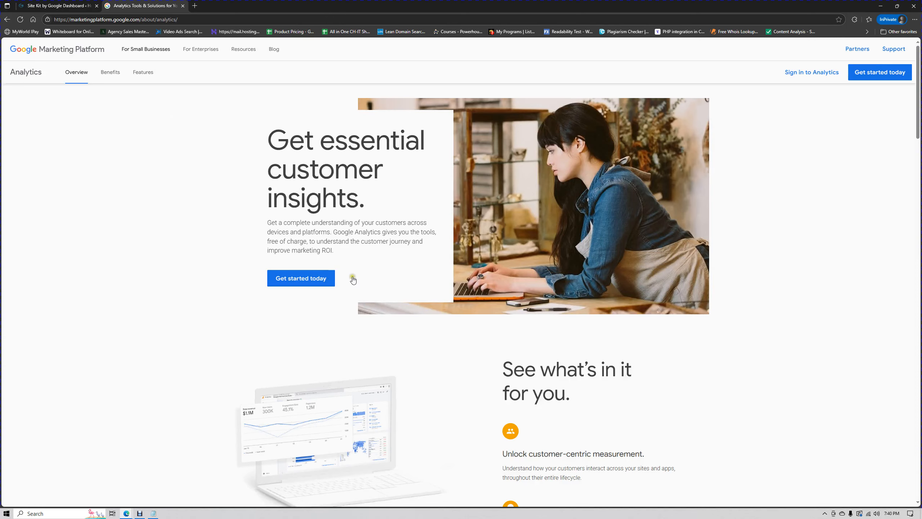
click(323, 278)
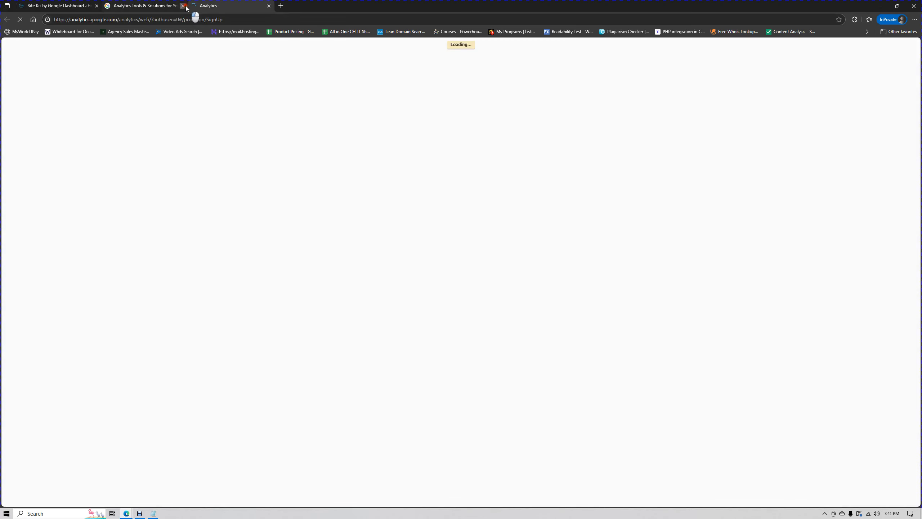
click(183, 6)
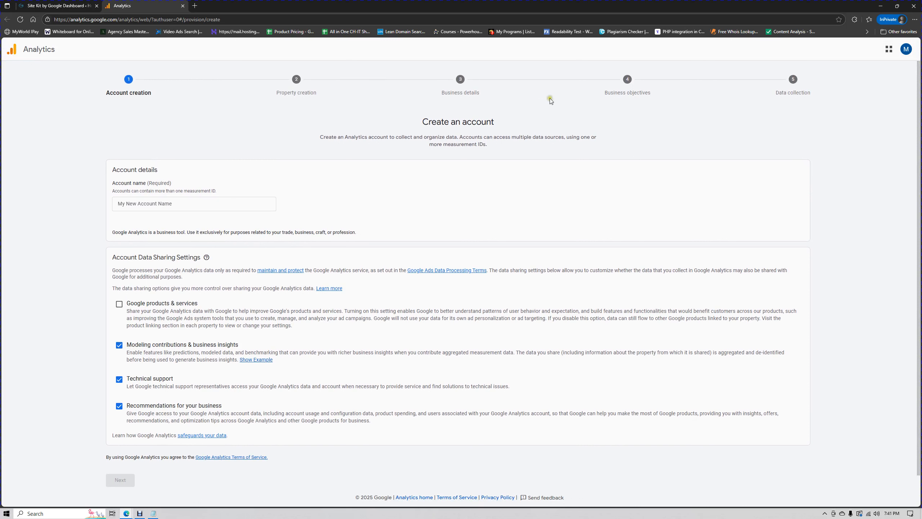
Check which Google account is signed in to Analytics, view its account management page and close that page.
click(904, 51)
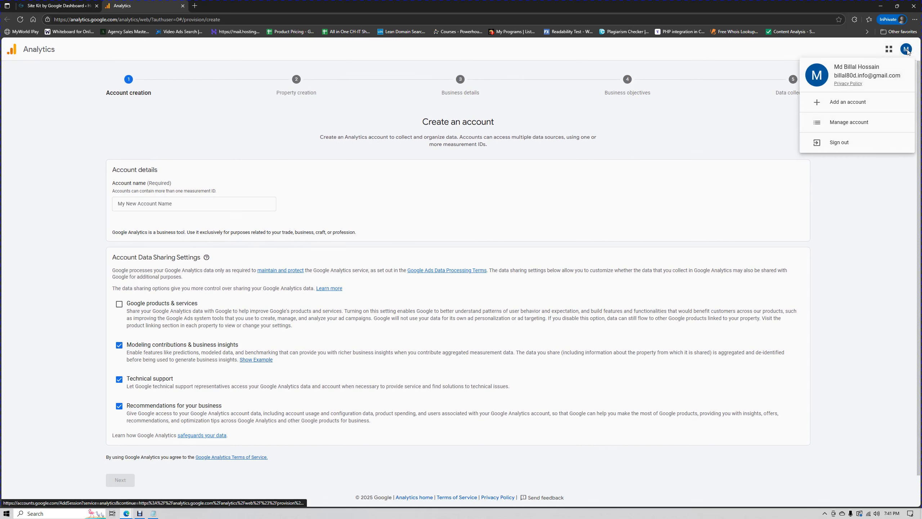
click(860, 123)
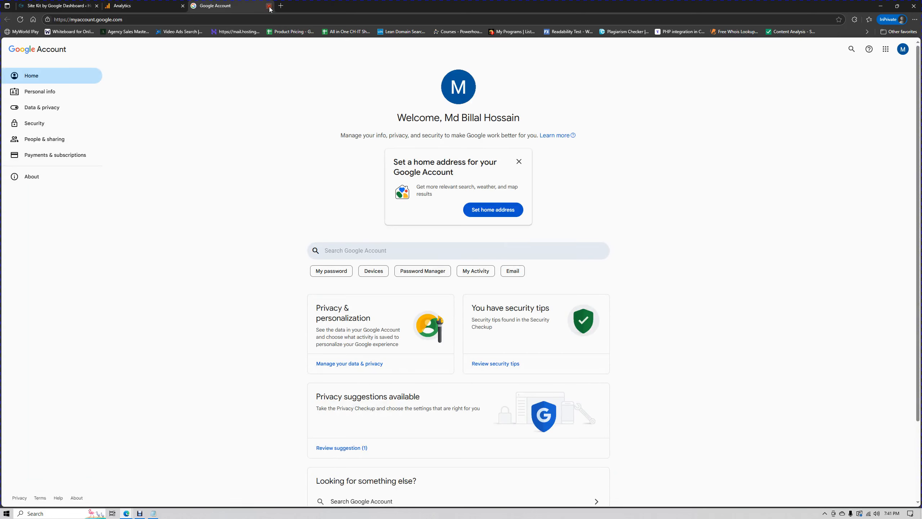
click(269, 6)
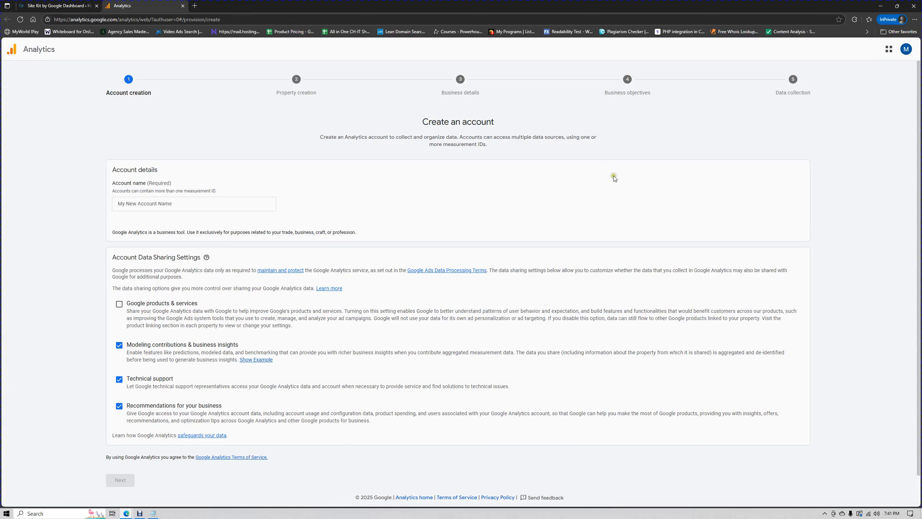
Name the new Analytics account honestreviewinfo.com, copying the domain from the WordPress site's address, and continue to property creation.
click(165, 202)
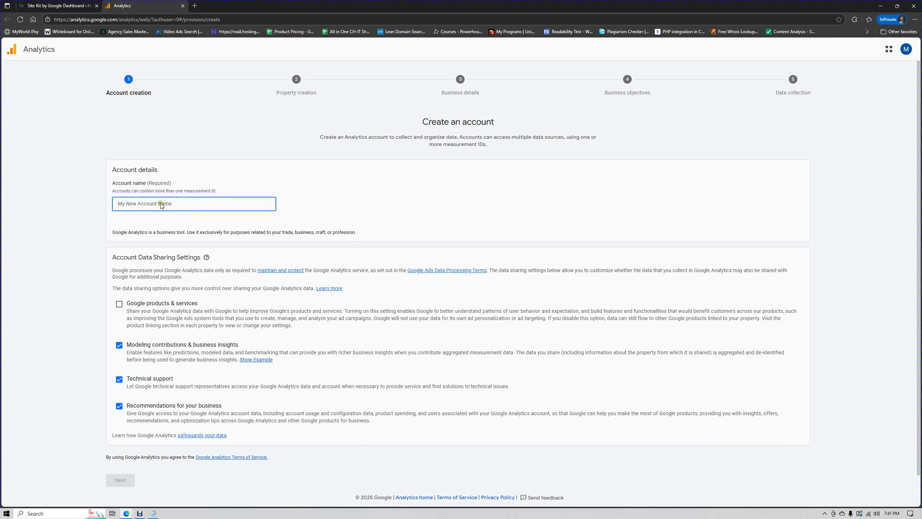
click(84, 6)
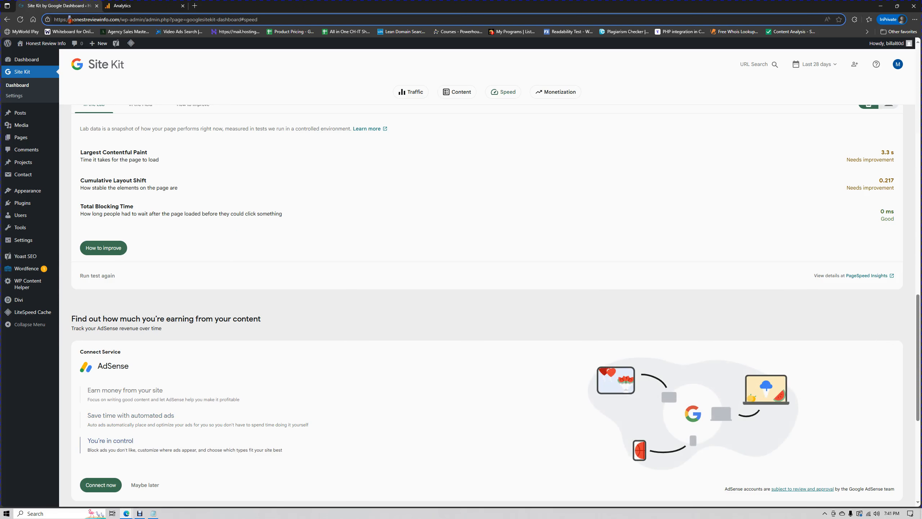
drag(71, 19, 118, 24)
key(ctrl+c)
click(135, 6)
click(151, 205)
key(ctrl+v)
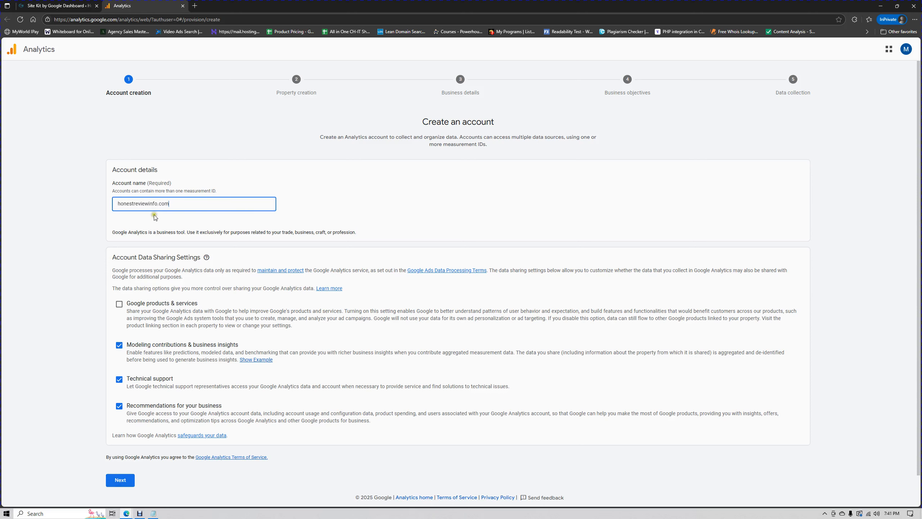
click(120, 480)
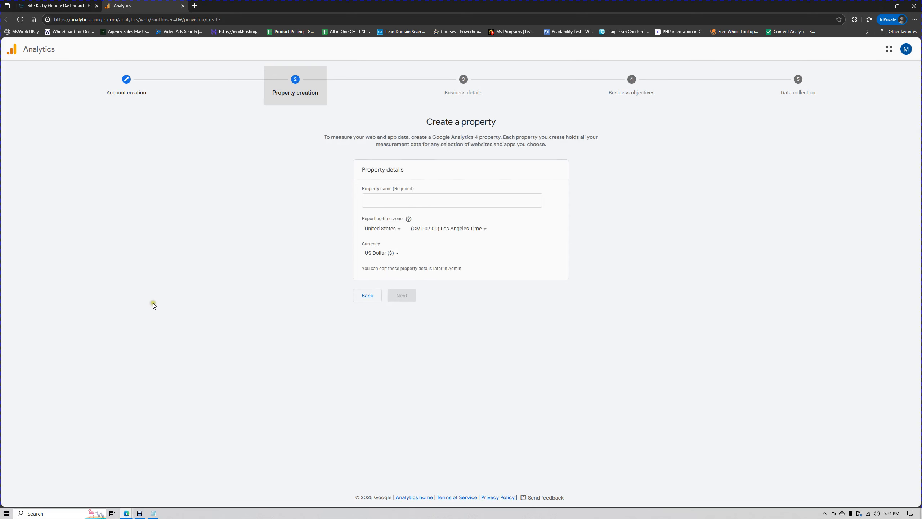
Leave the property creation form unfilled, open Analytics from the Google Marketing Platform products and close the unfinished setup page.
click(379, 202)
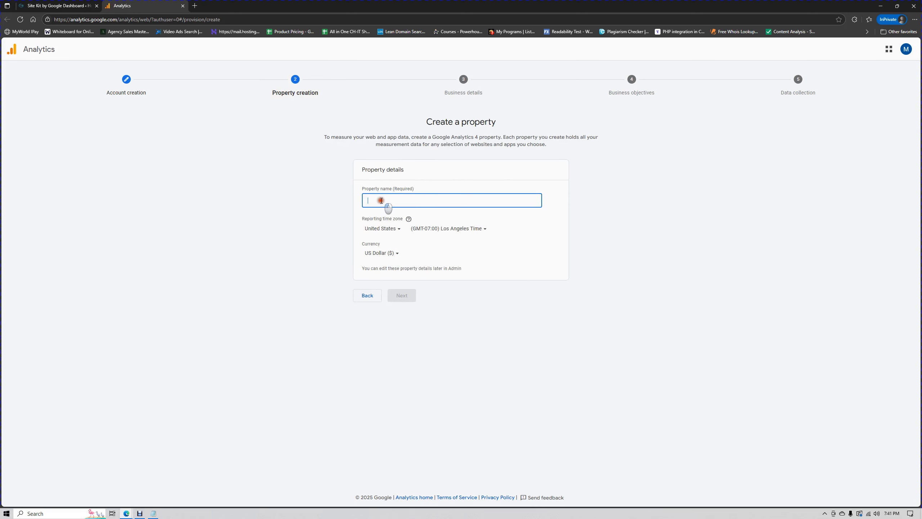
click(797, 82)
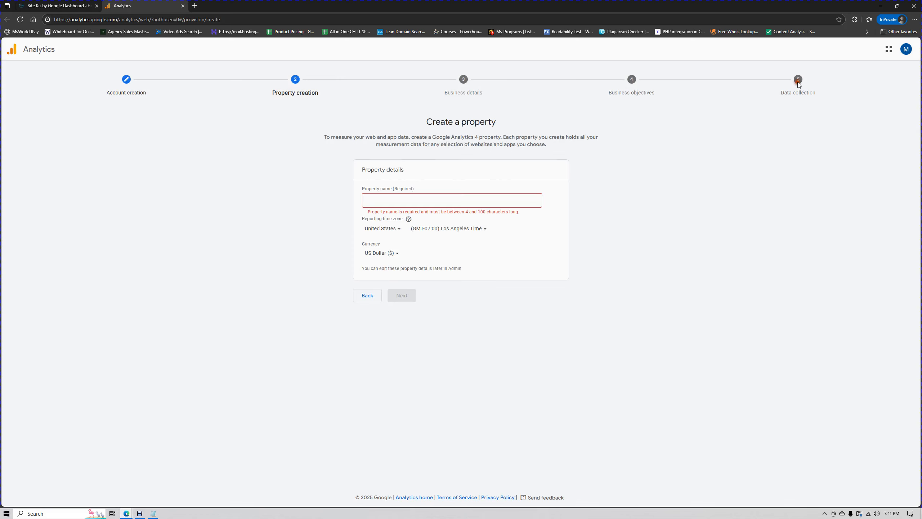
click(885, 52)
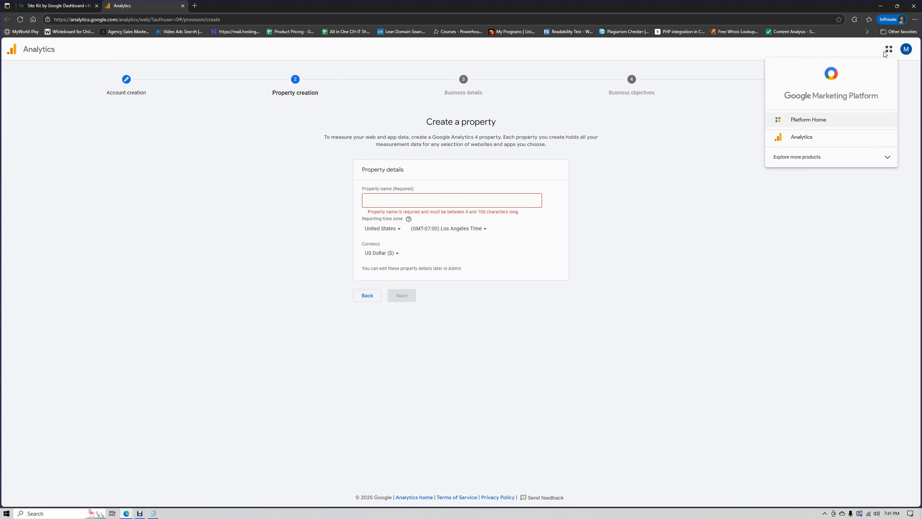
click(795, 140)
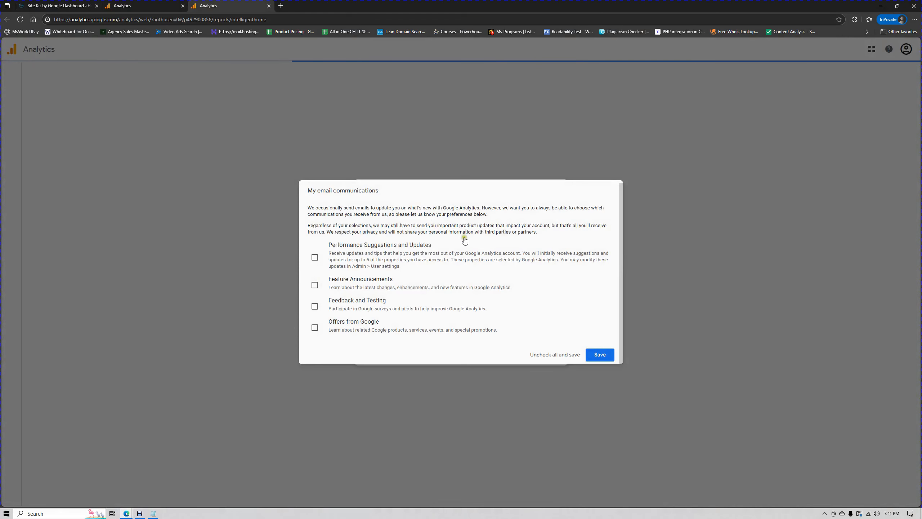
click(159, 4)
click(182, 5)
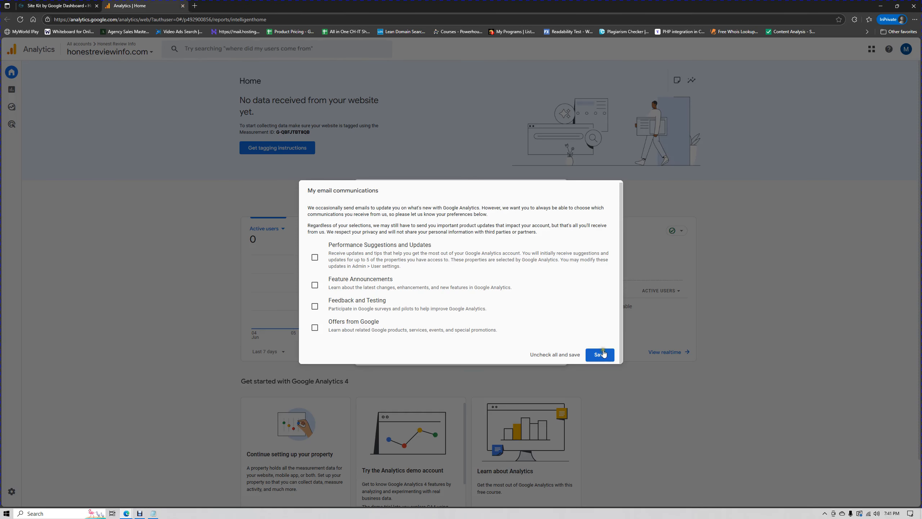
Decline all Analytics email communications and dismiss the benchmarking tour.
click(553, 356)
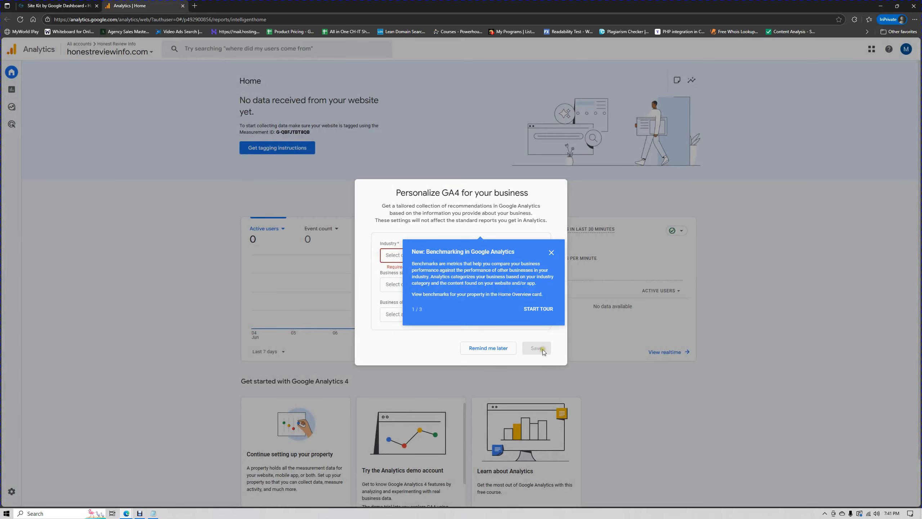
click(551, 252)
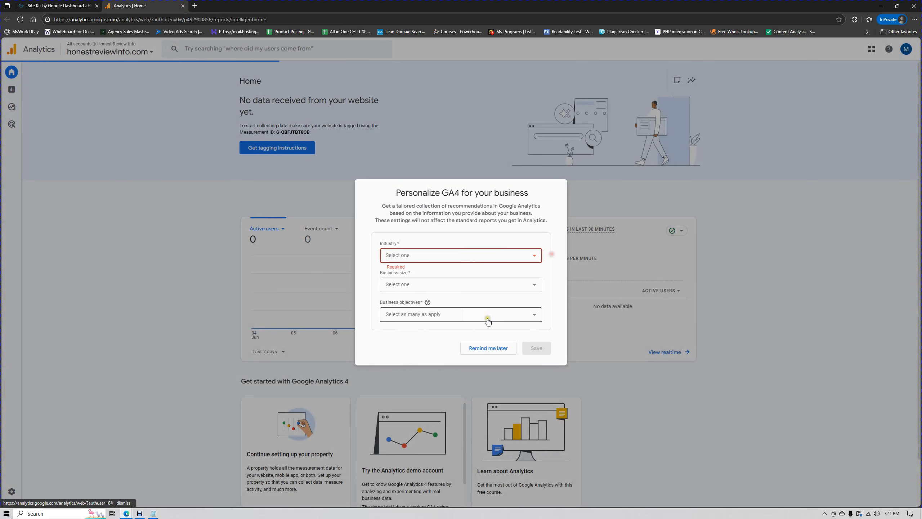
Personalize GA4 with the Beauty & Fitness industry, Small - 1 to 10 employees and the Drive sales objective, and save.
click(437, 255)
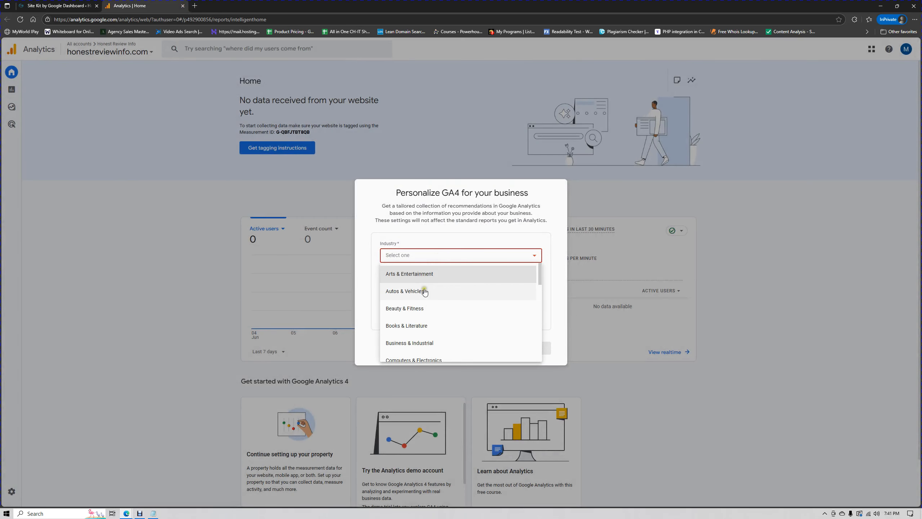
scroll(430, 302, down, 1)
scroll(426, 303, up, 1)
click(423, 304)
click(447, 284)
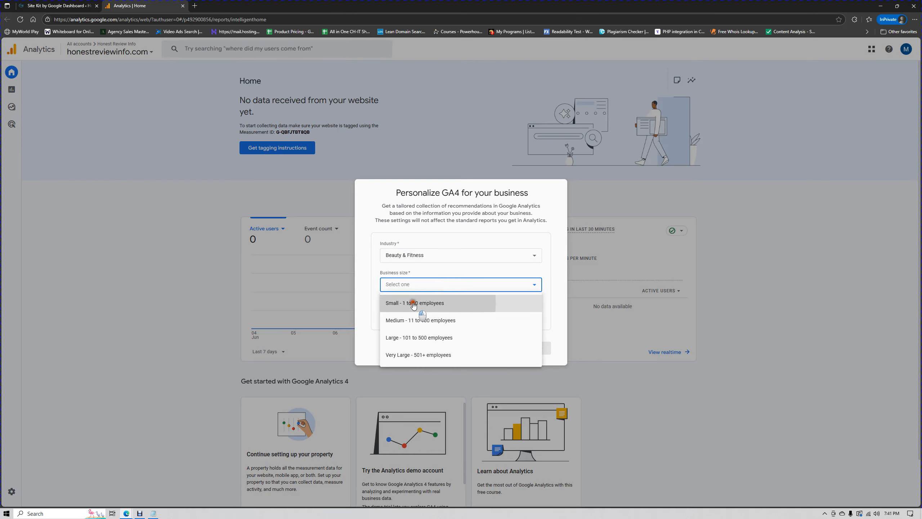
click(388, 301)
click(437, 314)
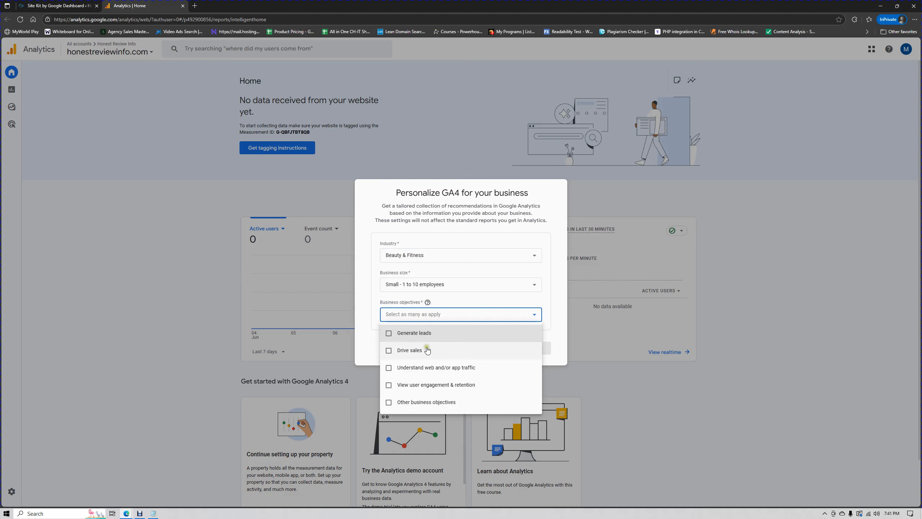
click(418, 349)
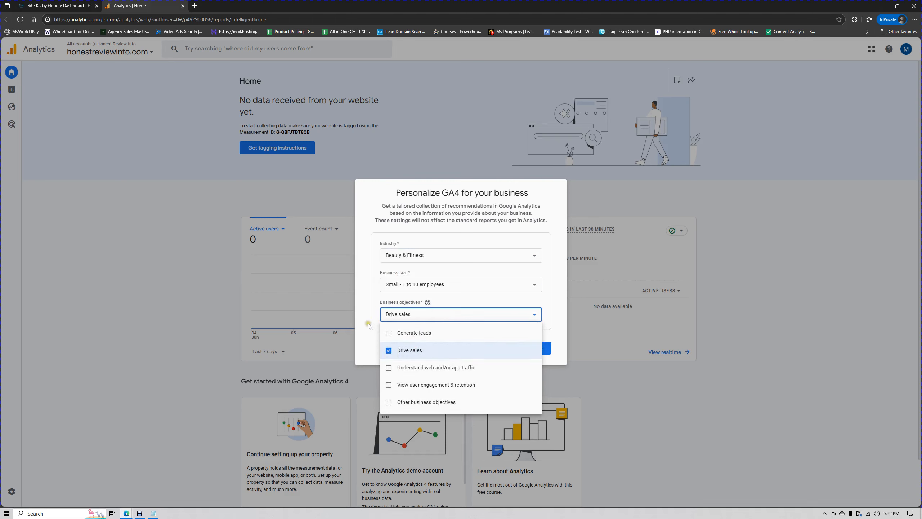
click(367, 323)
click(537, 347)
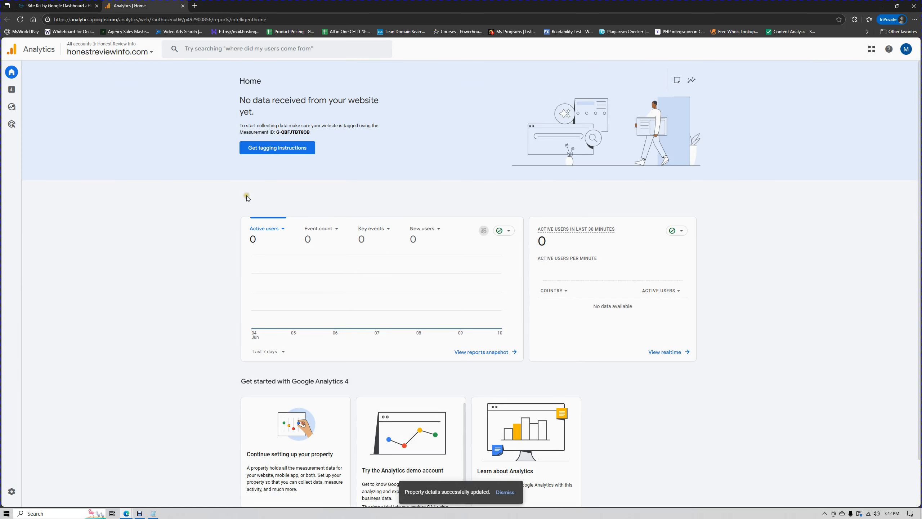
scroll(504, 271, down, 1)
mouse_move(62, 153)
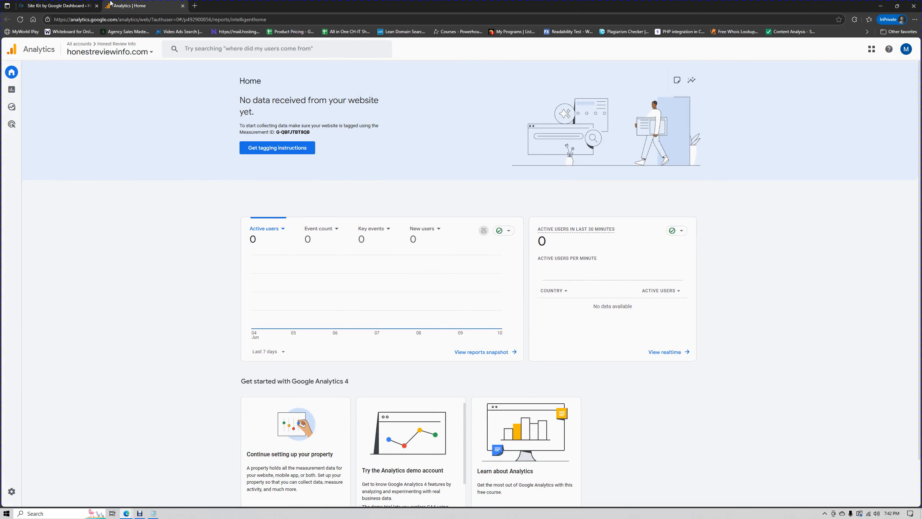
click(81, 5)
click(120, 5)
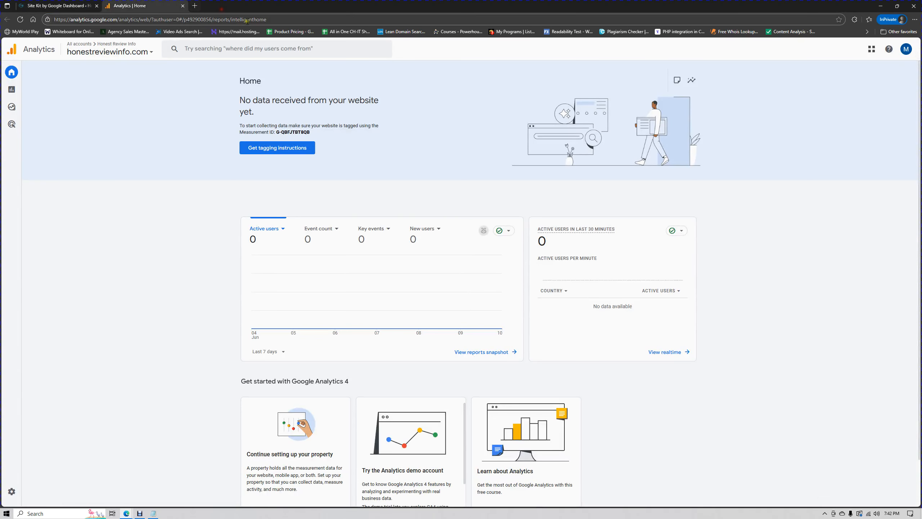
Search the web for "google search console" and start Search Console from its official page.
click(194, 5)
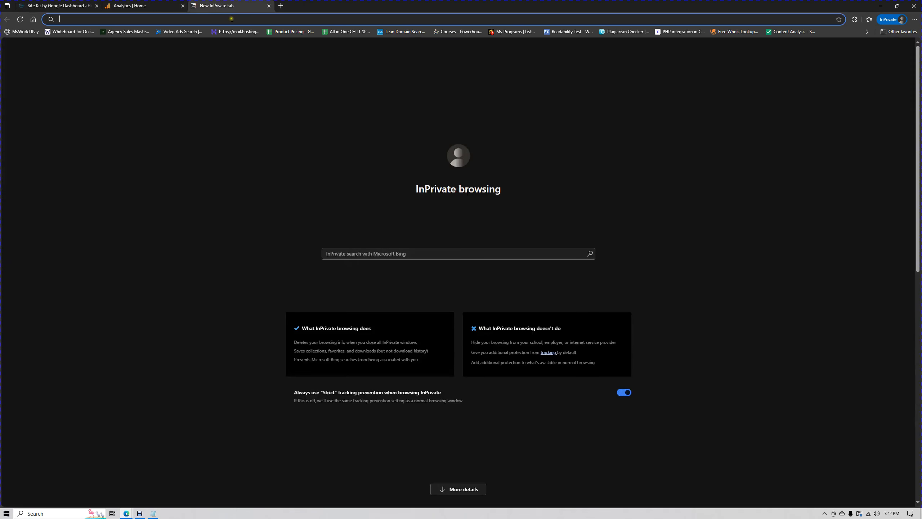
text(google )
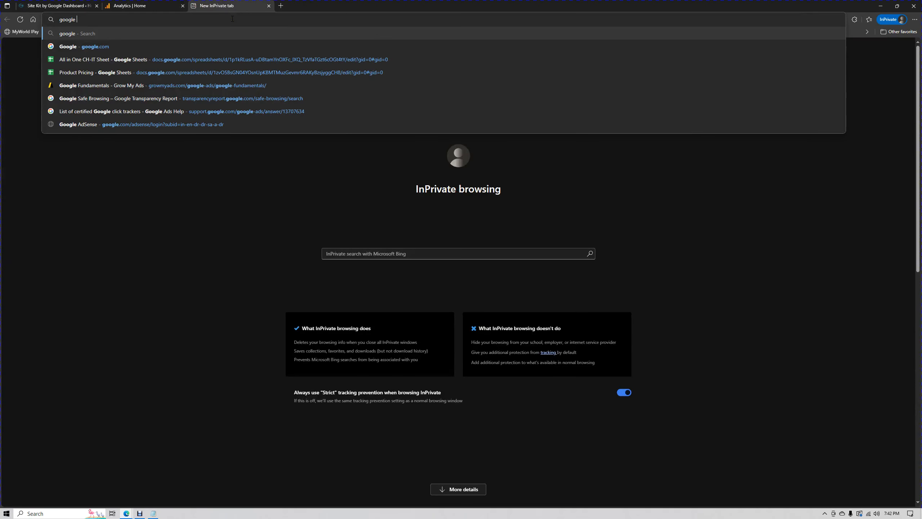
text(search )
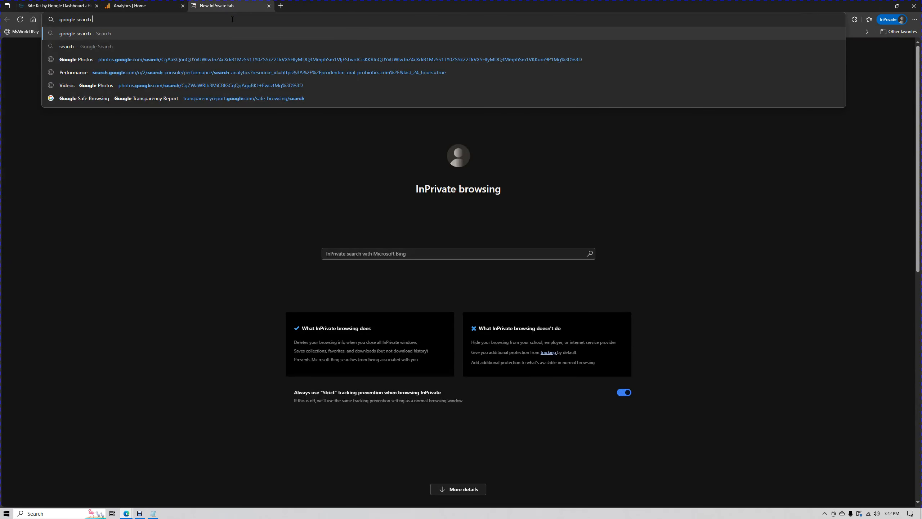
text(console)
key(Return)
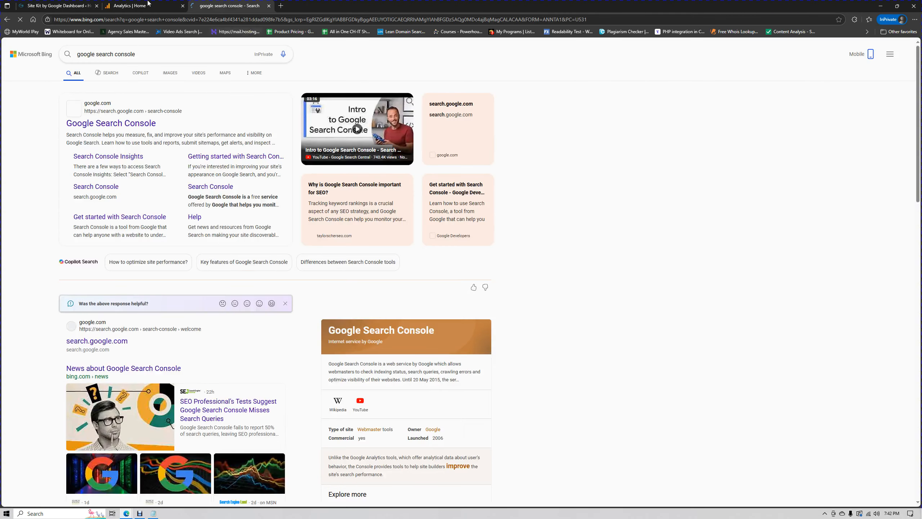
click(130, 125)
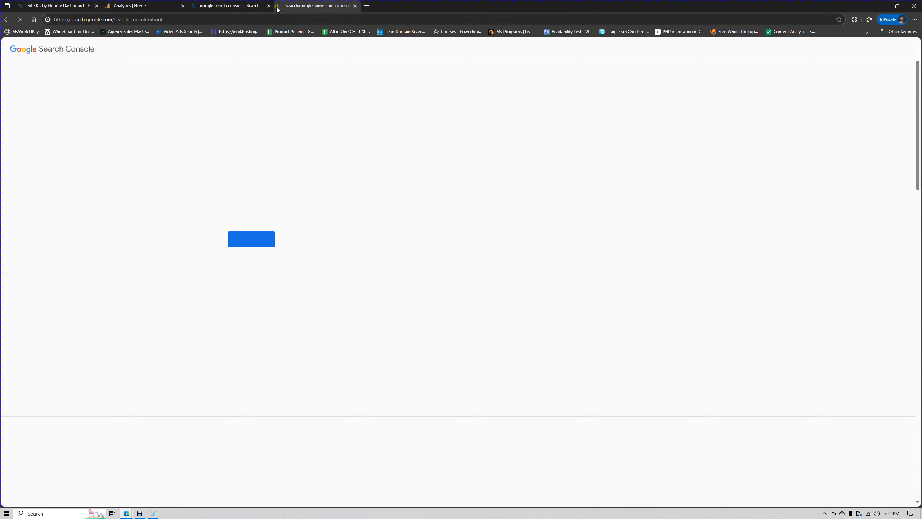
click(250, 240)
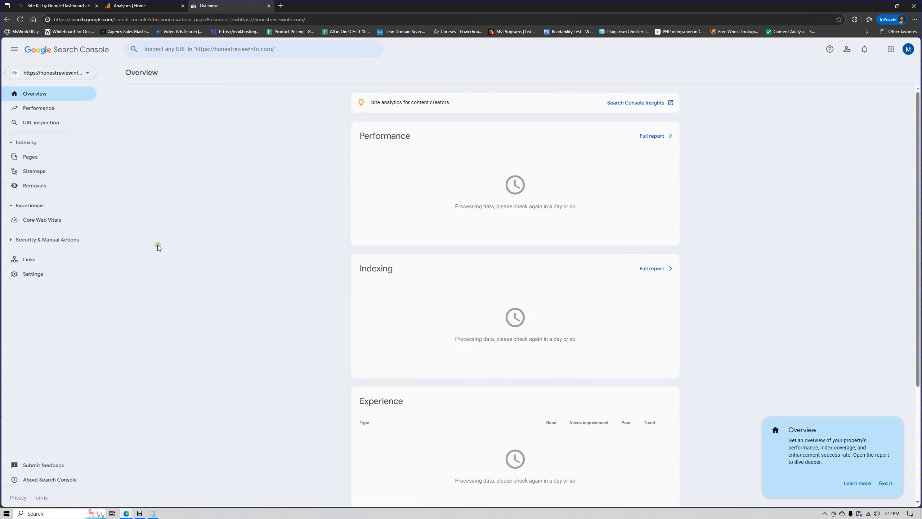
Check the Search Console property list for the honestreviewinfo.com site and dismiss the Overview tip.
click(61, 79)
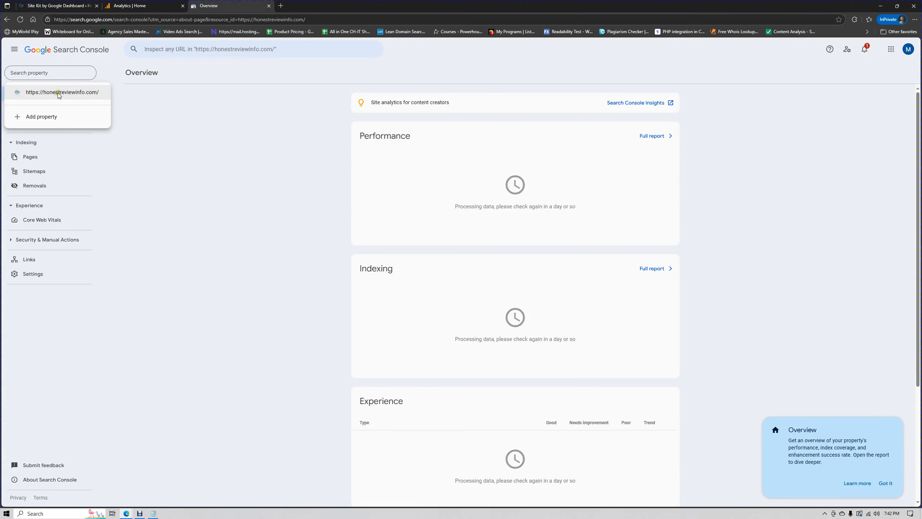
click(180, 103)
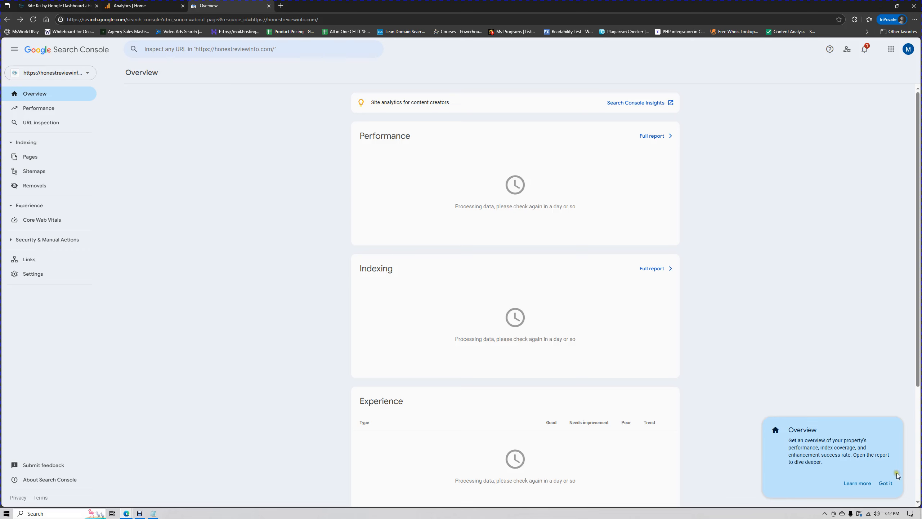
click(885, 483)
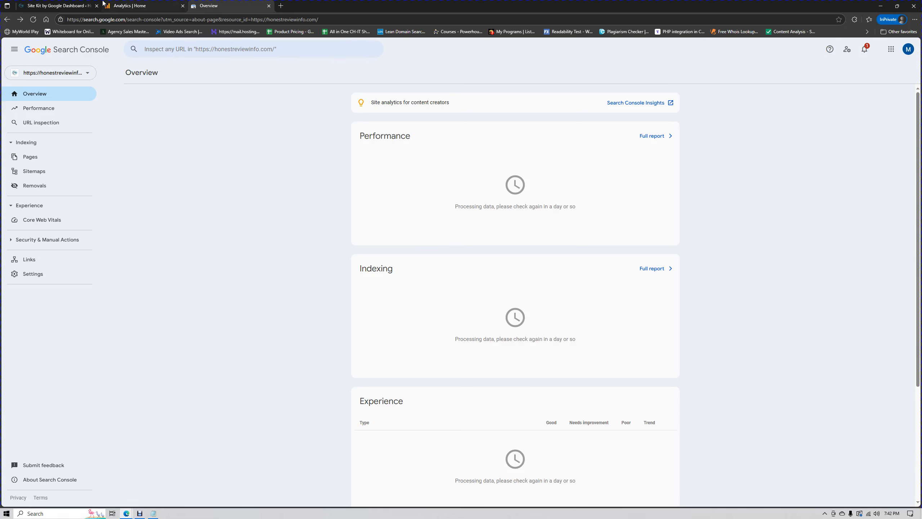
Return to the Site Kit dashboard and look over its traffic, content, speed and monetization sections.
click(58, 5)
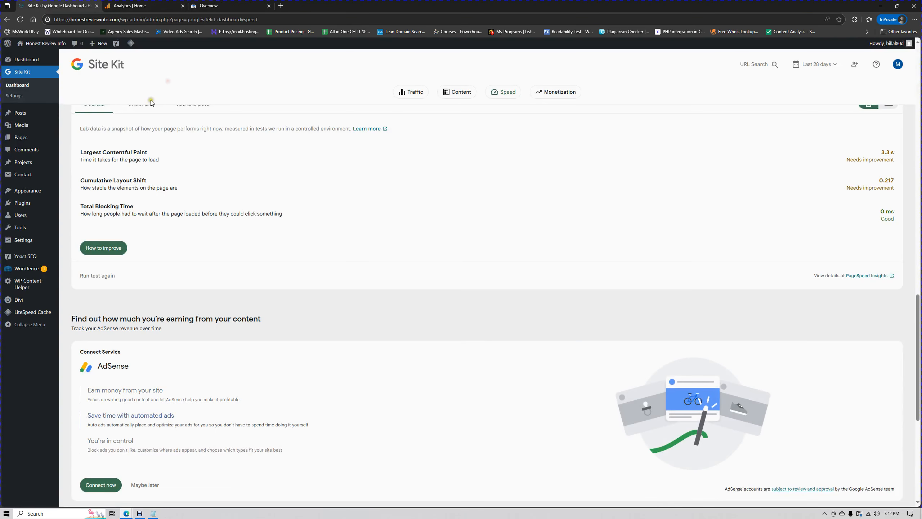
scroll(329, 275, up, 15)
scroll(332, 273, up, 10)
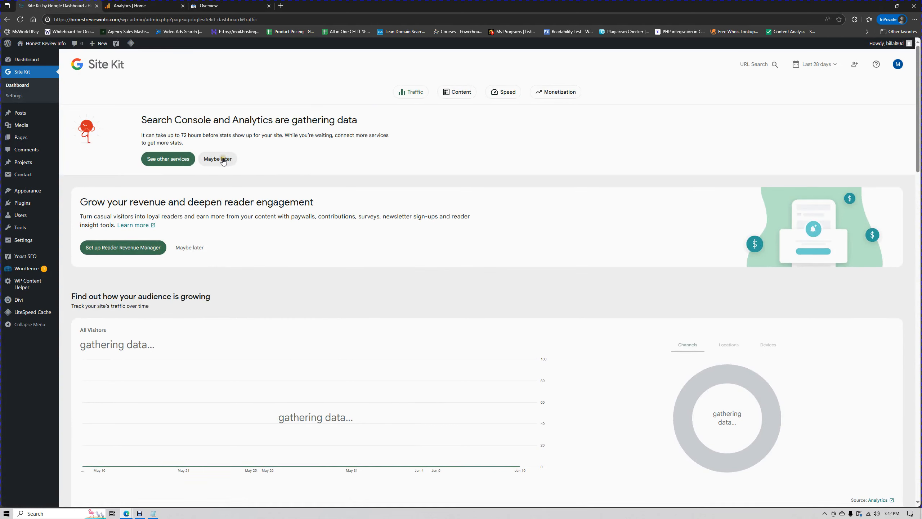
click(461, 91)
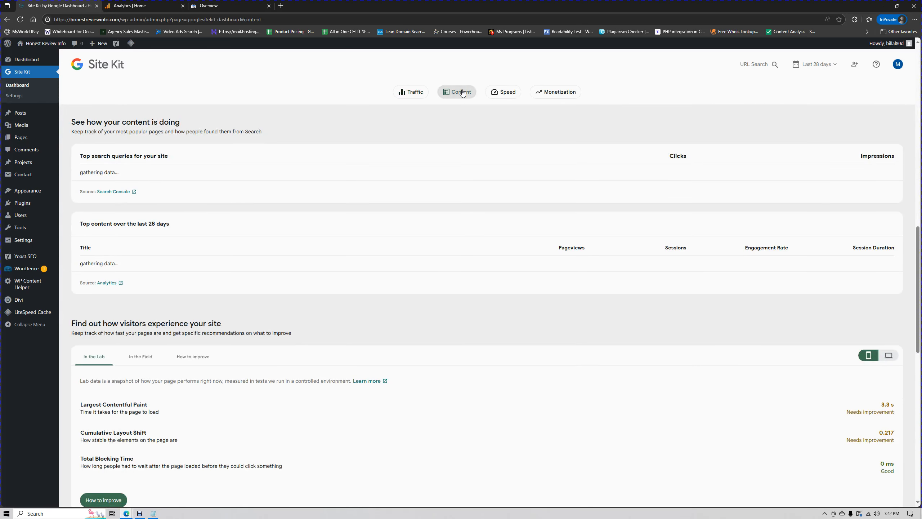
click(501, 93)
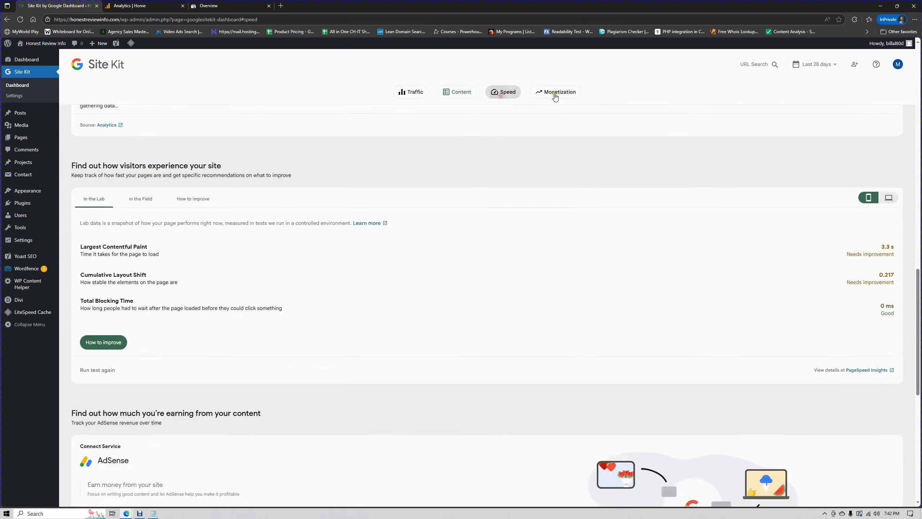
scroll(410, 309, down, 8)
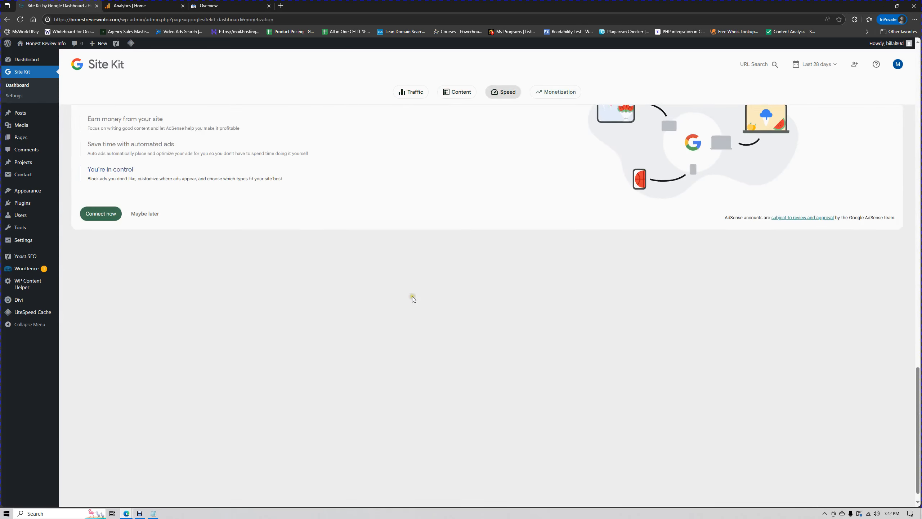
scroll(414, 298, up, 6)
scroll(784, 100, up, 10)
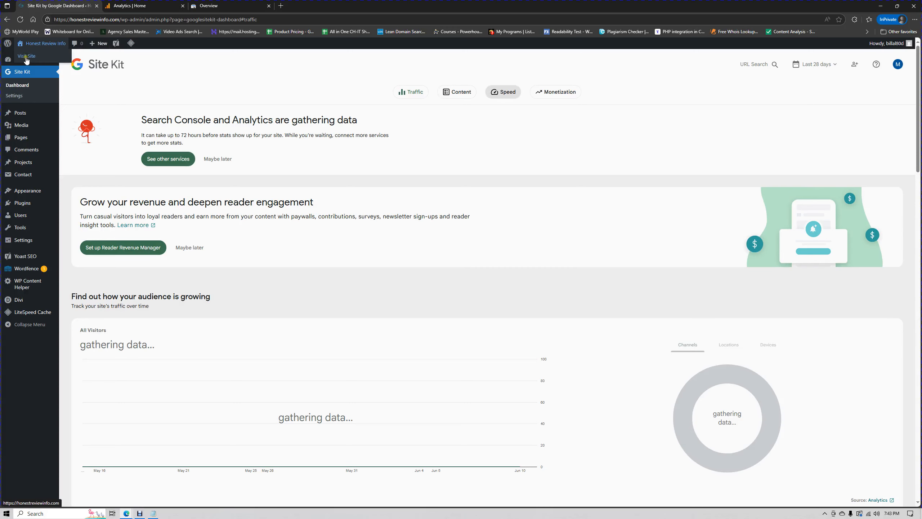
Open the live Honest Review Info site from WordPress and copy its web address.
click(26, 57)
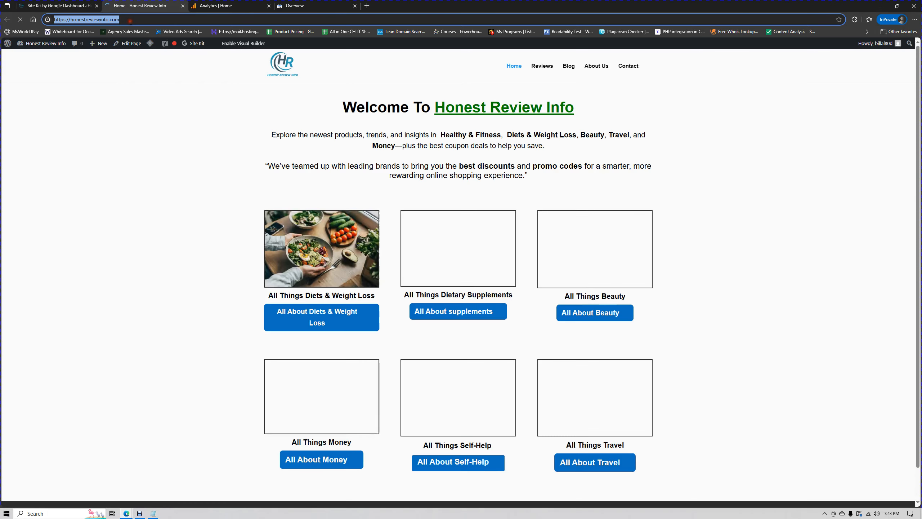
click(130, 20)
key(ctrl+c)
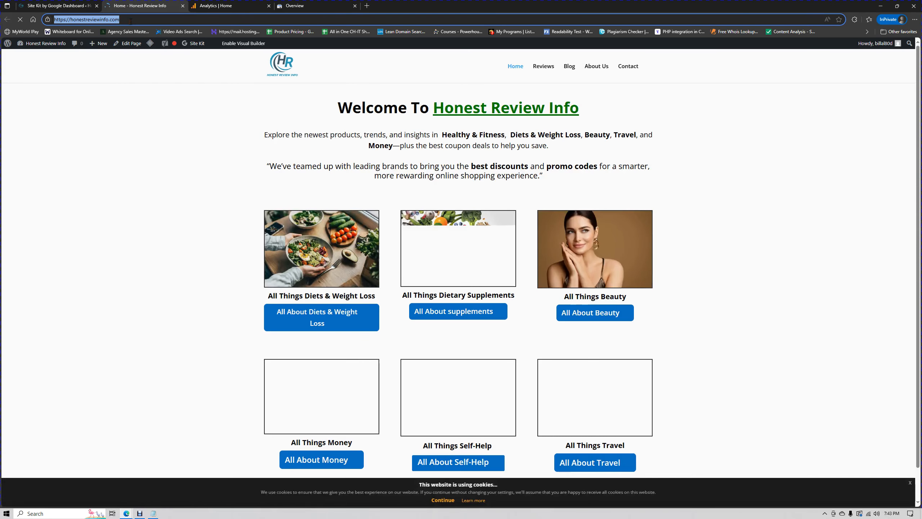
click(221, 5)
click(316, 6)
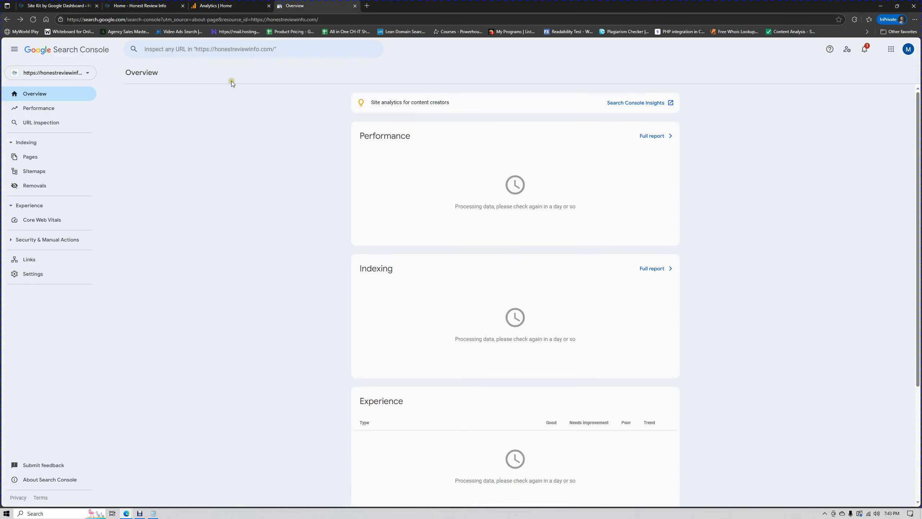
click(223, 49)
key(ctrl+v)
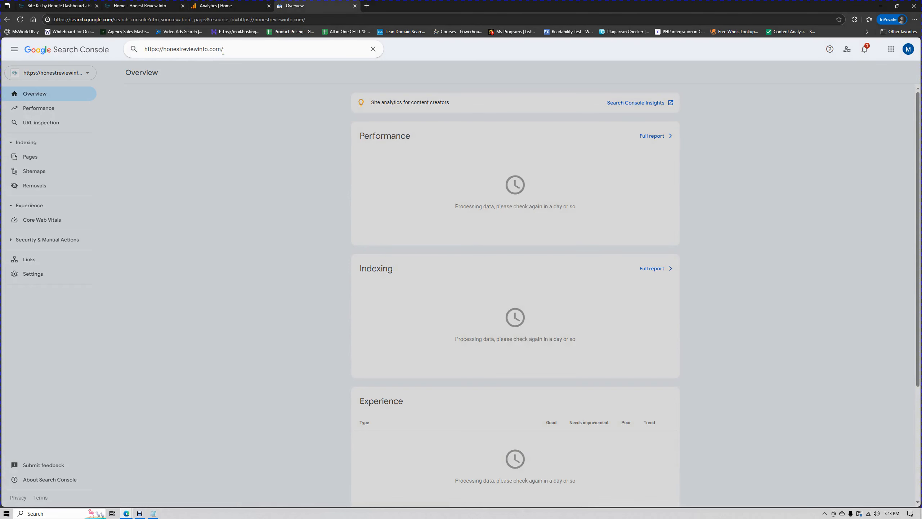
click(48, 112)
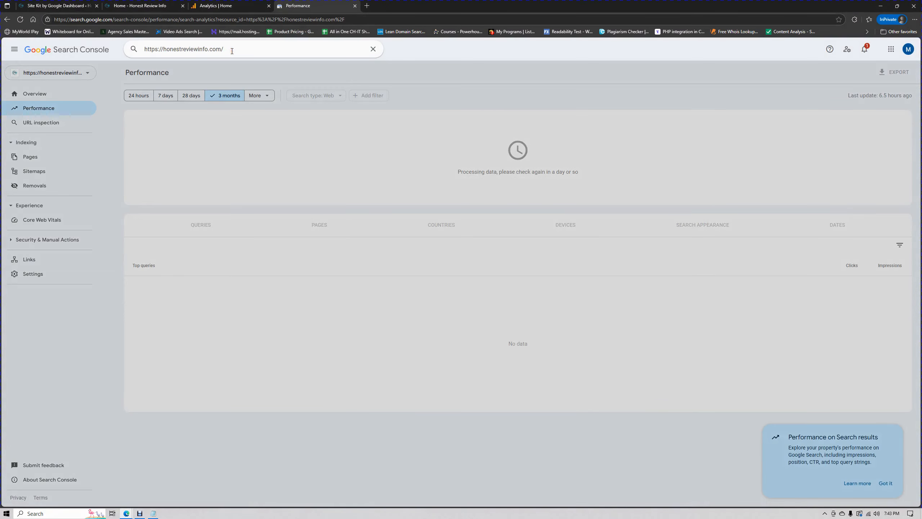
key(Return)
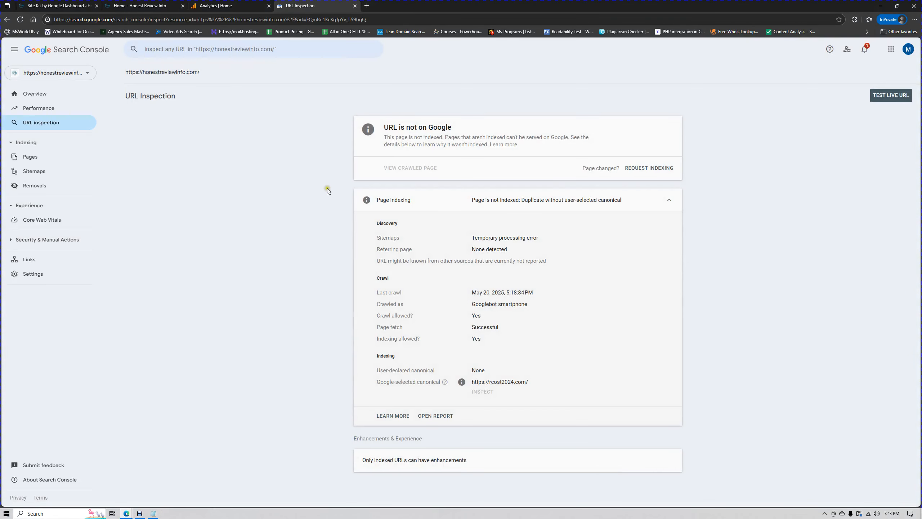
Examine the URL inspection verdict and page indexing details for the honestreviewinfo.com homepage.
drag(383, 126, 478, 130)
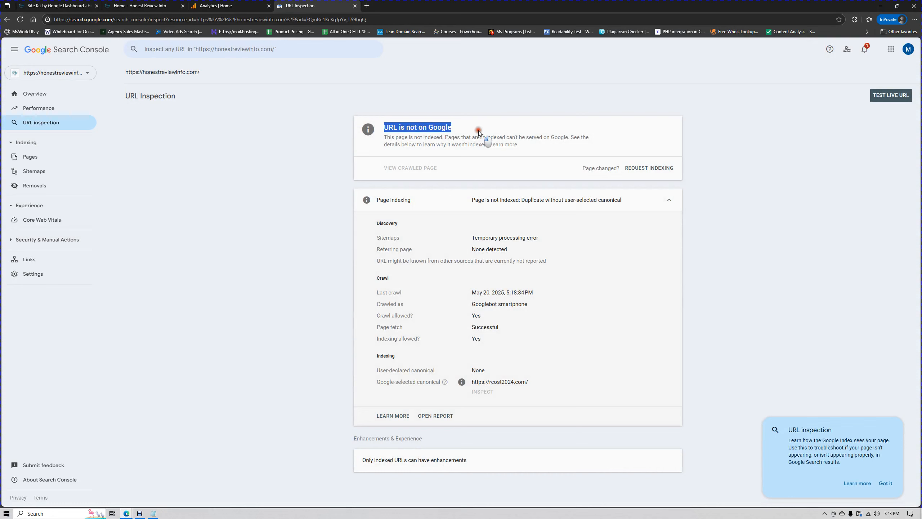
click(418, 140)
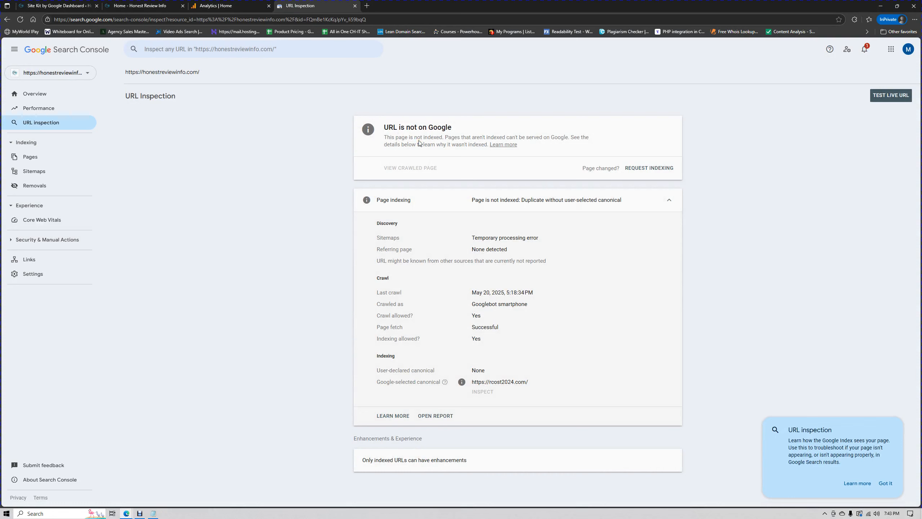
drag(398, 126, 465, 130)
click(438, 144)
Run a live test on the homepage URL and request its indexing, dismissing the confirmation.
click(888, 100)
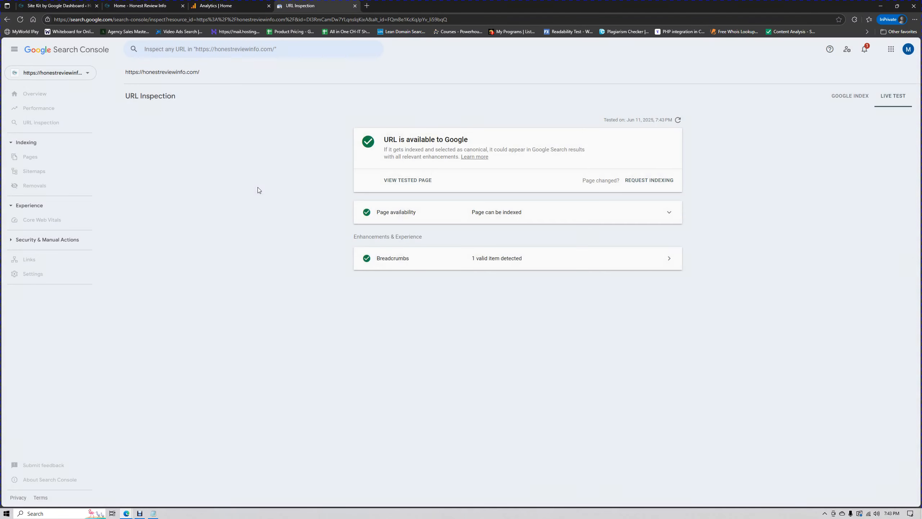
click(268, 169)
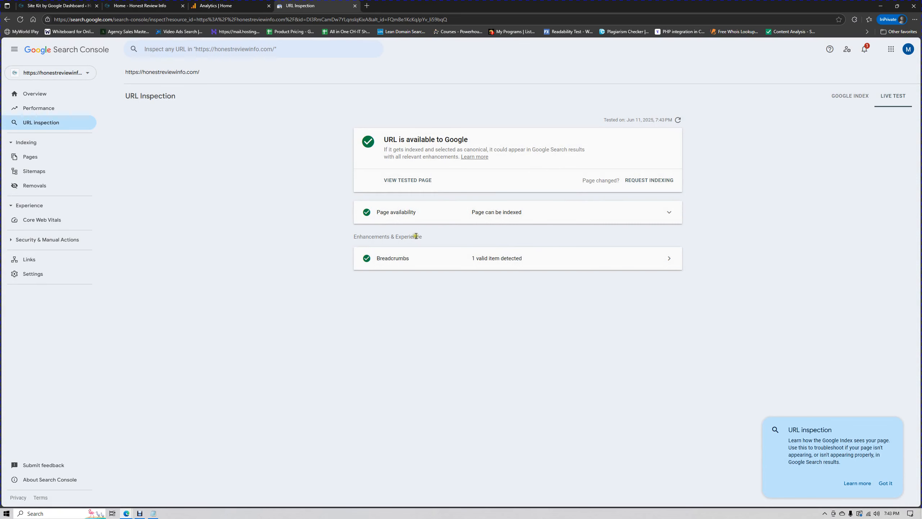
click(639, 180)
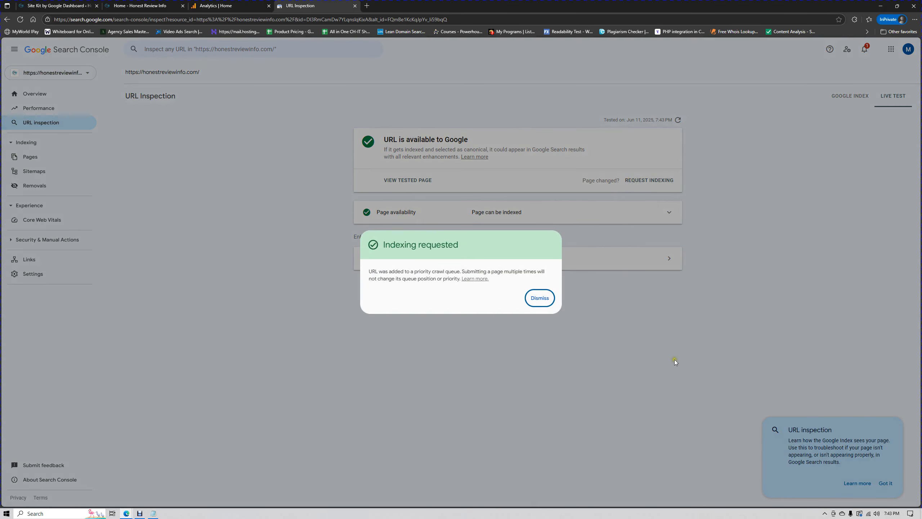
click(537, 299)
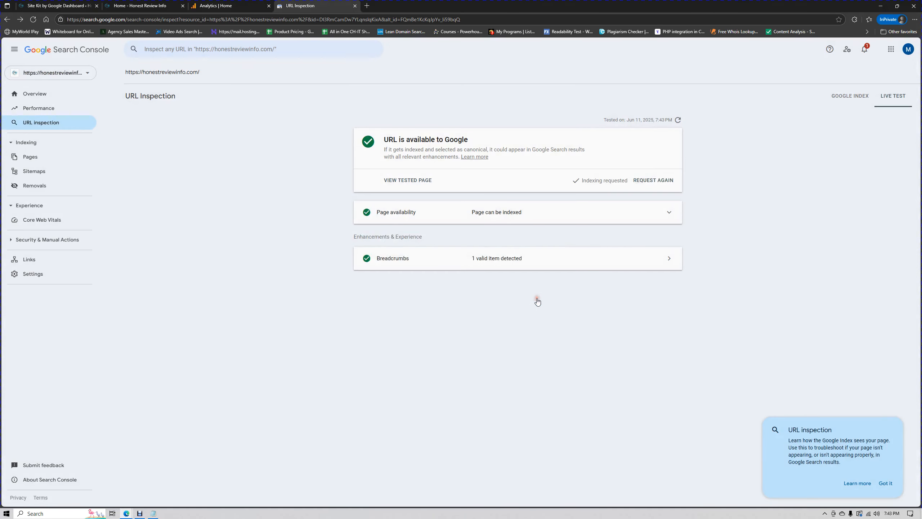
Check the Search Console Performance report, and review Yoast SEO's first-time configuration in WordPress.
click(40, 107)
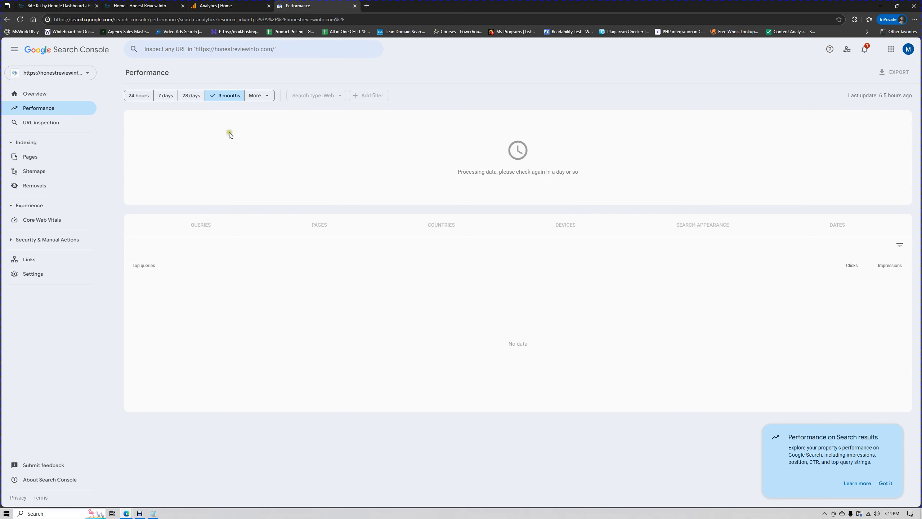
click(61, 6)
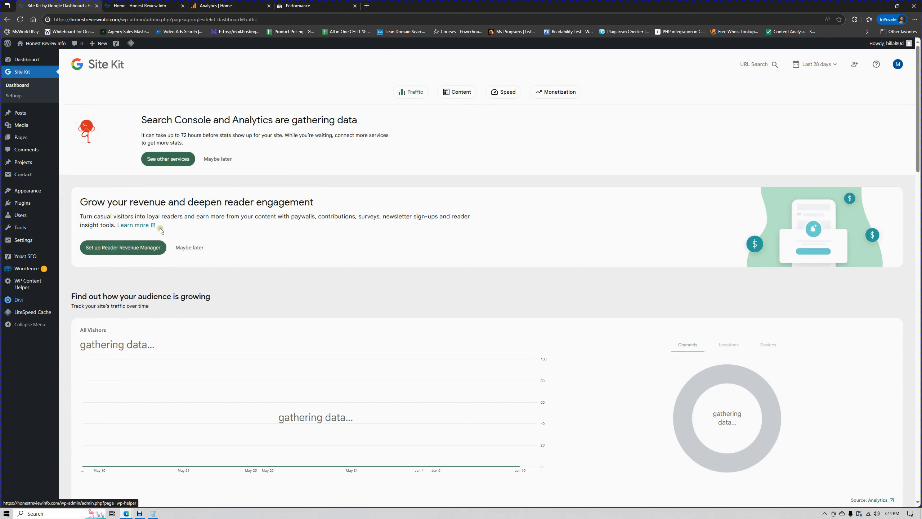
mouse_move(25, 258)
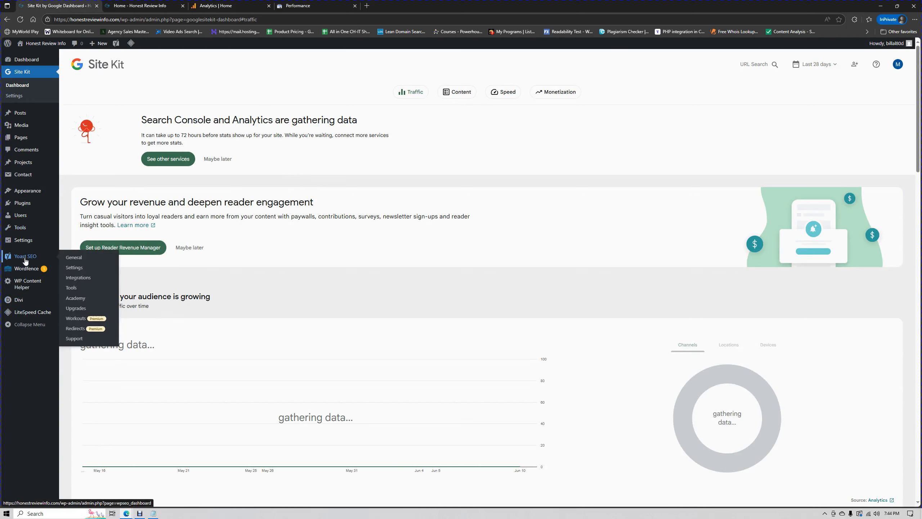
click(25, 258)
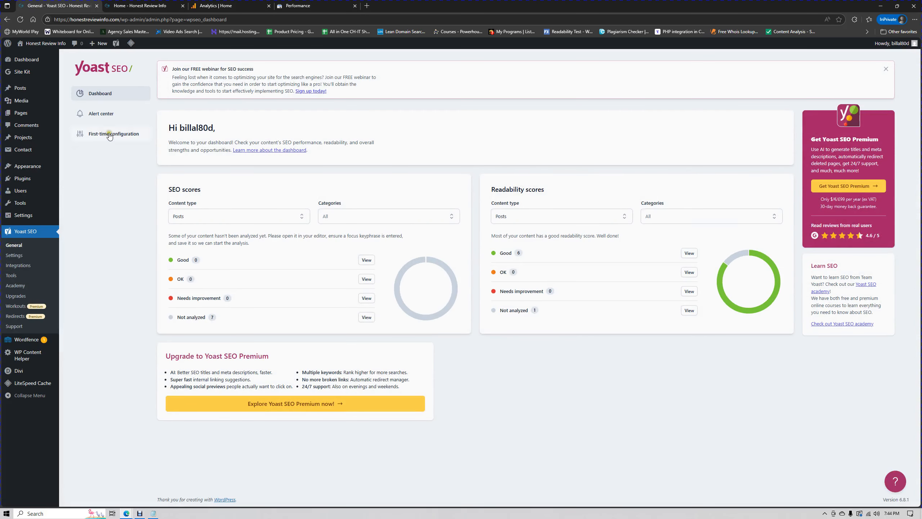
click(109, 134)
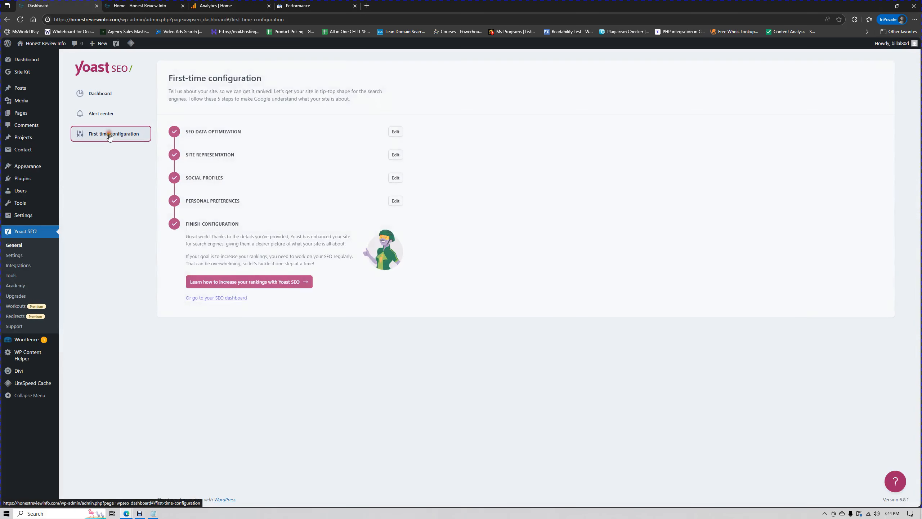
Check the Google verification code field in Yoast SEO's site connections settings.
click(17, 255)
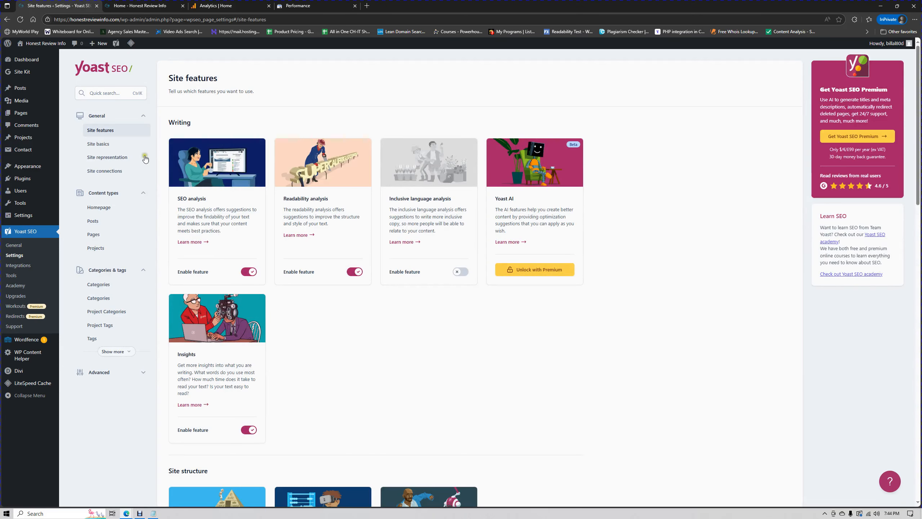
click(109, 171)
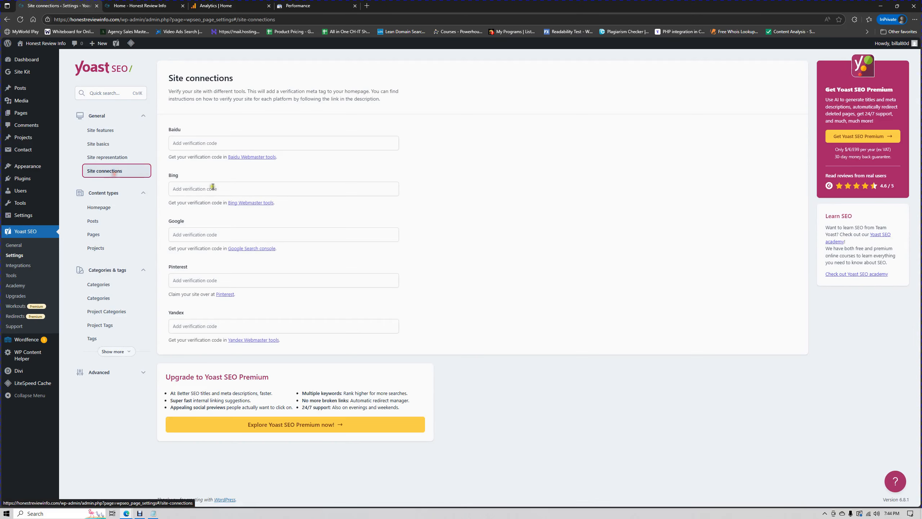
click(197, 230)
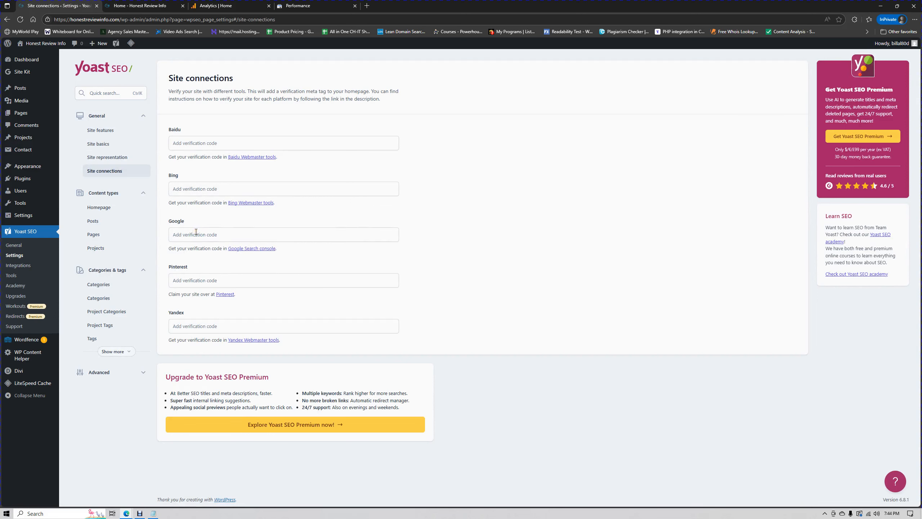
click(196, 231)
Open the Home page for editing from Yoast's homepage settings, dismiss the Divi Builder welcome, and go to its Yoast SEO section.
click(94, 207)
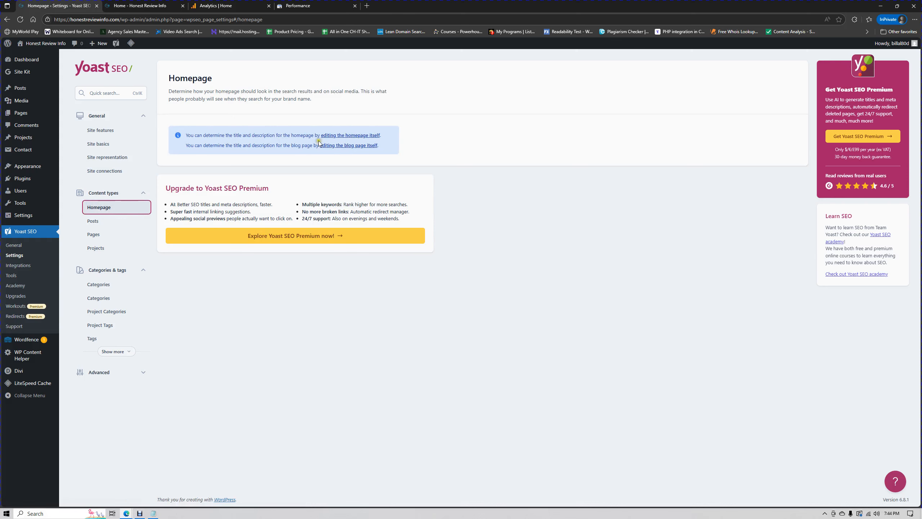
click(355, 137)
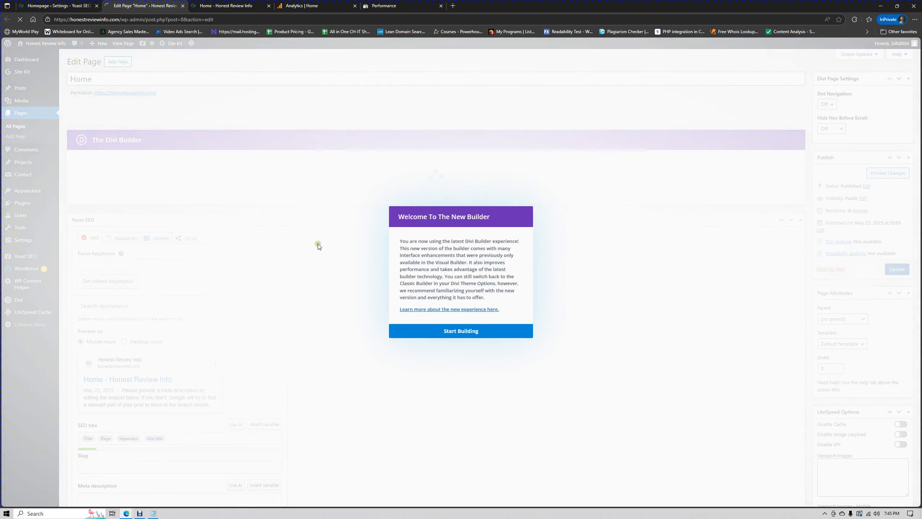
click(461, 330)
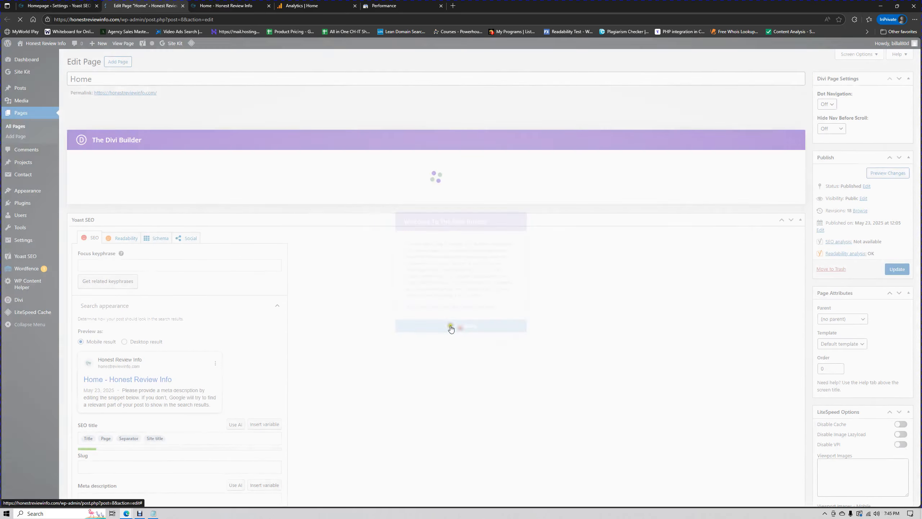
click(109, 264)
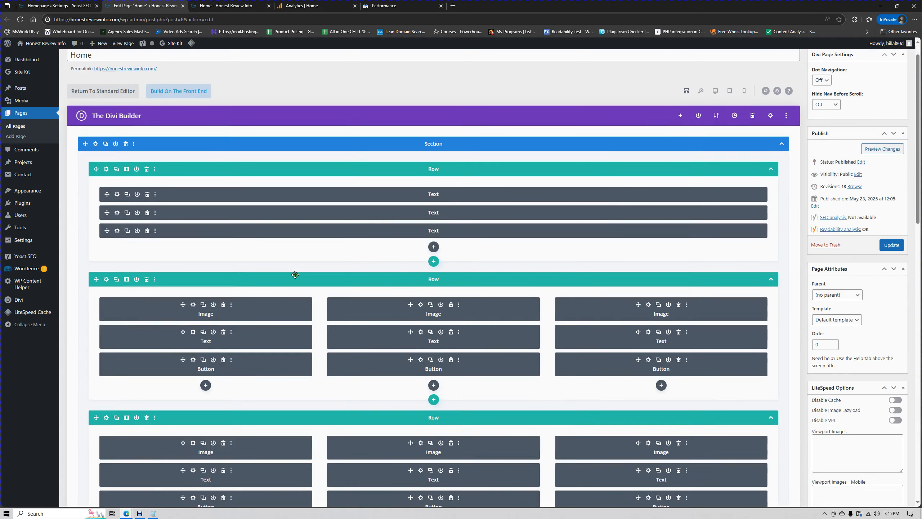
scroll(294, 274, down, 10)
scroll(295, 274, down, 5)
scroll(294, 274, up, 6)
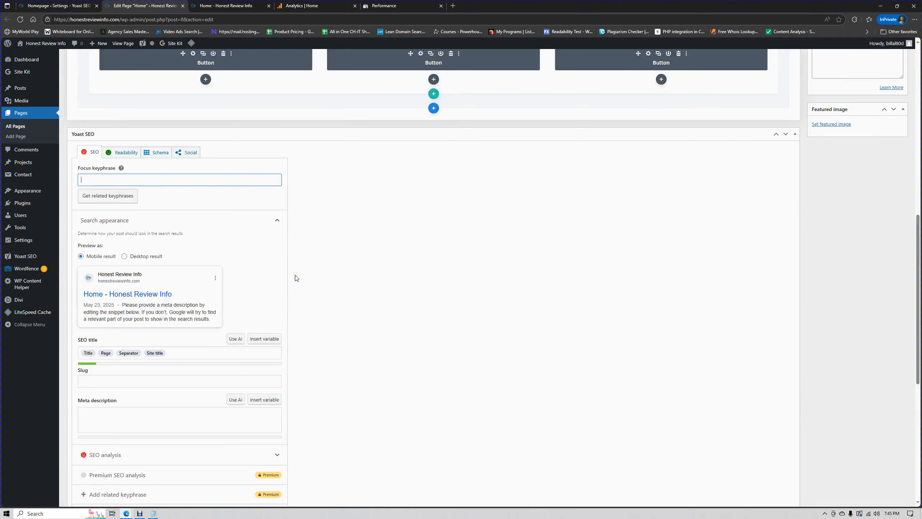
scroll(292, 278, down, 4)
scroll(287, 276, up, 4)
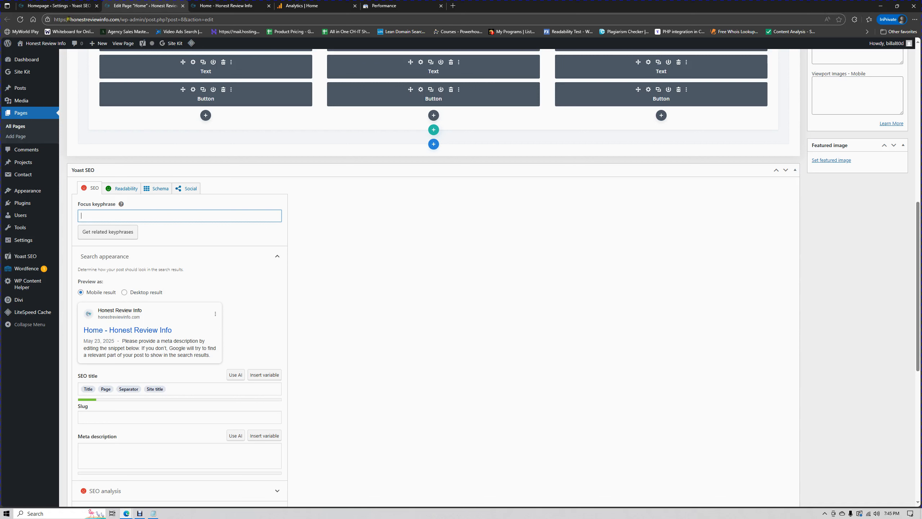
Fill in the Home page's focus keyphrase from the site's domain name and format it as "Honest Review Info".
drag(70, 19, 108, 20)
key(ctrl+c)
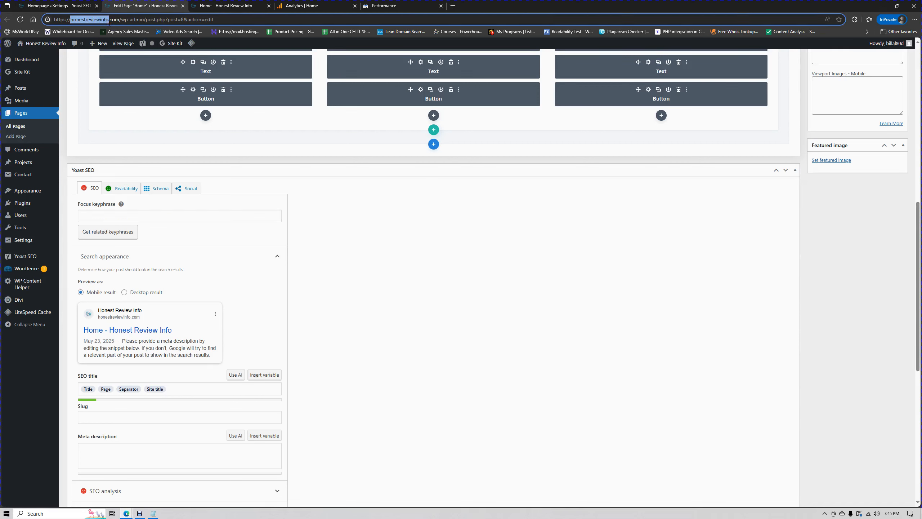
click(115, 216)
key(ctrl+v)
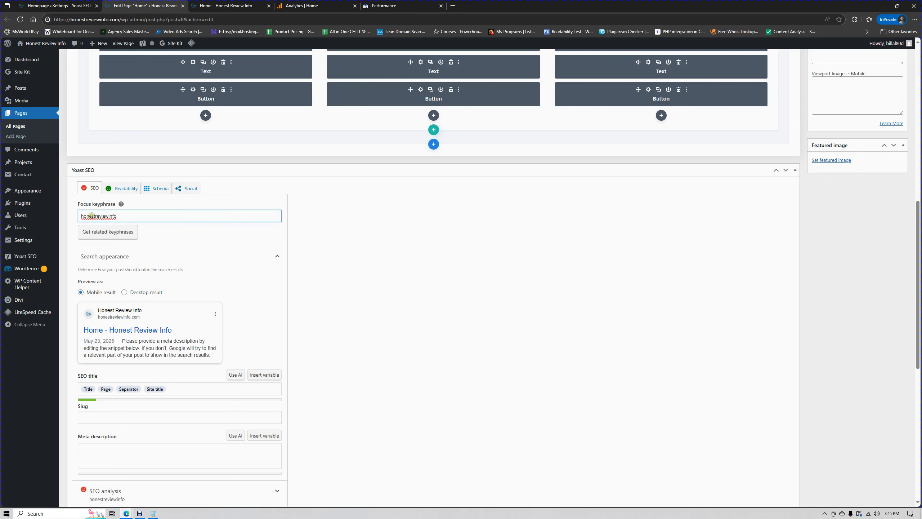
click(96, 216)
drag(109, 216, 147, 219)
click(100, 216)
key(BackSpace)
text(R)
click(83, 217)
text(H)
key(Delete)
Copy the focus keyphrase and open ChatGPT in a new tab of the other browser window.
scroll(179, 296, down, 3)
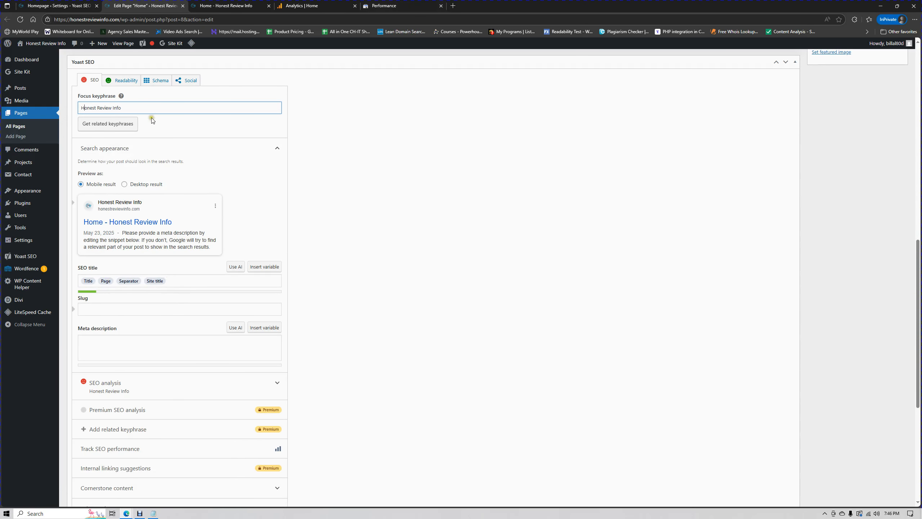
drag(142, 109, 74, 114)
key(ctrl+c)
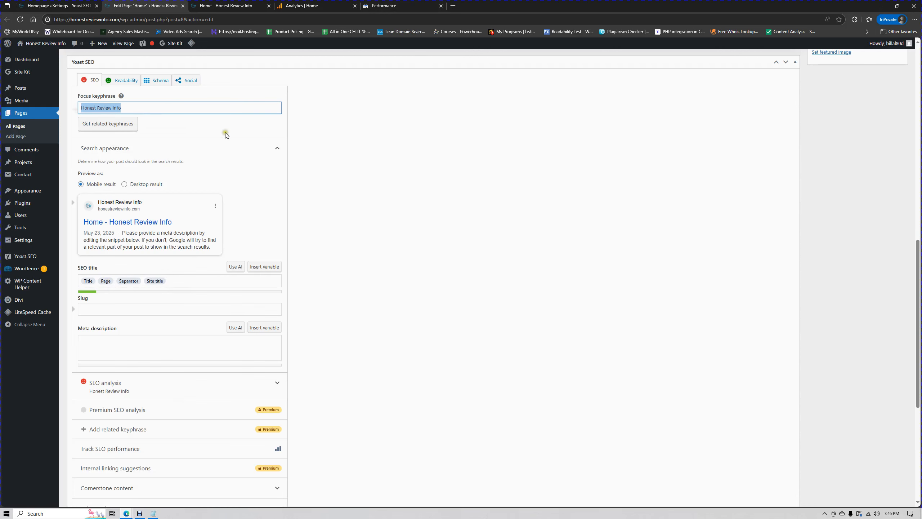
click(131, 512)
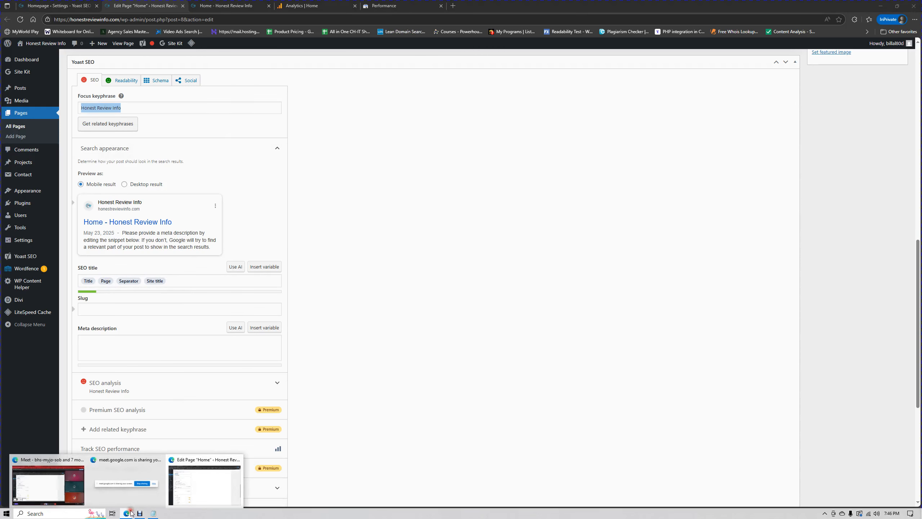
click(48, 482)
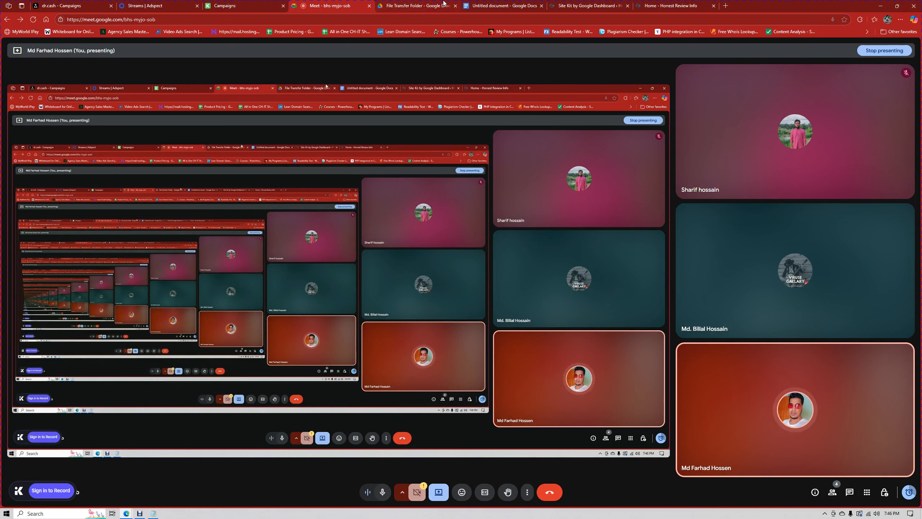
click(725, 6)
text(chat)
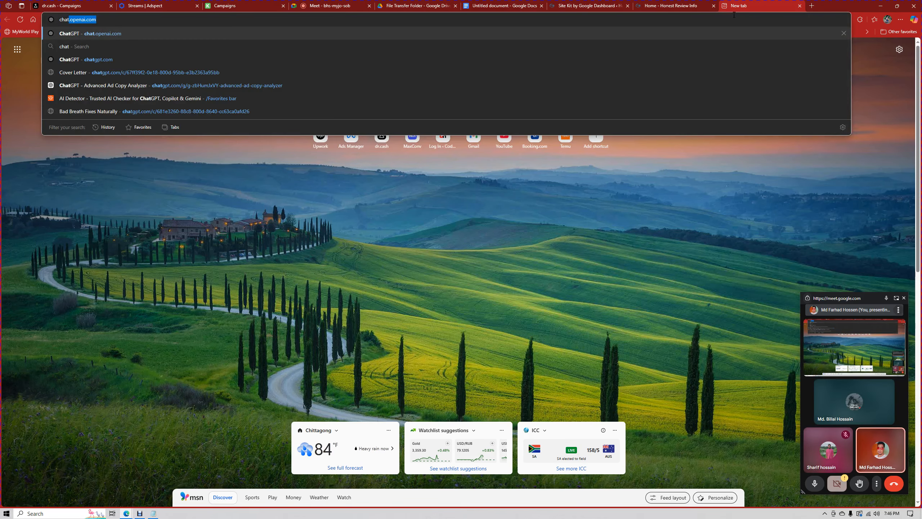
key(Return)
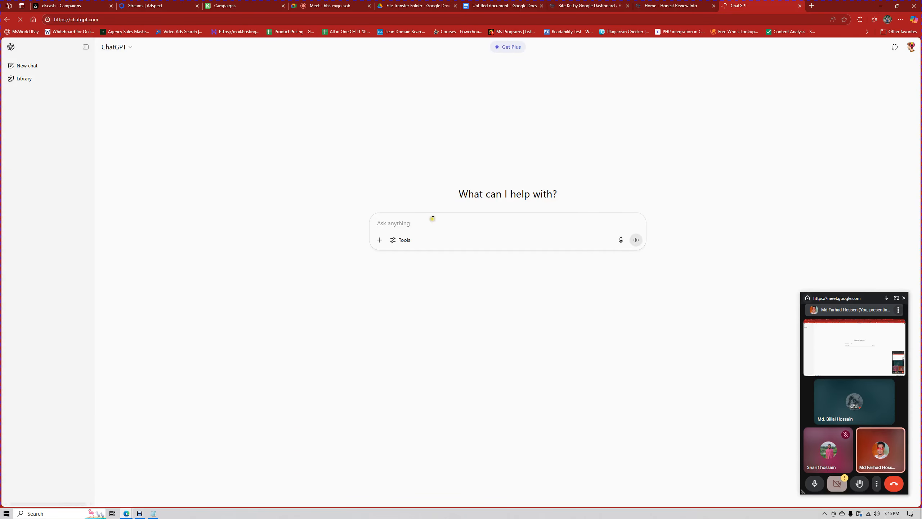
Draft a ChatGPT prompt reading "my website name is - Honest Review Info, link is -", inserting the copied keyphrase as the name.
text(my w)
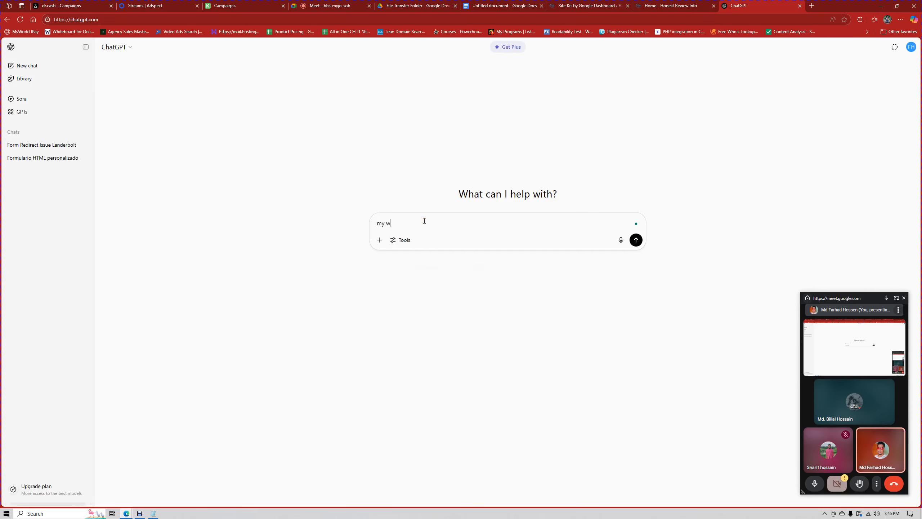
text(ebsite link is)
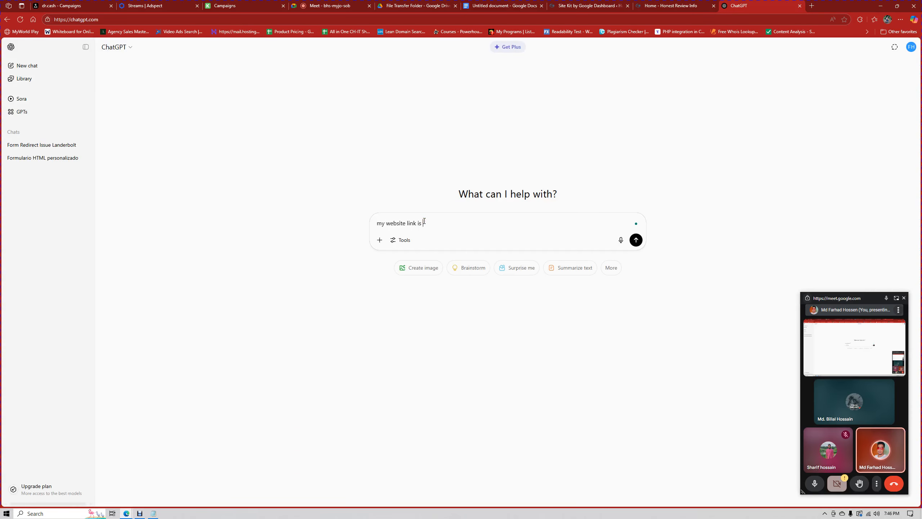
key(ctrl+v)
click(424, 222)
text(-)
drag(406, 223, 417, 223)
text(name)
click(491, 226)
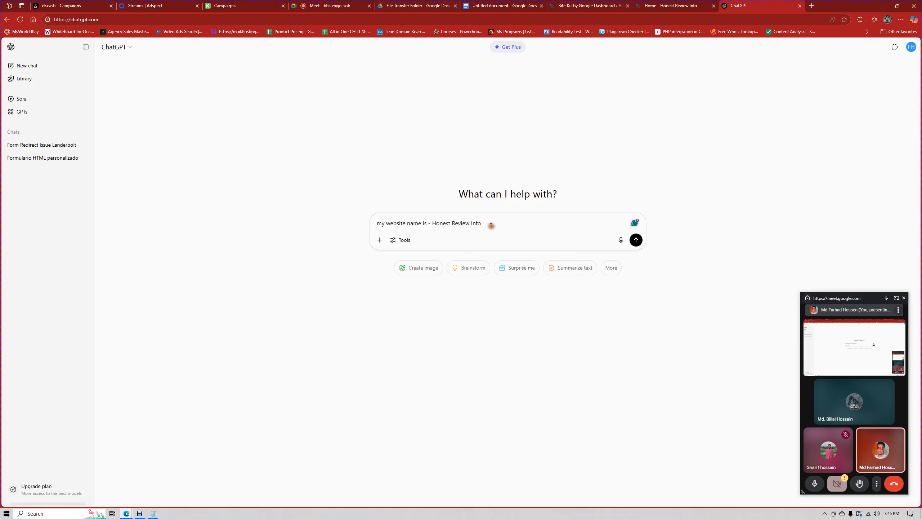
text(, link is -)
Copy the domain honestreviewinfo.com from the WordPress page's address and add it to the end of the ChatGPT prompt.
mouse_move(133, 512)
click(130, 485)
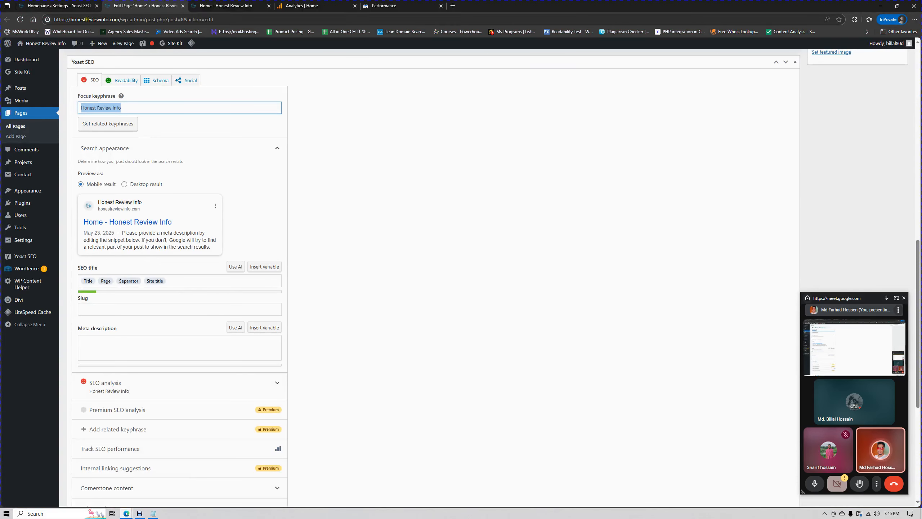
drag(71, 20, 118, 19)
key(ctrl+c)
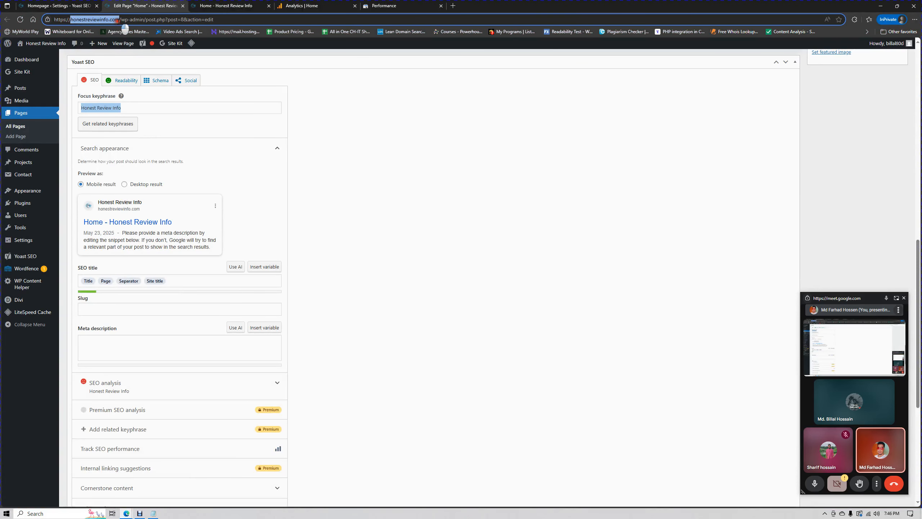
click(126, 513)
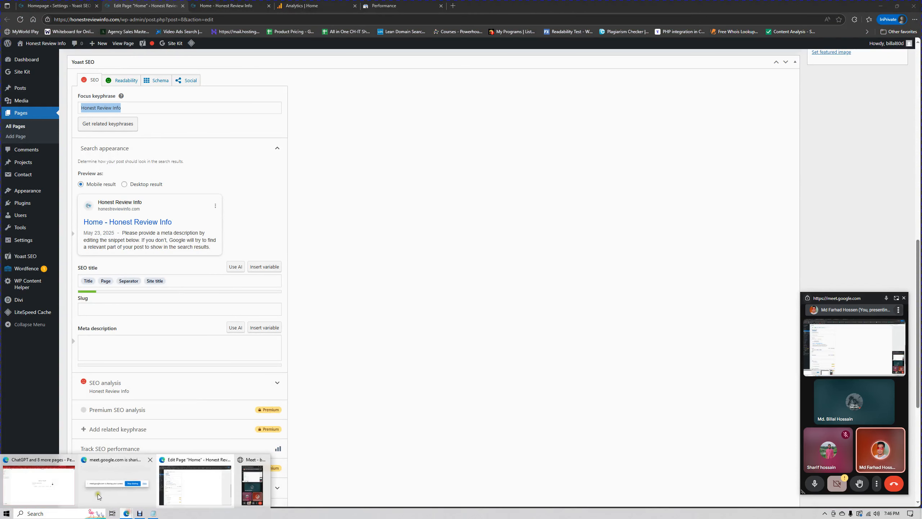
click(60, 484)
key(ctrl+v)
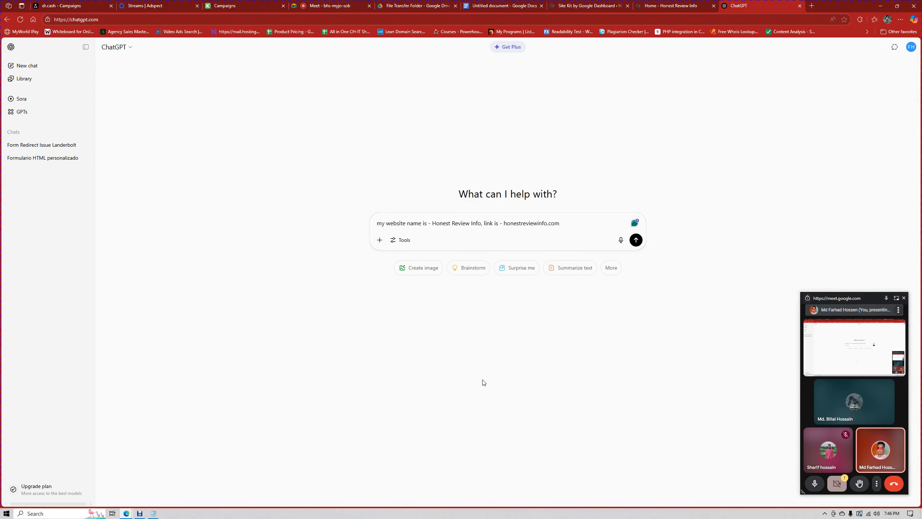
Continue the ChatGPT prompt after the domain with ". i will share he".
text(. i will share he)
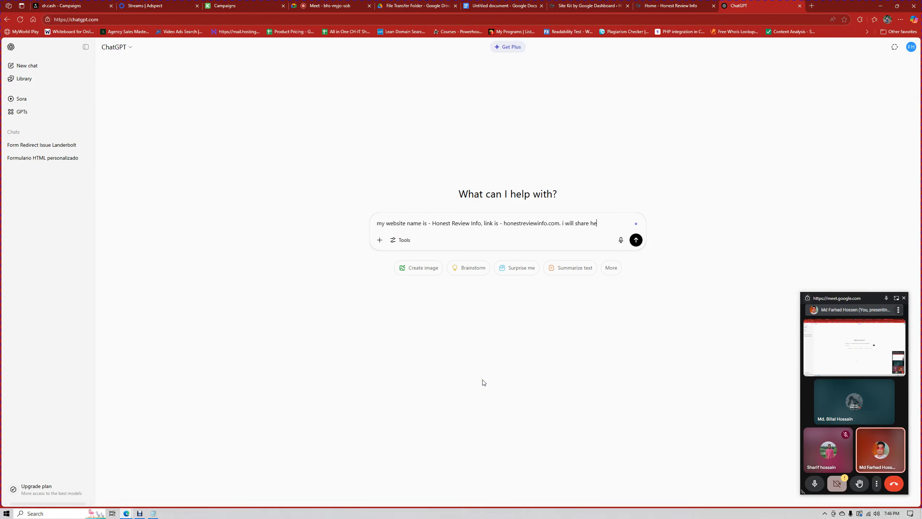
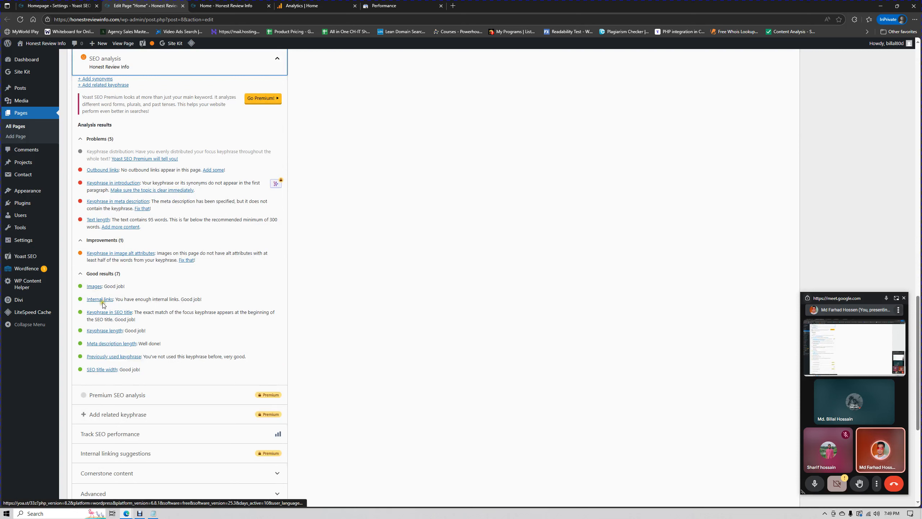
Replace "We" in the Home page's meta description with the copied focus keyphrase followed by "website", giving "Honest Review Info website help".
scroll(121, 327, up, 2)
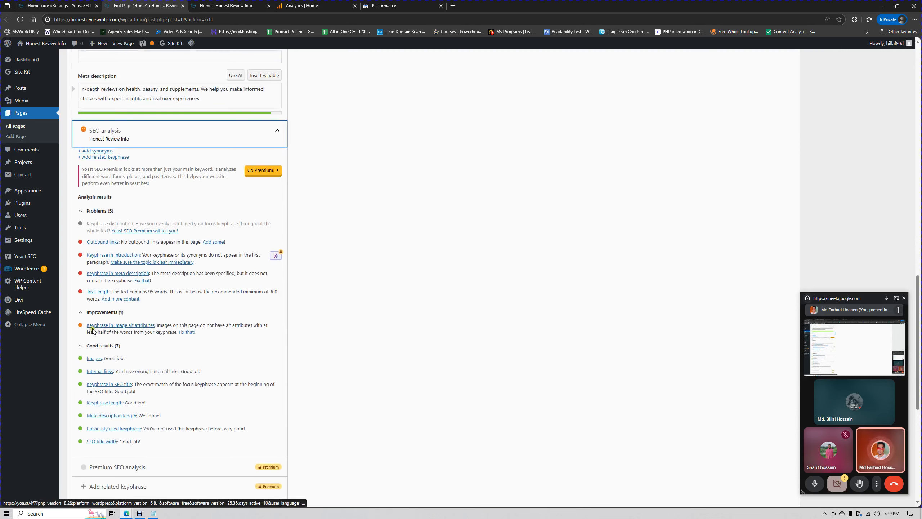
scroll(101, 349, up, 1)
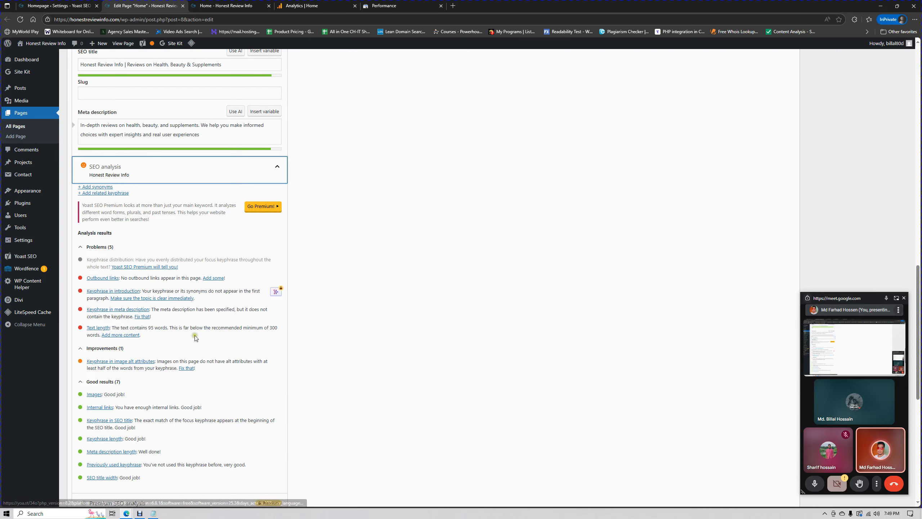
scroll(138, 314, up, 4)
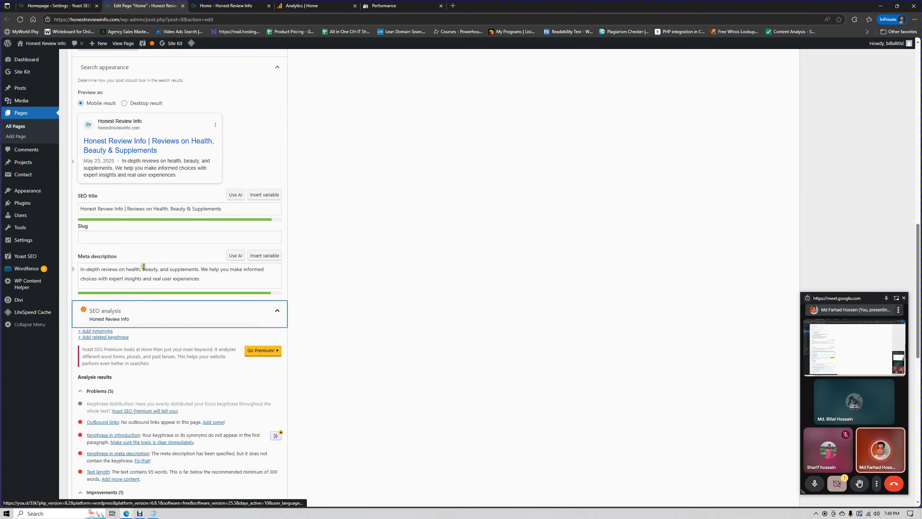
scroll(141, 177, up, 3)
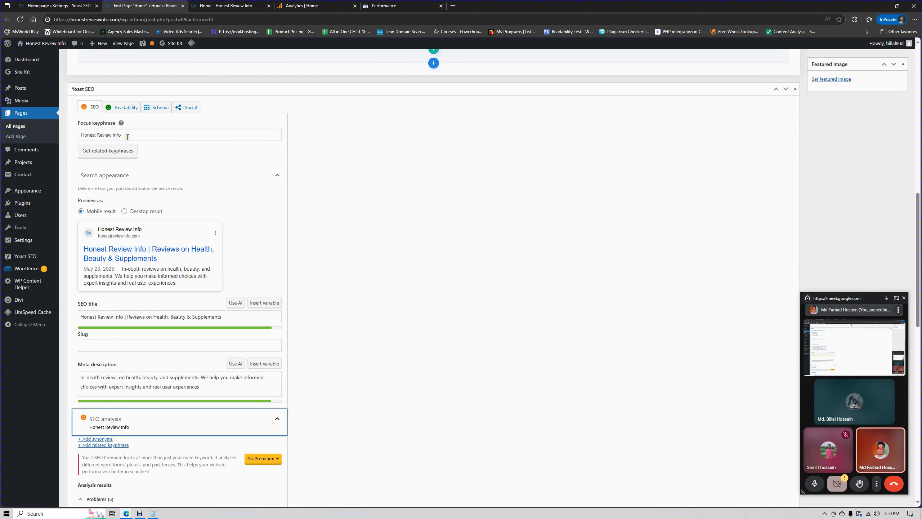
drag(128, 137, 82, 138)
key(ctrl+c)
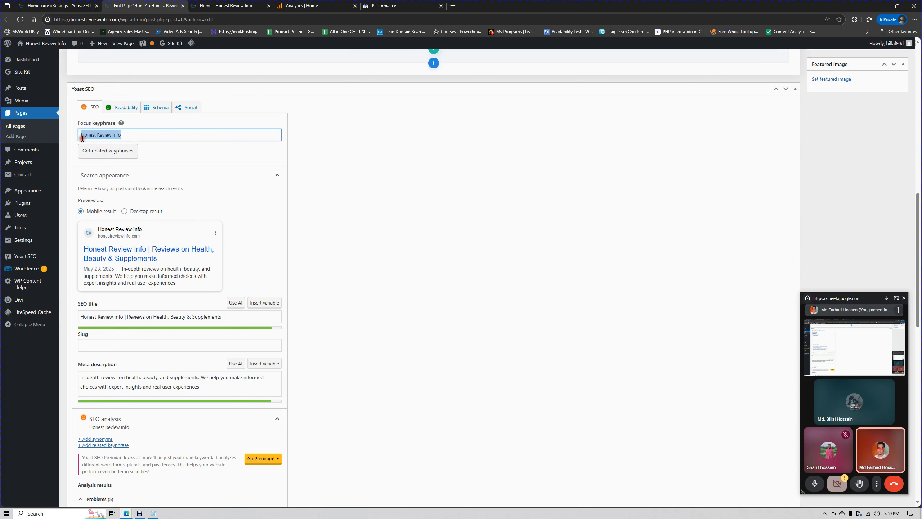
click(198, 375)
double_click(203, 377)
key(ctrl+v)
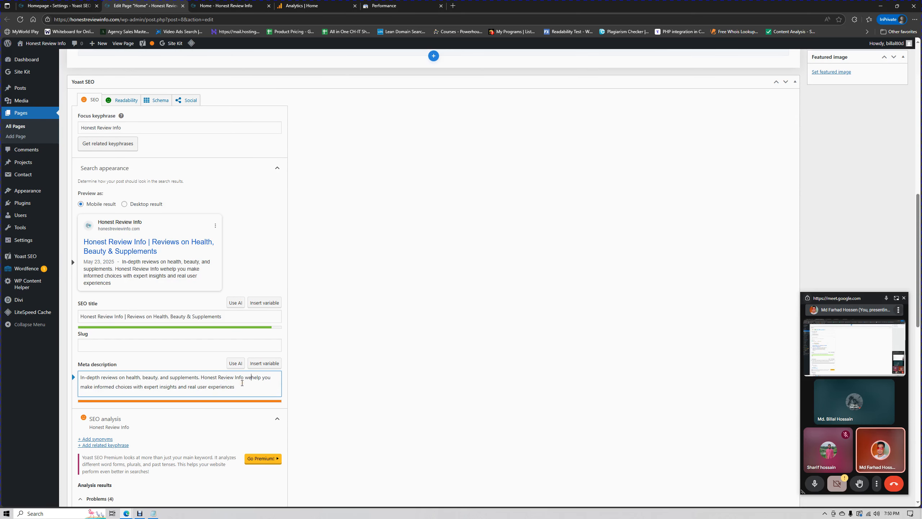
text(website)
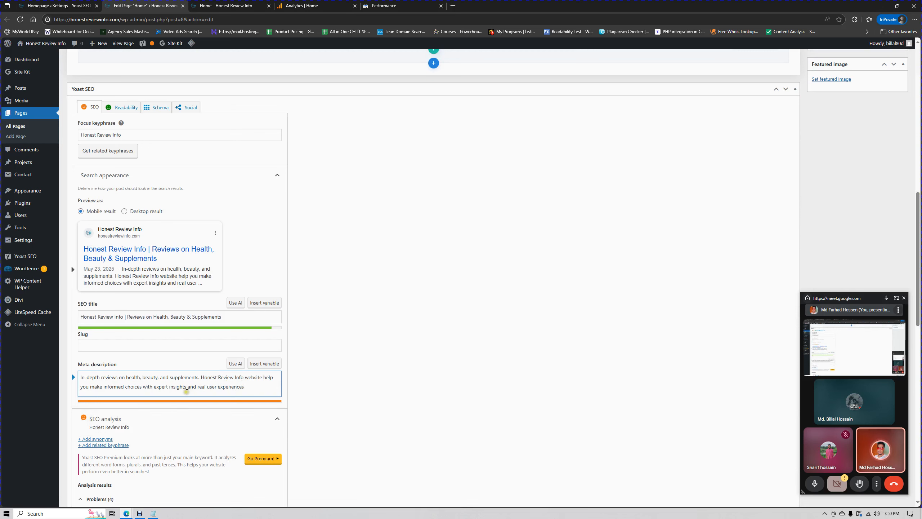
Remove "expert insights and" from the meta description and end the sentence with a period.
drag(187, 391, 244, 385)
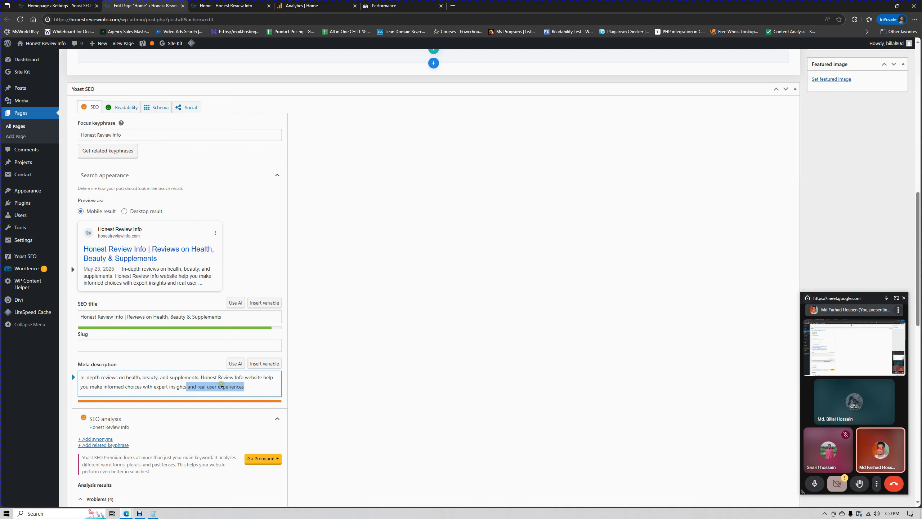
drag(153, 386, 195, 387)
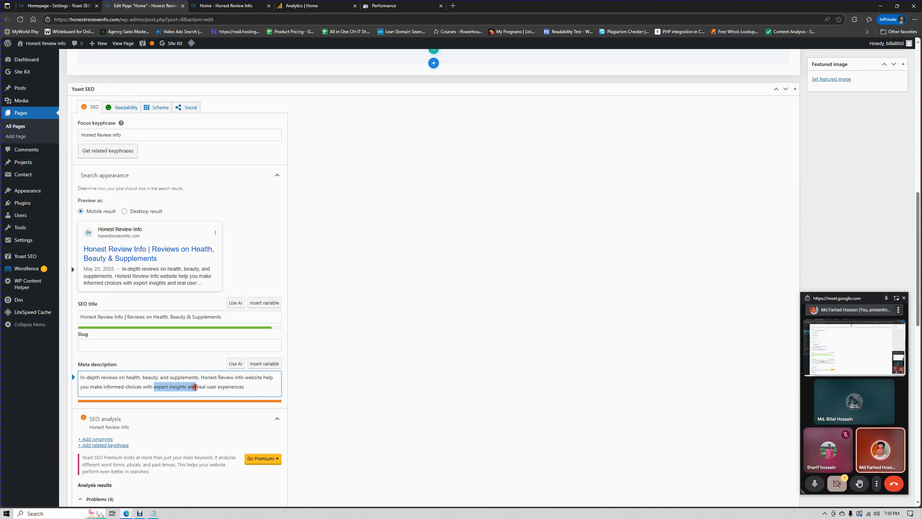
key(BackSpace)
click(221, 385)
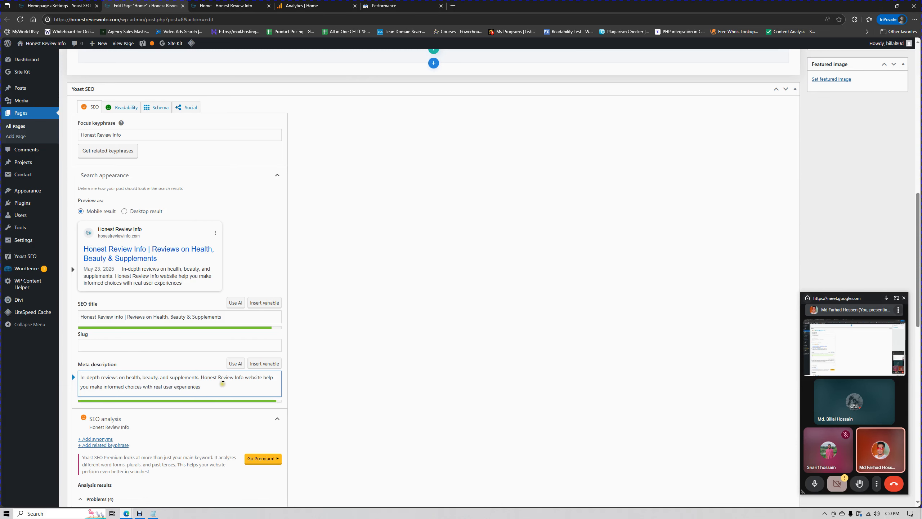
text(.)
Review the remaining SEO analysis problems and update the Home page.
scroll(267, 392, down, 3)
scroll(268, 392, down, 5)
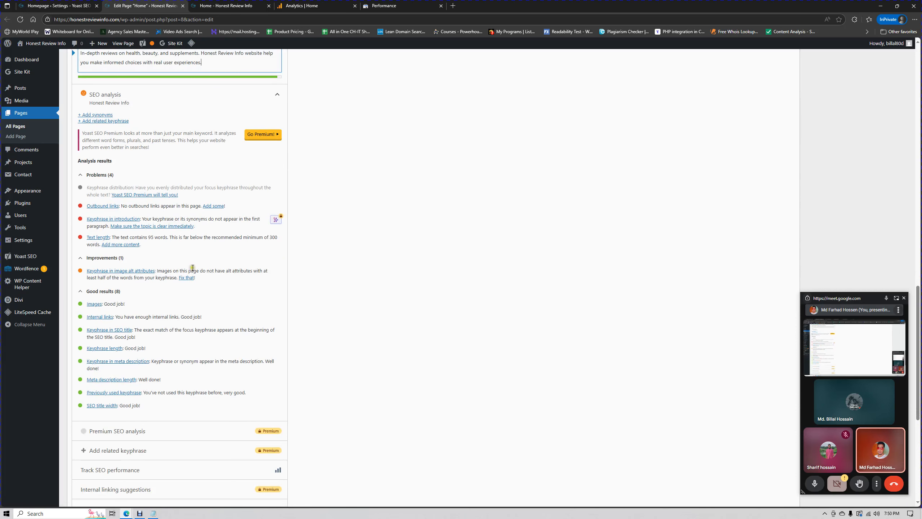
scroll(152, 310, up, 3)
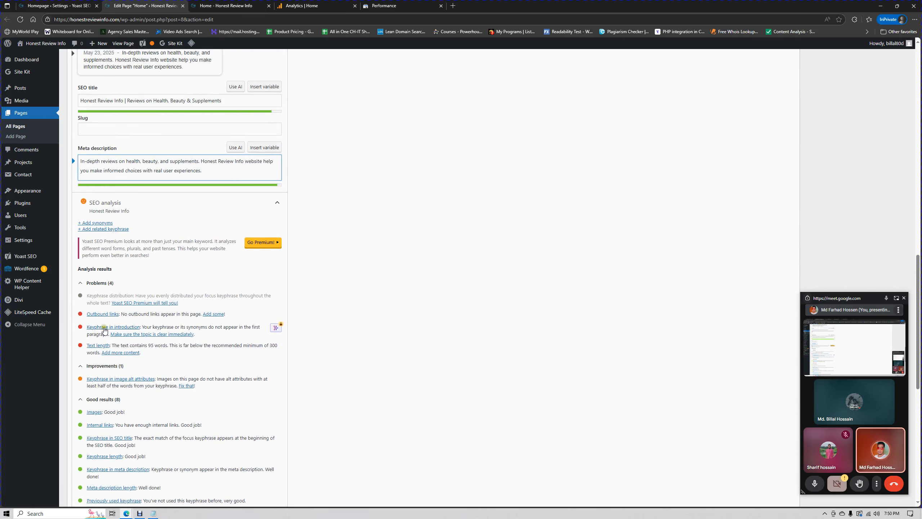
scroll(106, 328, up, 3)
scroll(105, 328, down, 1)
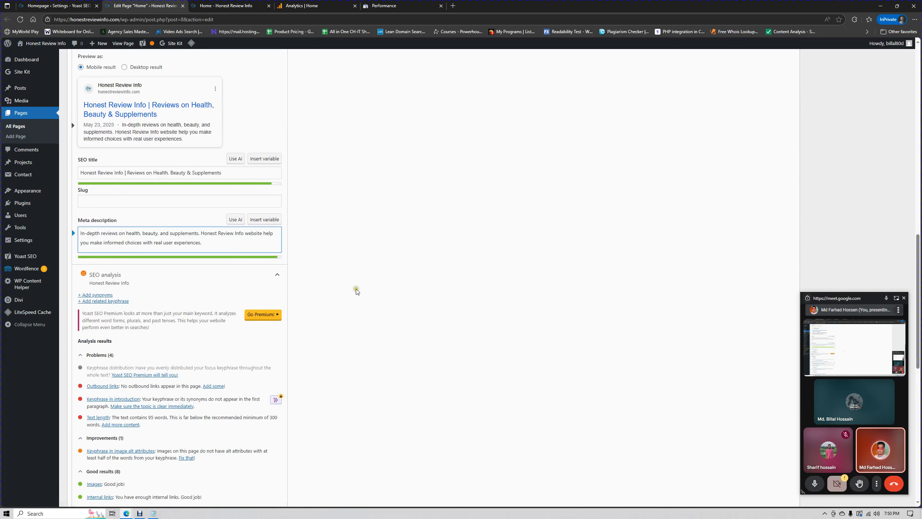
scroll(112, 423, down, 2)
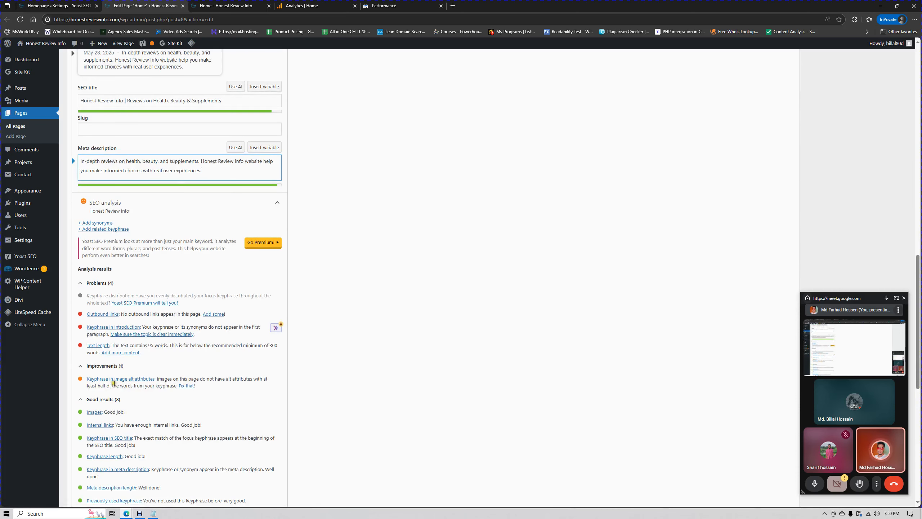
scroll(318, 324, up, 10)
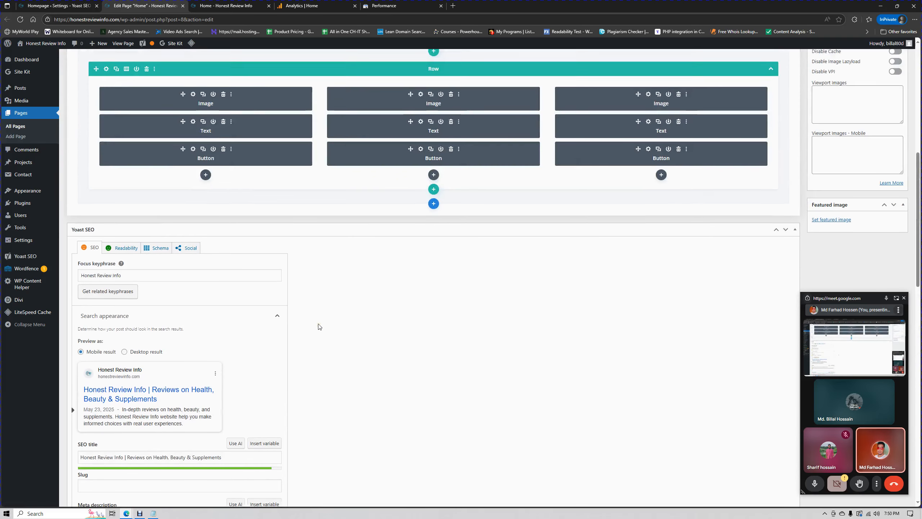
scroll(318, 325, up, 8)
scroll(317, 316, down, 4)
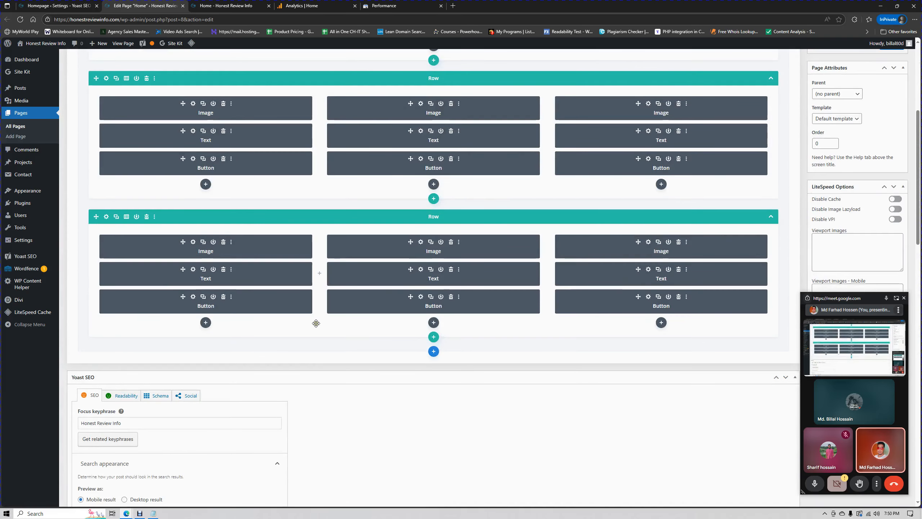
scroll(315, 305, up, 3)
click(891, 152)
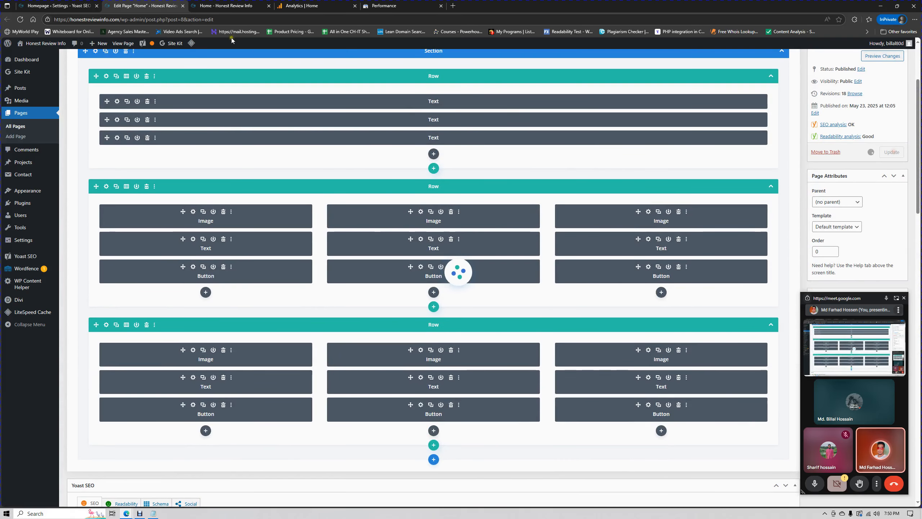
Open the live homepage in the Visual Builder and select the All Things Beauty image's file in the media library.
click(230, 5)
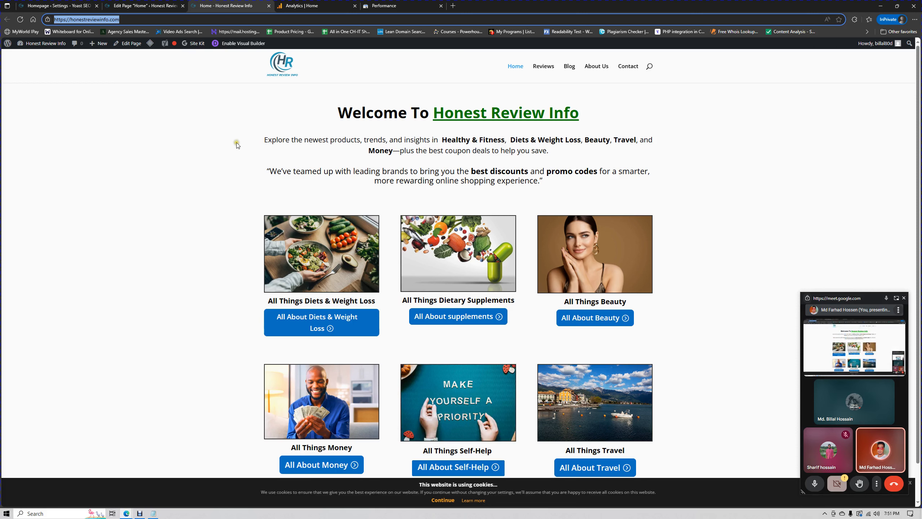
click(236, 43)
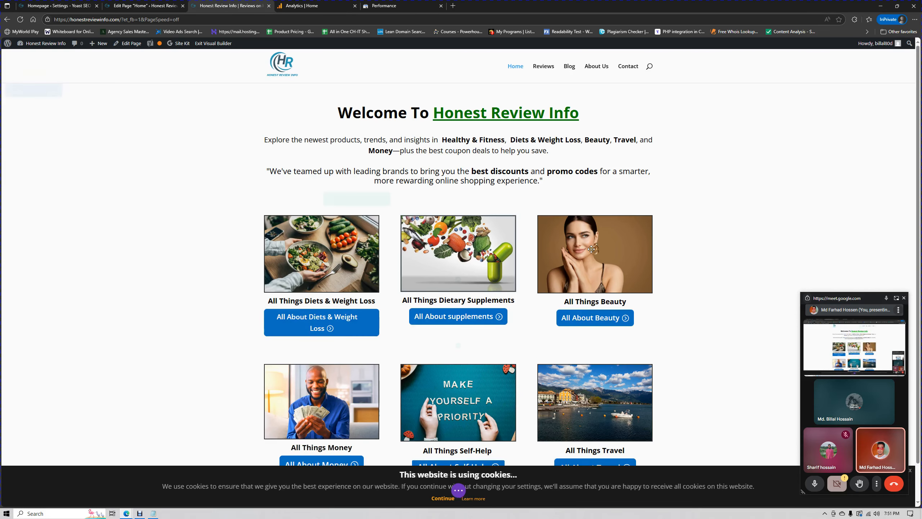
click(583, 233)
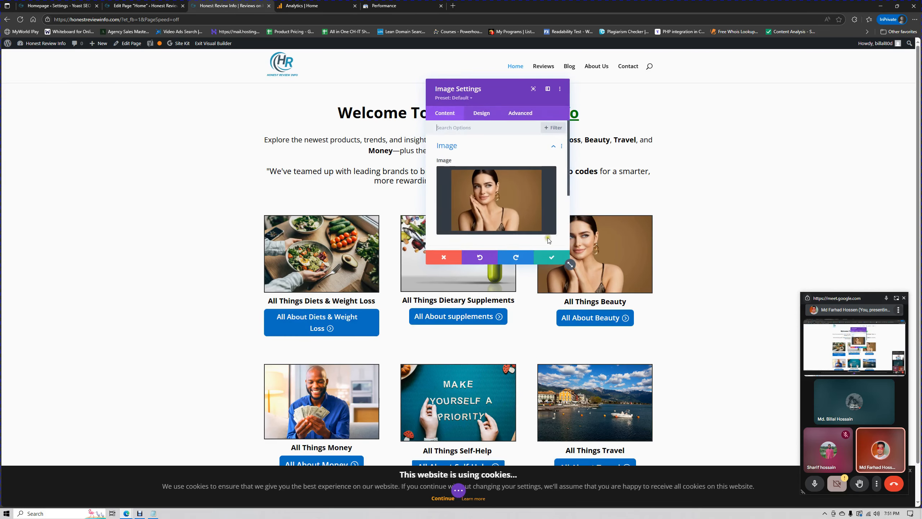
click(493, 202)
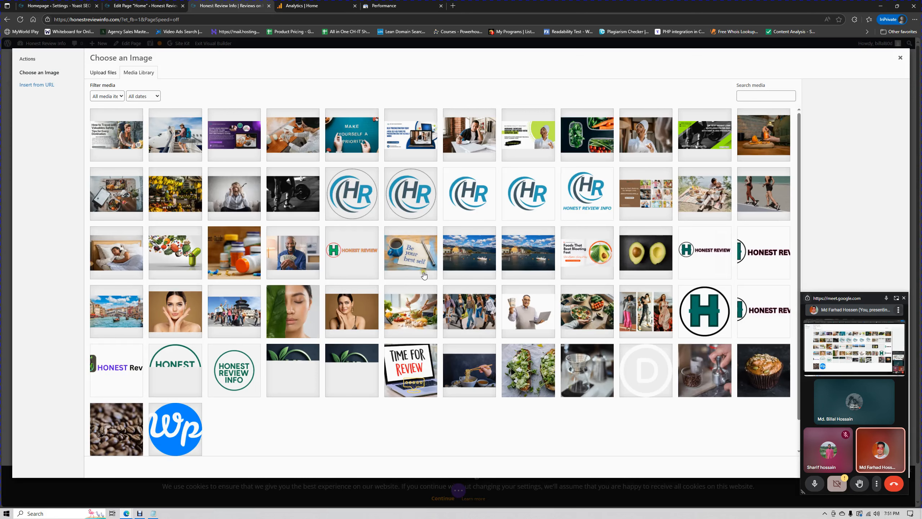
click(356, 318)
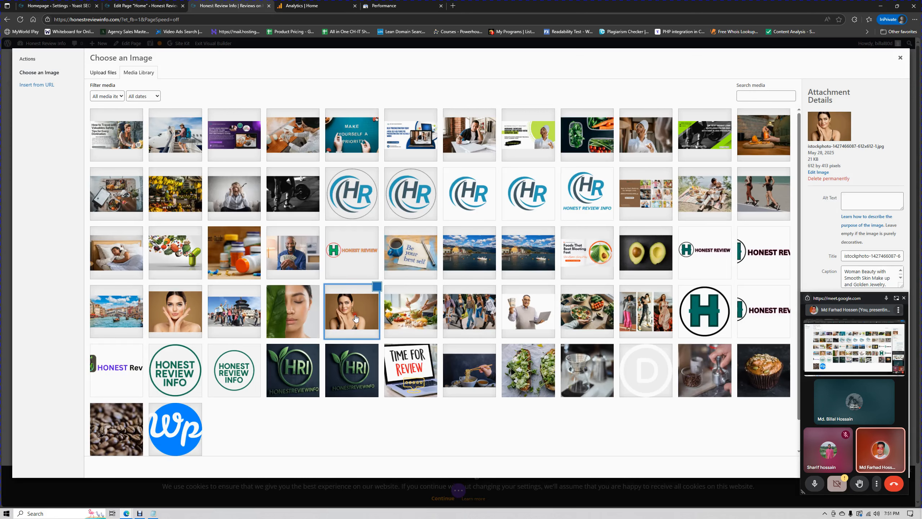
click(895, 301)
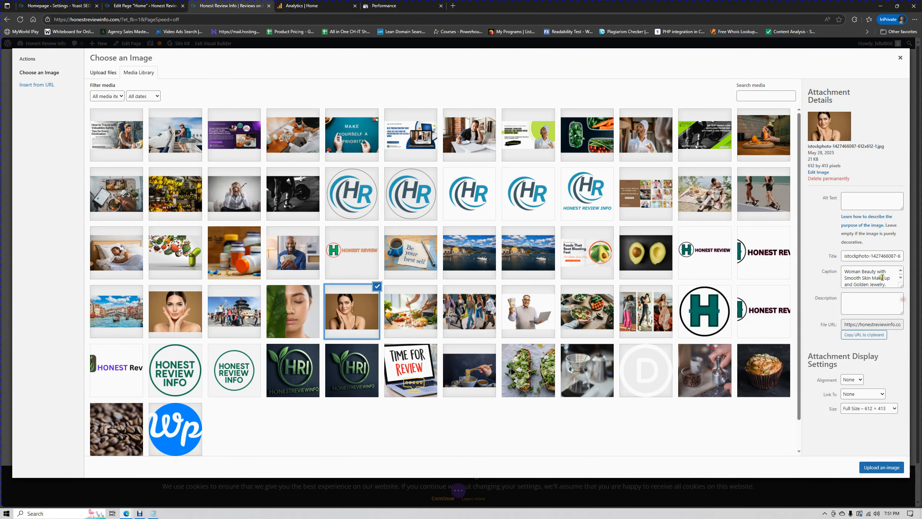
click(853, 197)
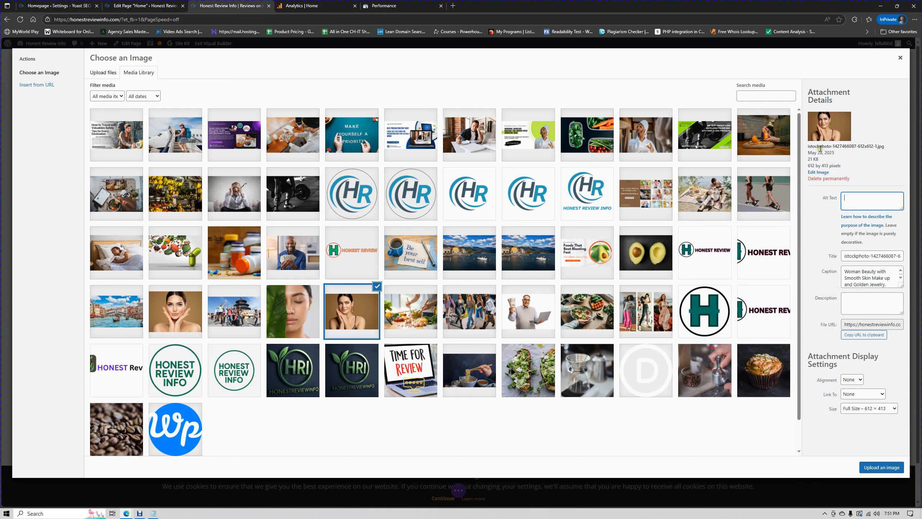
drag(806, 150, 883, 148)
click(837, 148)
drag(825, 148, 867, 148)
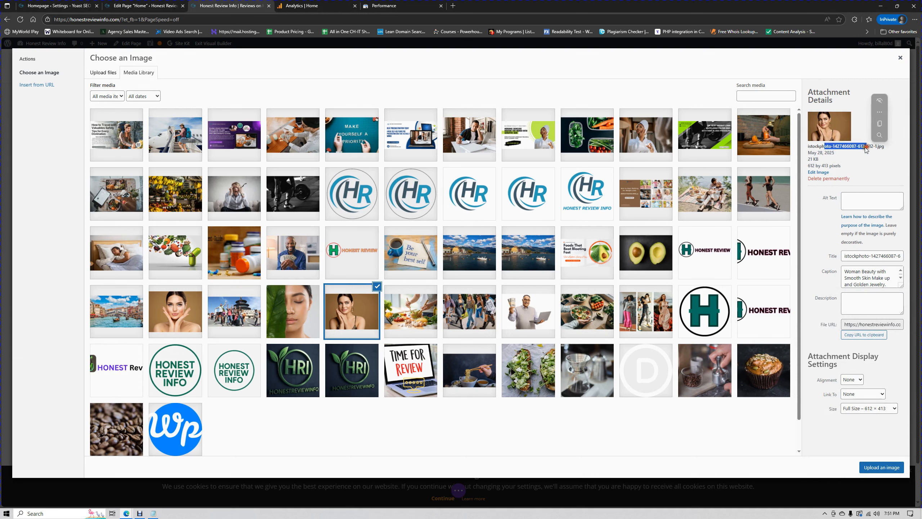
click(837, 145)
click(855, 195)
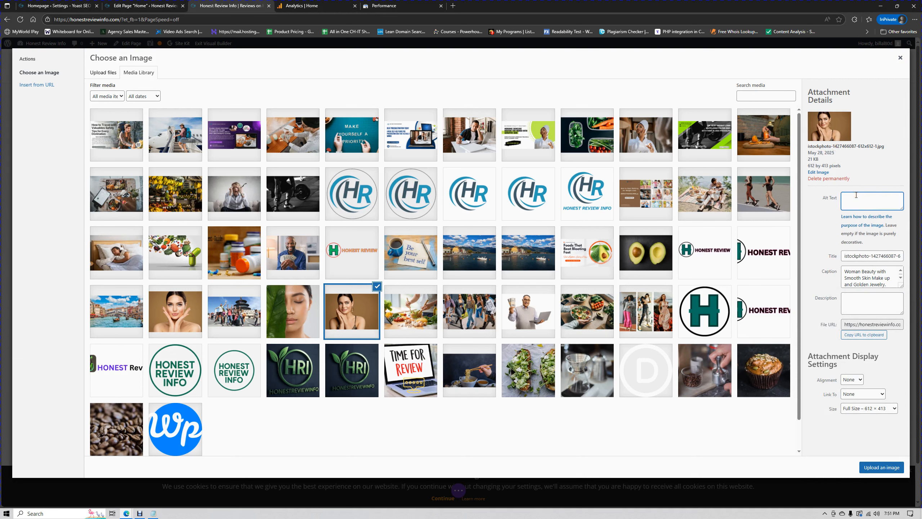
drag(844, 255, 903, 256)
click(819, 251)
Copy the opening words of the beauty image's caption into its alt text and insert the image.
drag(844, 270, 875, 271)
key(ctrl+c)
click(869, 198)
key(ctrl+v)
click(881, 467)
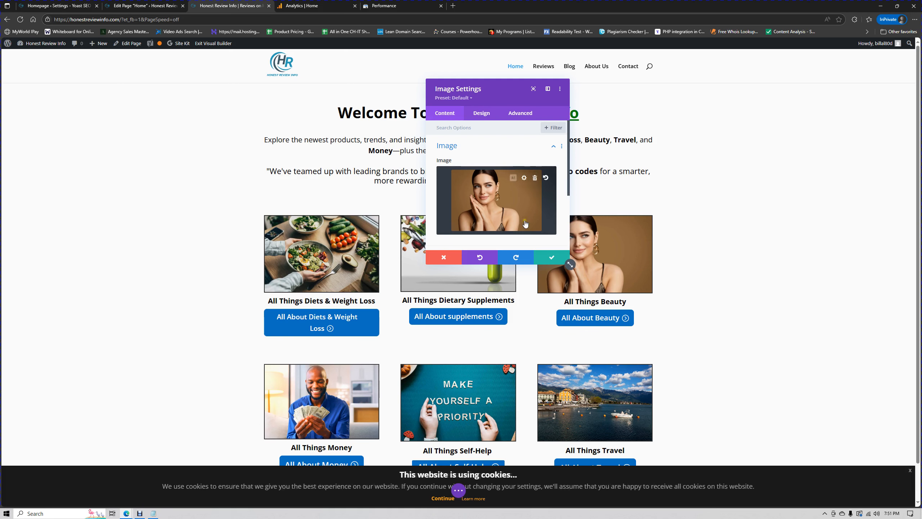
Apply the beauty image's settings and bring up the builder's page controls for saving.
click(551, 257)
scroll(475, 268, down, 1)
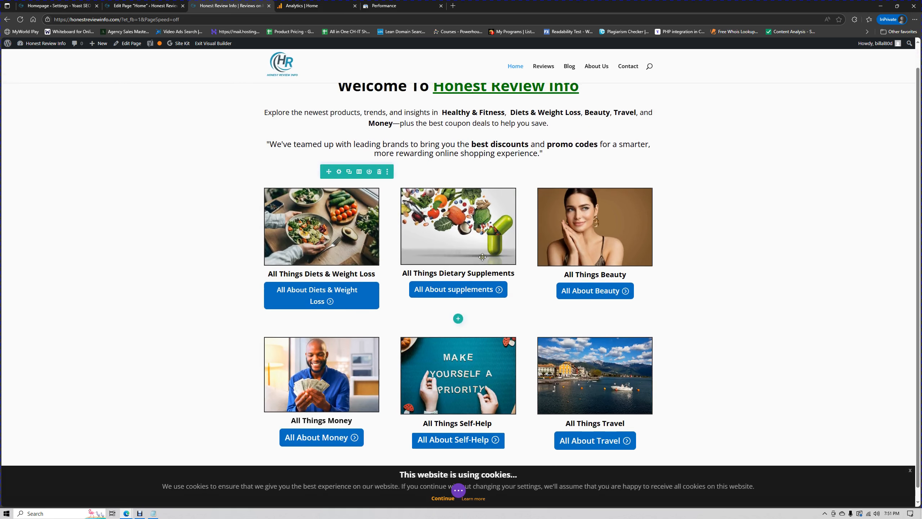
click(458, 490)
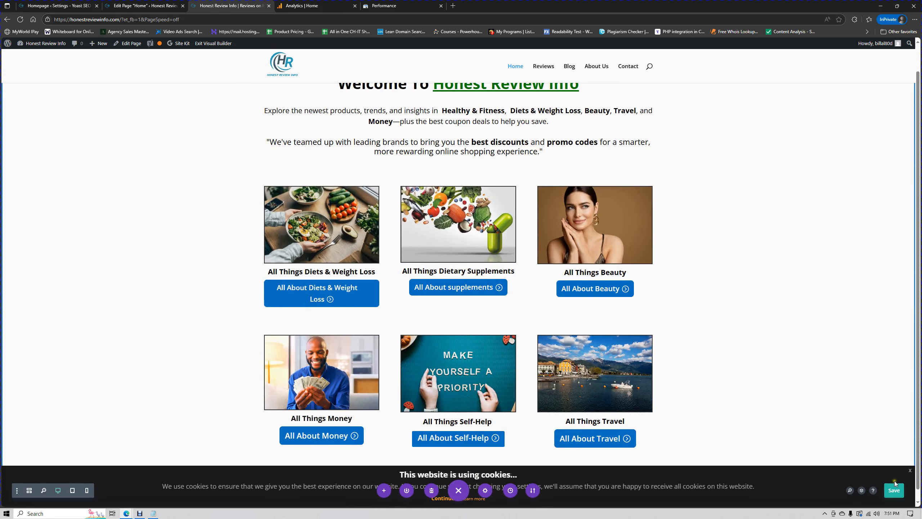
Return to the Home page's WordPress editor and leave it for the site's dashboard.
click(57, 3)
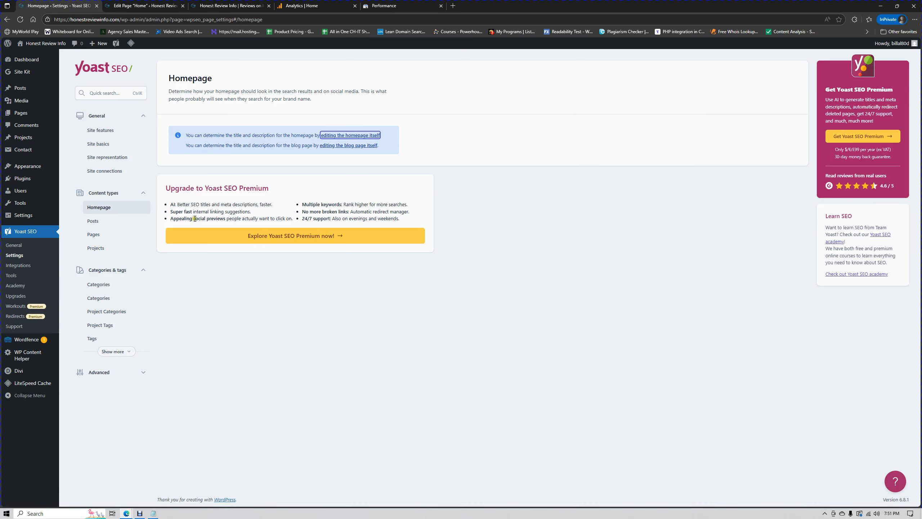
click(145, 5)
scroll(232, 240, down, 5)
scroll(233, 240, down, 15)
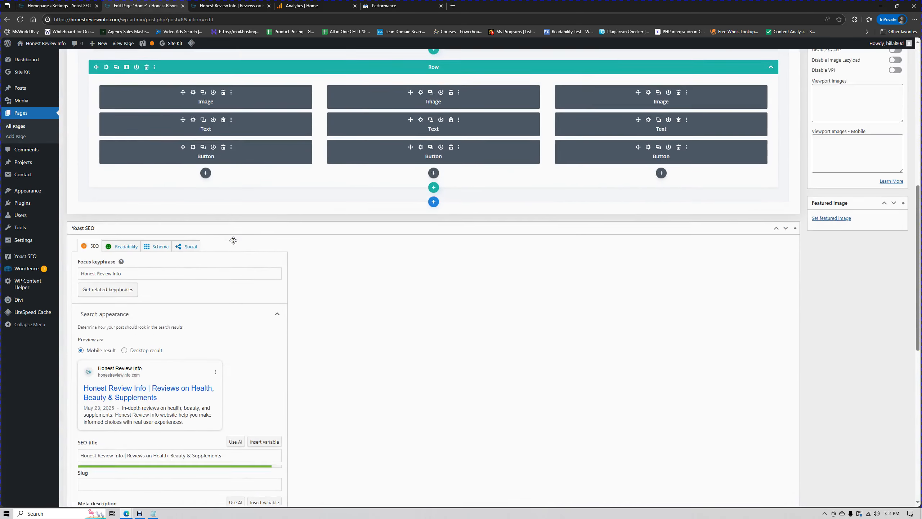
scroll(237, 240, up, 20)
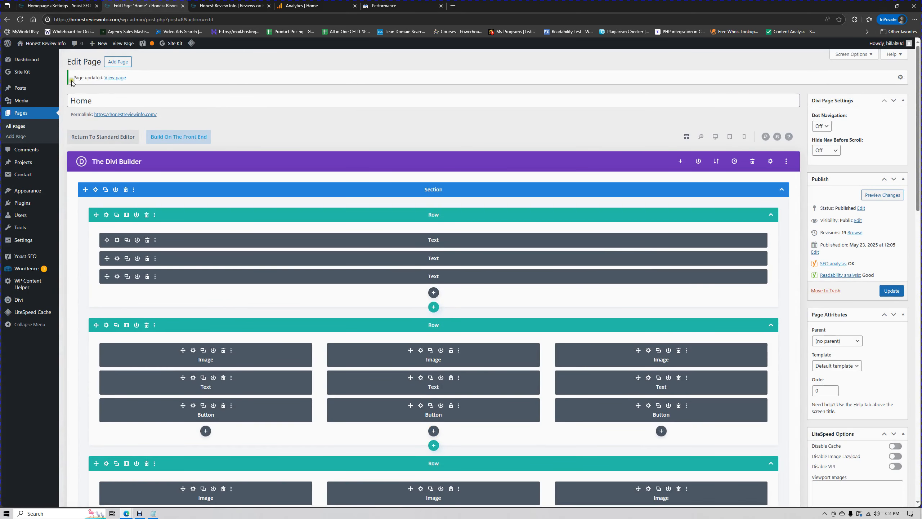
click(26, 59)
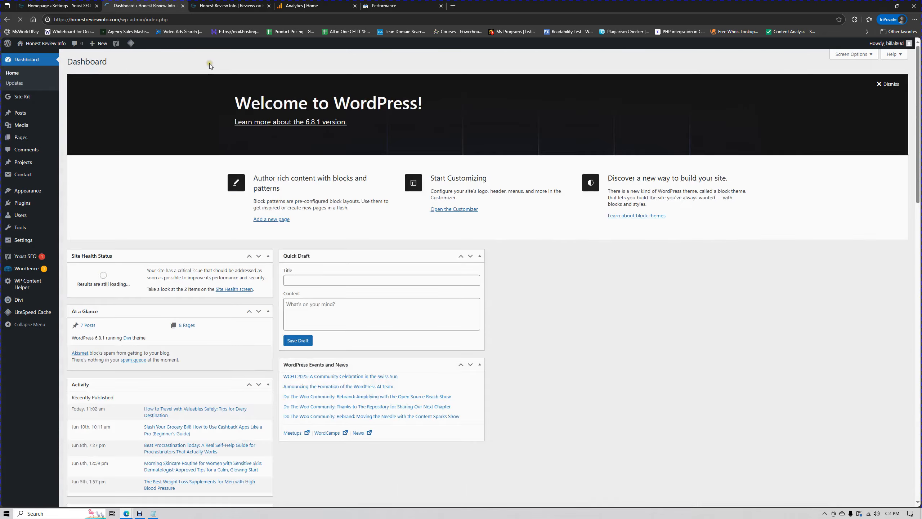
Close the Yoast SEO homepage settings and return to the live homepage in the Visual Builder.
click(74, 4)
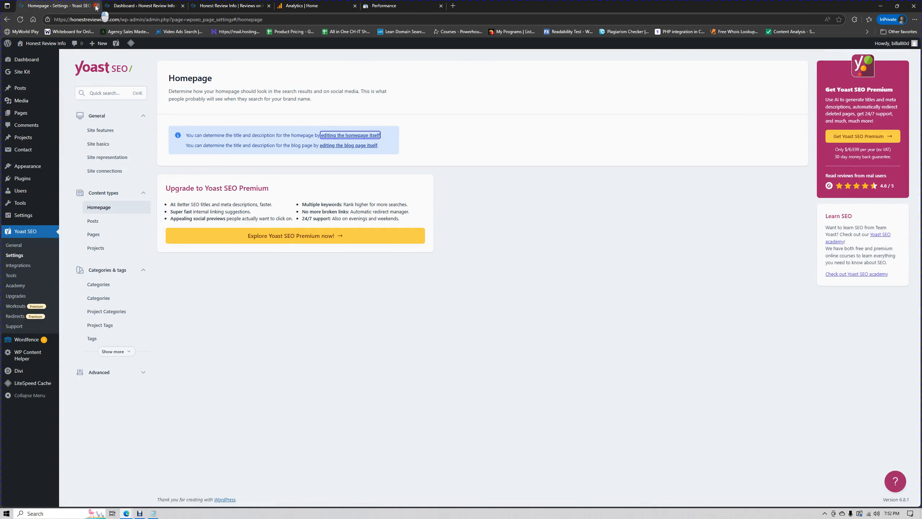
click(96, 6)
click(177, 4)
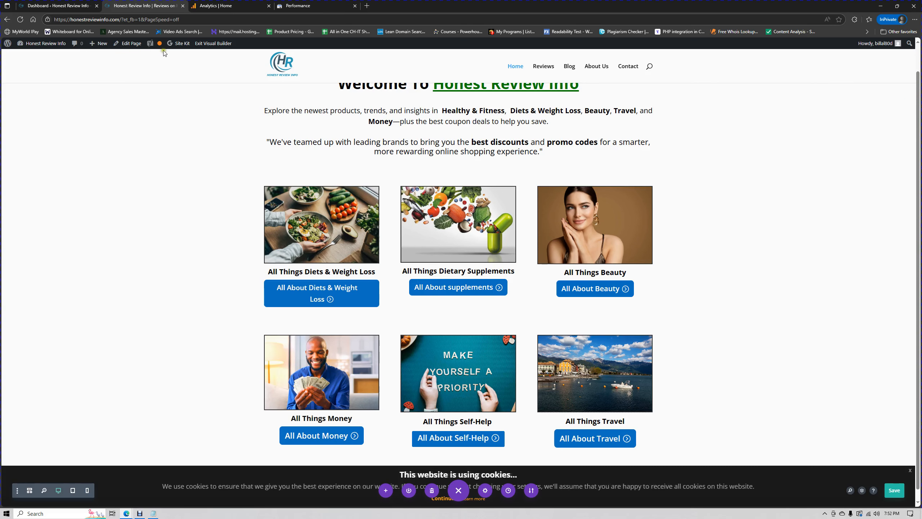
click(218, 32)
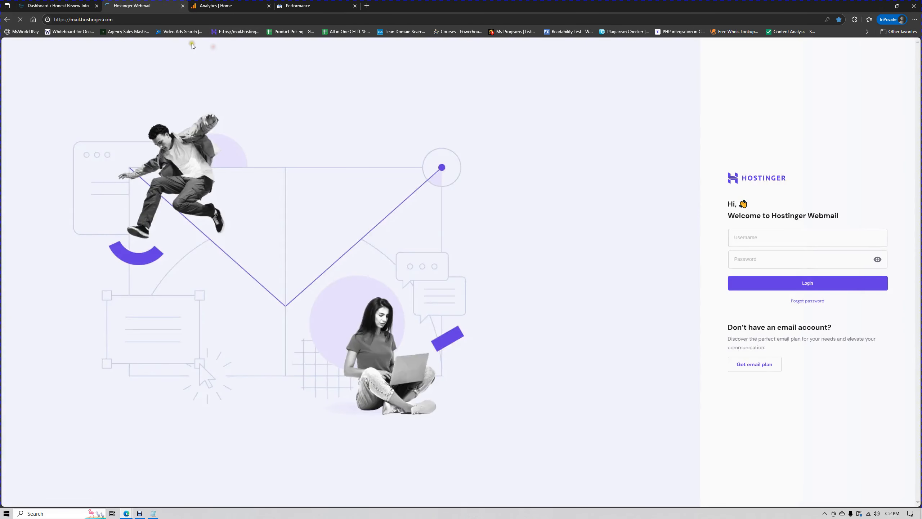
click(7, 19)
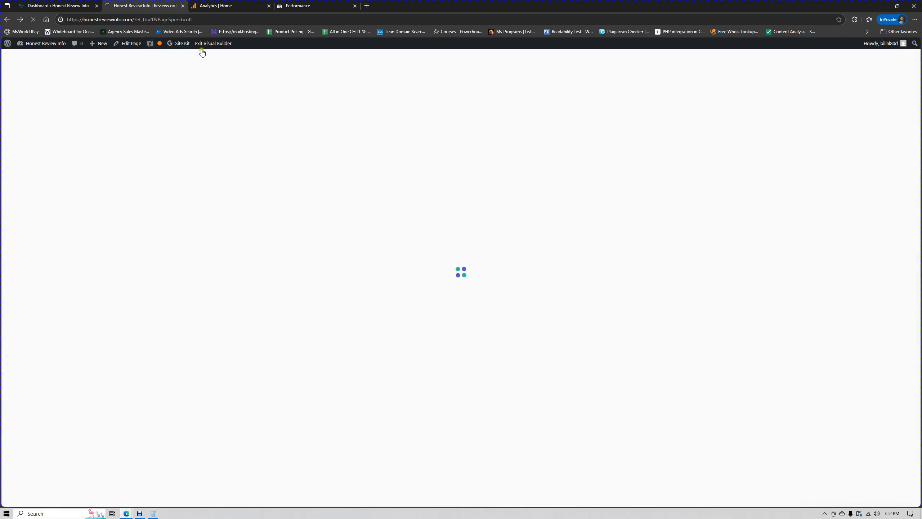
Start a new blank page from the WordPress site's page list and open an empty browser tab.
click(59, 5)
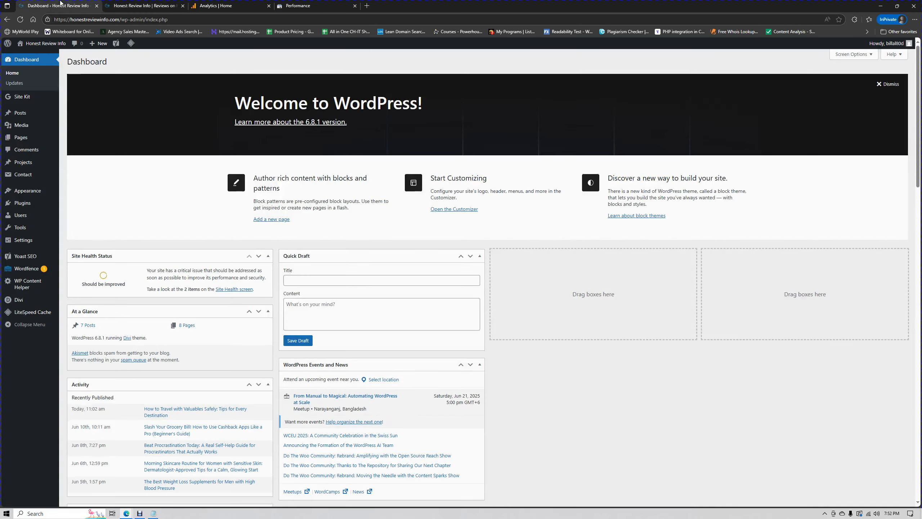
click(19, 139)
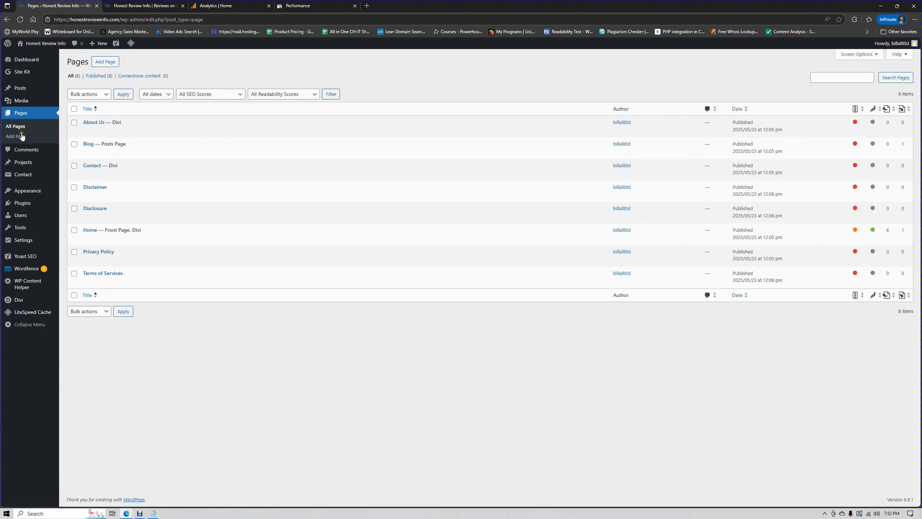
click(104, 64)
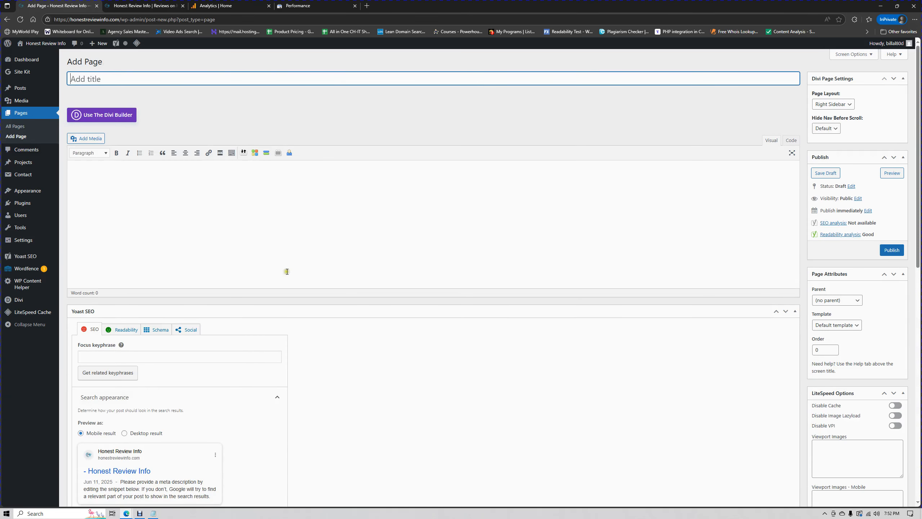
click(366, 6)
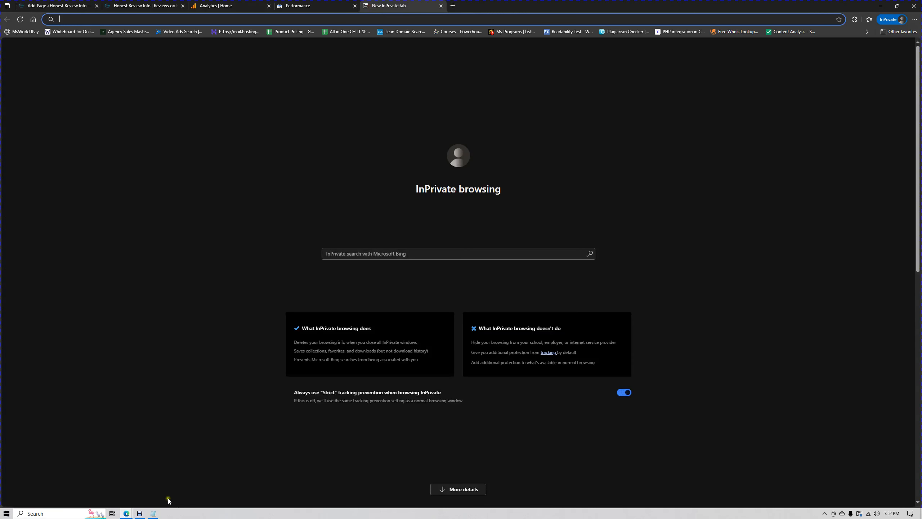
mouse_move(129, 515)
click(46, 480)
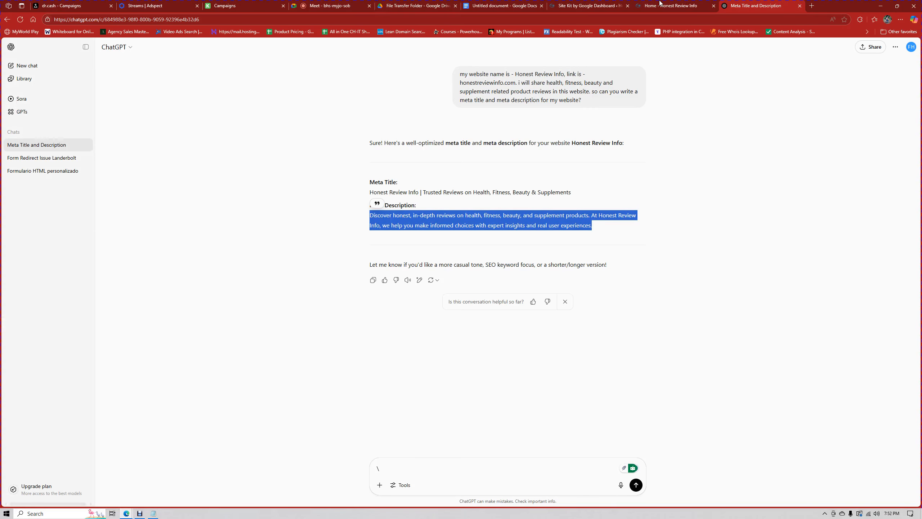
click(413, 3)
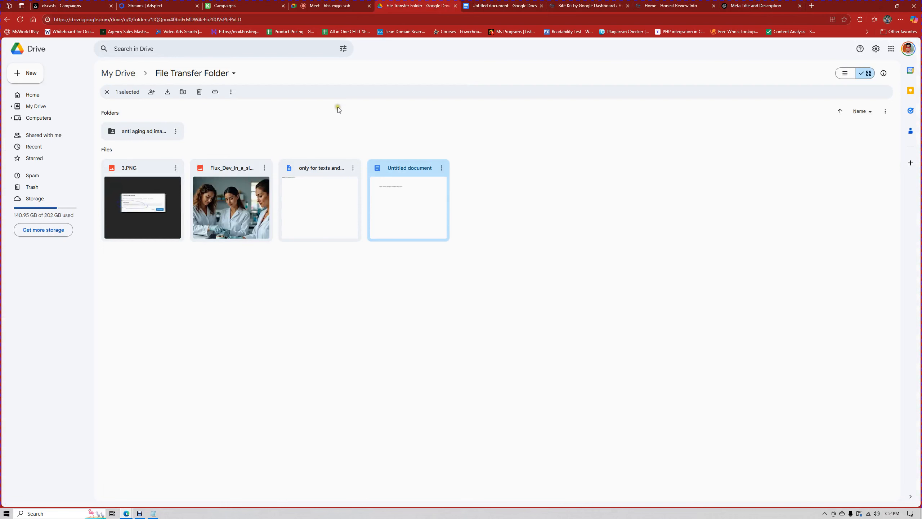
click(46, 96)
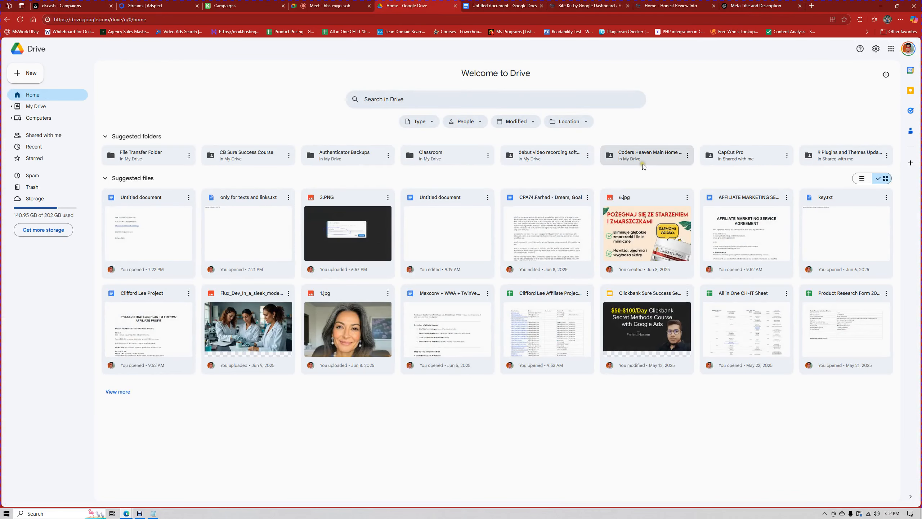
mouse_move(126, 512)
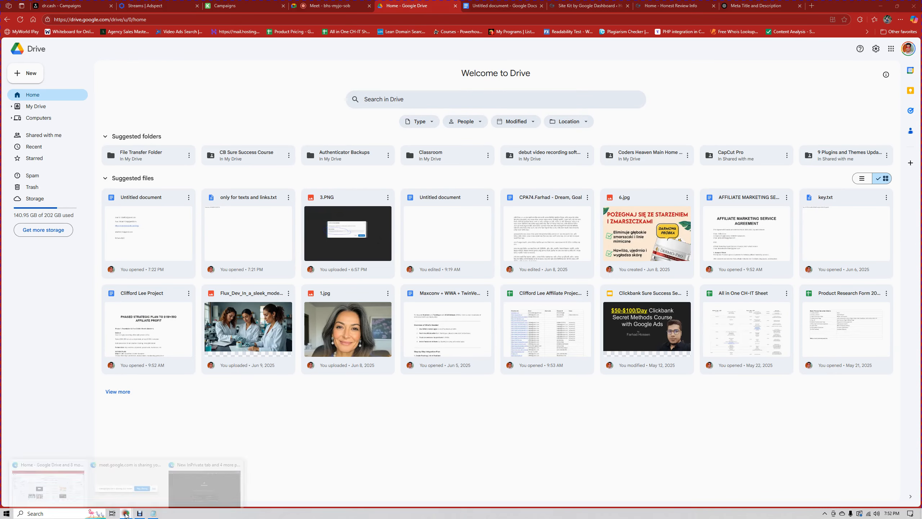
click(197, 484)
click(334, 4)
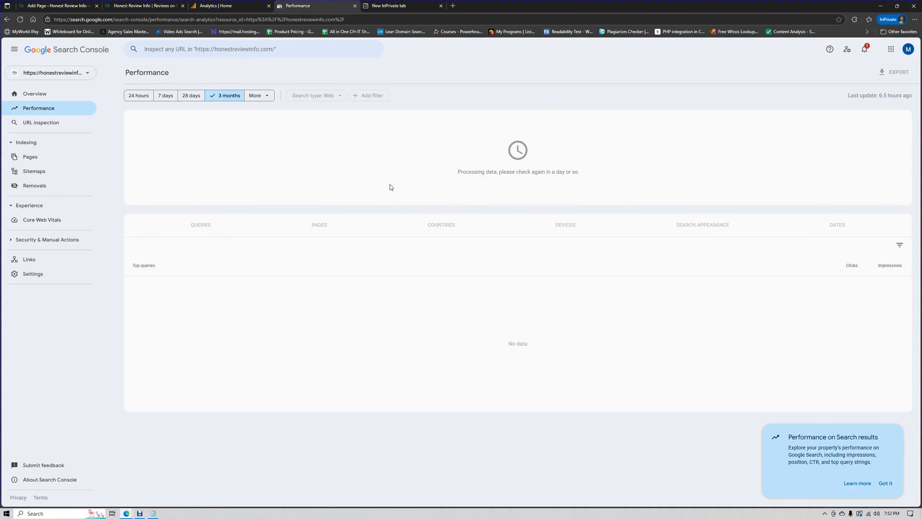
Open the ClickBank marketplace in the empty browser tab and show its Health & Fitness offers.
click(393, 5)
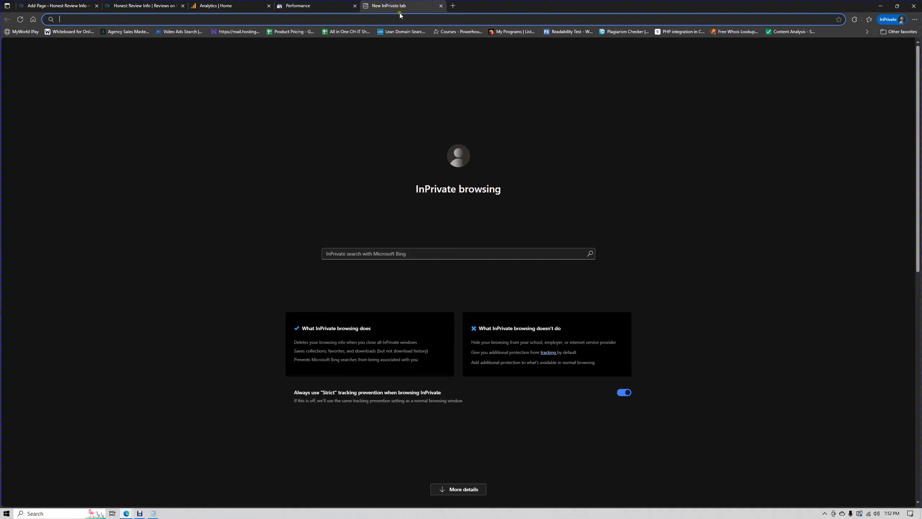
text(click)
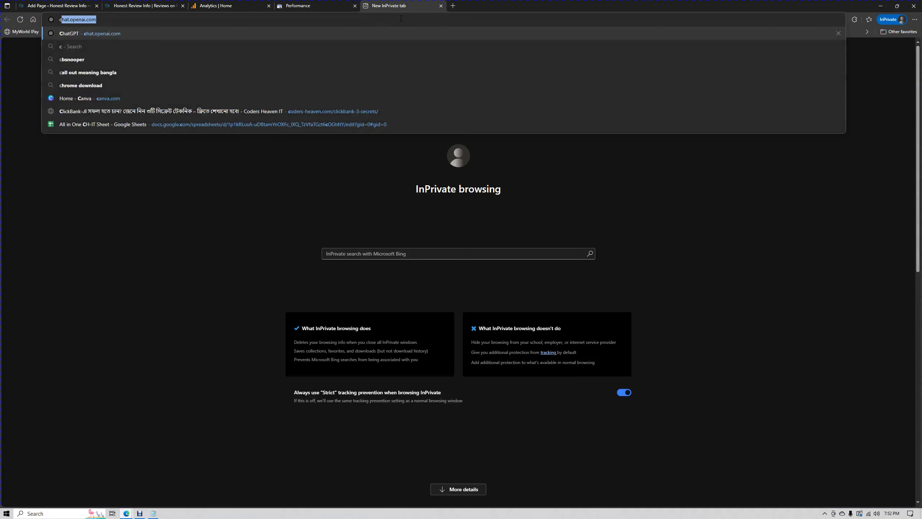
key(Down)
key(Down)
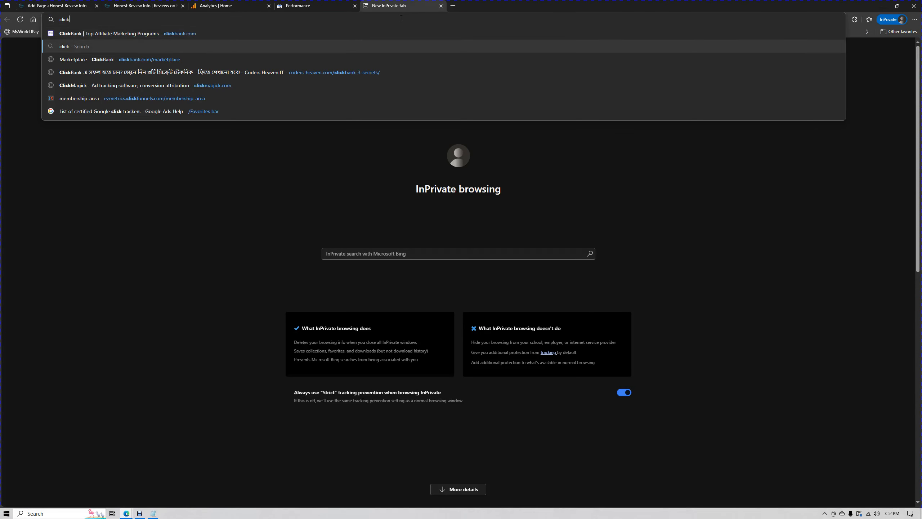
key(Return)
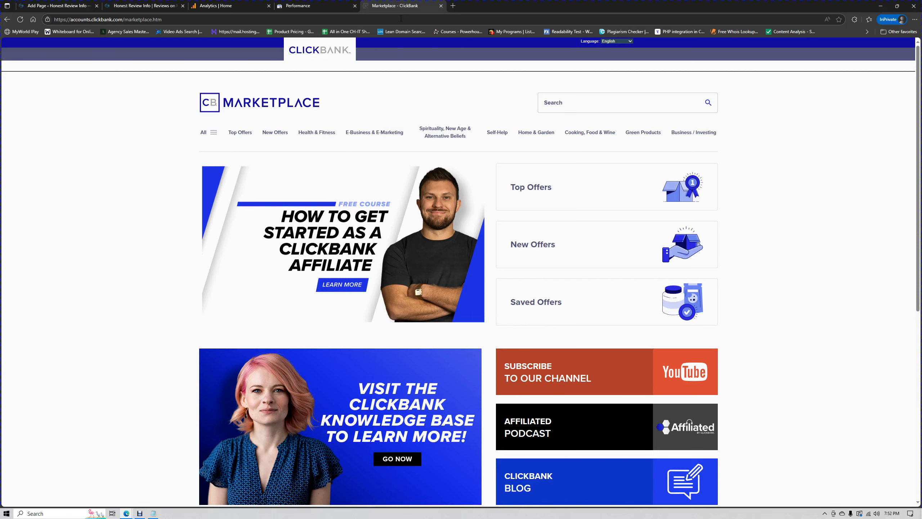
click(328, 135)
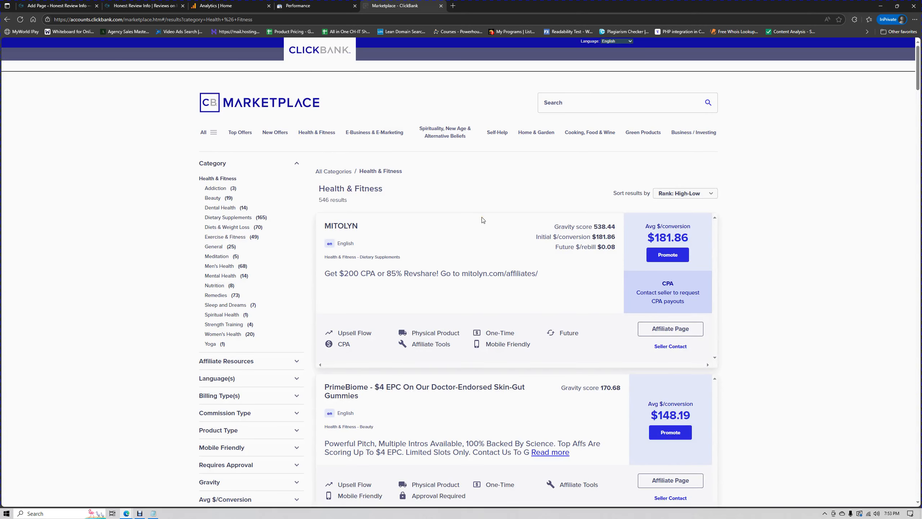
Browse the Health & Fitness offers and open the affiliate page of Quietum Plus.
scroll(483, 220, down, 3)
scroll(482, 219, down, 6)
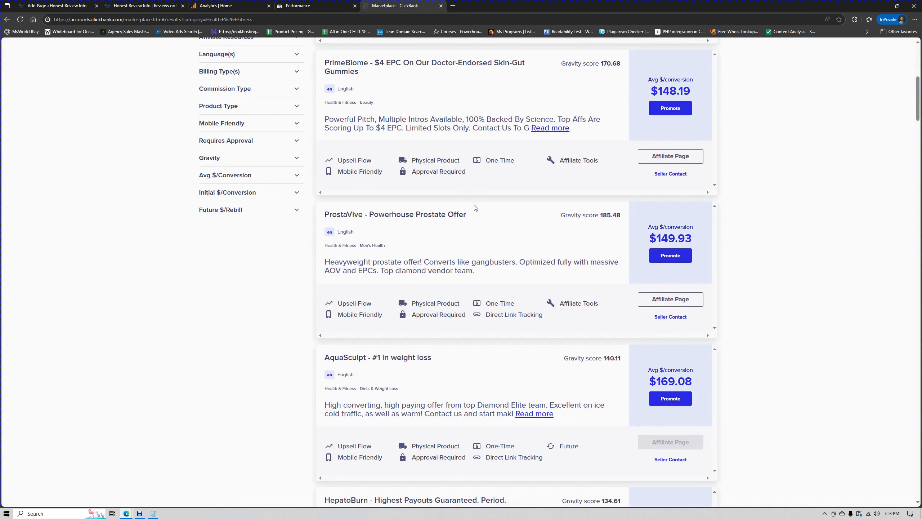
click(474, 207)
drag(920, 99, 921, 136)
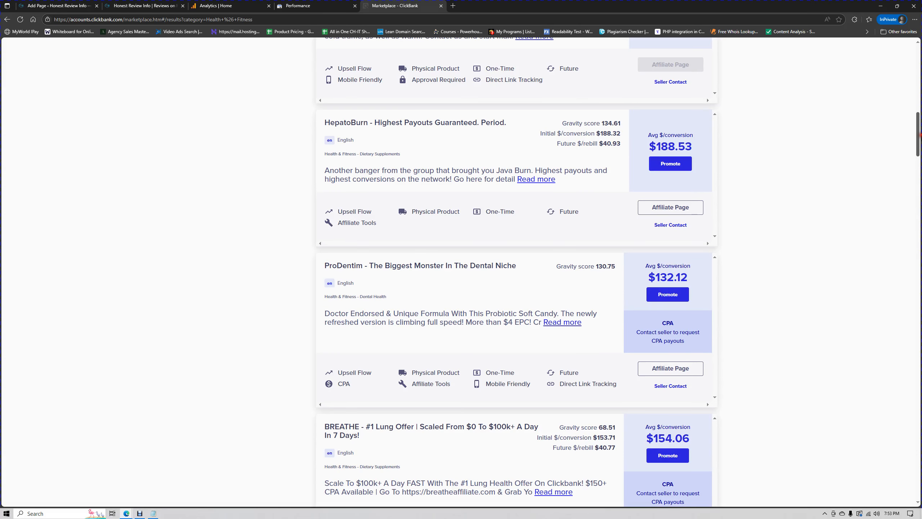
drag(920, 135, 920, 177)
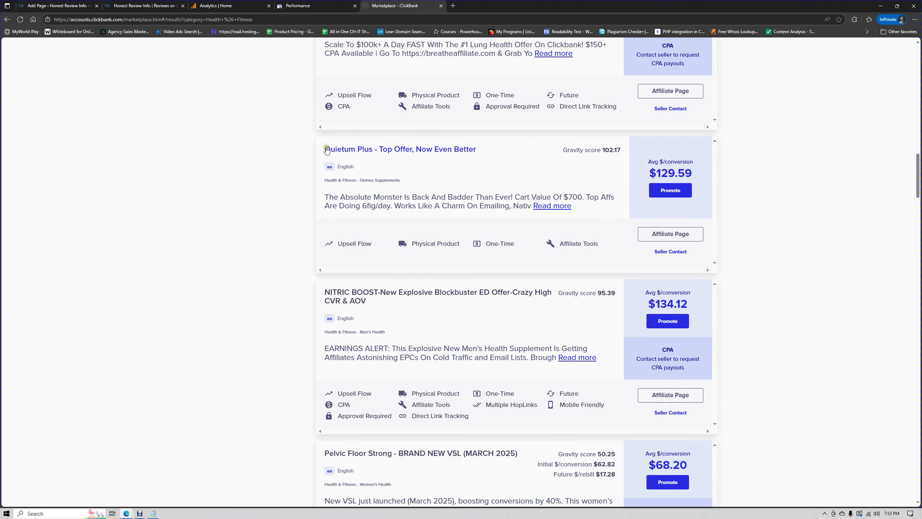
drag(323, 148, 380, 149)
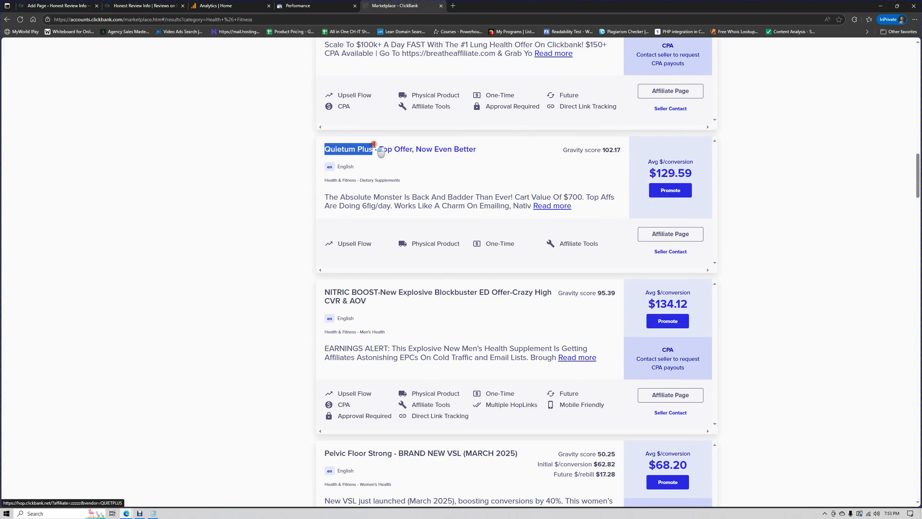
click(221, 195)
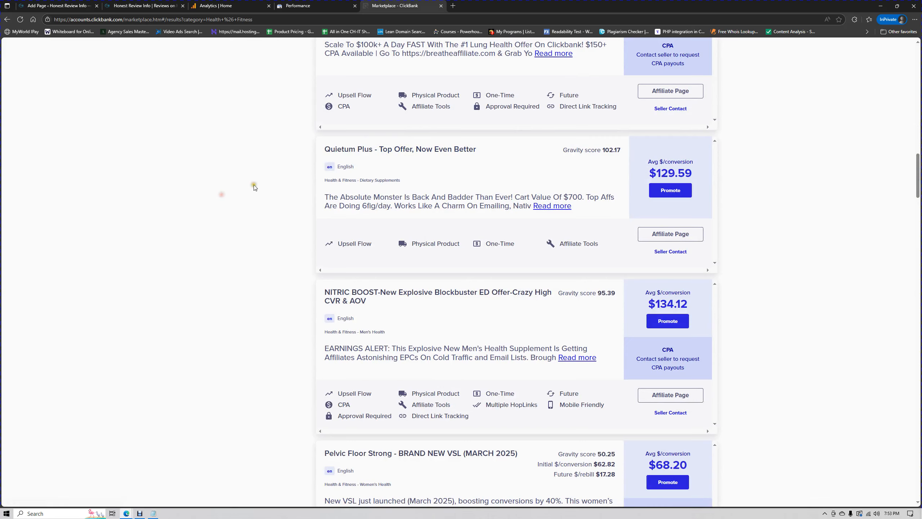
click(670, 234)
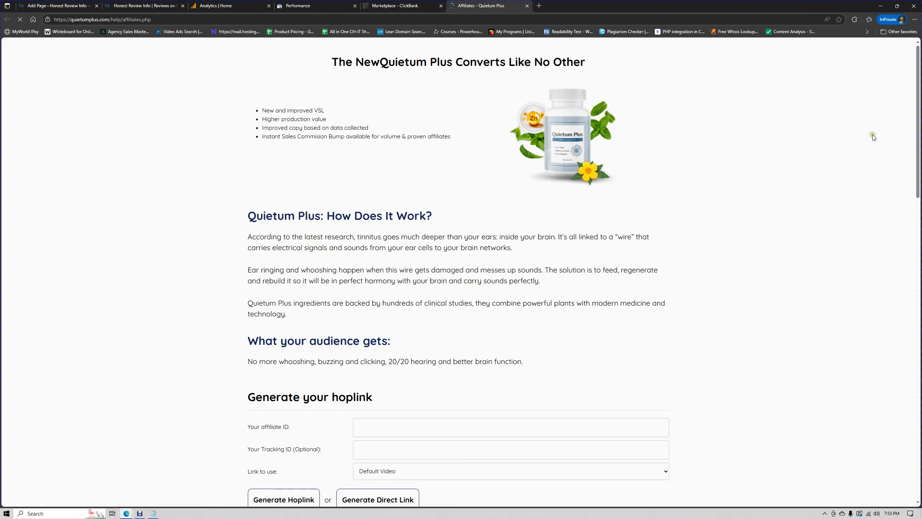
Find the Traffic Restrictions on the Quietum Plus affiliate page and highlight the notice together with its numbered rules.
drag(918, 110, 920, 334)
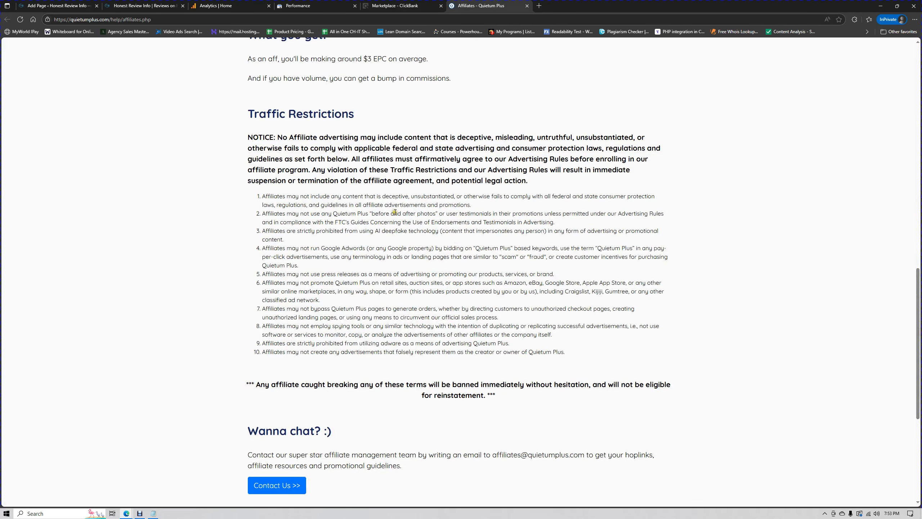
drag(253, 166, 654, 355)
click(372, 210)
drag(263, 137, 616, 359)
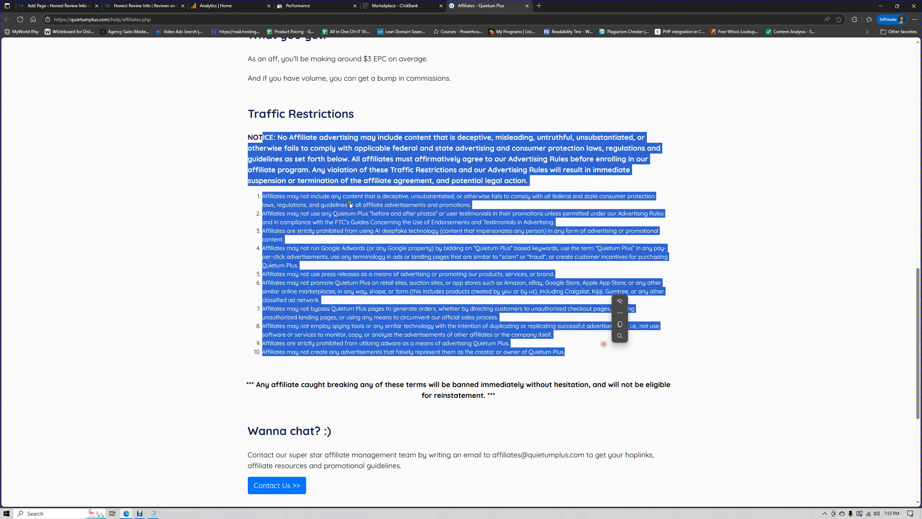
Examine the rule on Google Adwords and branded keyword bidding in the Quietum Plus traffic restrictions.
click(327, 173)
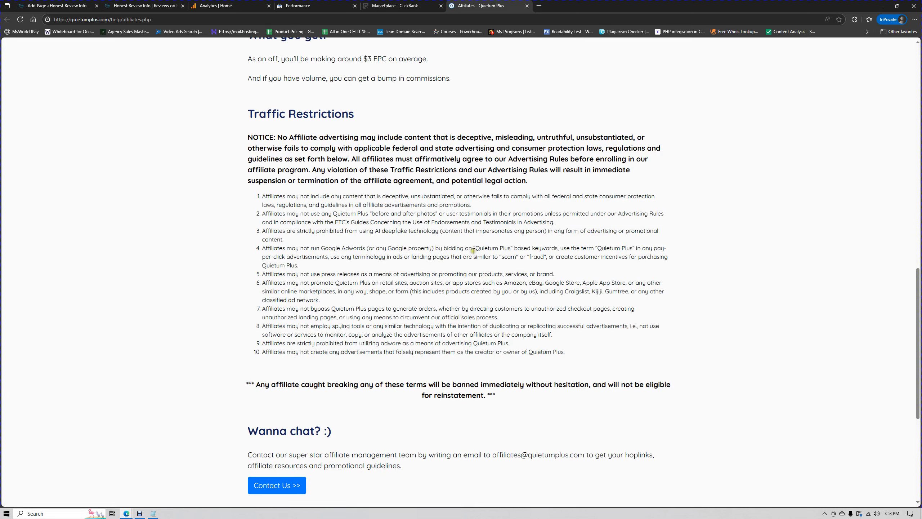
drag(472, 248, 514, 249)
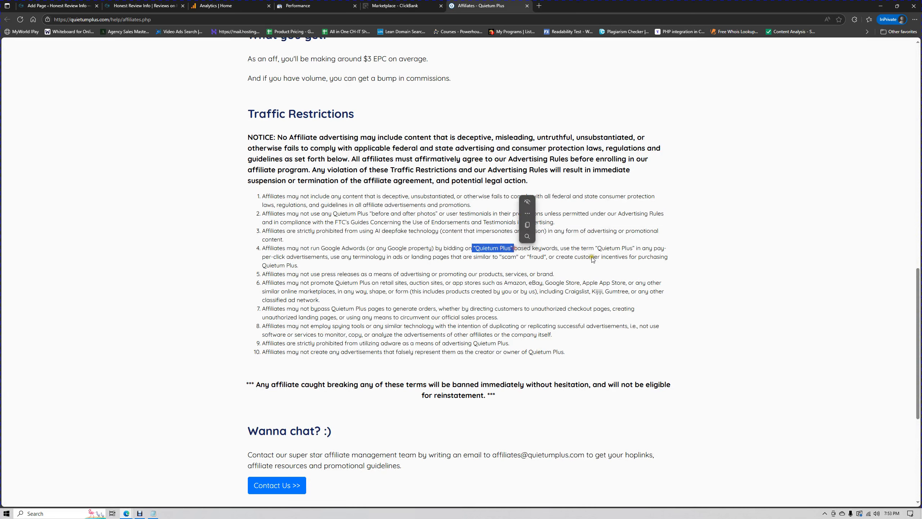
drag(596, 248, 683, 256)
click(376, 229)
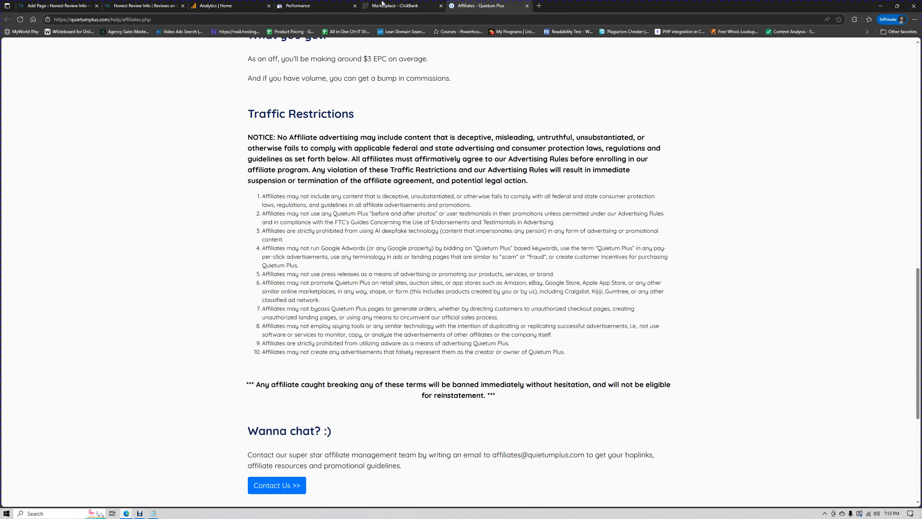
Check the gravity score of the Quietum Plus listing in the ClickBank marketplace and the task notes in Notepad.
click(355, 4)
click(380, 5)
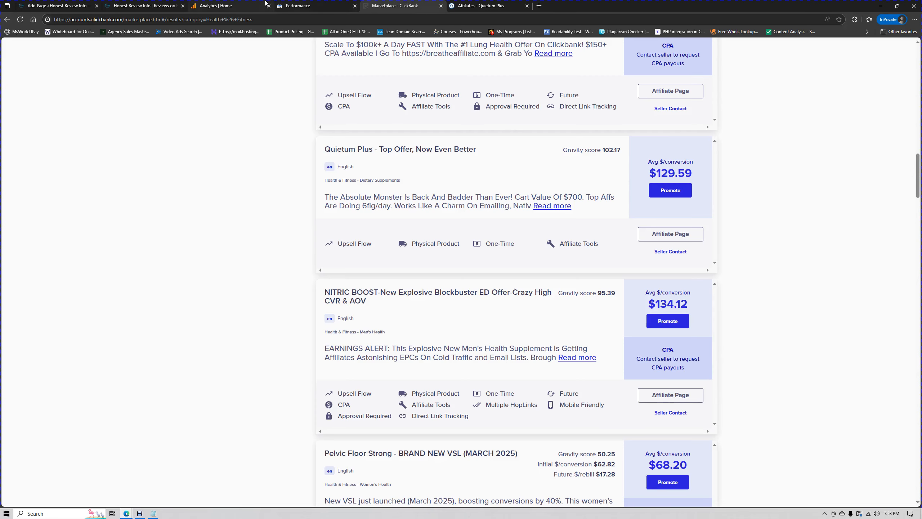
click(149, 5)
click(387, 5)
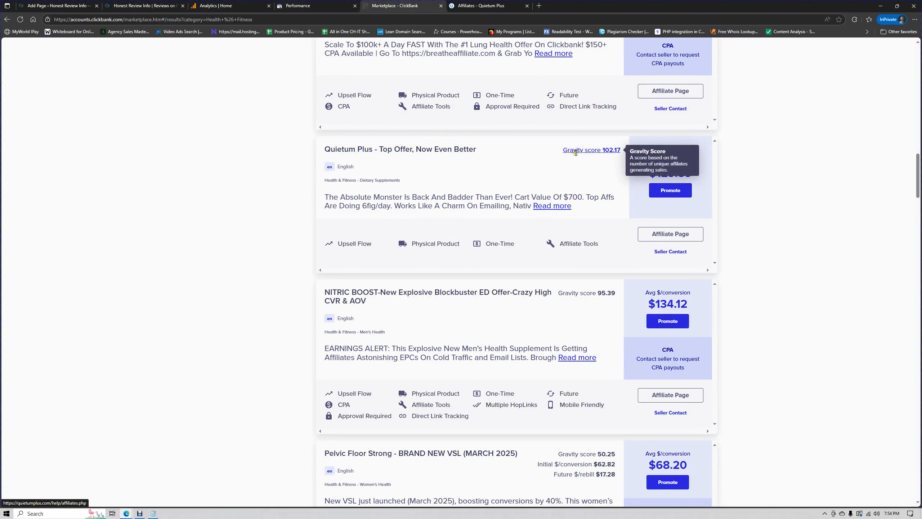
click(151, 513)
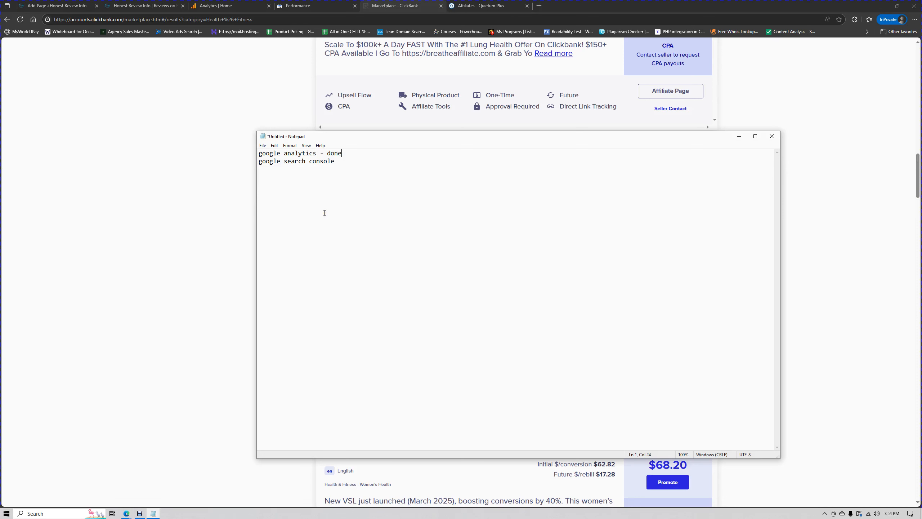
click(227, 214)
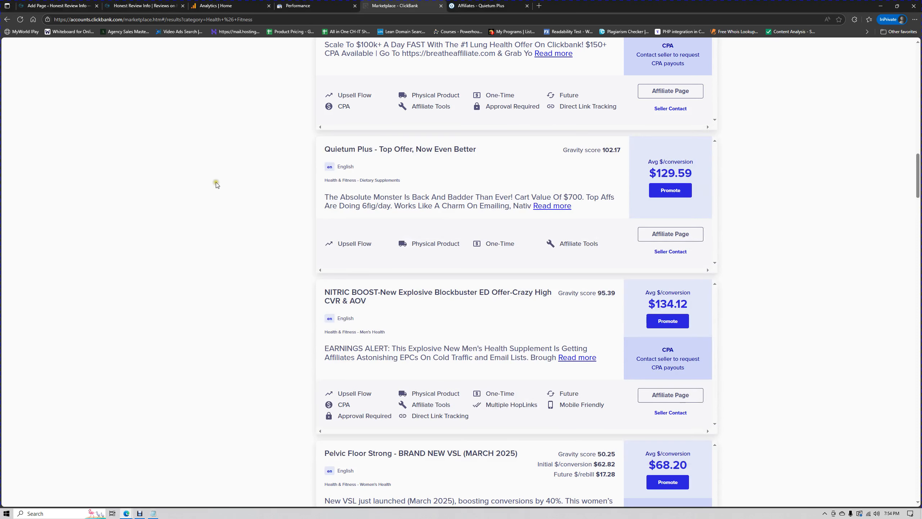
Open the Quietum Plus sales page from its marketplace listing, look it over and return to the marketplace.
click(355, 151)
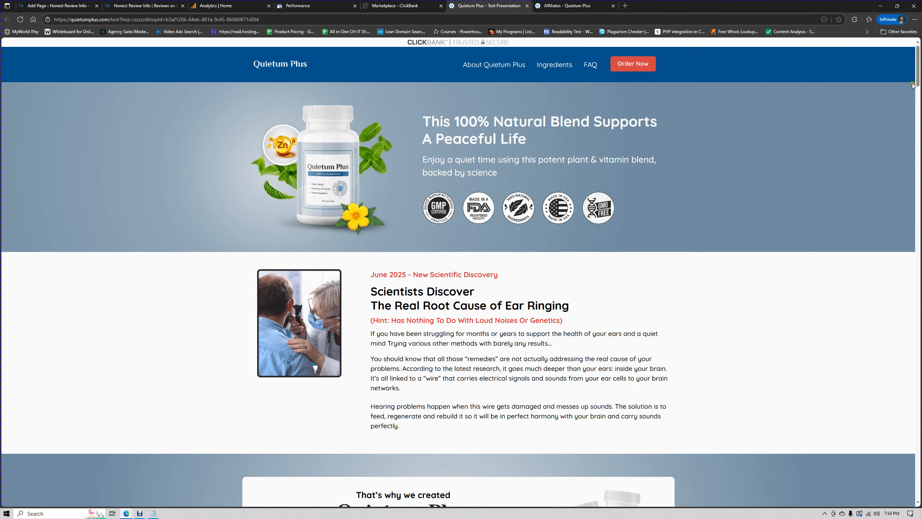
mouse_move(918, 60)
mouse_down()
mouse_move(919, 368)
mouse_move(921, 44)
mouse_up()
click(405, 5)
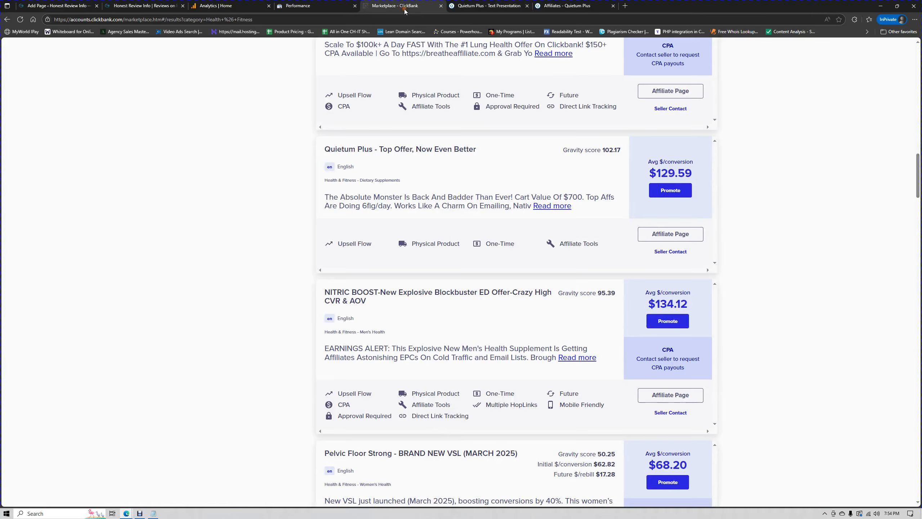
Switch to the WordPress Add Page screen of the Honest Review Info site.
click(295, 5)
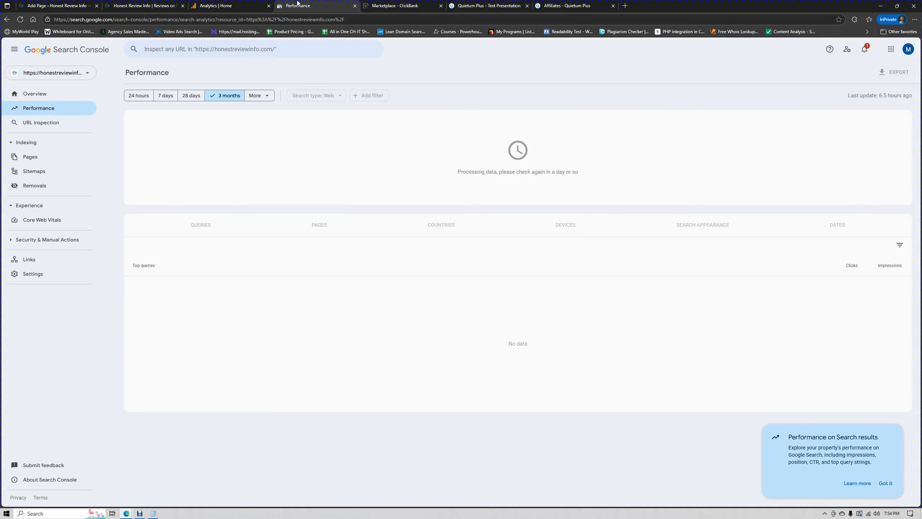
click(211, 5)
click(134, 4)
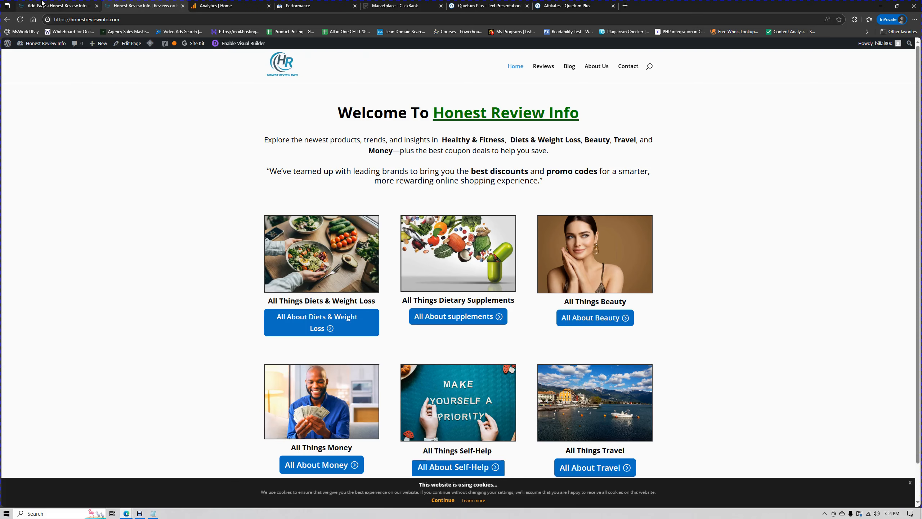
click(42, 4)
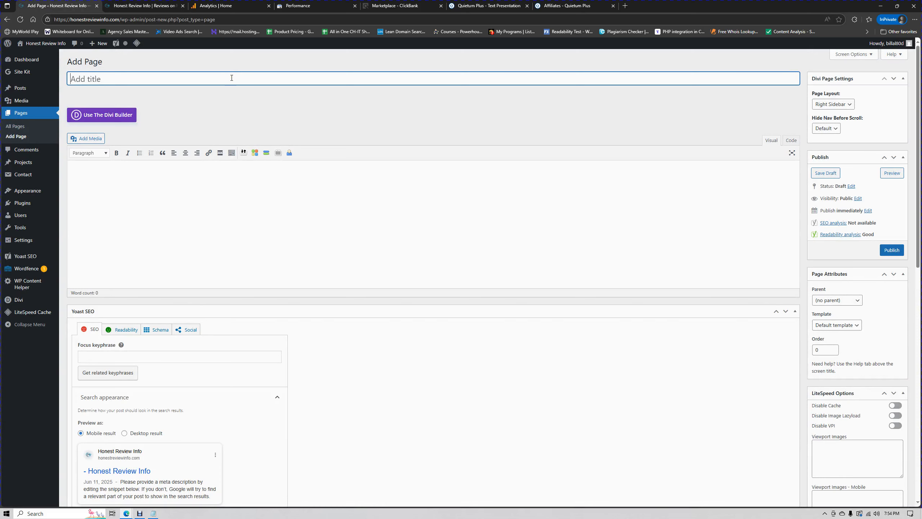
text(Tinn)
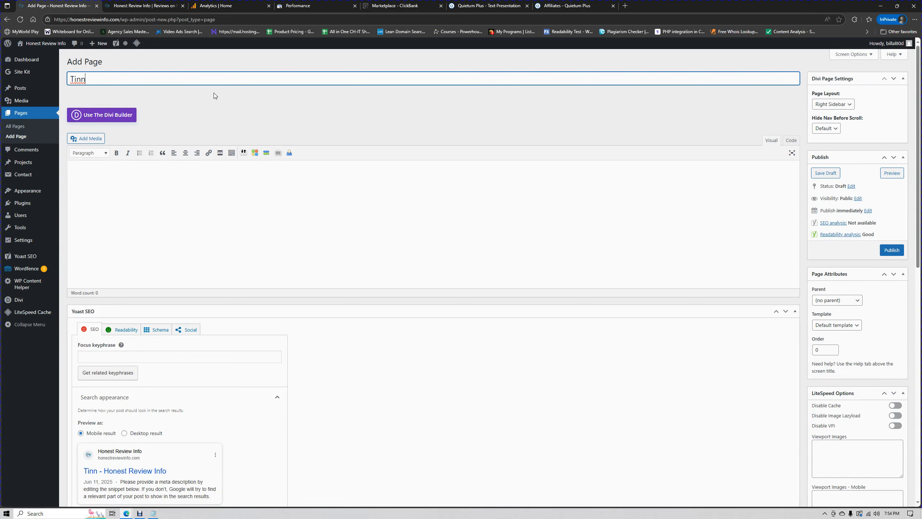
key(BackSpace)
key(BackSpace)
key(BackSpace)
key(BackSpace)
Title the new page "Quietum Plus for Tinnitus Reviews".
text(Q)
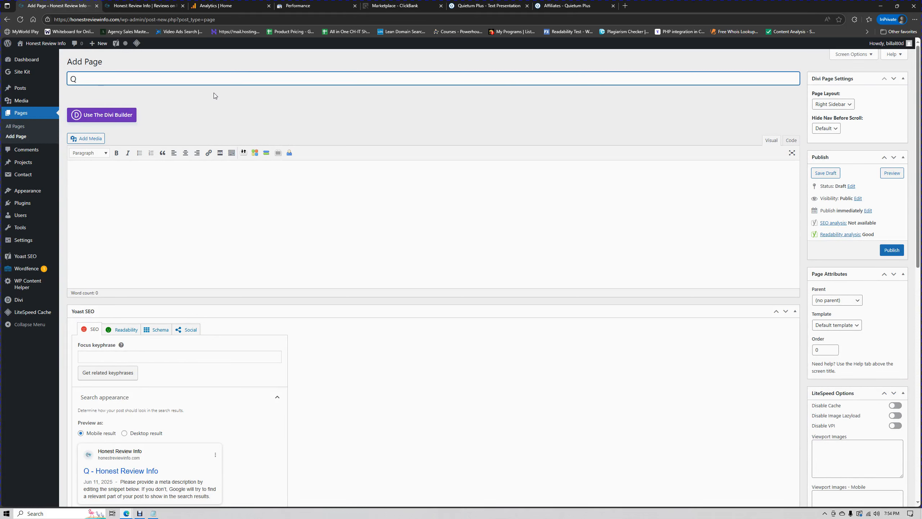
text(uietum )
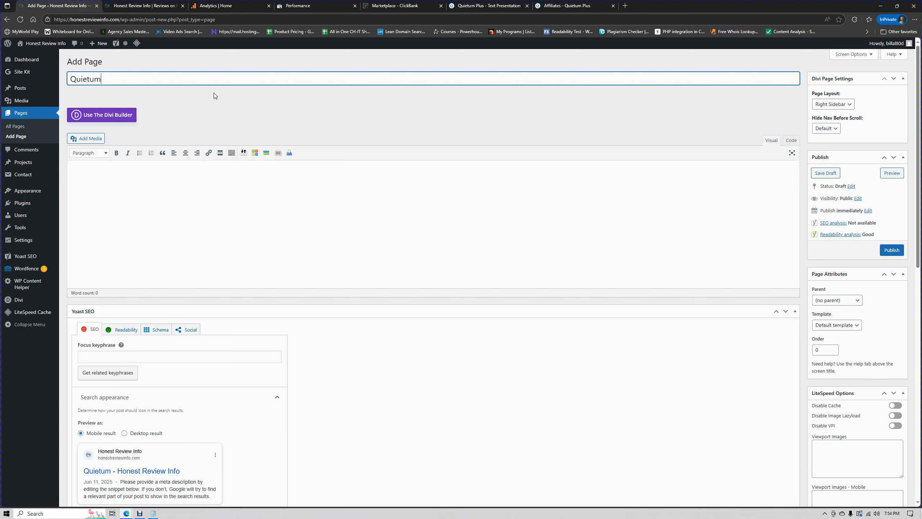
text(Plus for )
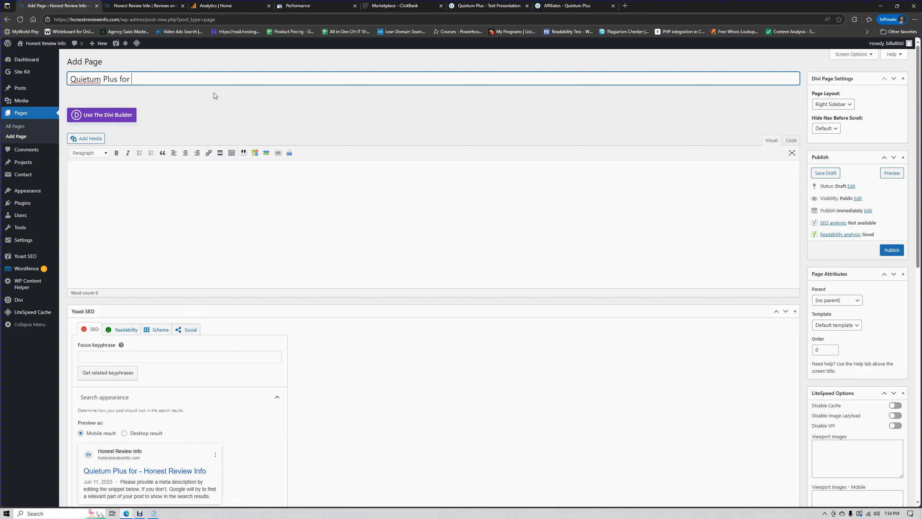
text(Tinni)
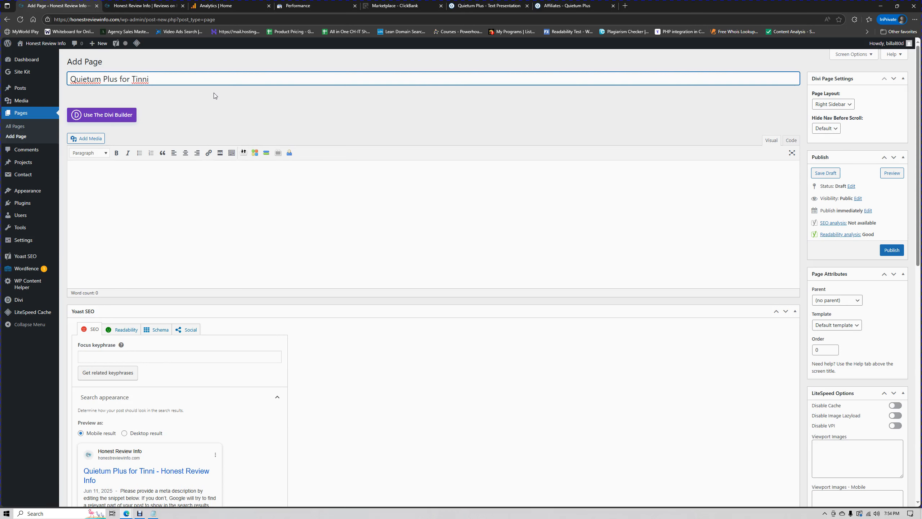
text(tus Reviews)
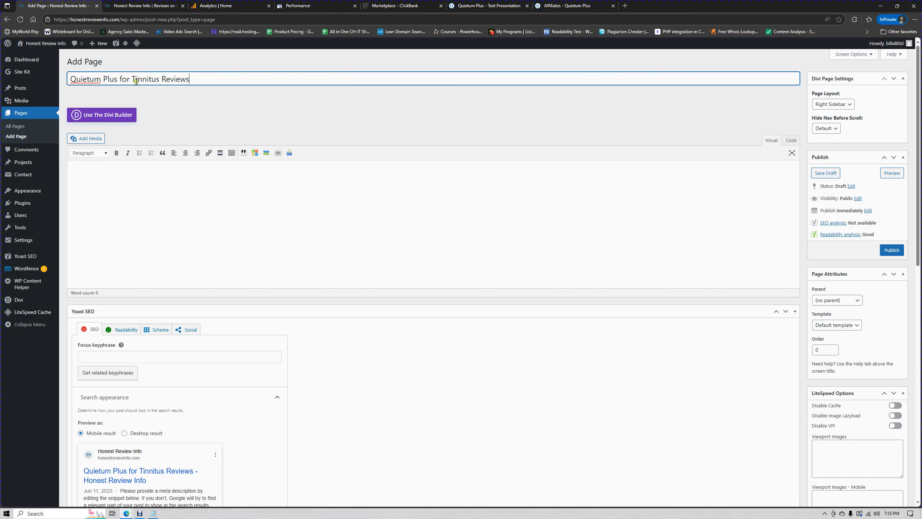
Reword the page title to "Quietum Plus Reviews for Tinnitus".
double_click(168, 82)
key(BackSpace)
key(BackSpace)
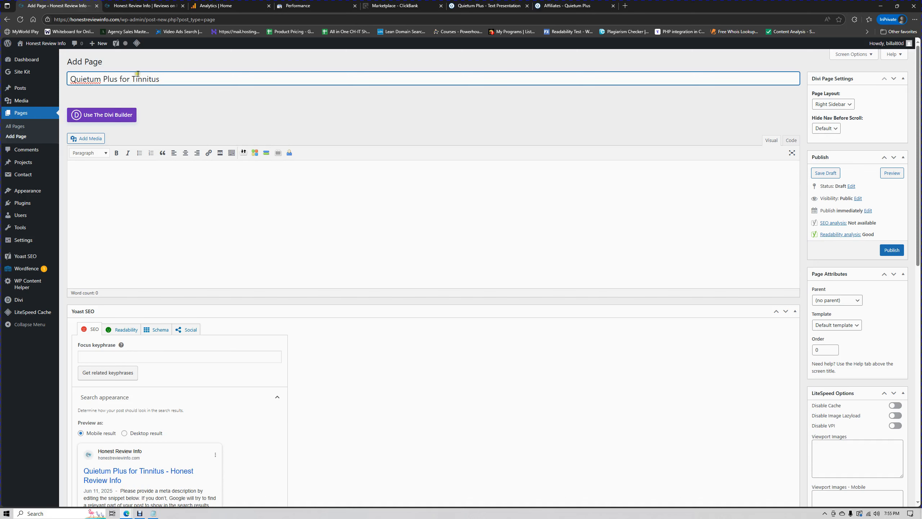
click(121, 79)
text(Reviews)
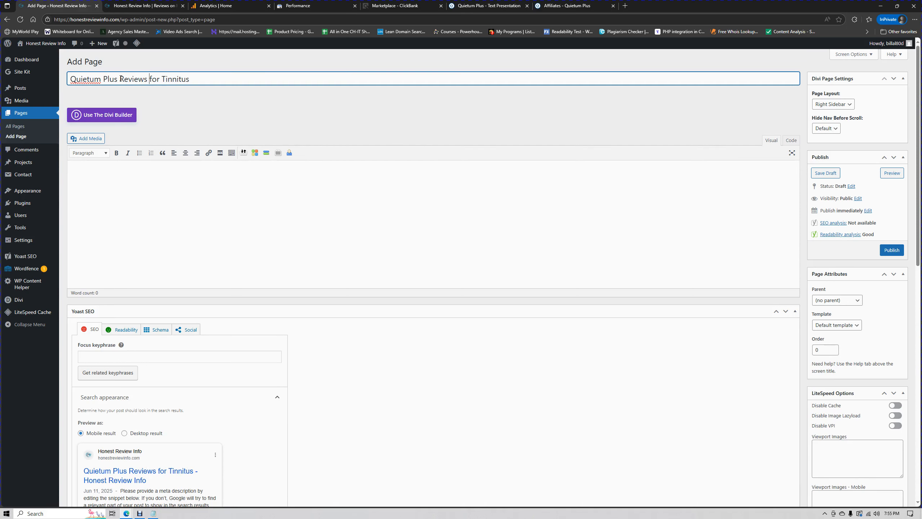
click(208, 79)
Set the page layout to No Sidebar and leave Hide Nav Before Scroll at Default.
click(838, 104)
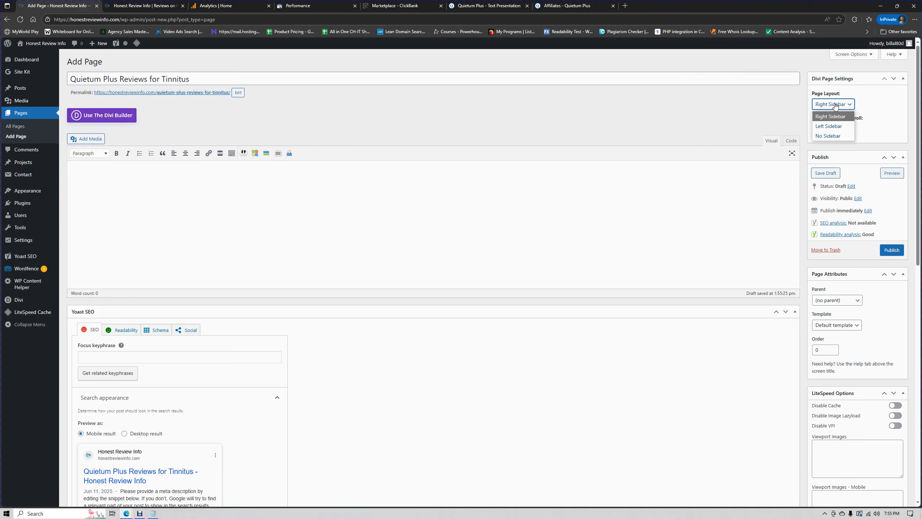
click(828, 135)
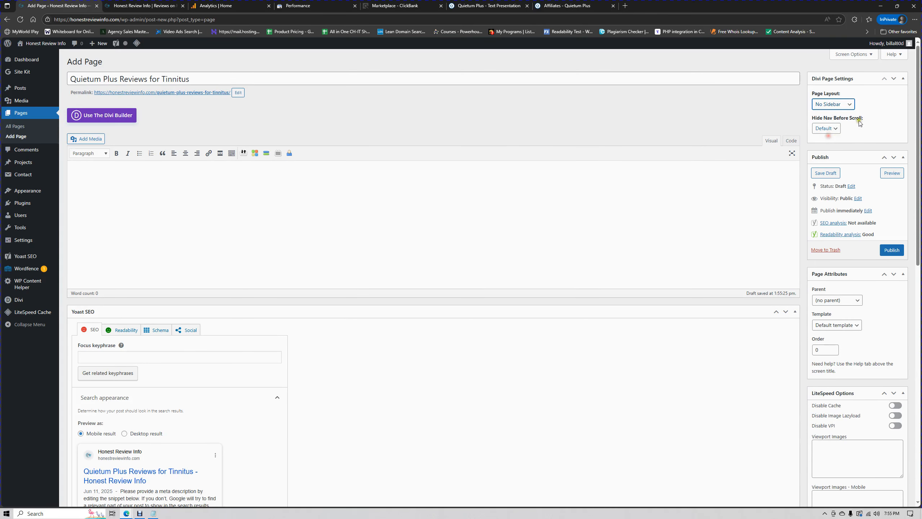
click(832, 131)
click(831, 135)
Set the page template to Blank Page.
scroll(852, 293, down, 1)
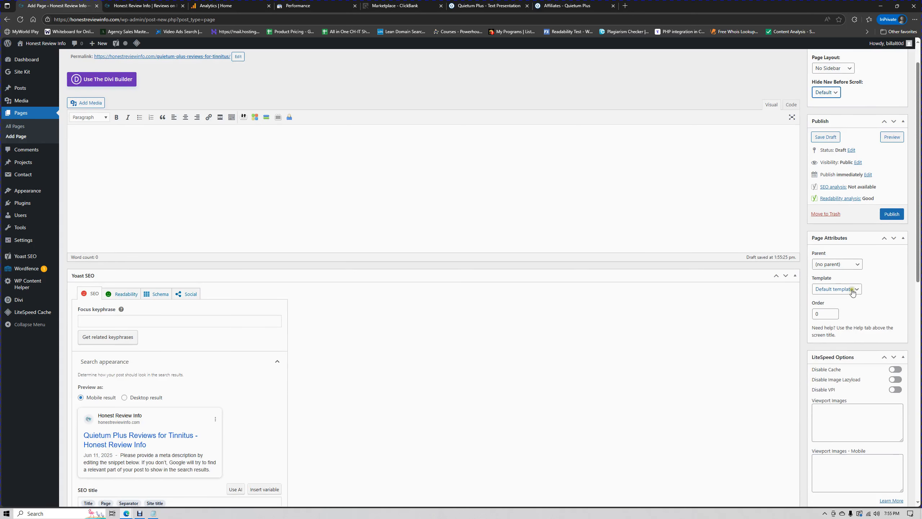
click(852, 292)
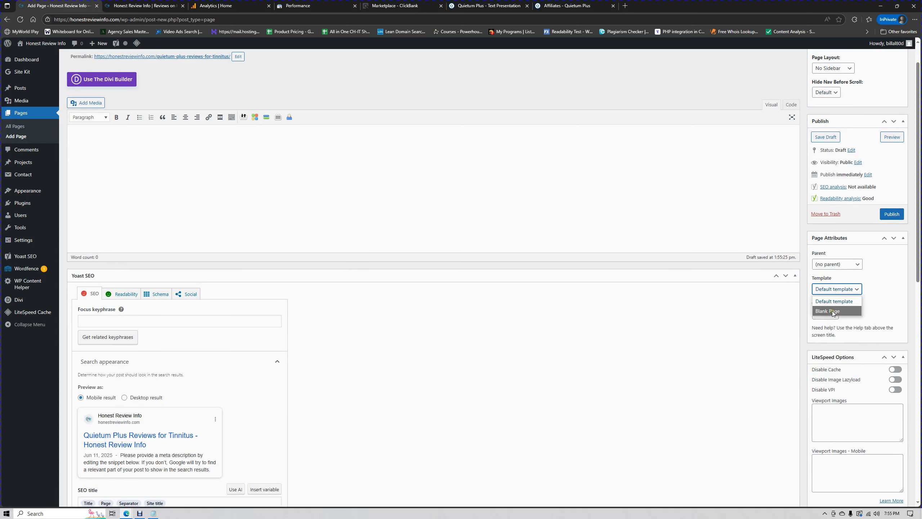
click(832, 311)
scroll(885, 303, down, 5)
scroll(879, 281, up, 4)
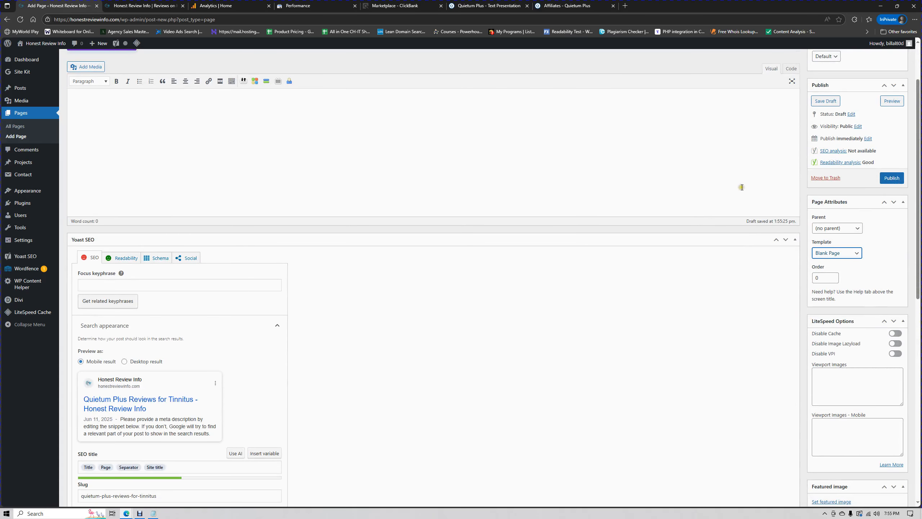
scroll(401, 234, up, 2)
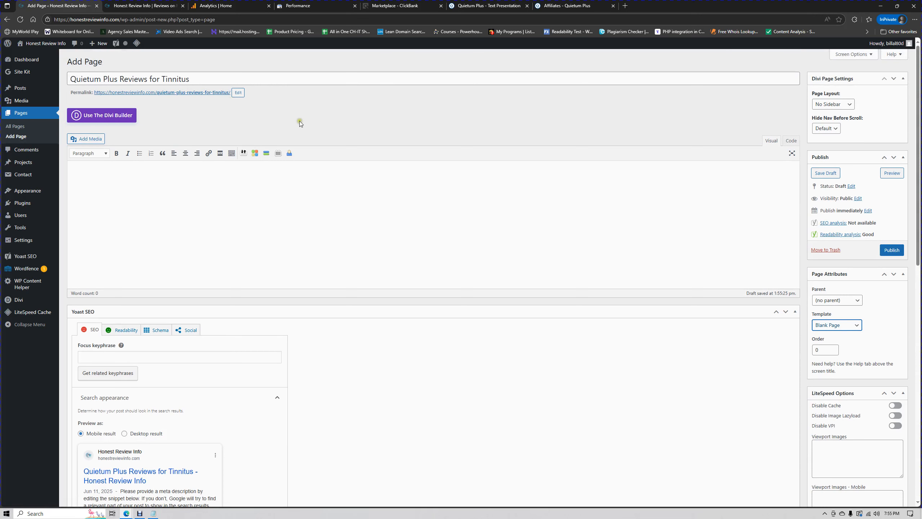
Publish the page, open its live version in a new tab and accept the cookie notice.
click(891, 251)
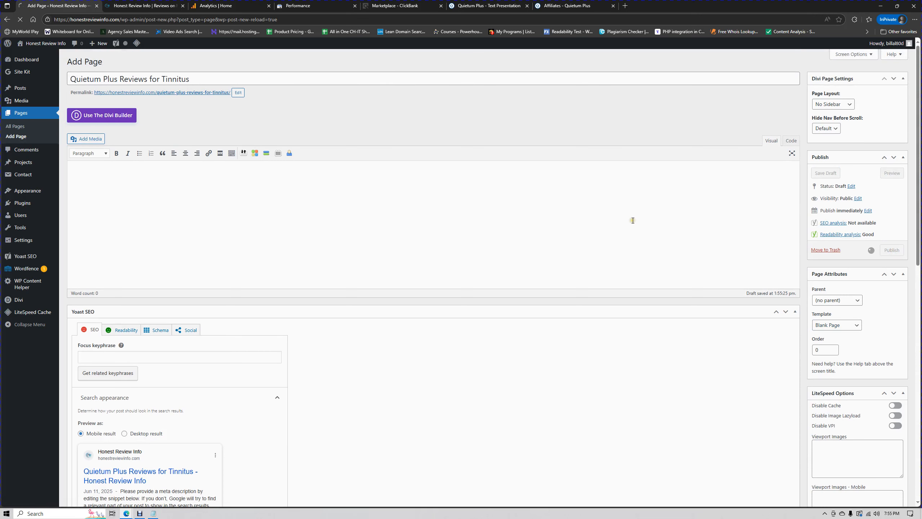
right_click(113, 77)
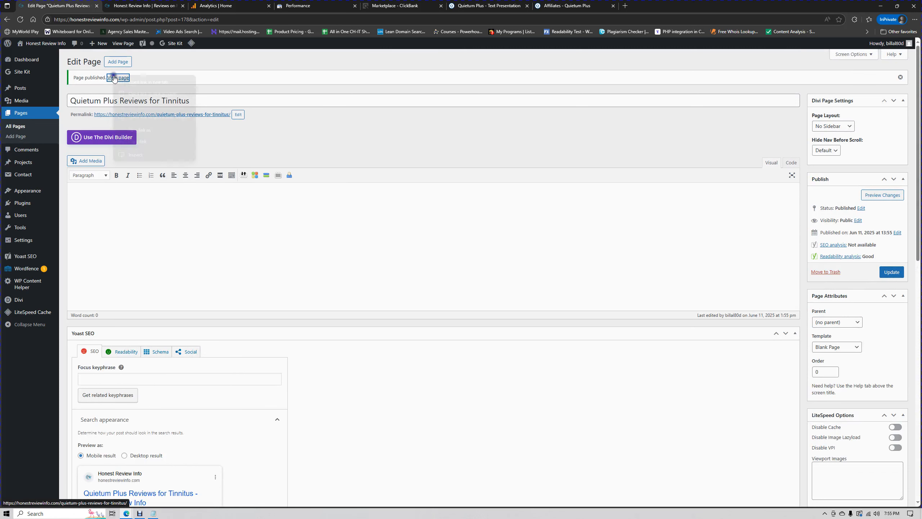
click(165, 81)
click(141, 6)
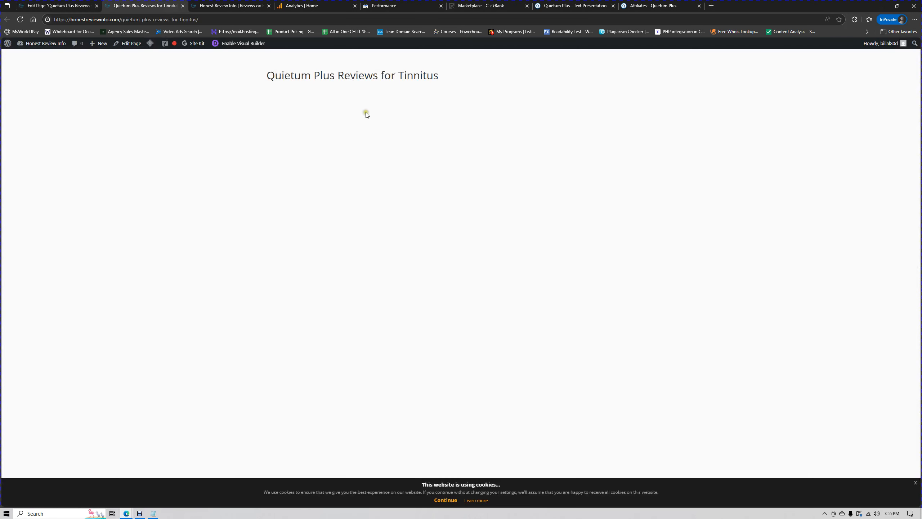
click(446, 500)
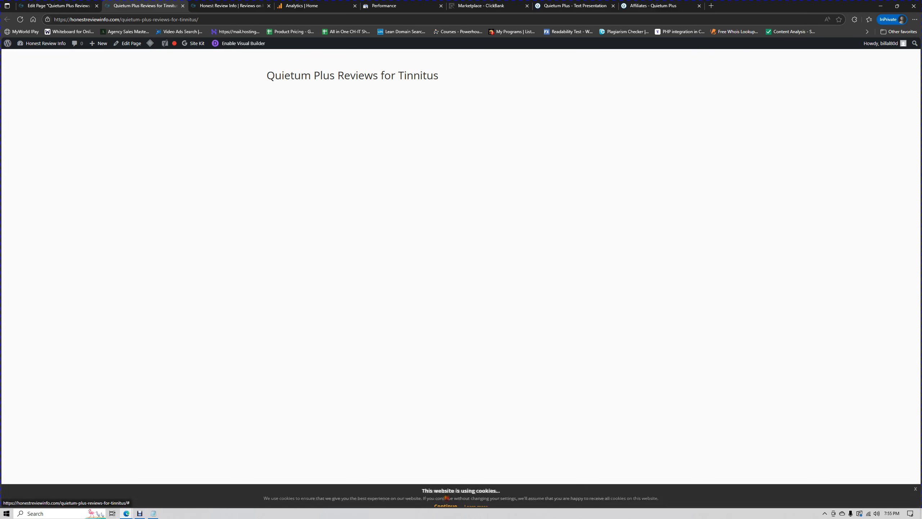
Enable the Visual Builder on the page and start building from scratch, closing the module picker without inserting a module.
click(247, 44)
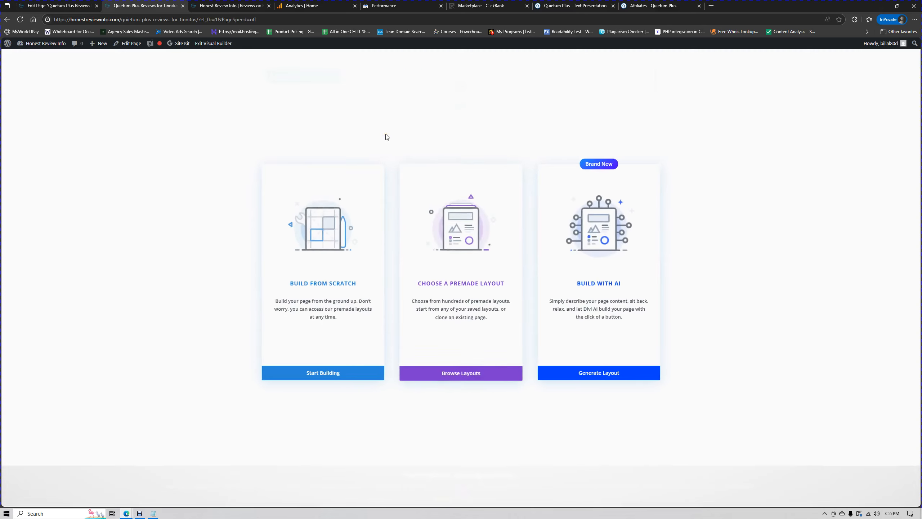
click(328, 373)
click(417, 141)
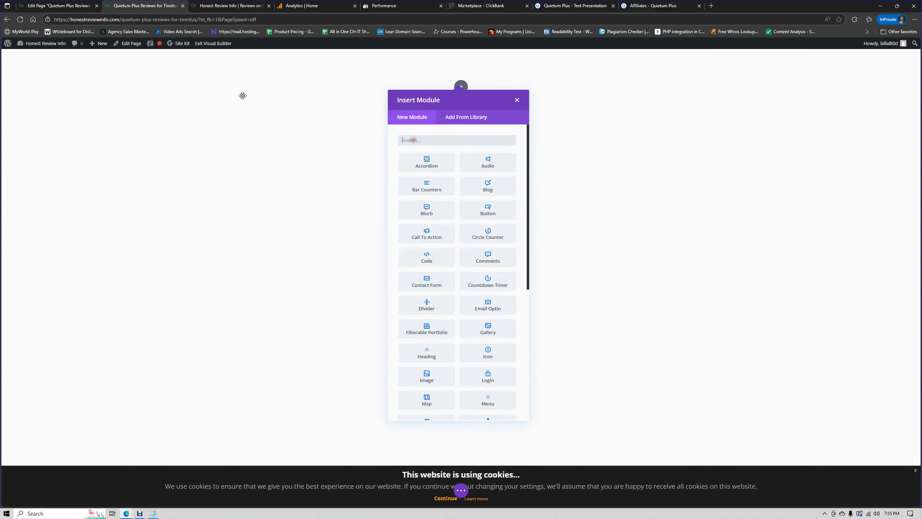
click(518, 101)
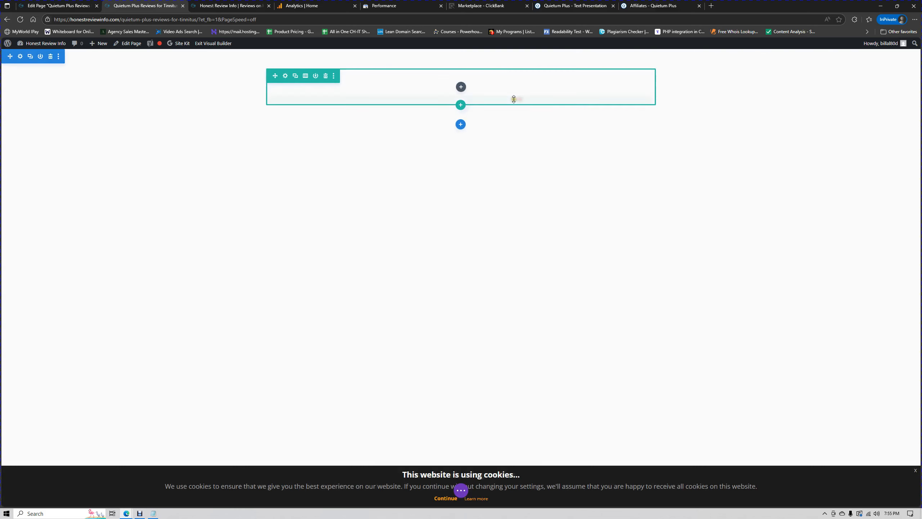
click(710, 6)
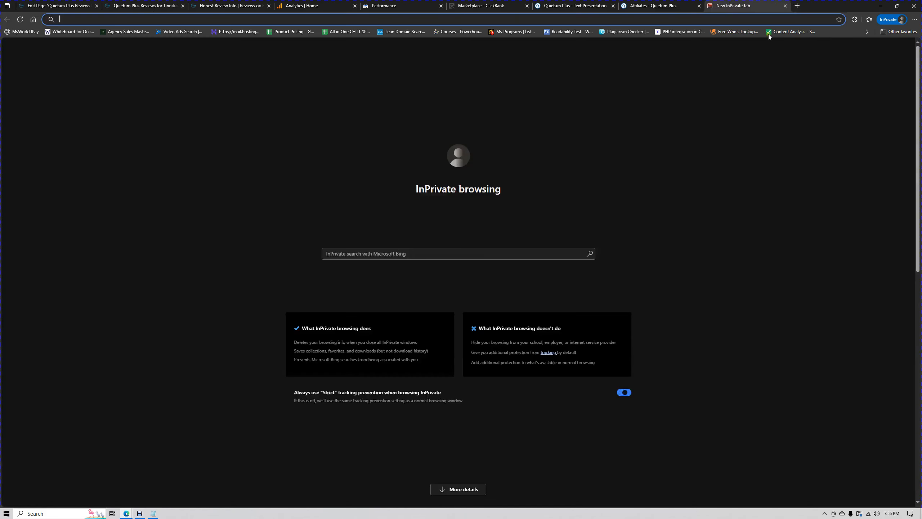
click(866, 32)
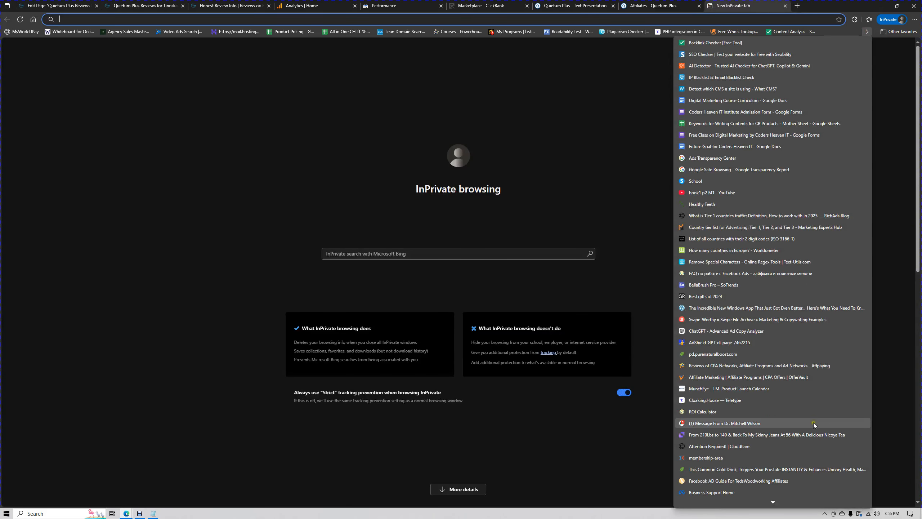
scroll(805, 457, down, 4)
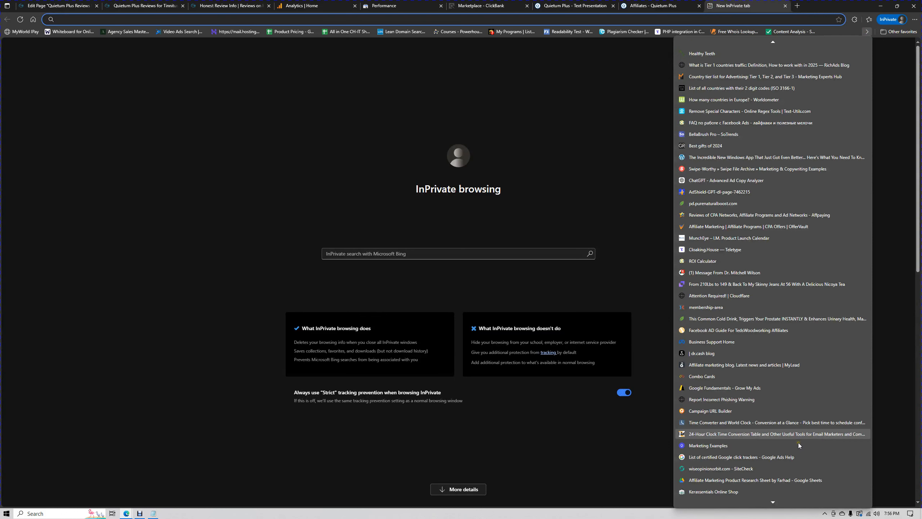
scroll(781, 432, down, 2)
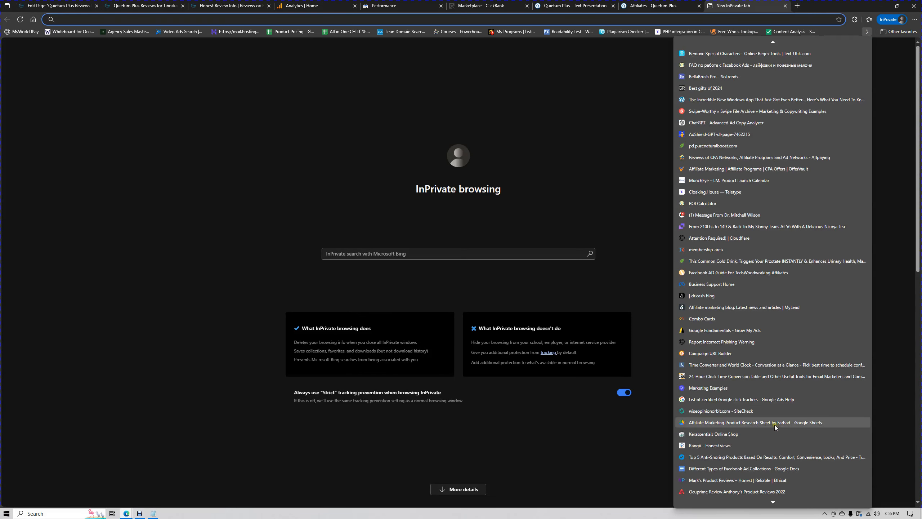
scroll(772, 424, down, 2)
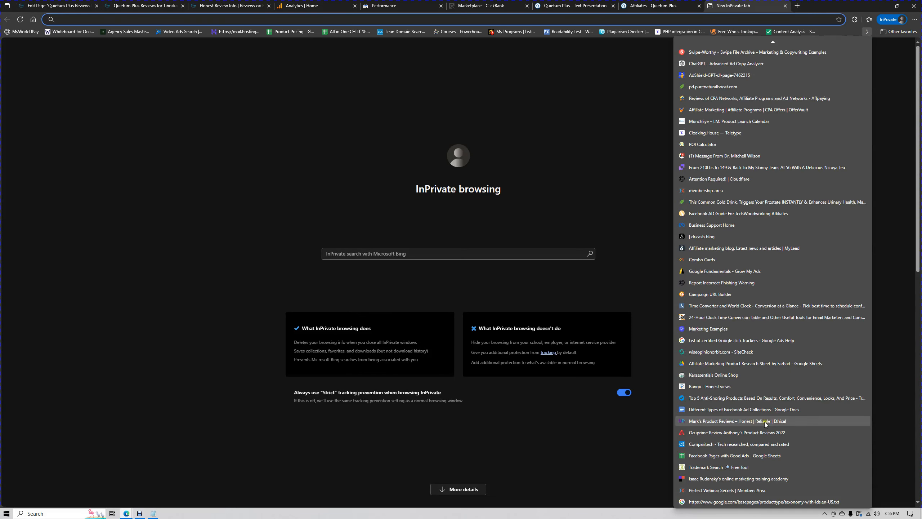
click(730, 421)
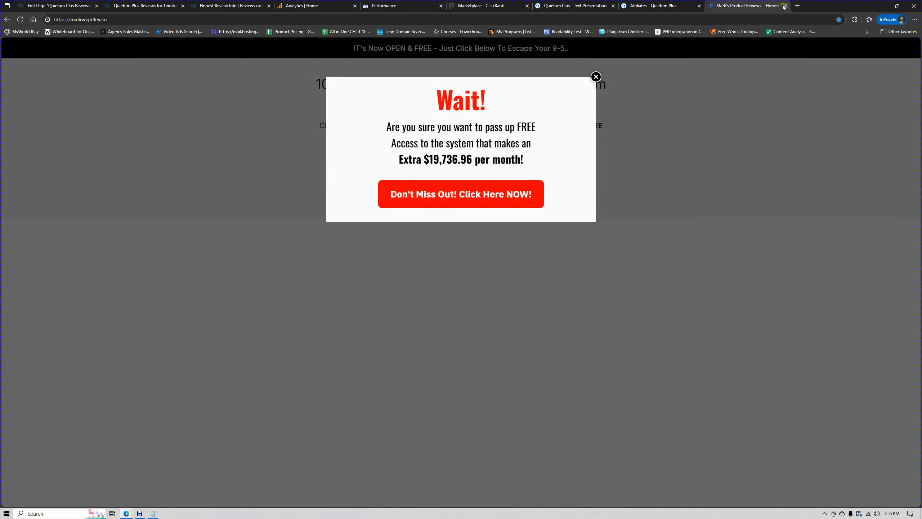
click(785, 6)
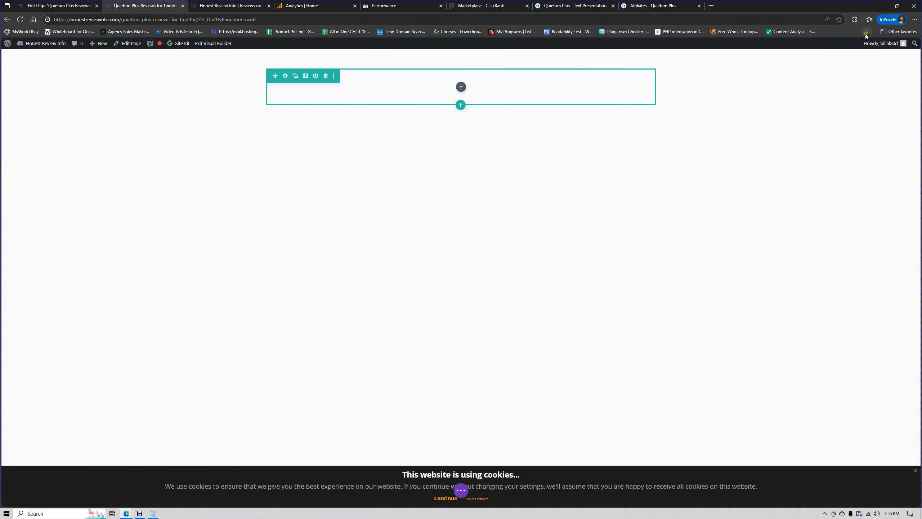
click(865, 32)
scroll(752, 428, down, 5)
scroll(752, 428, down, 3)
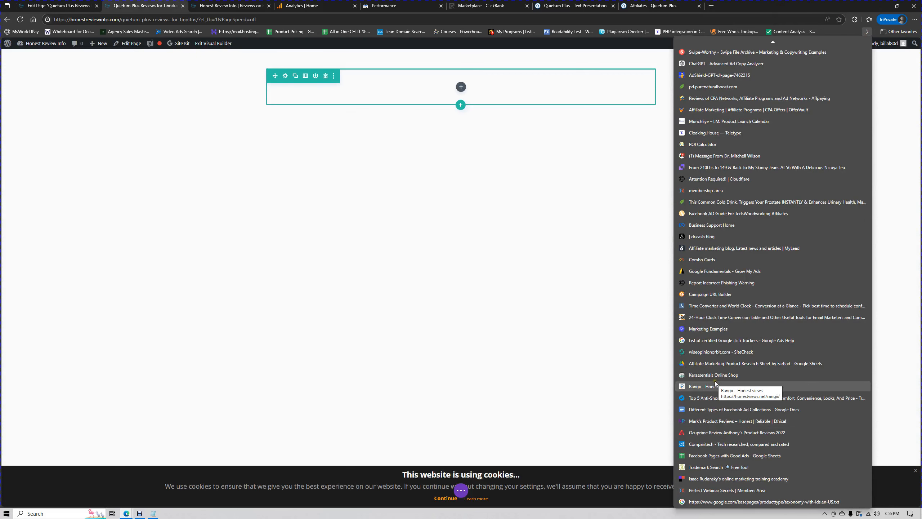
click(714, 375)
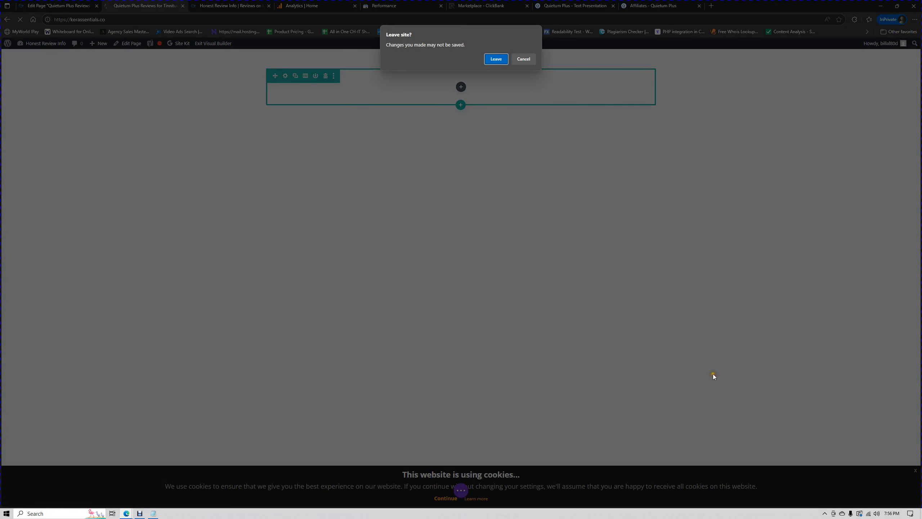
click(523, 59)
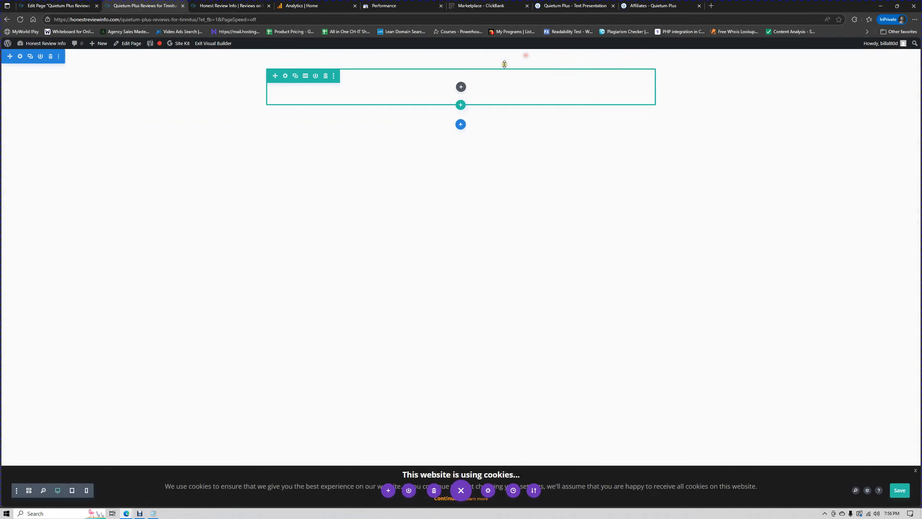
Open the bookmarked Ocuprime Review 2022 page in a new tab and place that tab right after the Honest Review Info tab.
click(711, 5)
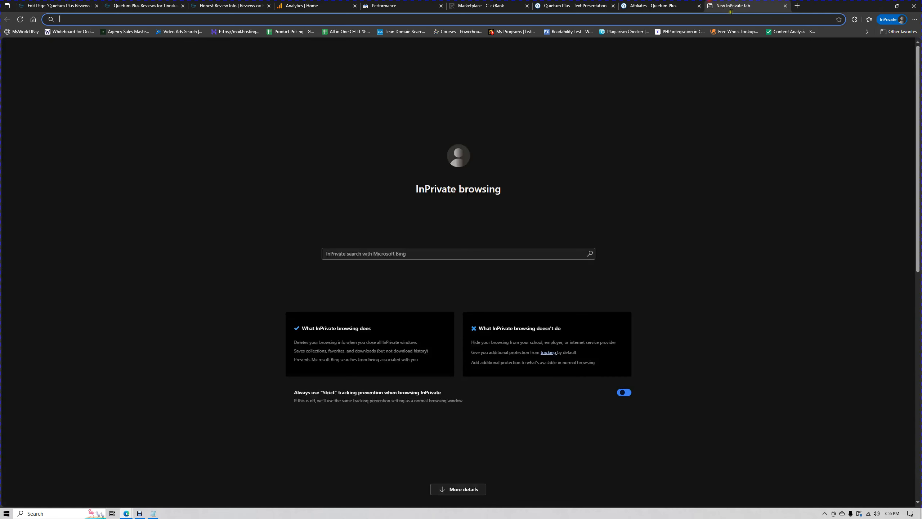
click(867, 31)
scroll(740, 483, down, 4)
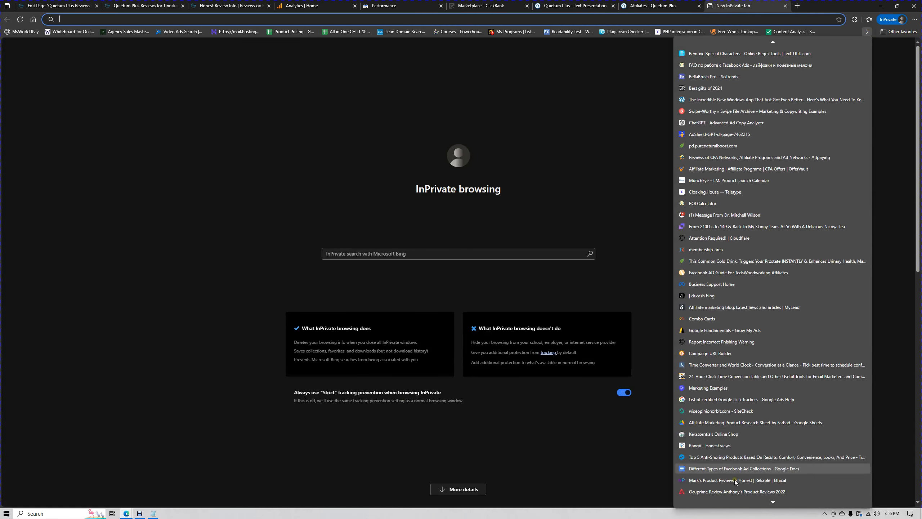
scroll(735, 481, down, 2)
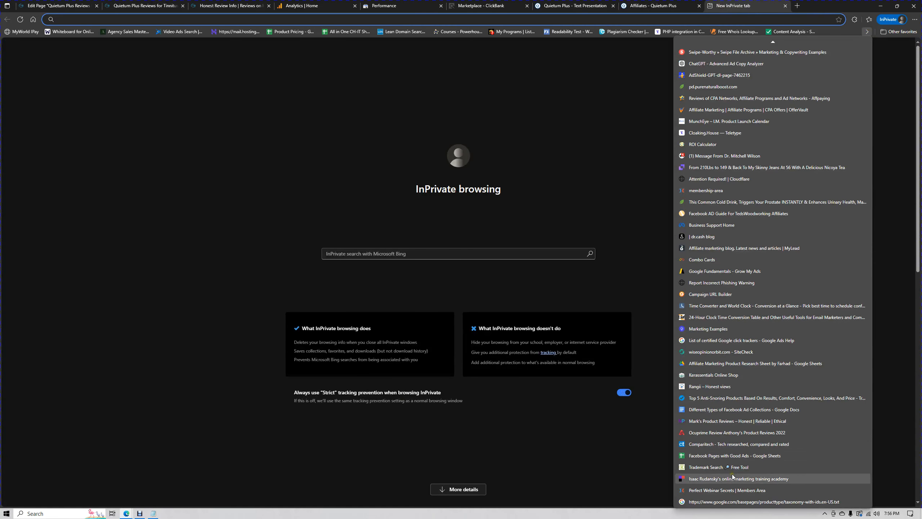
click(749, 433)
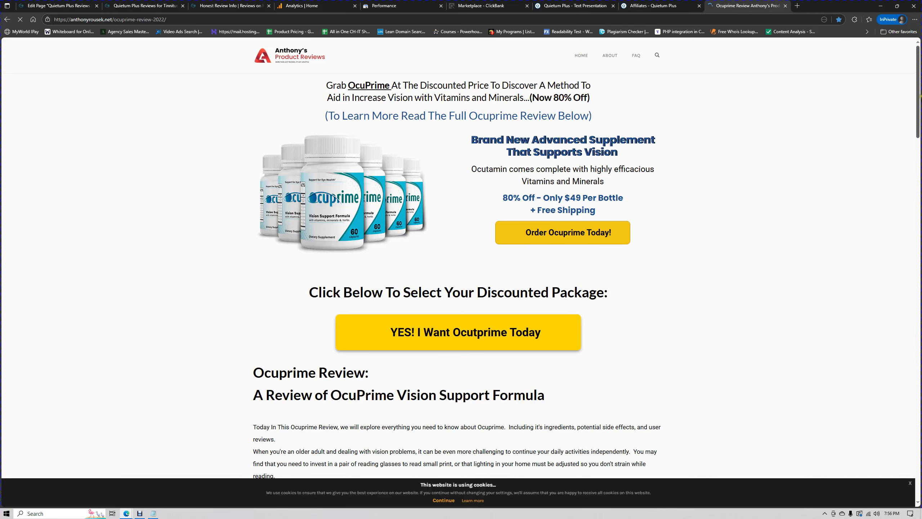
mouse_move(918, 96)
mouse_down()
mouse_move(920, 461)
mouse_move(920, 85)
mouse_up()
drag(726, 5, 297, 5)
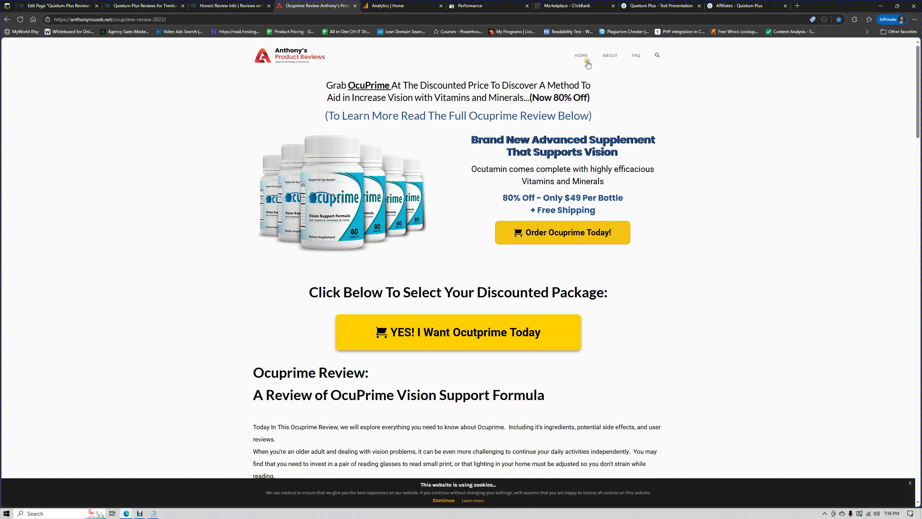
Compare the header navigation of the Ocuprime review page with the Honest Review Info home page.
drag(556, 55, 645, 62)
click(780, 126)
click(242, 5)
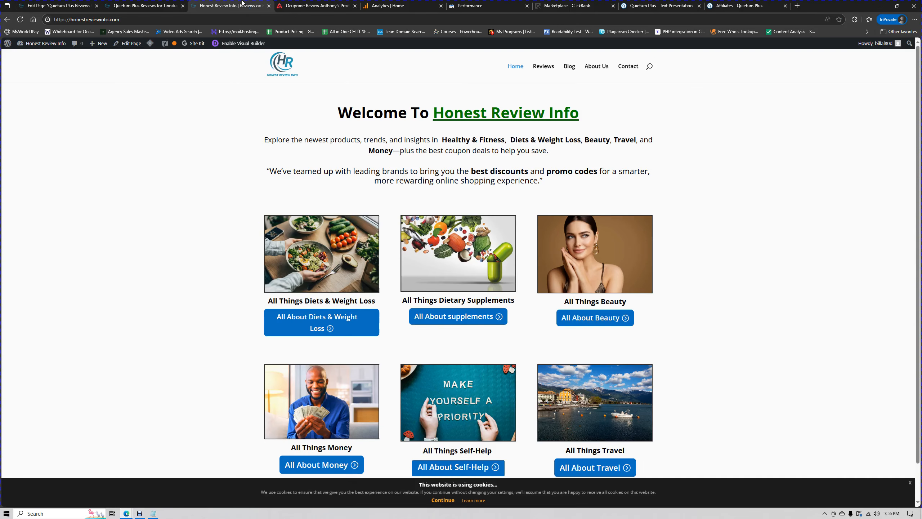
Change the Quietum Plus Reviews for Tinnitus page template to Default template and update the page, keeping its other layout settings.
click(145, 6)
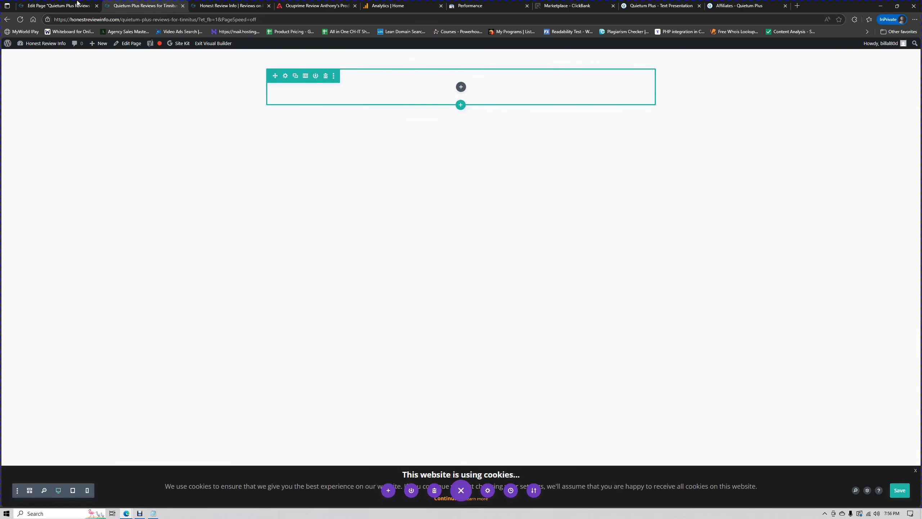
click(58, 6)
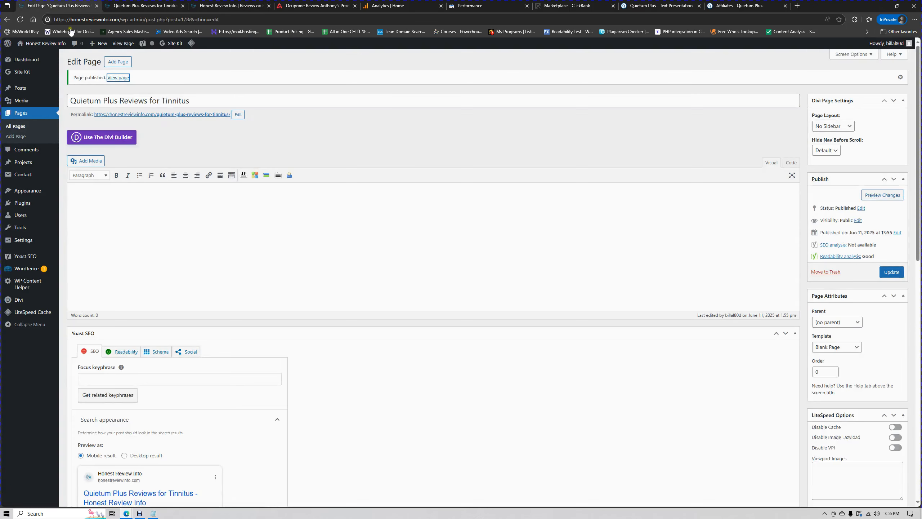
click(831, 150)
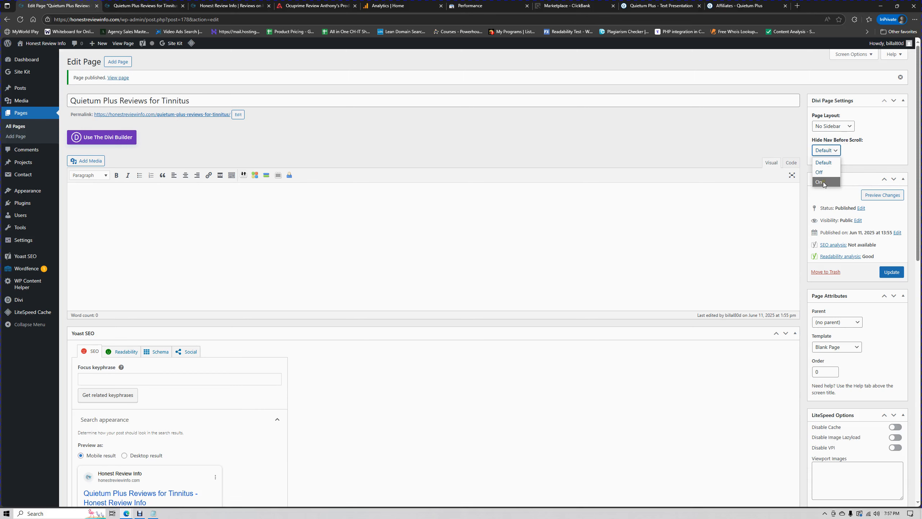
click(823, 127)
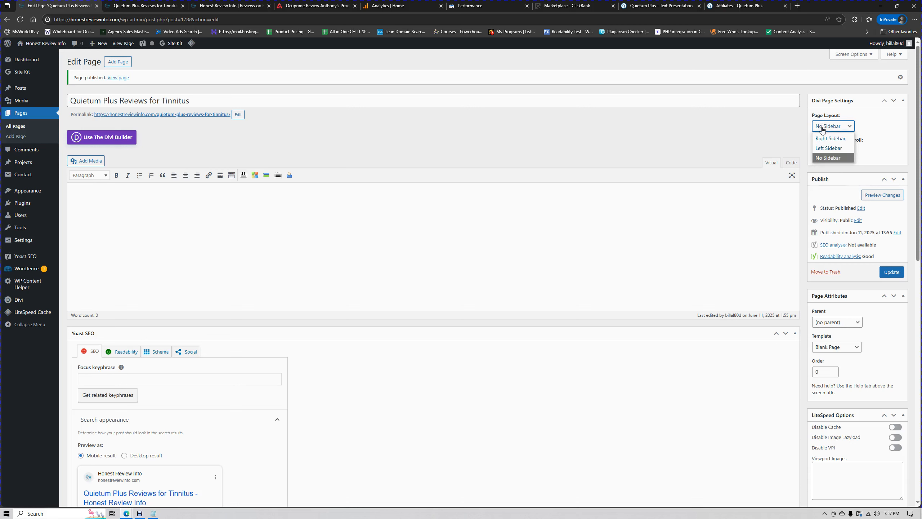
click(823, 128)
click(838, 349)
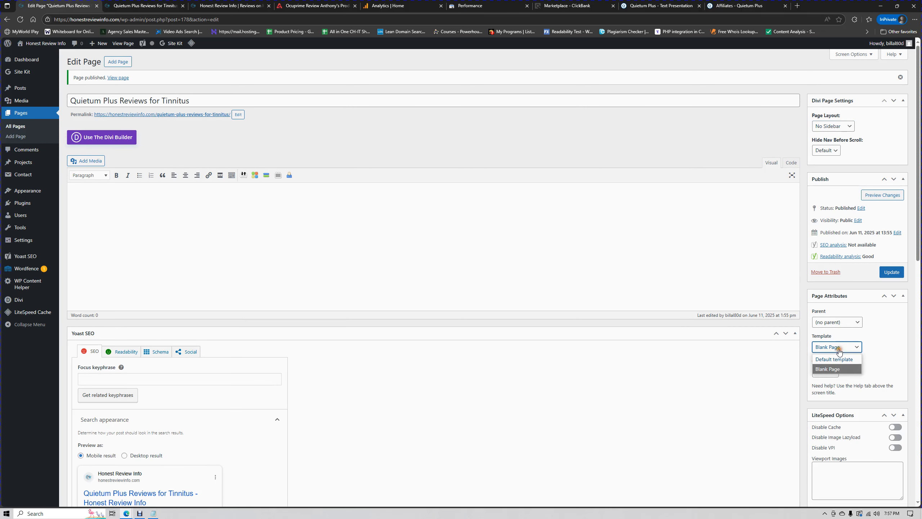
click(838, 359)
click(892, 271)
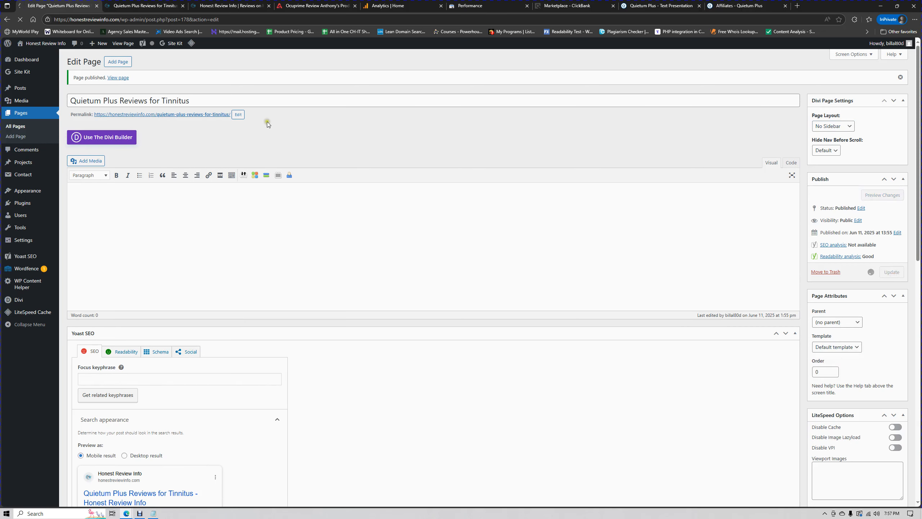
Reload the Quietum Plus page in its Visual Builder tab, leaving the unsaved builder session.
click(159, 4)
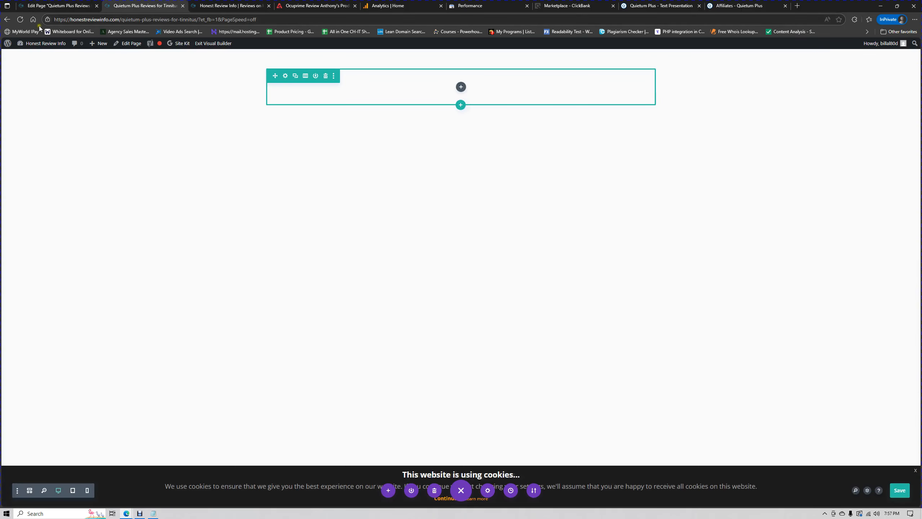
click(19, 20)
click(495, 73)
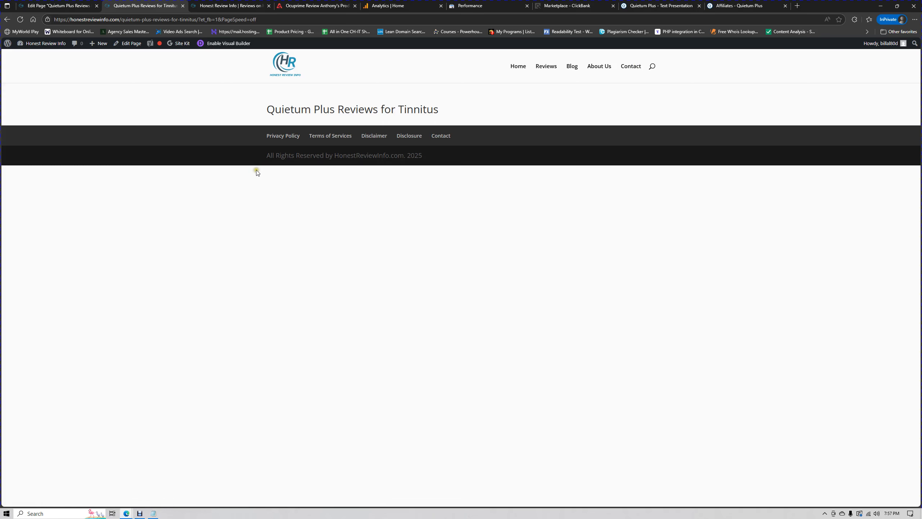
Examine the main headline and product bottle image on the Ocuprime review page as a model for the new page.
click(247, 5)
click(330, 4)
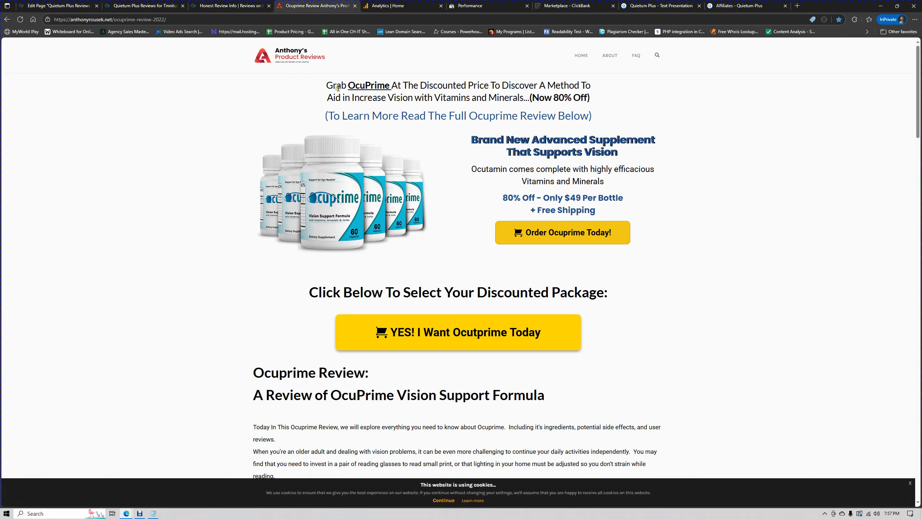
drag(324, 89, 594, 103)
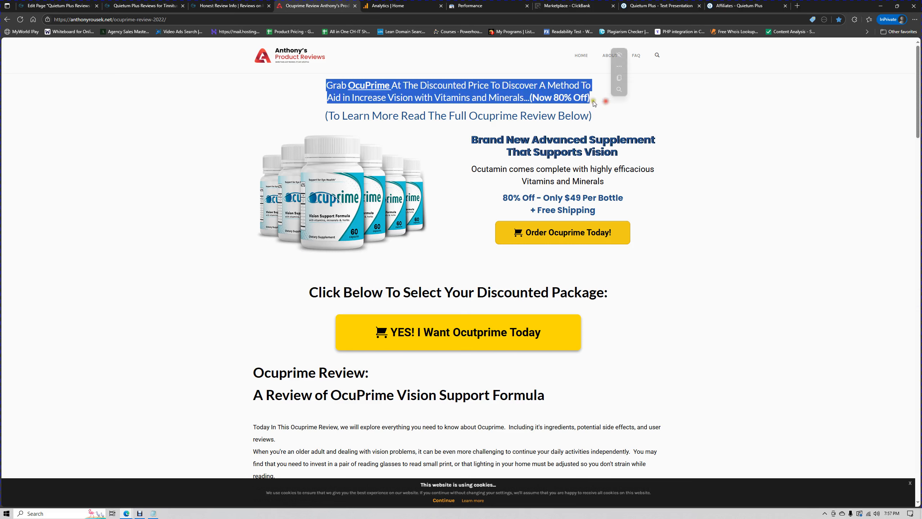
click(594, 104)
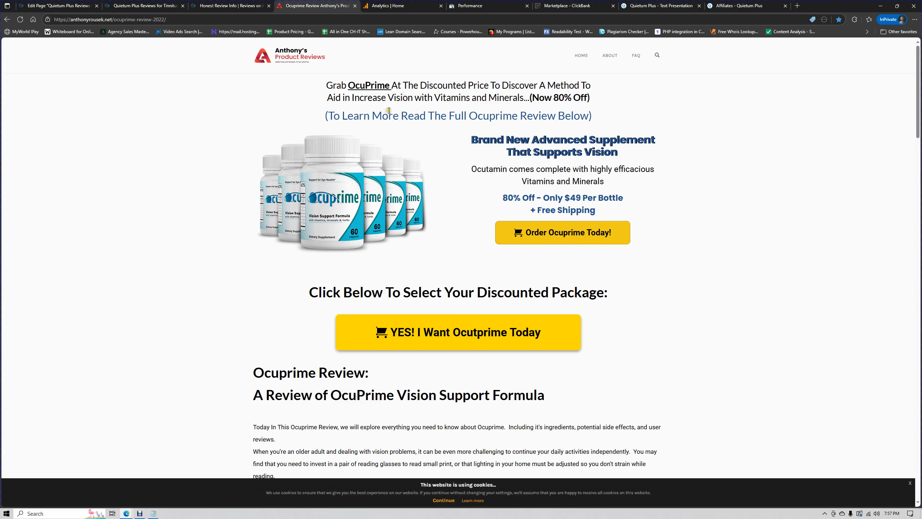
drag(317, 86, 414, 97)
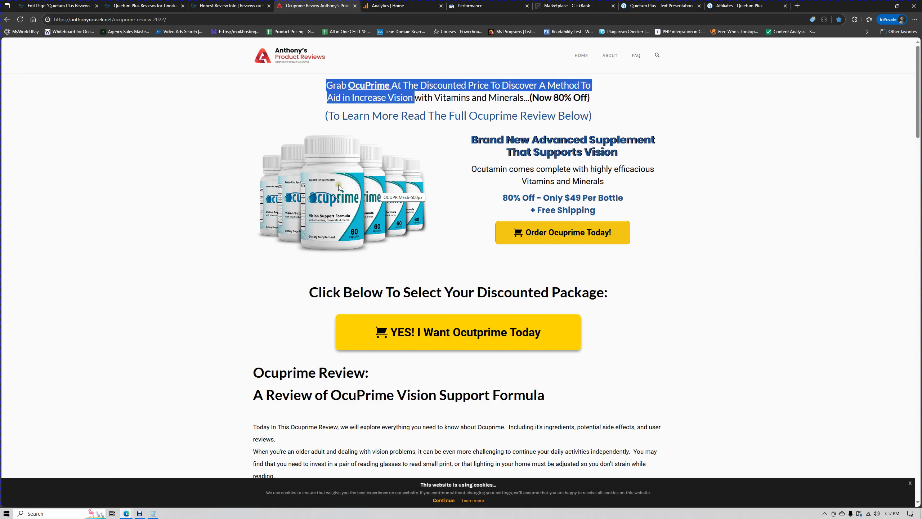
drag(348, 183, 394, 192)
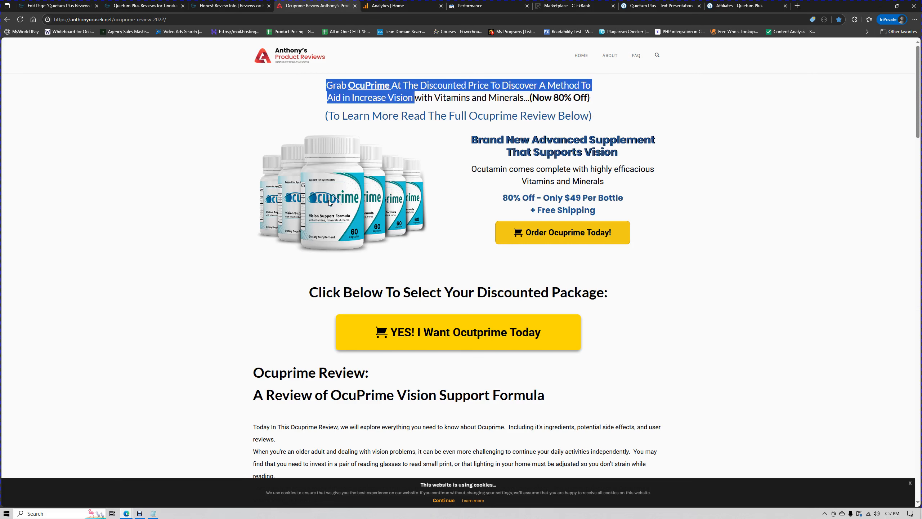
drag(328, 109, 430, 98)
click(378, 104)
drag(334, 199, 384, 204)
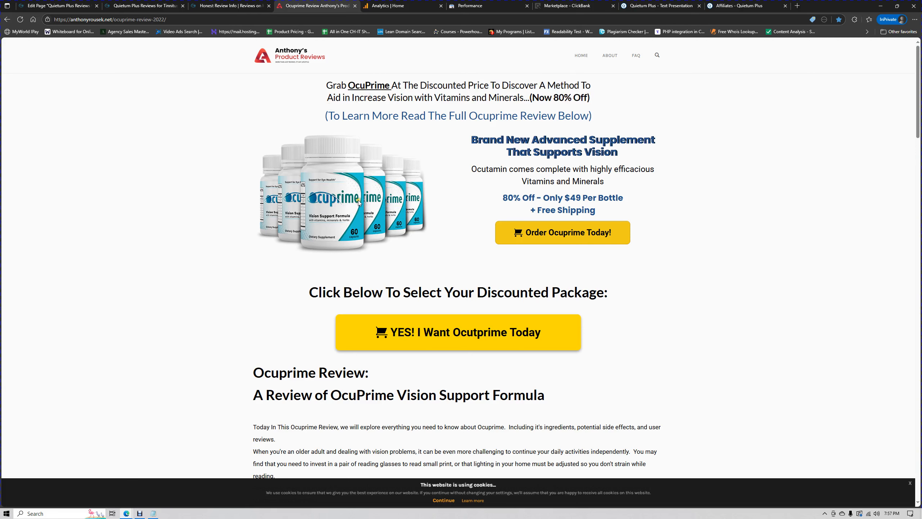
Study the wording of the Ocuprime discount headline and the line inviting visitors to read the full review.
drag(600, 117, 313, 93)
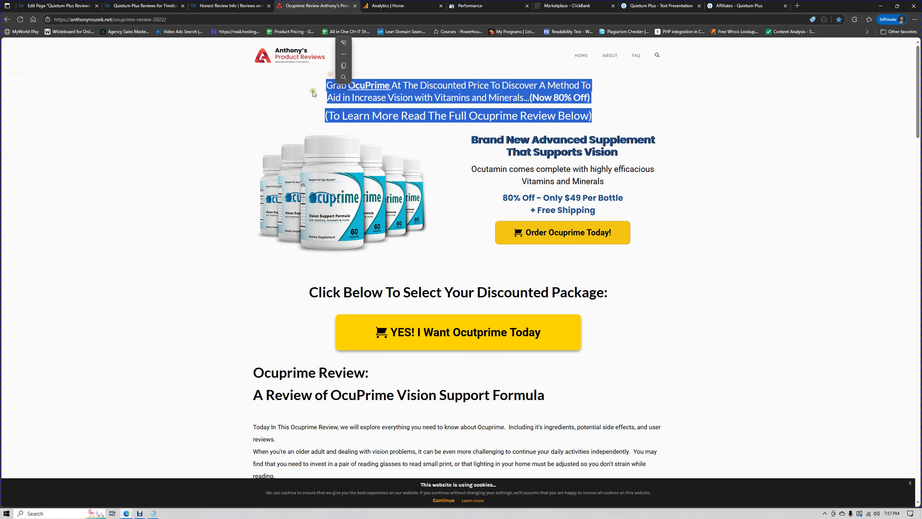
click(205, 147)
drag(325, 84, 561, 106)
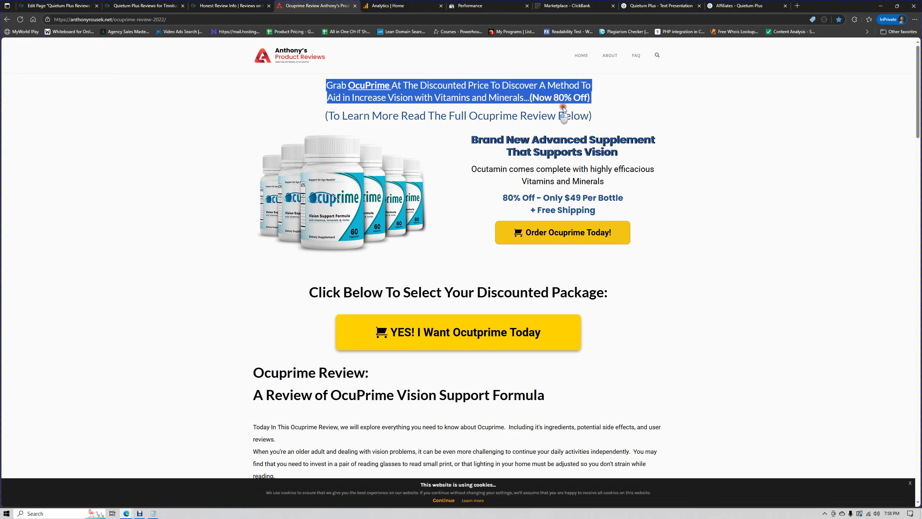
click(476, 116)
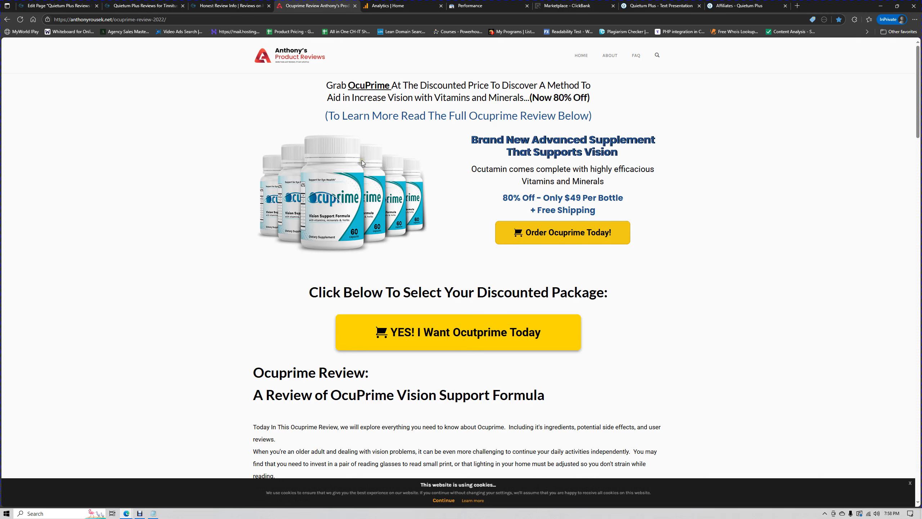
drag(326, 115, 601, 124)
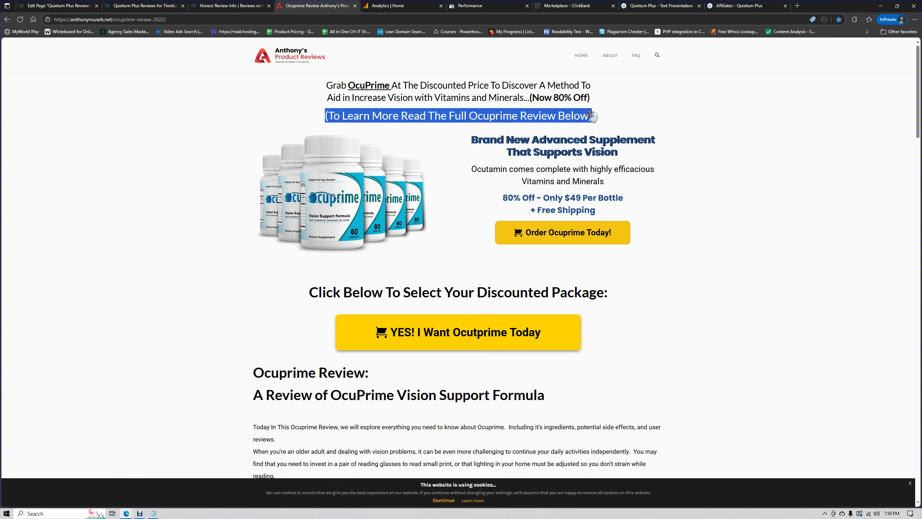
click(468, 114)
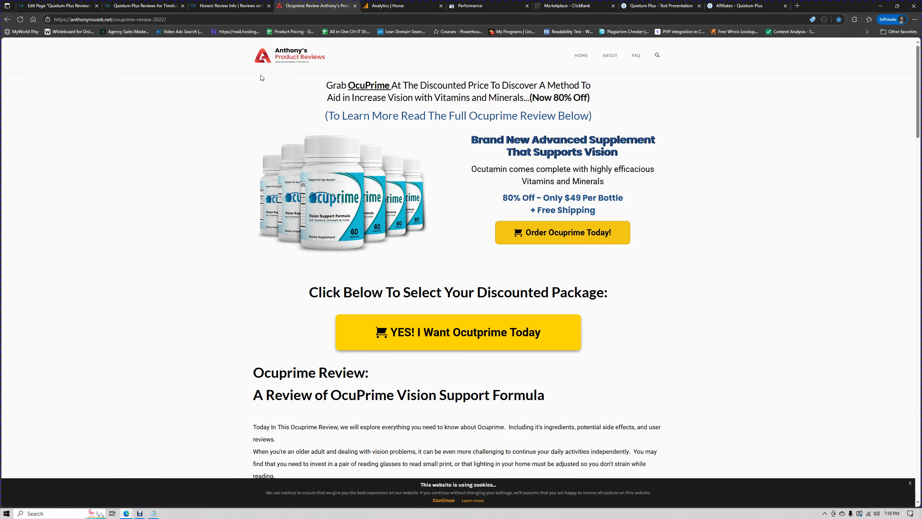
Place the Ocuprime review tab directly beside the Quietum Plus page tab and select the discount headline on the Ocuprime page.
click(225, 4)
click(158, 4)
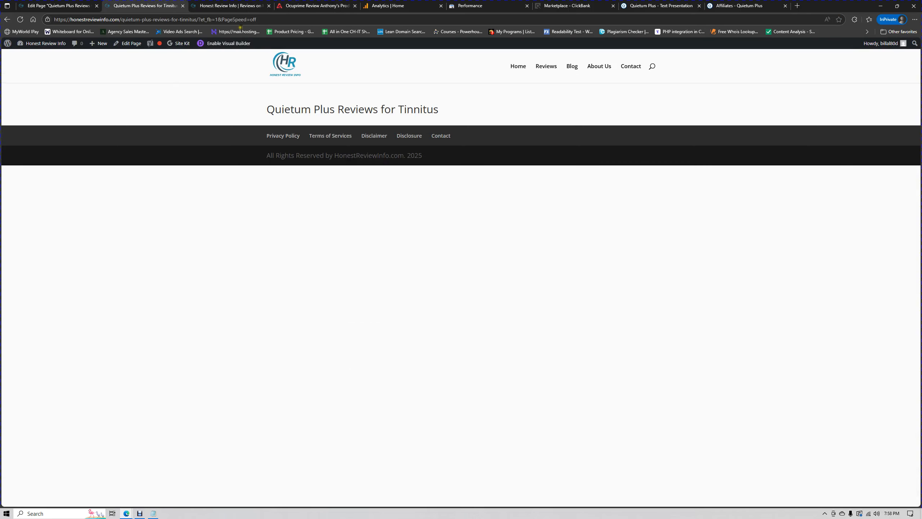
click(236, 5)
drag(291, 4, 208, 4)
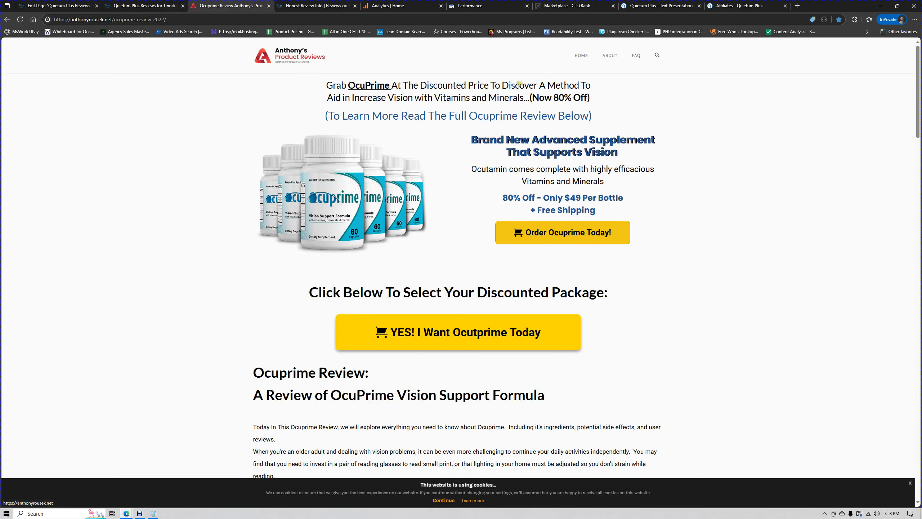
drag(322, 84, 592, 102)
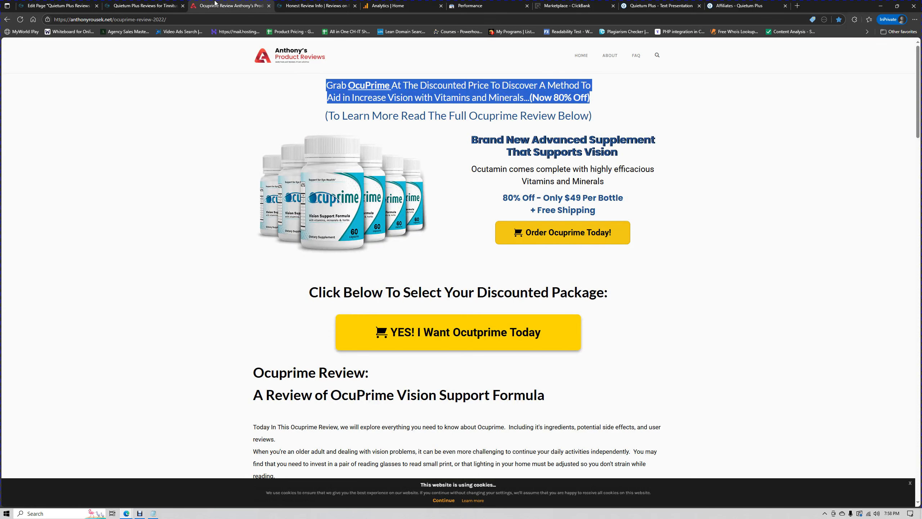
Enable the Visual Builder on the Quietum Plus page, decline restoring the browser backup, and start building from scratch.
click(187, 5)
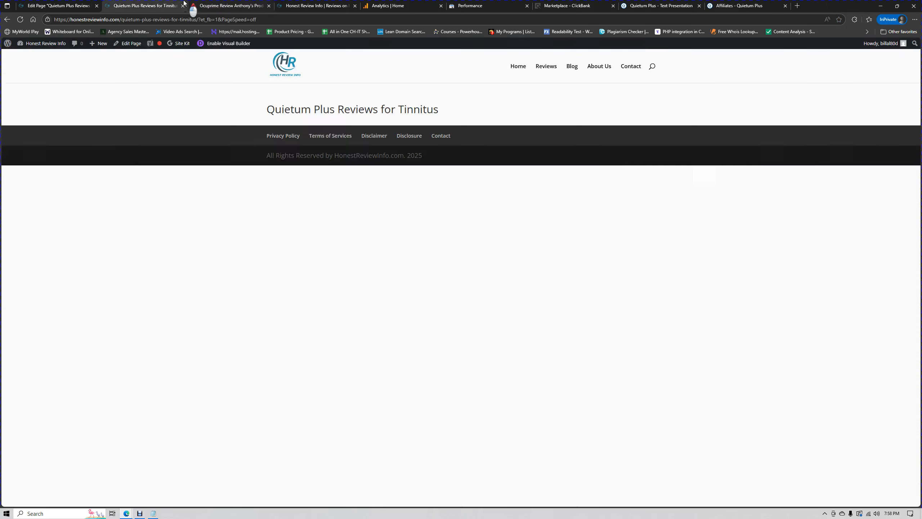
click(215, 45)
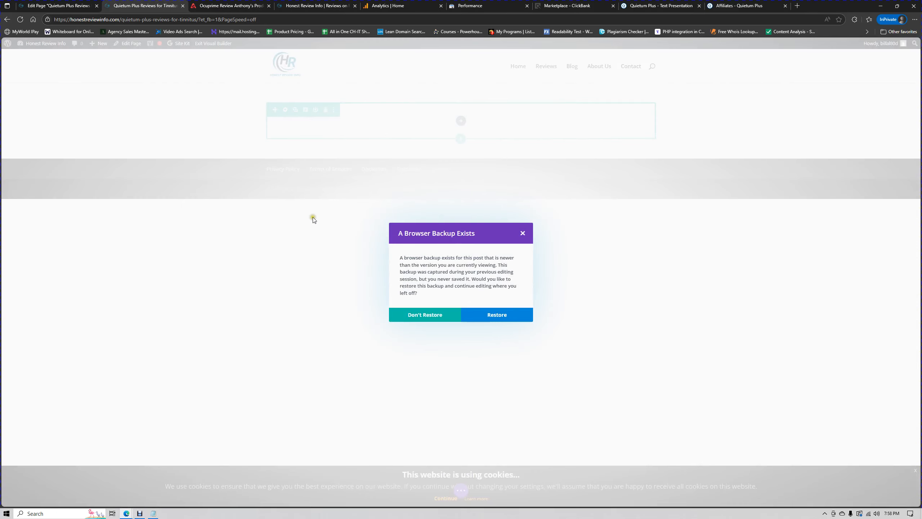
click(433, 315)
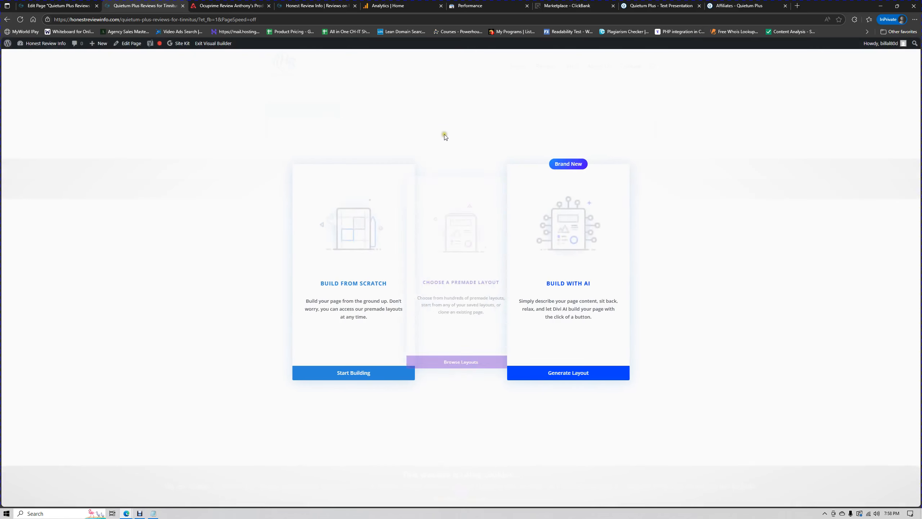
click(322, 378)
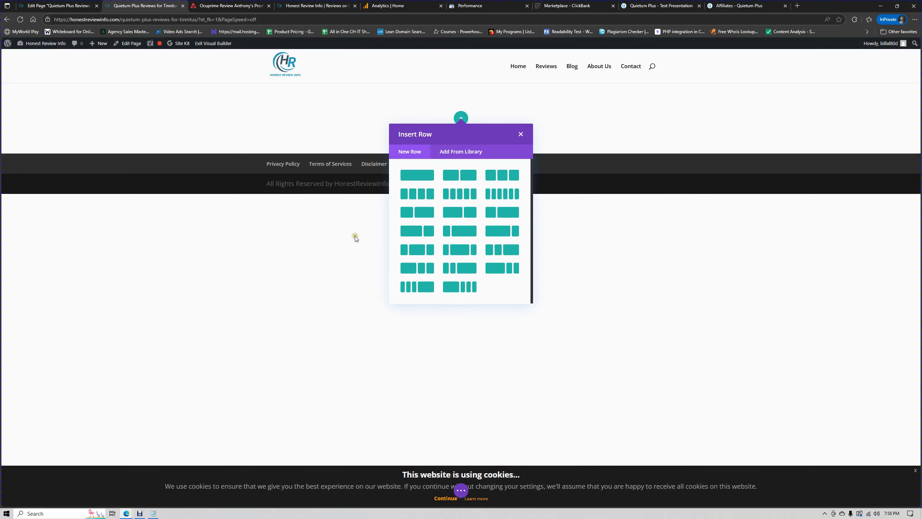
Insert a single-column row with a Text module in it.
click(420, 173)
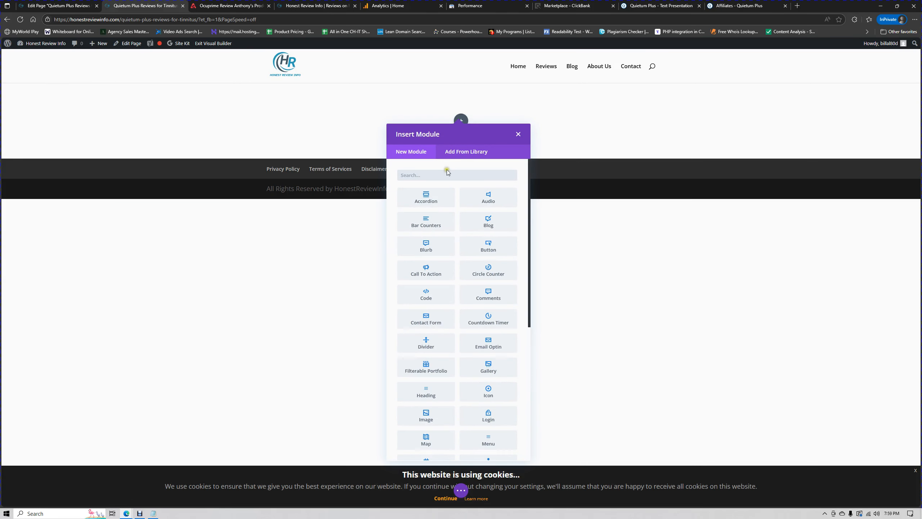
text(text)
click(428, 195)
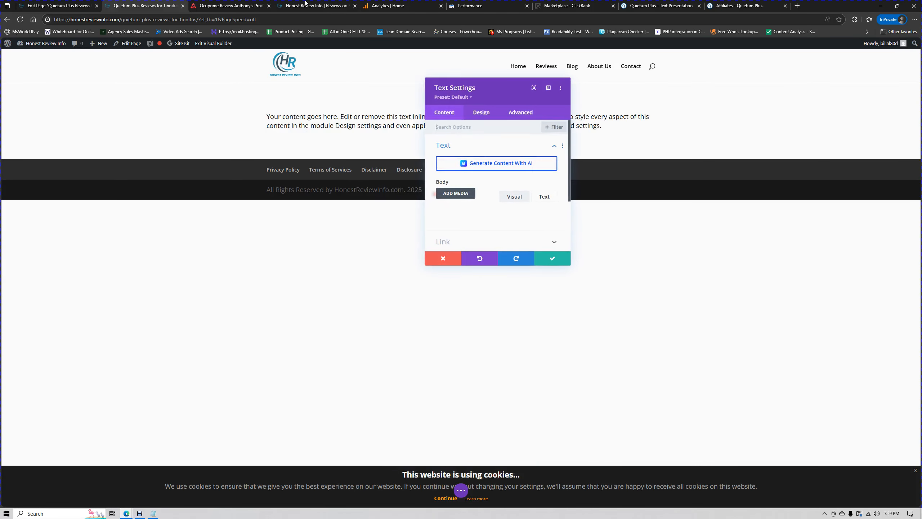
Copy the selected Ocuprime discount headline and replace the Text module's placeholder body with it.
click(263, 4)
right_click(352, 87)
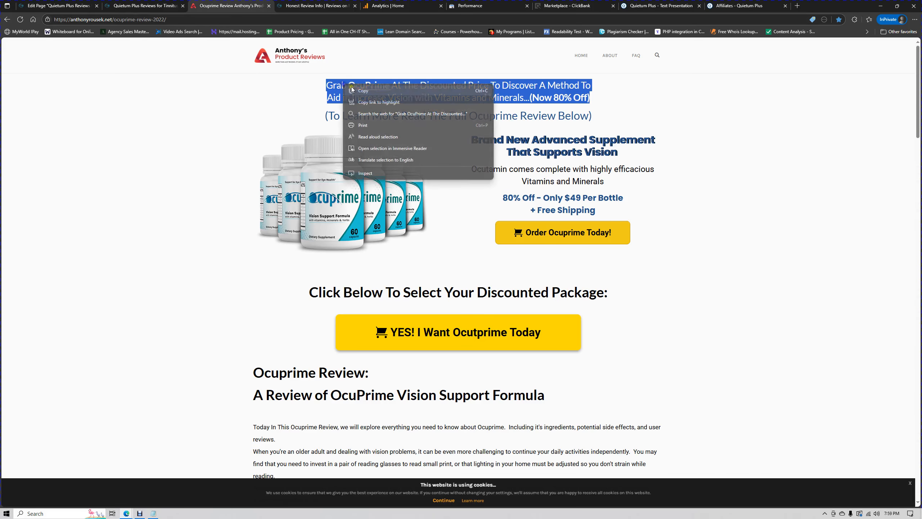
click(352, 91)
click(145, 6)
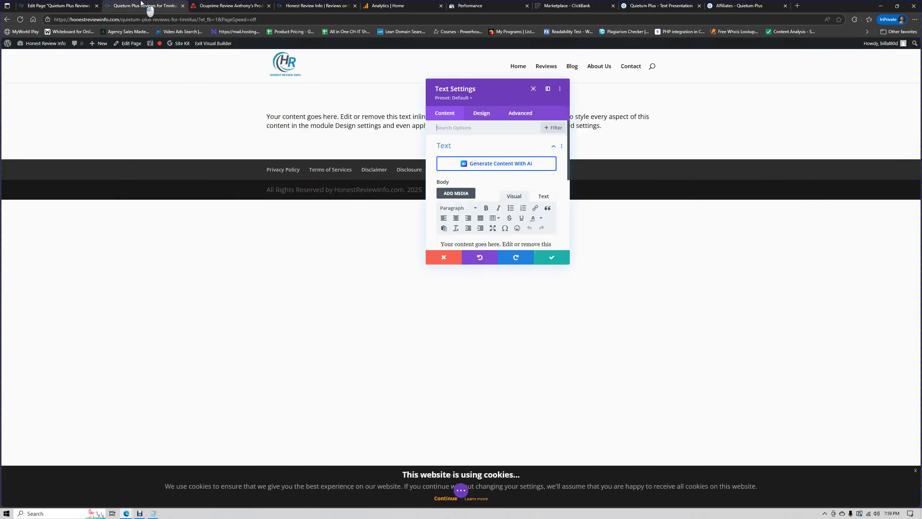
click(500, 242)
key(ctrl+a)
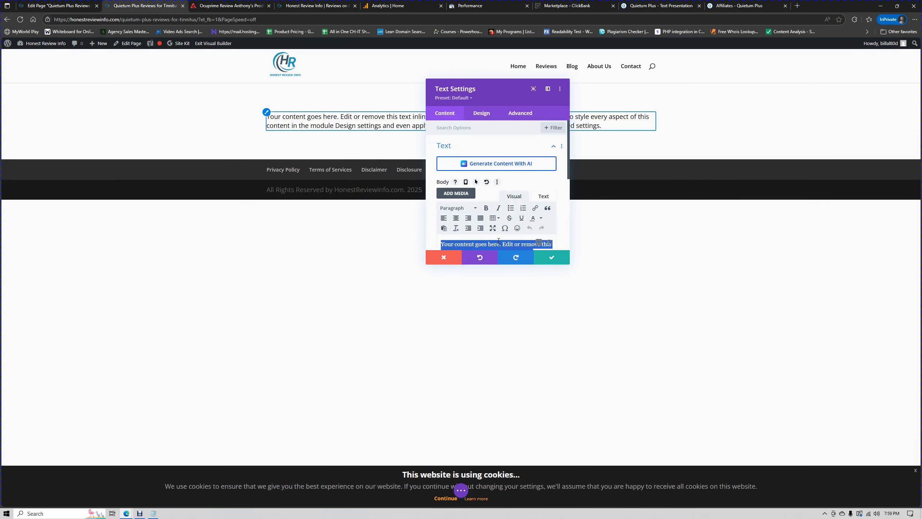
scroll(496, 235, down, 2)
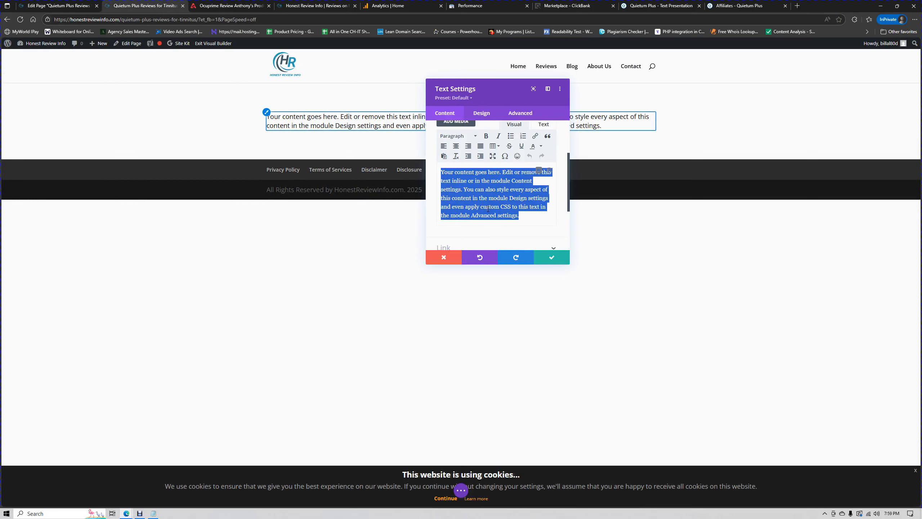
key(ctrl+v)
Format the whole pasted discount headline as Heading 1.
key(ctrl+a)
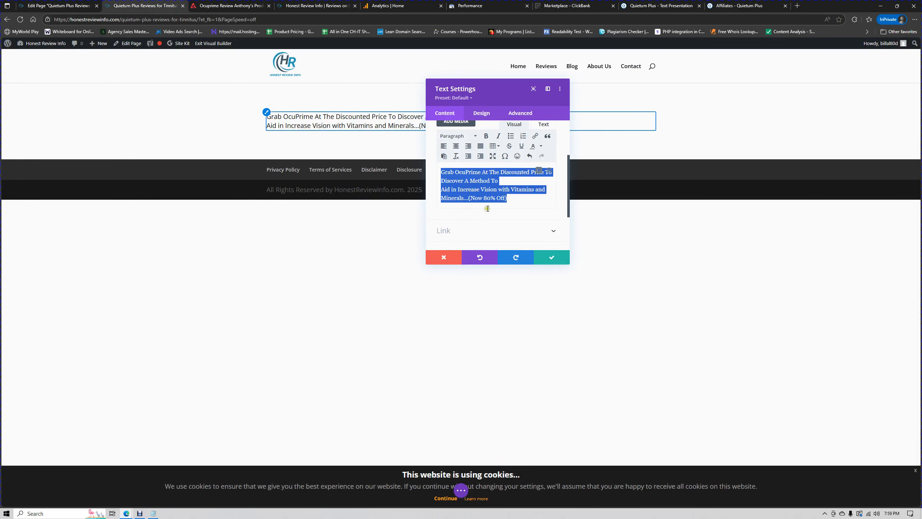
click(475, 136)
click(455, 172)
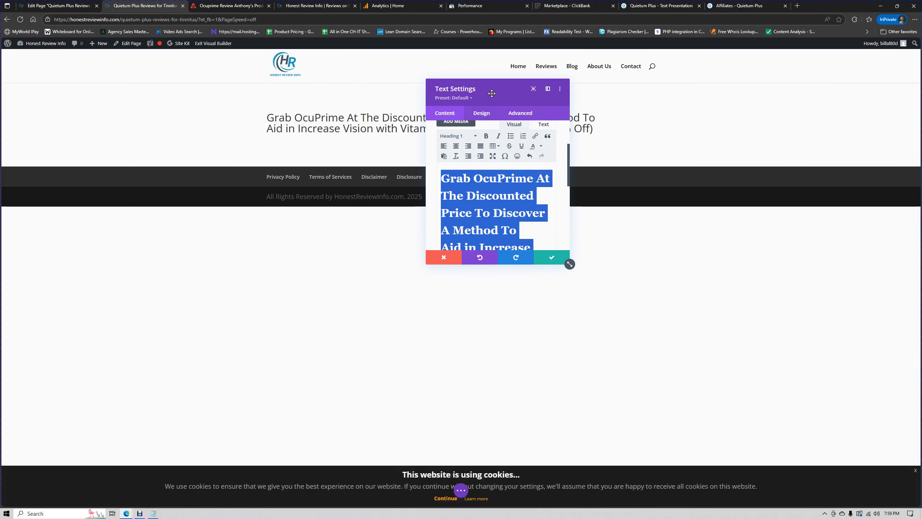
Style the headline's H1 heading text as bold, black and centre-aligned, with the settings dialog moved clear of the text.
drag(492, 93, 717, 114)
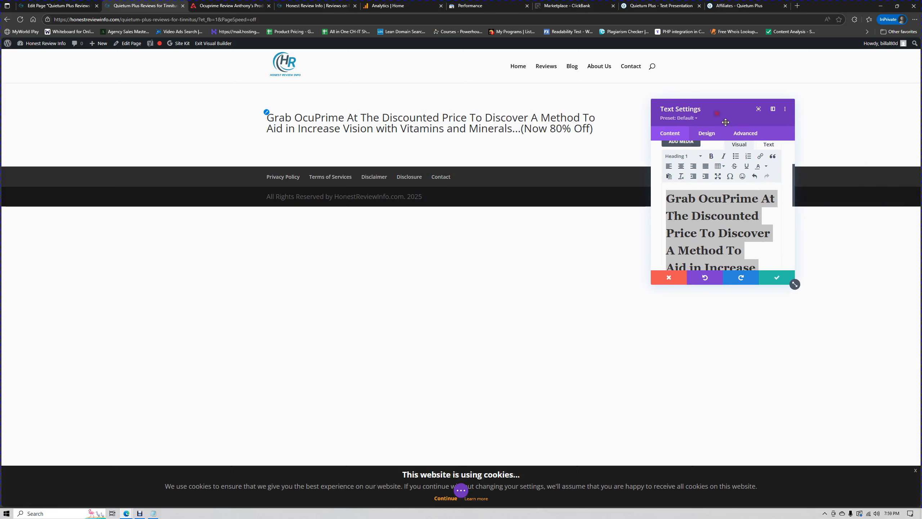
click(706, 133)
click(685, 188)
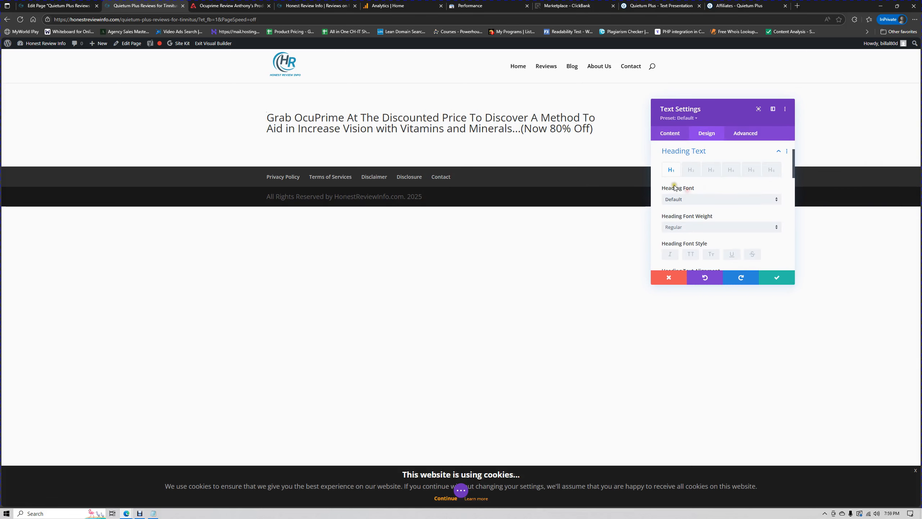
scroll(706, 217, down, 2)
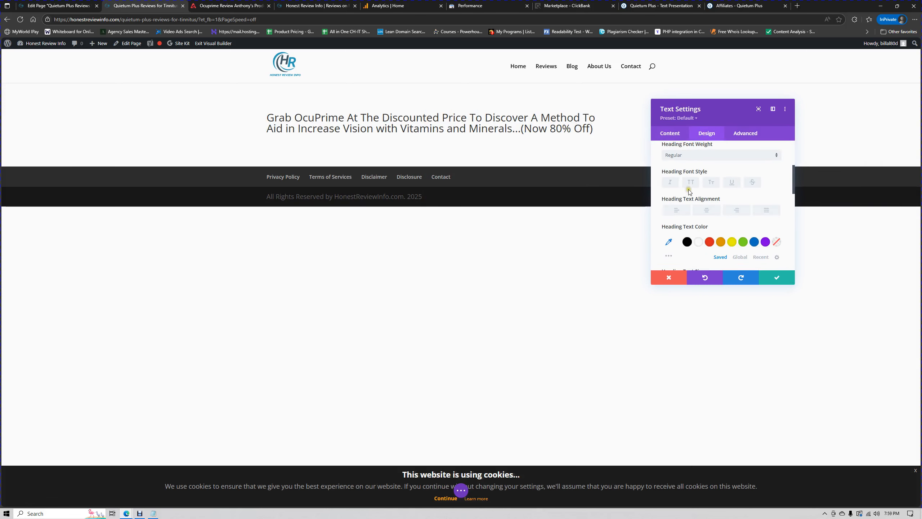
click(680, 156)
click(690, 231)
scroll(693, 204, down, 3)
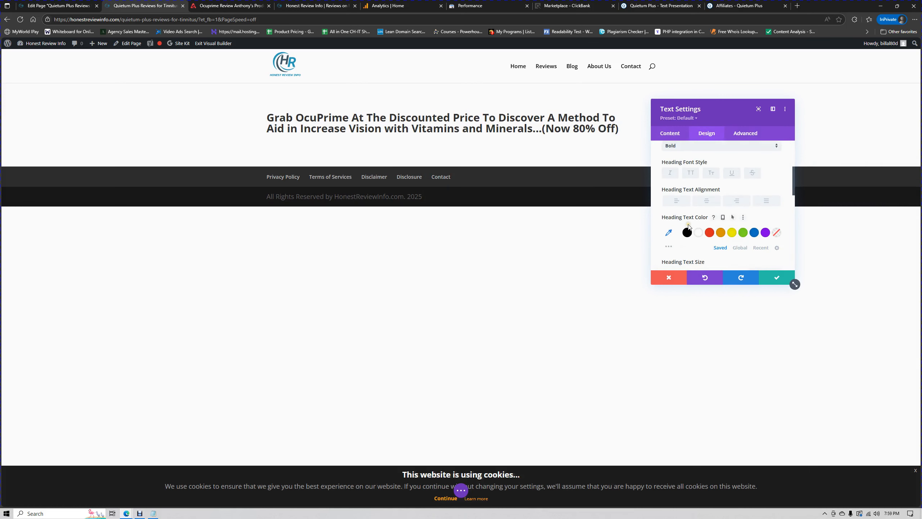
click(686, 206)
click(707, 174)
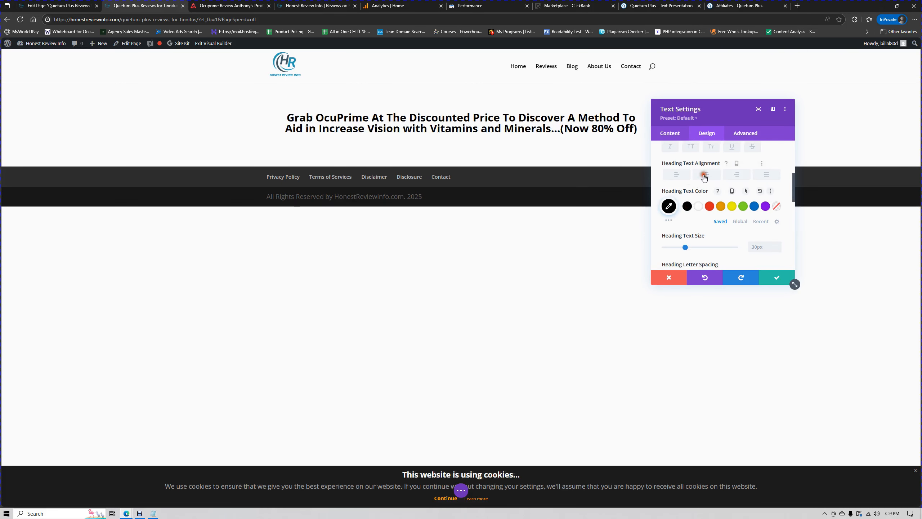
Set the headline's heading line height to 1.4em.
scroll(726, 228, down, 1)
scroll(755, 231, down, 3)
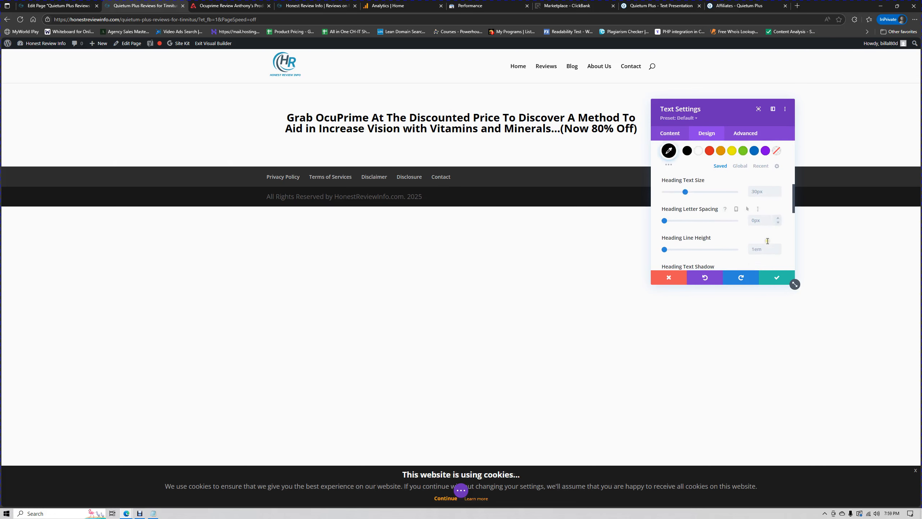
click(777, 231)
scroll(777, 231, up, 5)
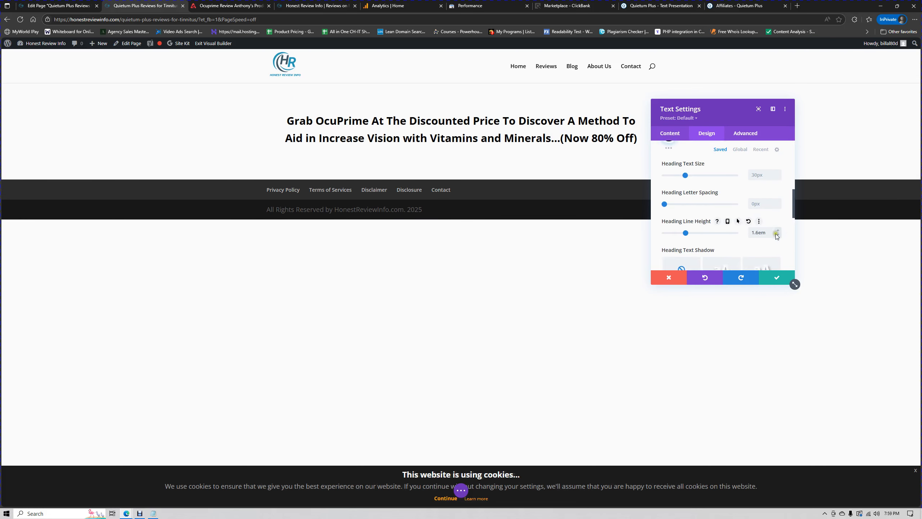
scroll(775, 233, down, 2)
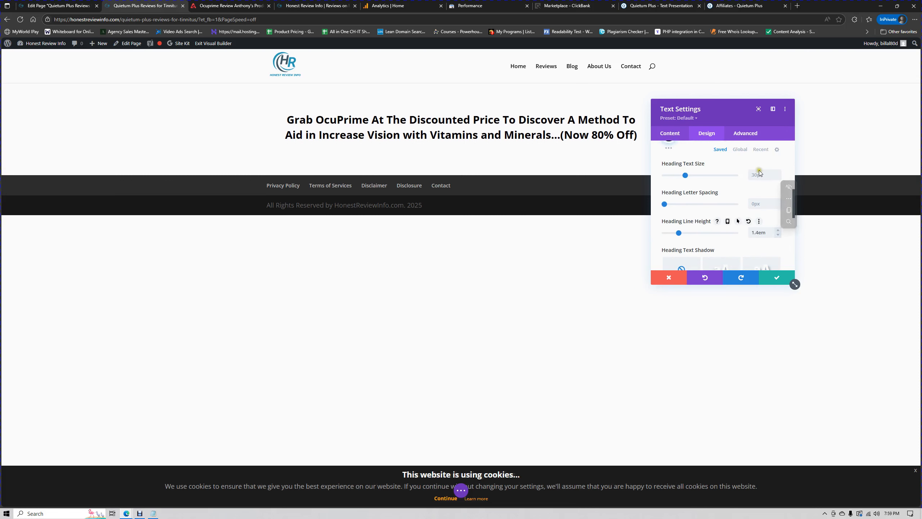
Set the headline's heading text size to 32px and save the Text module settings.
click(778, 172)
click(778, 173)
click(779, 173)
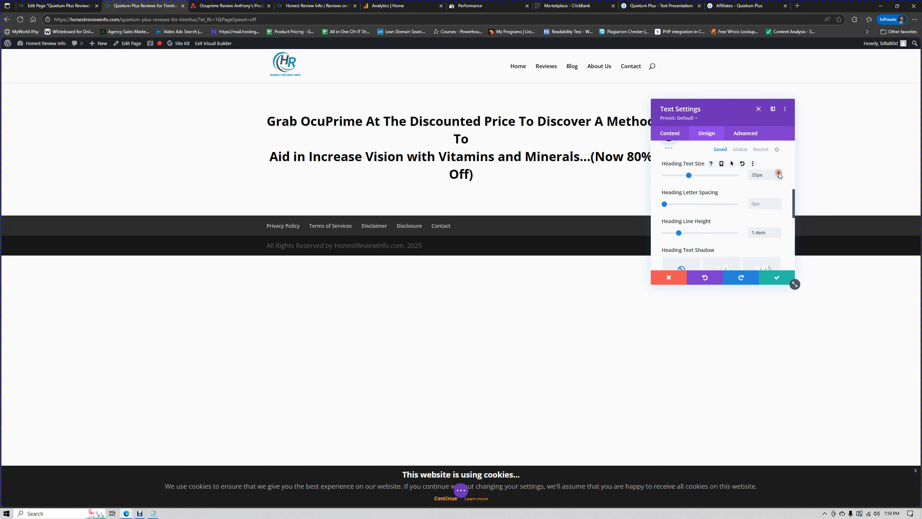
click(778, 177)
click(778, 178)
click(778, 177)
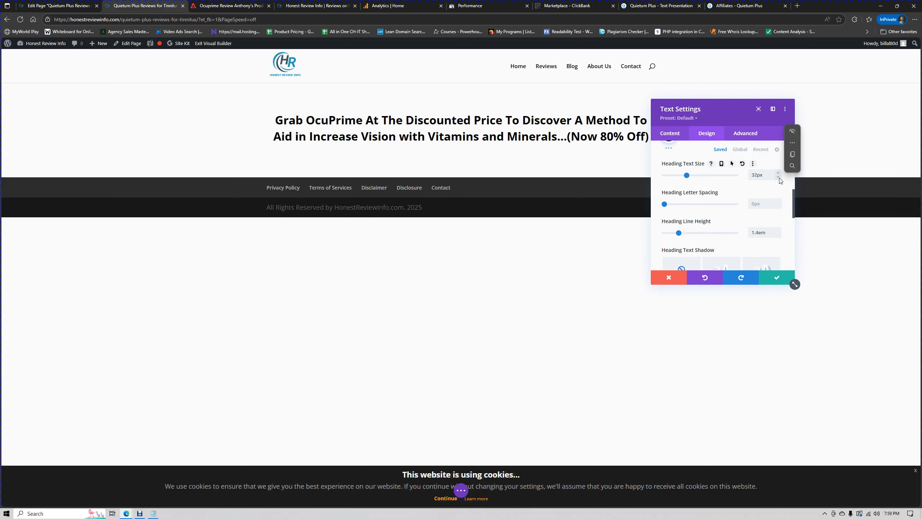
click(777, 179)
click(776, 277)
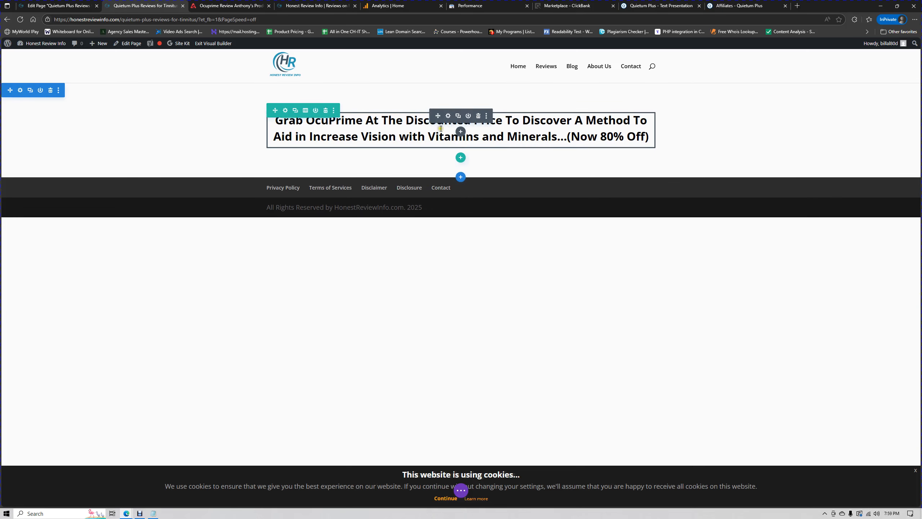
Copy the line "(To Learn More Read The Full Ocuprime Review Below)" from the Ocuprime page and return to the Quietum Plus builder.
click(250, 4)
click(394, 90)
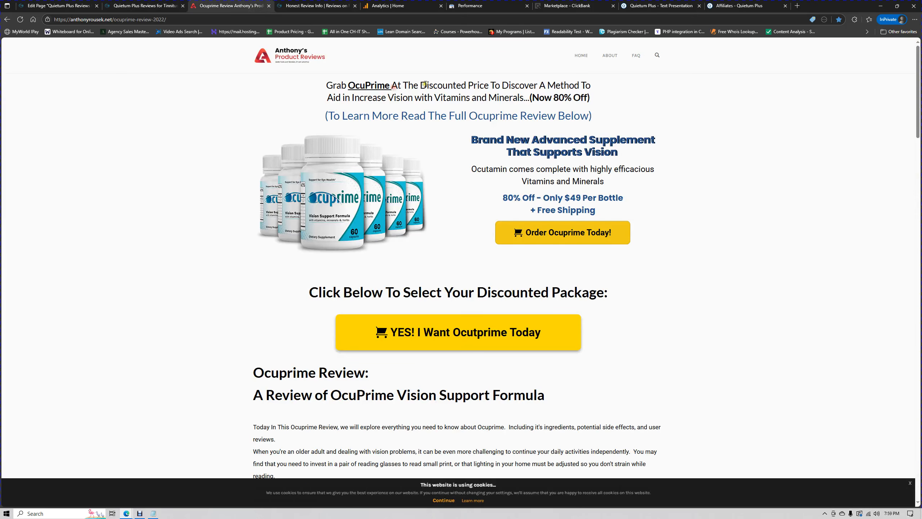
triple_click(551, 107)
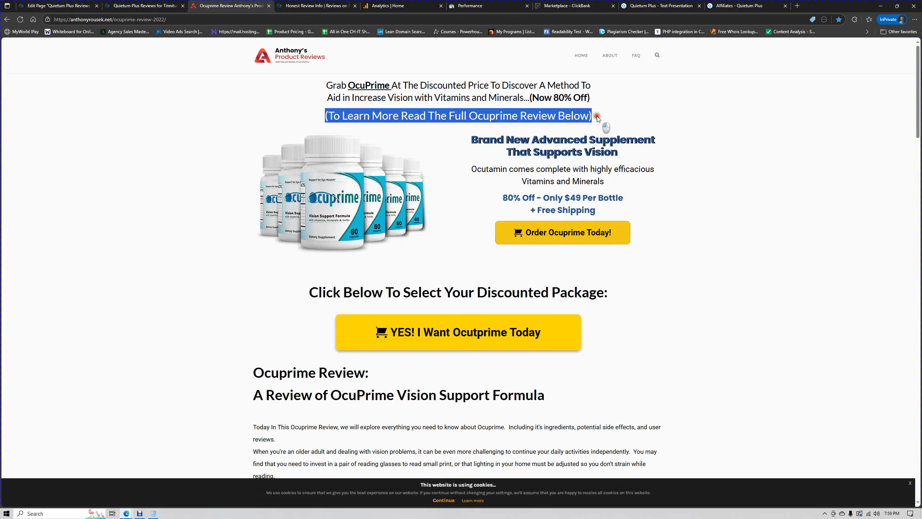
right_click(550, 116)
click(570, 121)
click(177, 4)
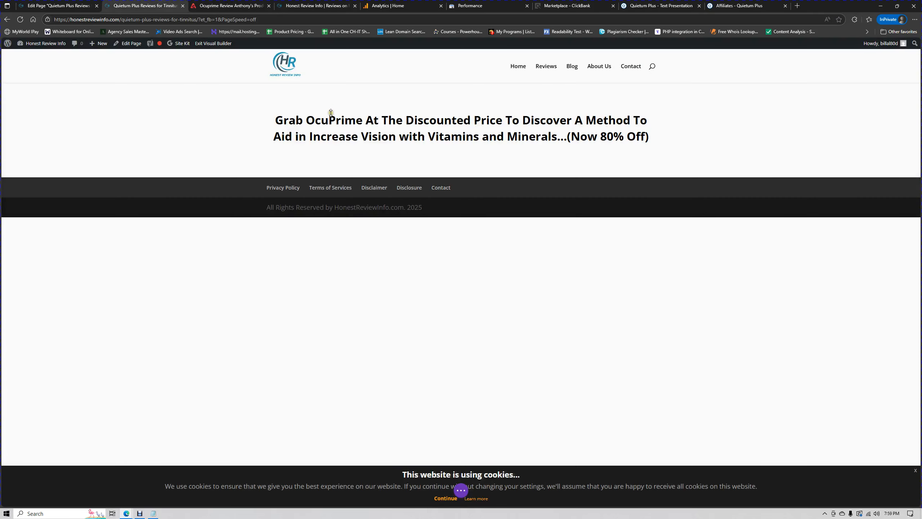
Insert a second Text module directly below the headline.
click(460, 132)
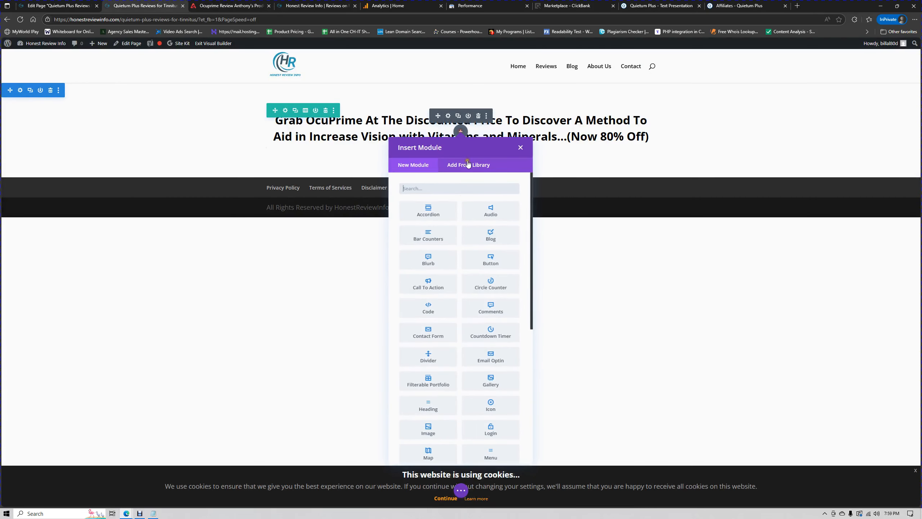
click(455, 189)
text(te)
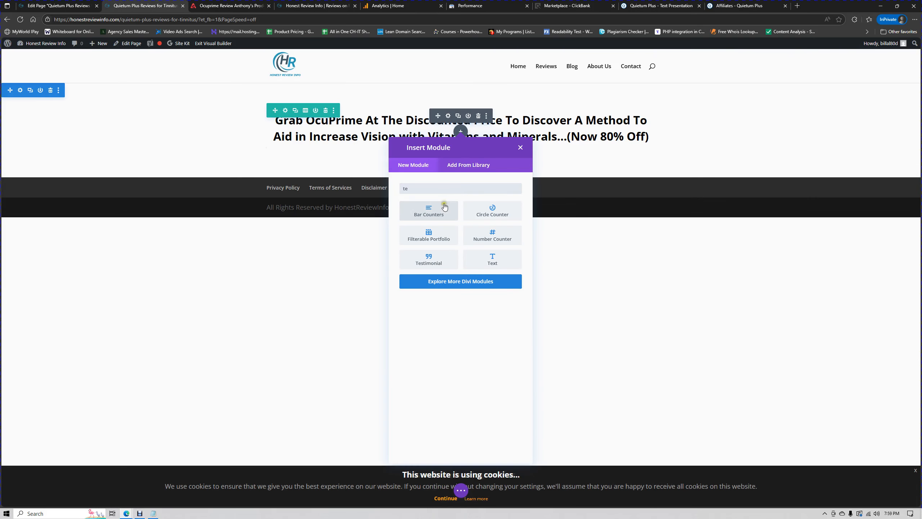
click(491, 251)
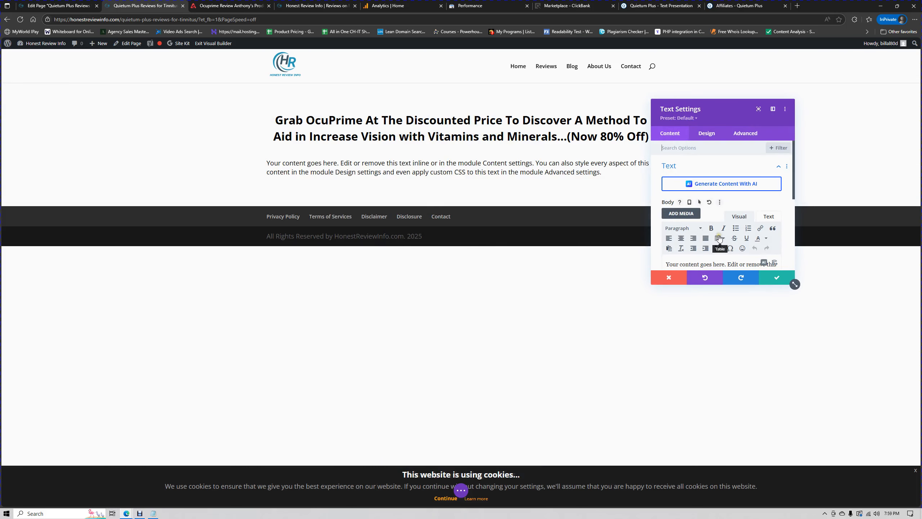
Replace the second Text module's placeholder body with the copied "(To Learn More Read The Full Ocuprime Review Below)" line.
scroll(711, 243, down, 1)
click(702, 227)
key(ctrl+a)
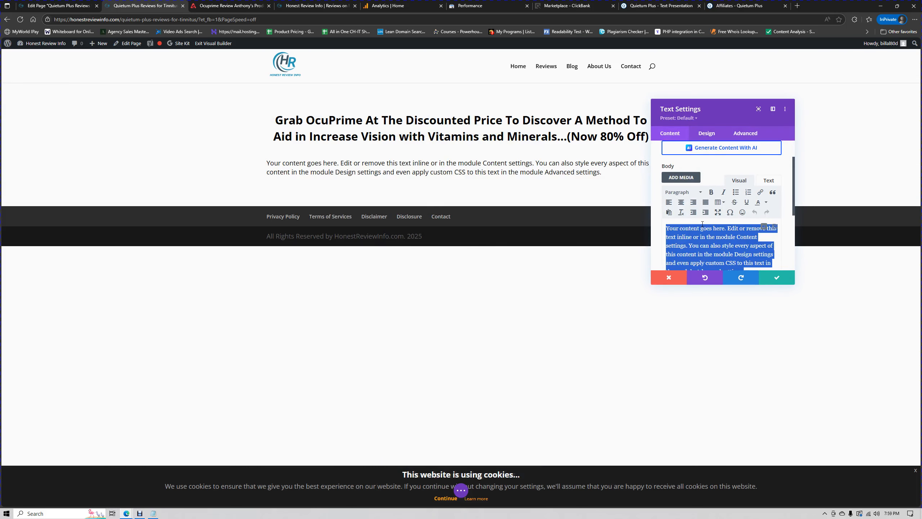
key(ctrl+v)
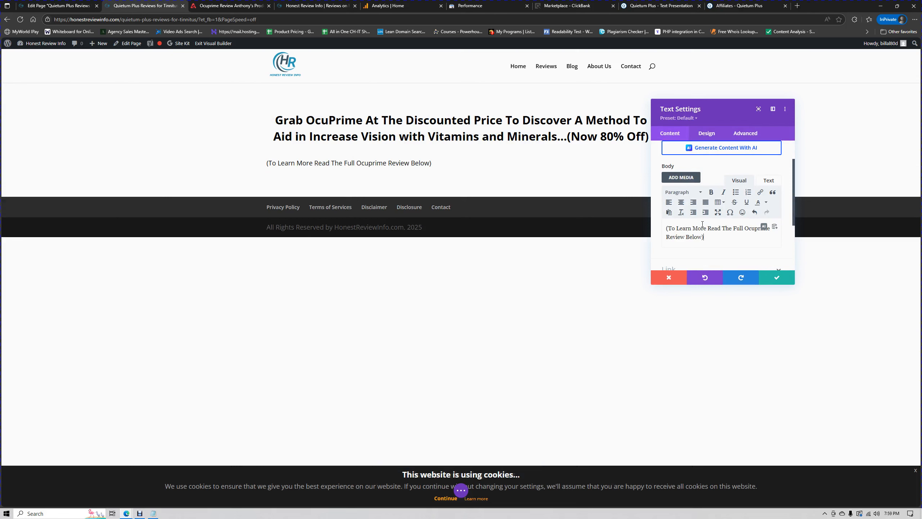
Set the second Text module's text size to 24px in its design settings.
click(707, 133)
click(682, 170)
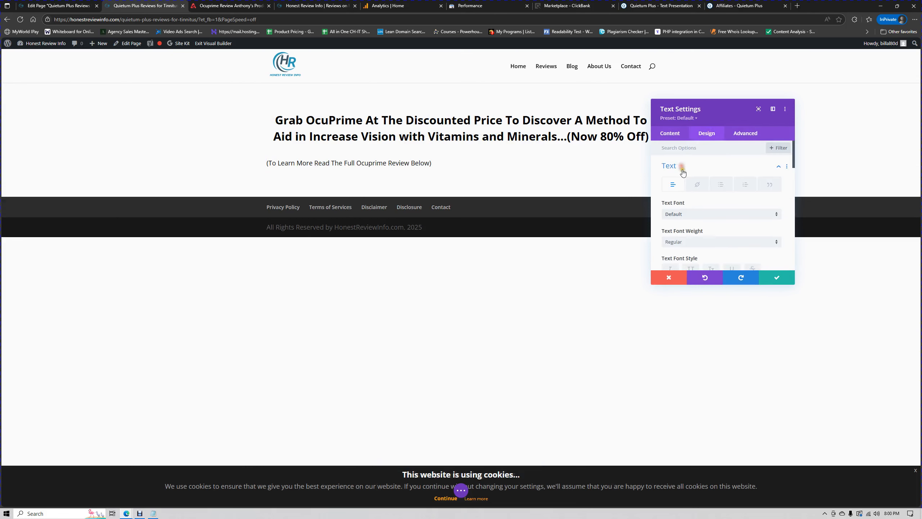
scroll(698, 211, down, 2)
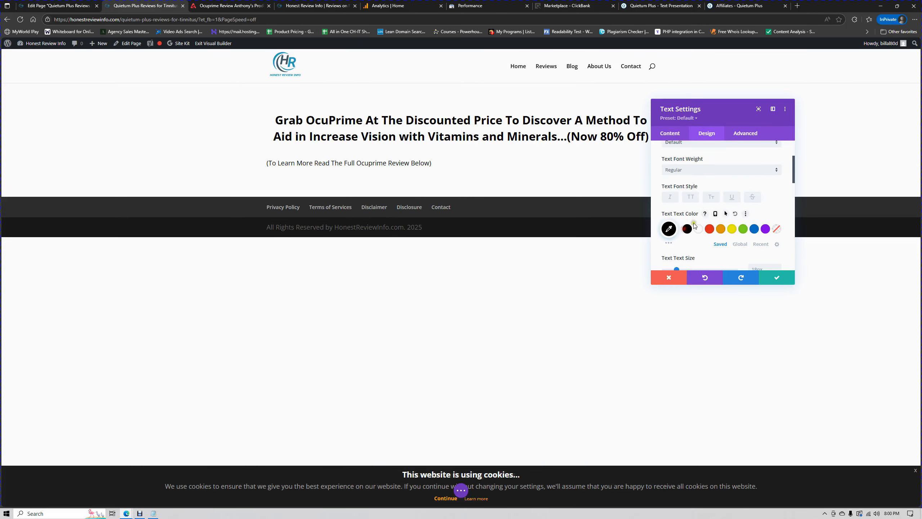
scroll(693, 224, down, 2)
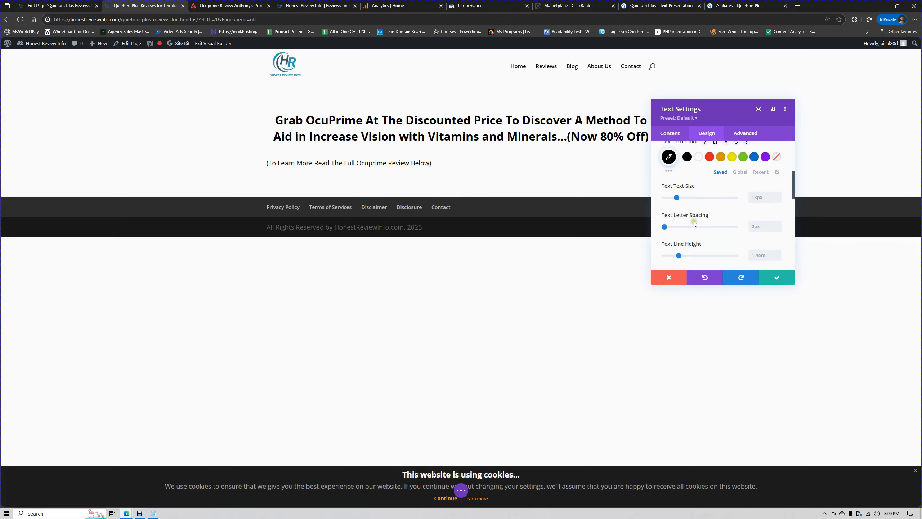
click(778, 196)
click(778, 196)
click(777, 196)
click(776, 196)
click(776, 194)
click(775, 195)
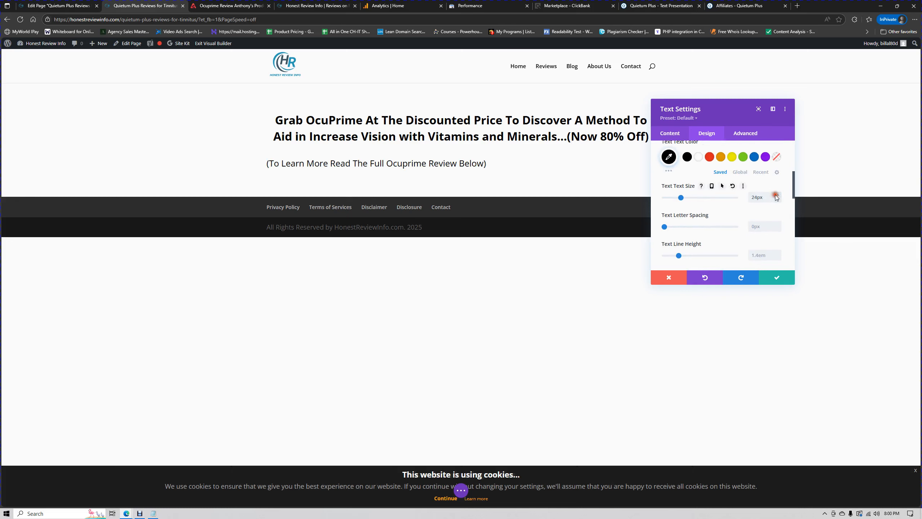
Colour the second Text module's text blue, centre-align it, and save the module settings.
click(753, 156)
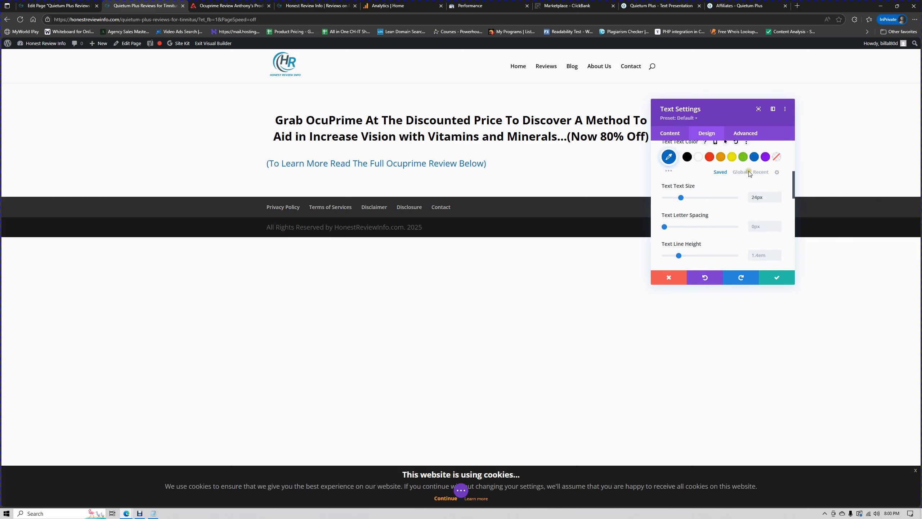
scroll(746, 203, down, 1)
scroll(712, 205, down, 3)
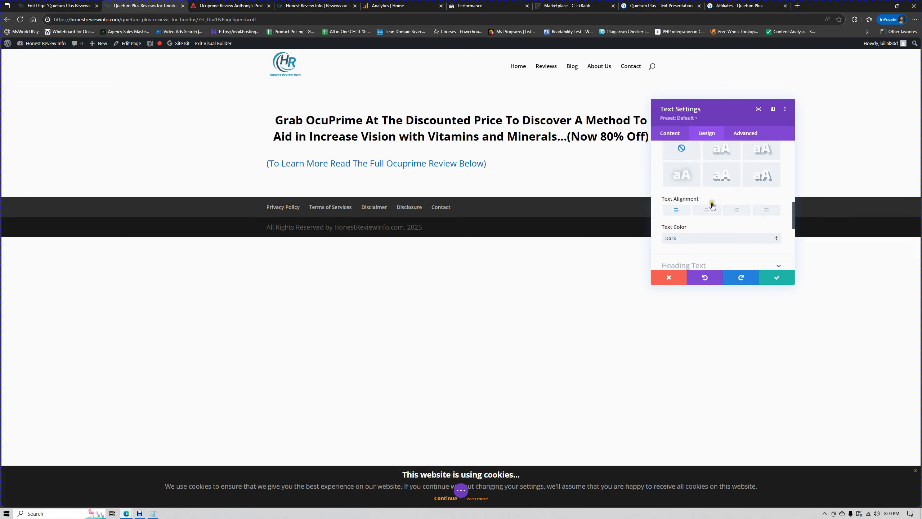
click(707, 210)
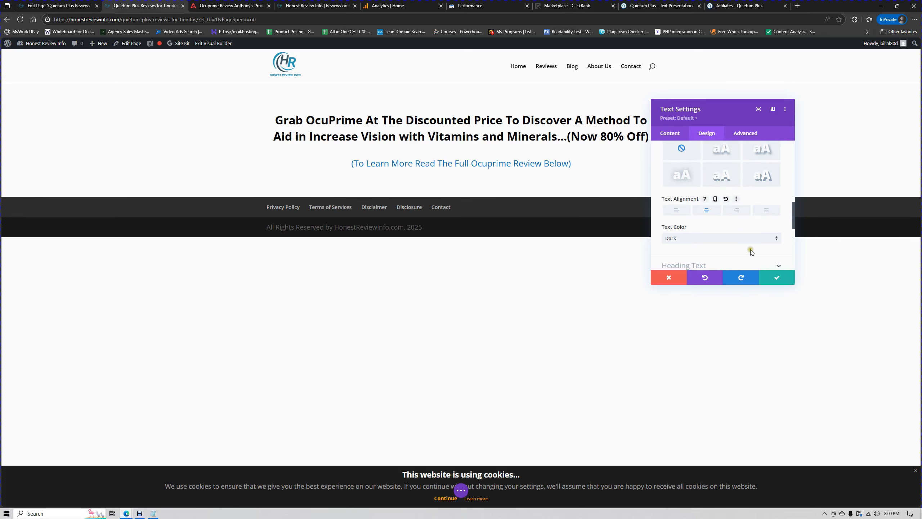
click(780, 282)
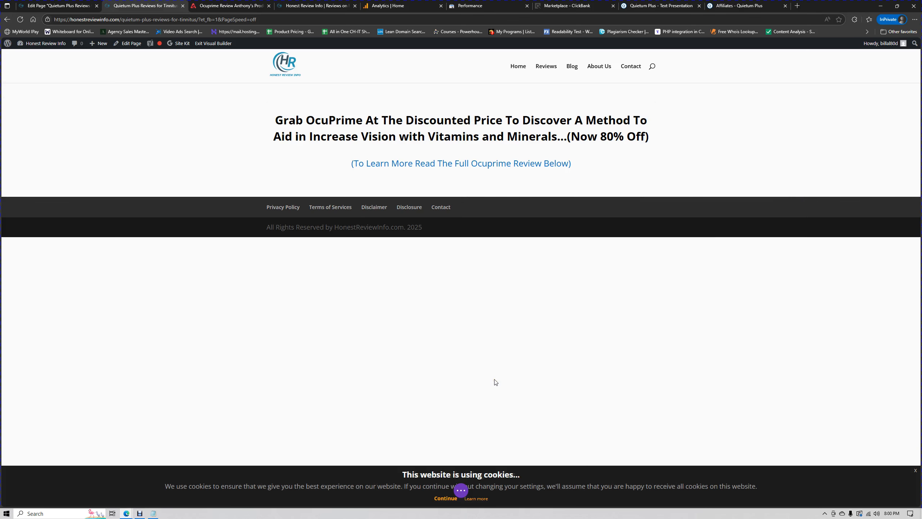
Switch to File Explorer and copy Quietum Plus.json from the divi templates folder in OneDrive.
key(super+e)
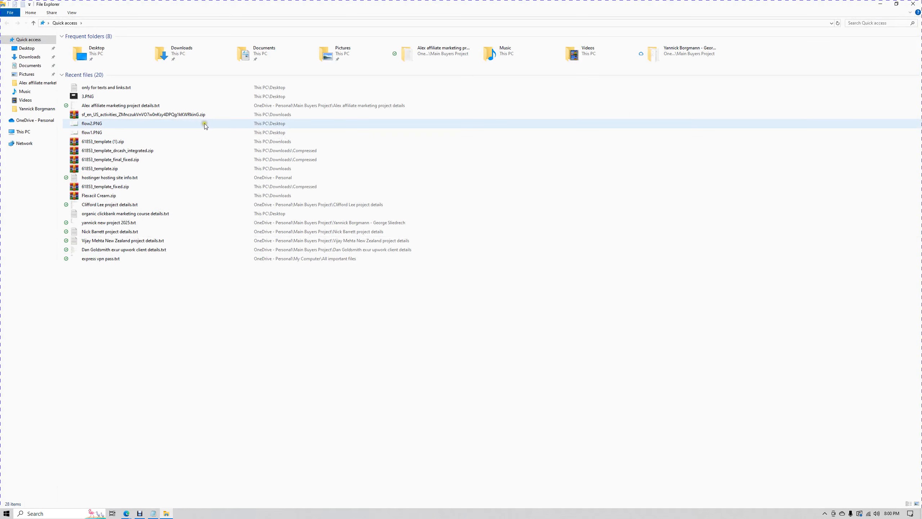
click(42, 121)
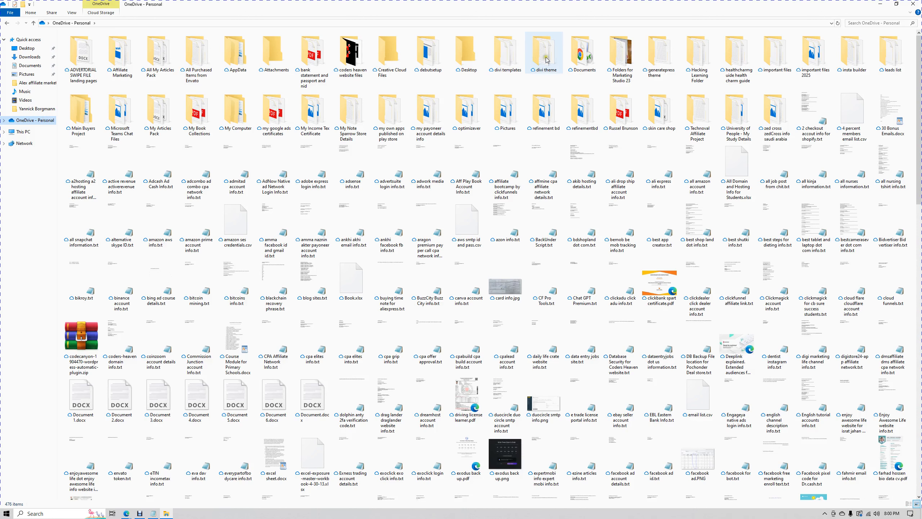
double_click(505, 56)
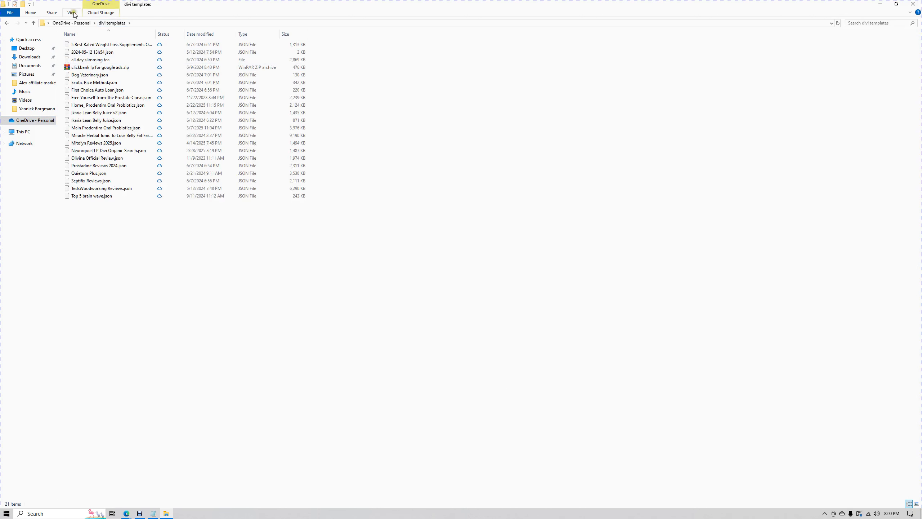
click(73, 13)
click(118, 23)
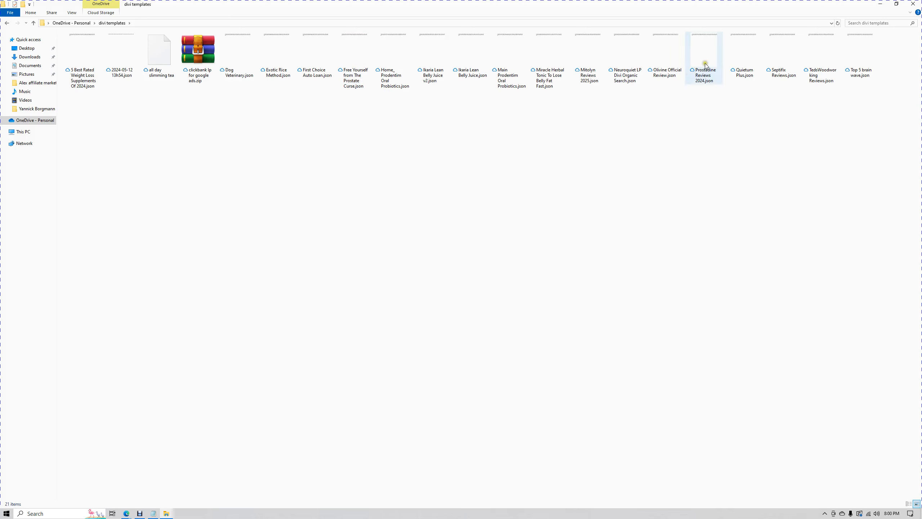
click(737, 57)
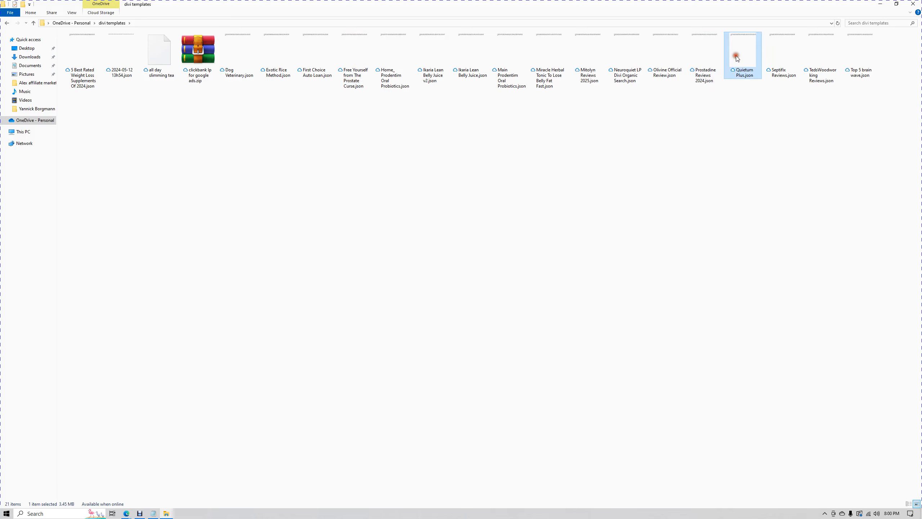
Minimize the open windows and paste the copied Quietum Plus.json template onto the desktop.
click(878, 3)
click(878, 3)
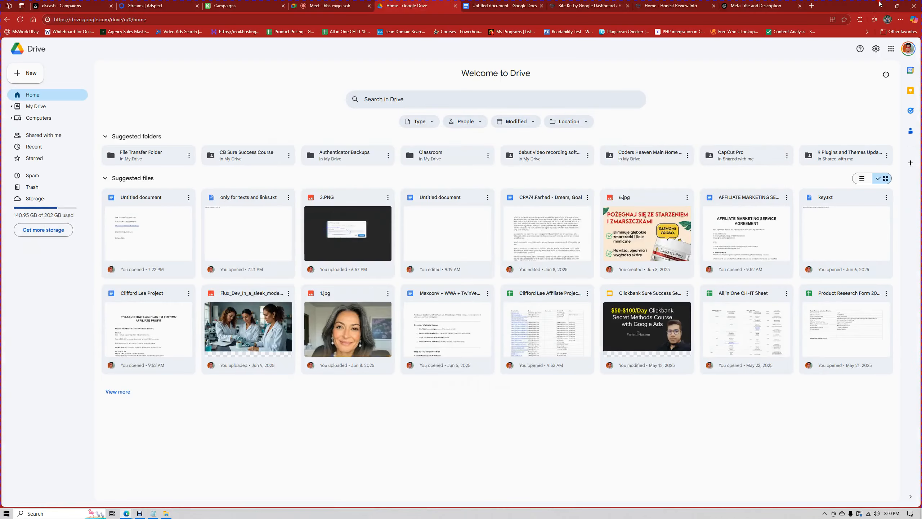
click(878, 3)
click(738, 136)
right_click(222, 163)
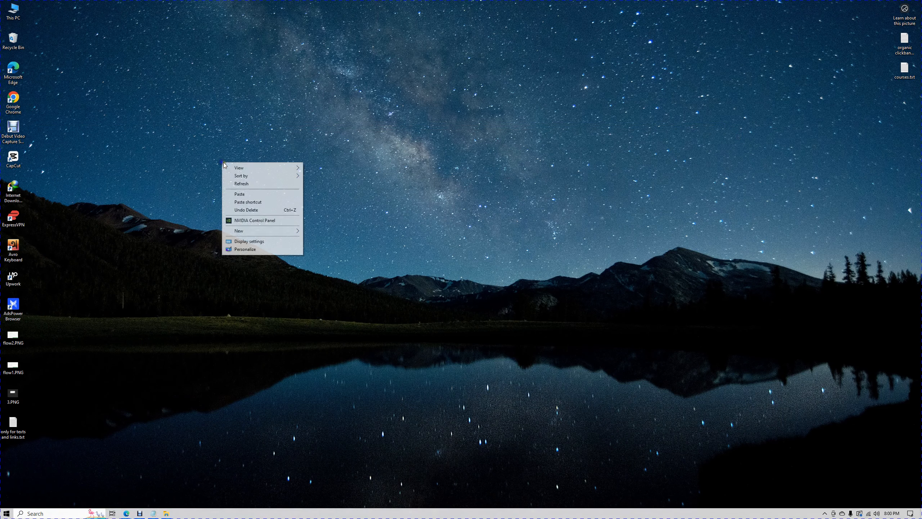
click(253, 193)
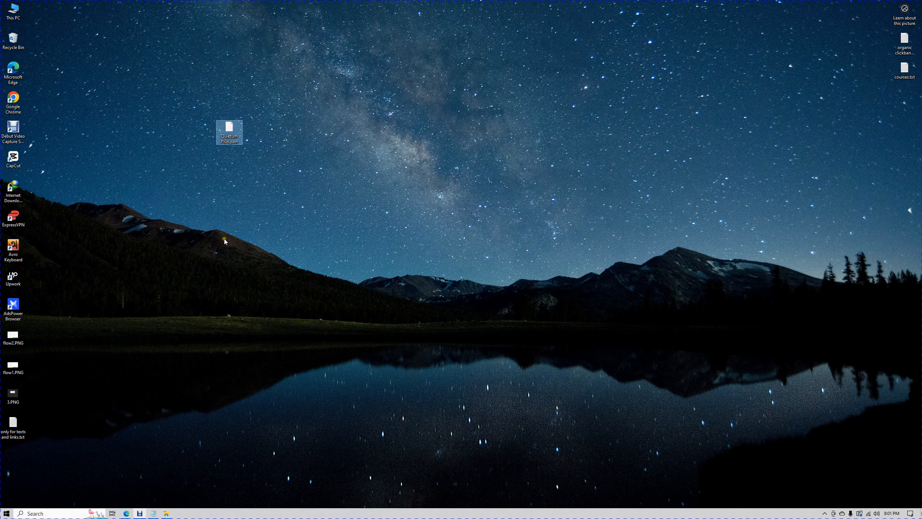
Switch back to the Quietum Plus page in the browser and open the Divi builder's layout import options.
mouse_move(126, 513)
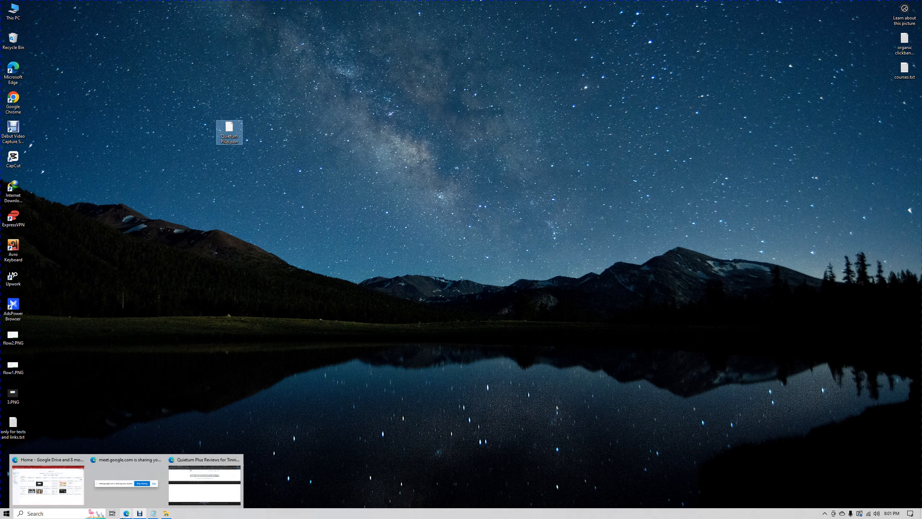
click(60, 497)
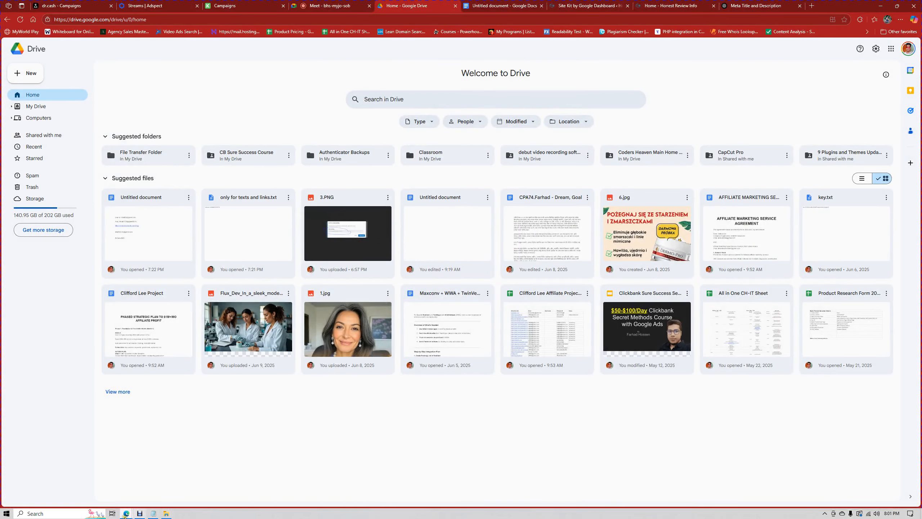
mouse_move(125, 512)
click(202, 484)
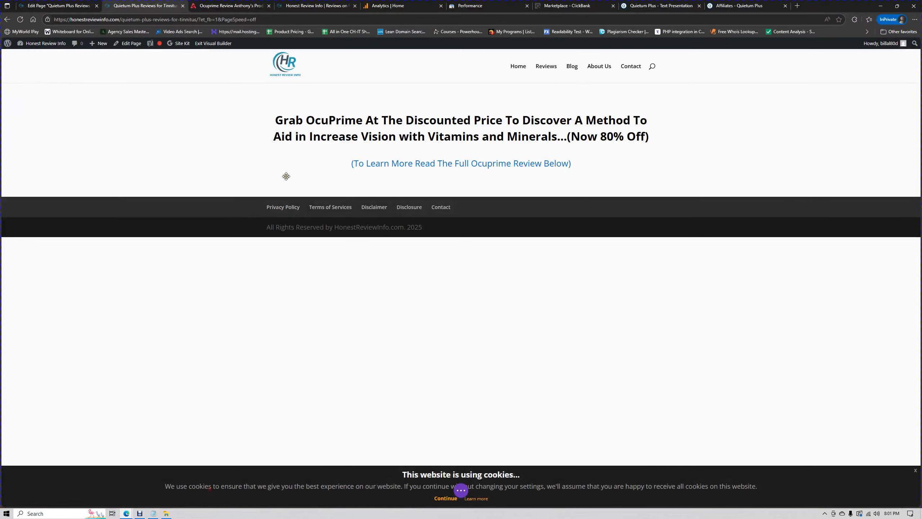
click(461, 490)
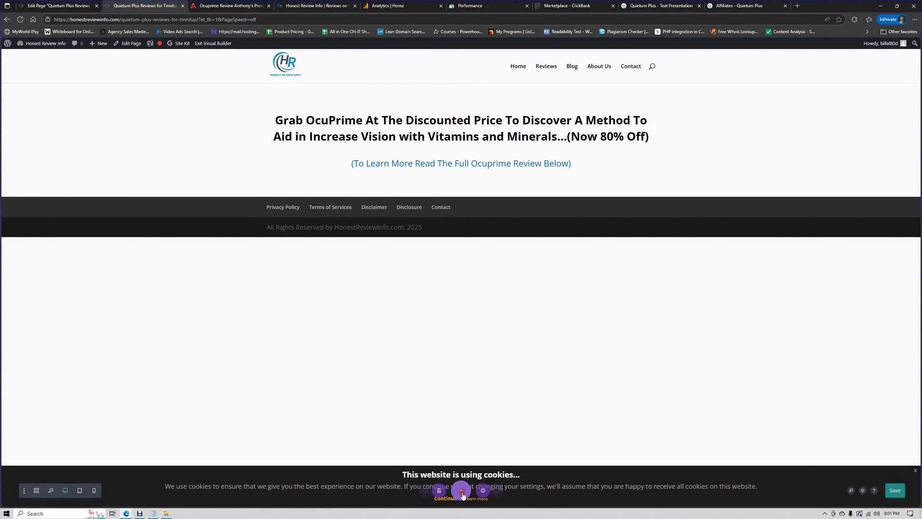
click(534, 490)
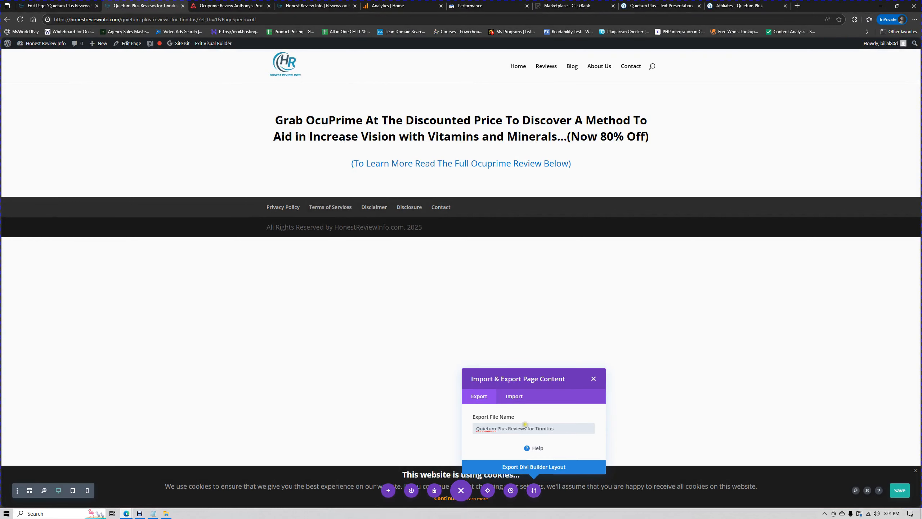
click(515, 397)
Import the Quietum Plus.json layout from the desktop with Replace Existing Content enabled.
click(534, 385)
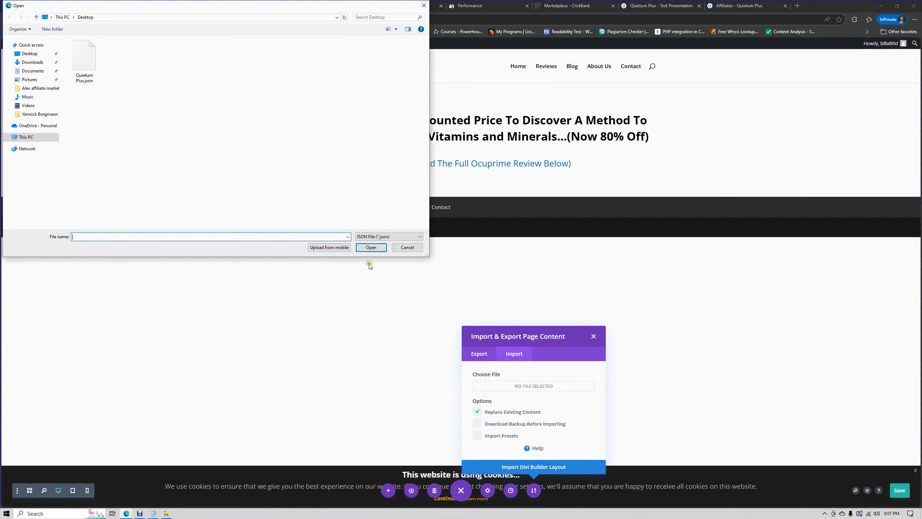
click(48, 53)
click(93, 64)
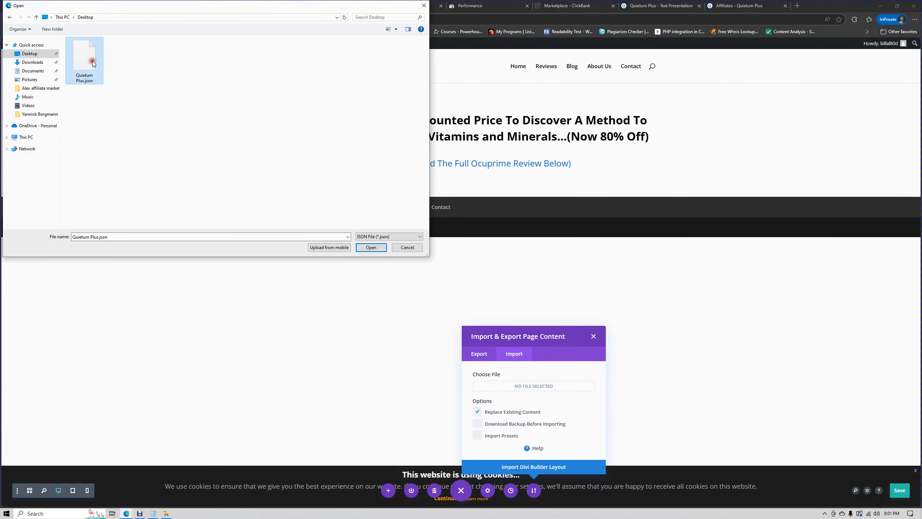
double_click(93, 64)
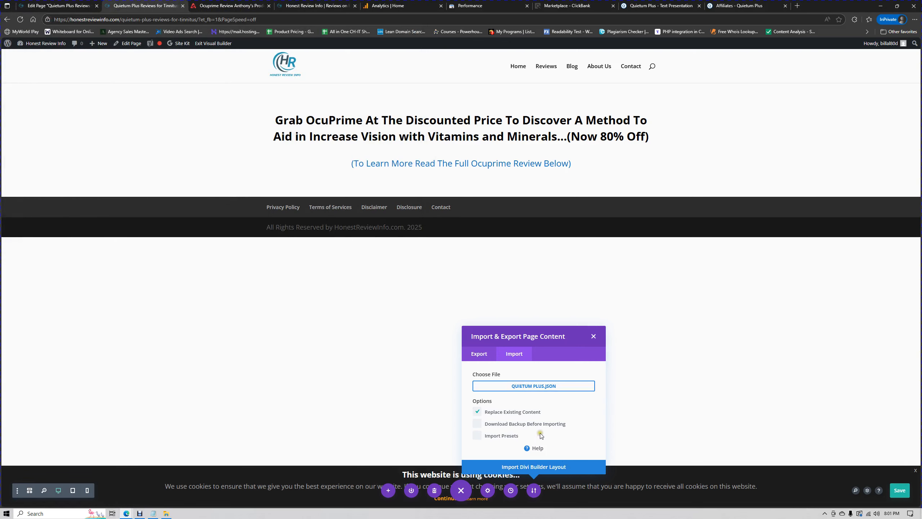
click(532, 468)
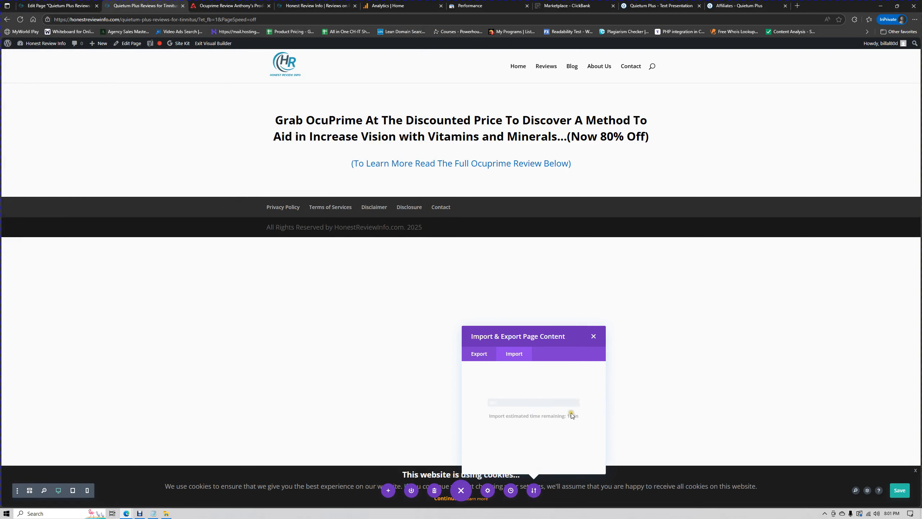
click(587, 372)
click(586, 373)
click(584, 371)
click(581, 372)
click(57, 4)
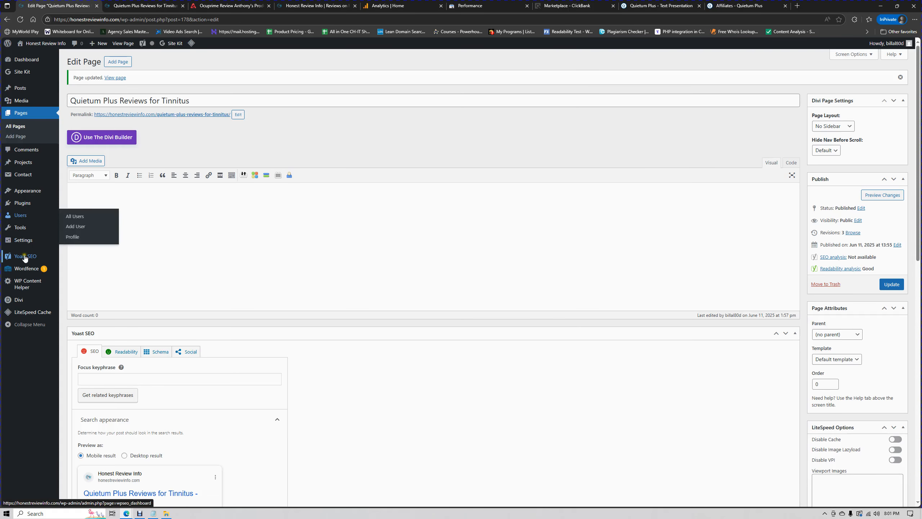
mouse_move(32, 260)
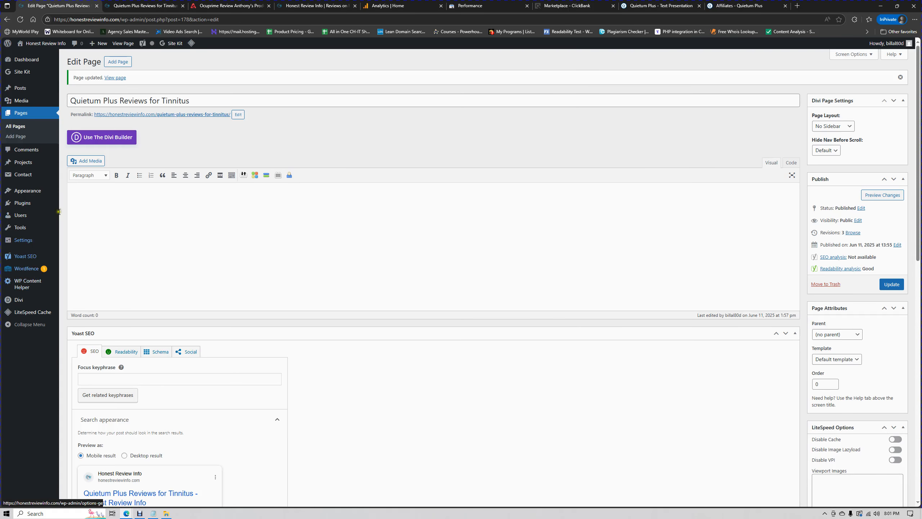
click(135, 3)
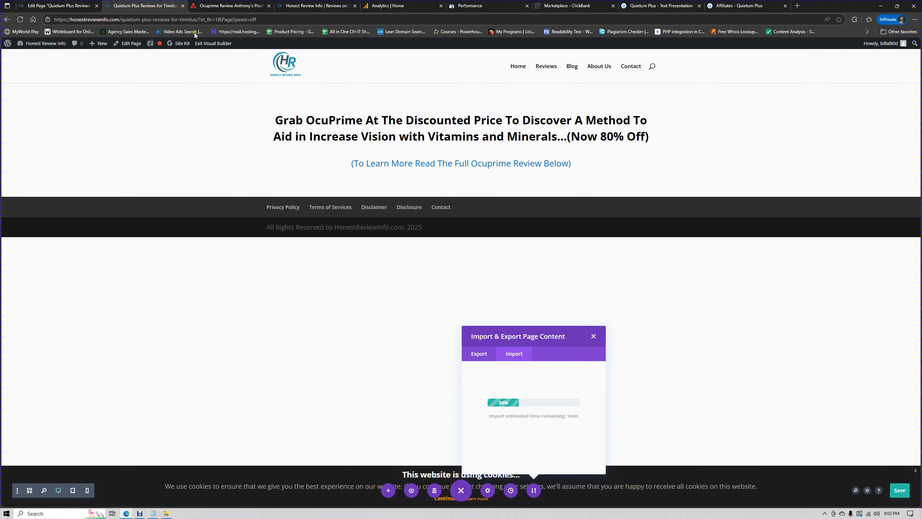
click(255, 4)
mouse_move(919, 116)
mouse_down()
mouse_move(920, 397)
mouse_move(920, 105)
mouse_up()
click(133, 5)
click(585, 298)
click(590, 403)
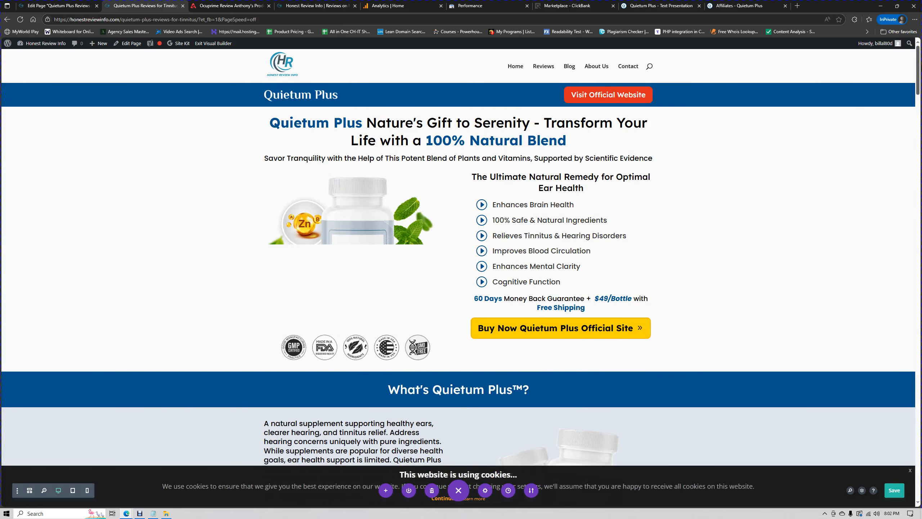
Review the imported Quietum Plus layout from the hero section down to the footer disclaimers and return to its beginning.
scroll(461, 265, down, 15)
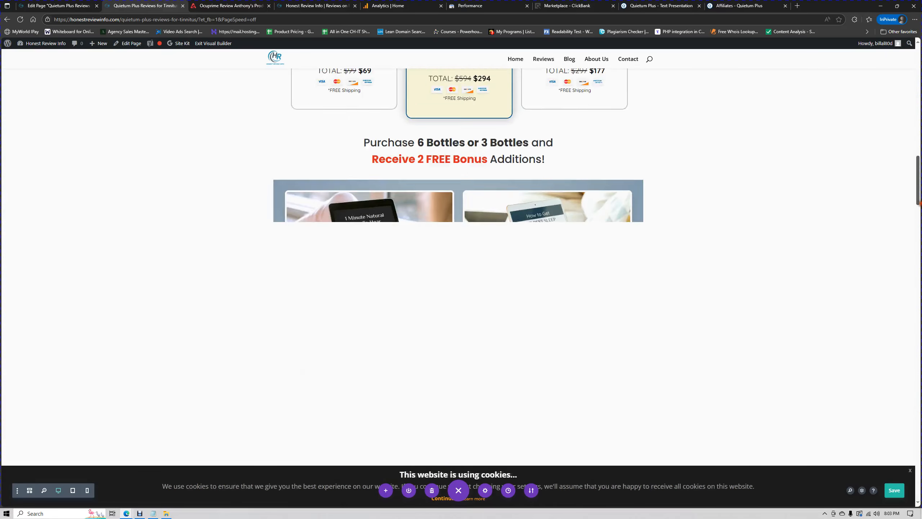
scroll(461, 265, down, 5)
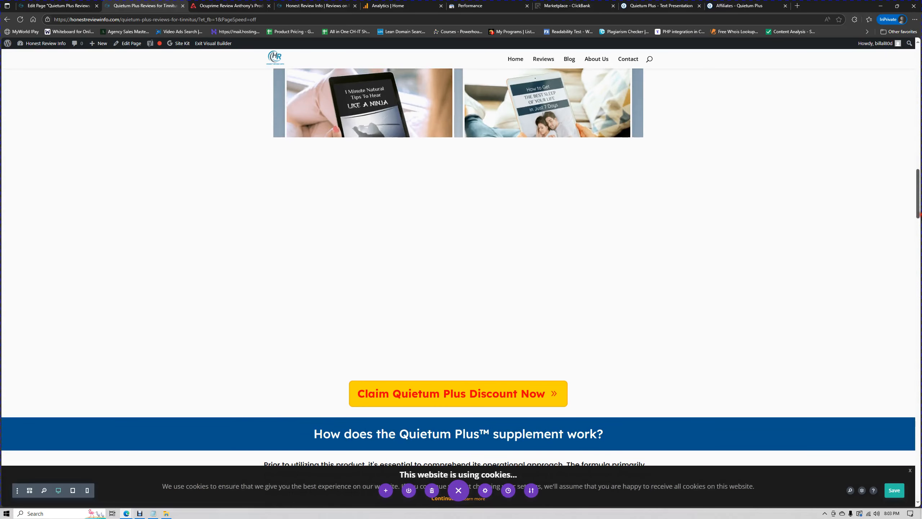
scroll(461, 265, down, 12)
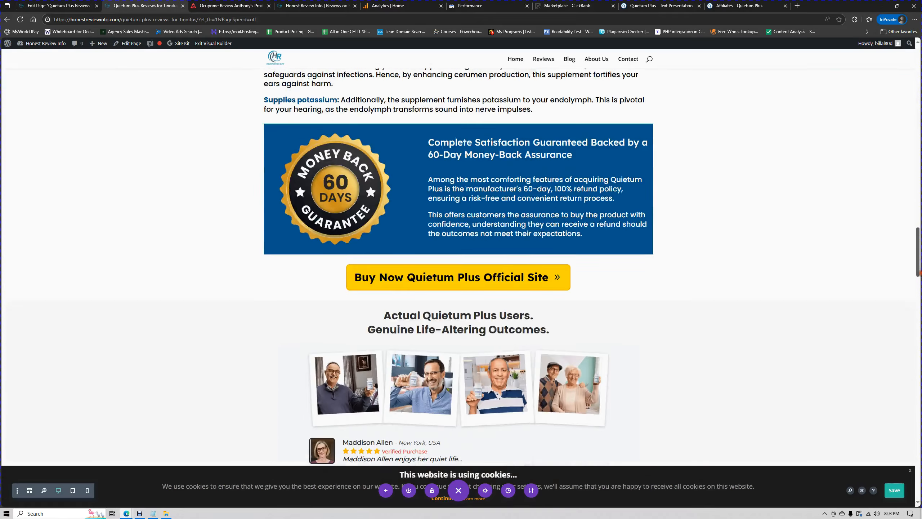
scroll(460, 265, down, 20)
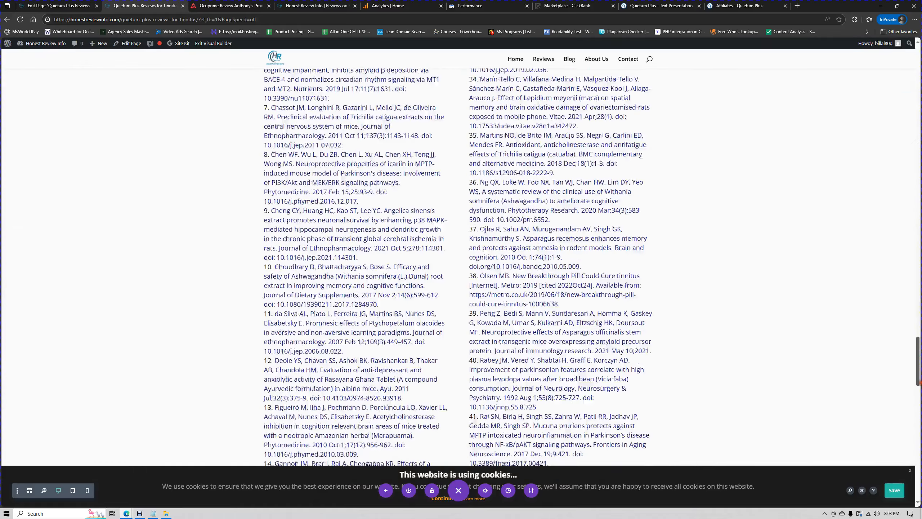
scroll(461, 265, down, 20)
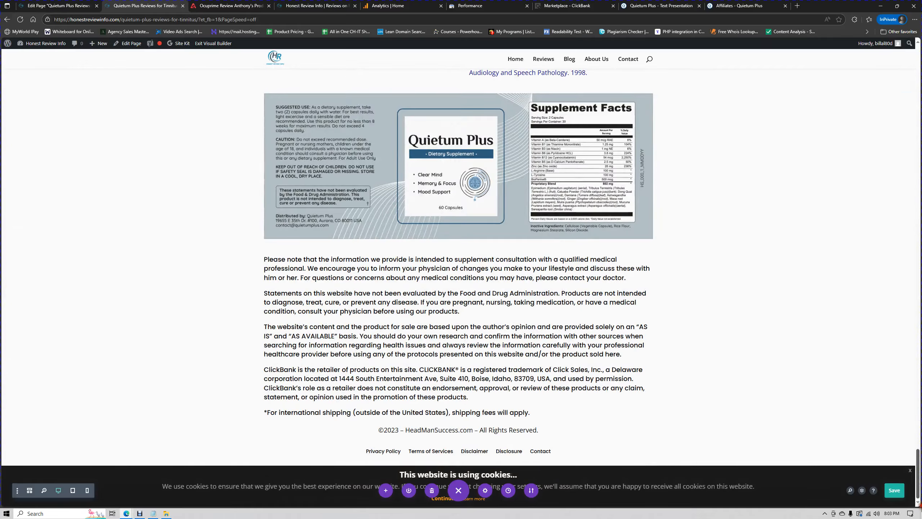
drag(920, 504, 921, 91)
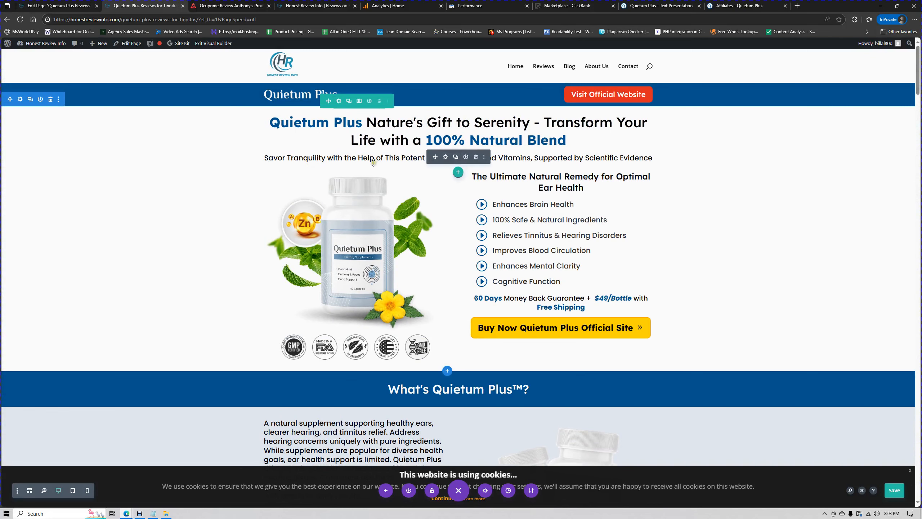
Copy the full hero headline "Quietum Plus Nature's Gift to Serenity - Transform Your Life with a 100% Natural Blend".
scroll(373, 163, down, 5)
scroll(388, 214, up, 5)
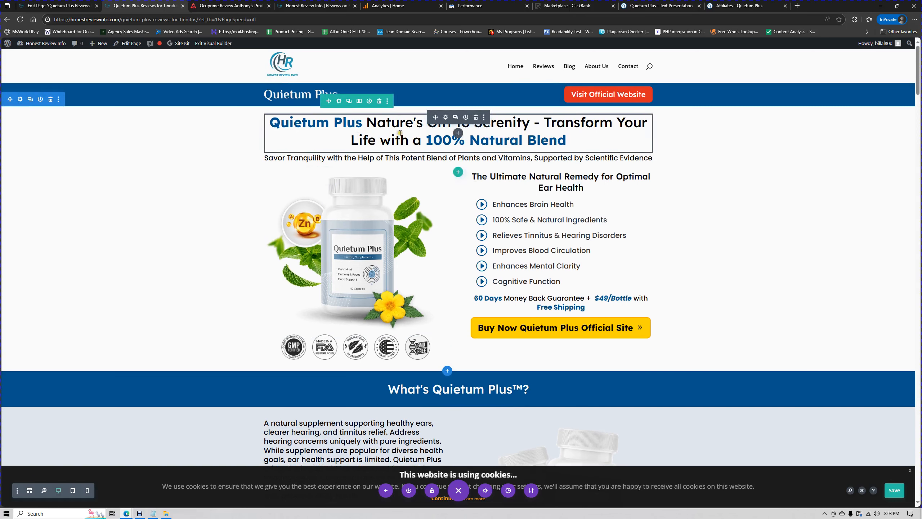
scroll(892, 132, down, 10)
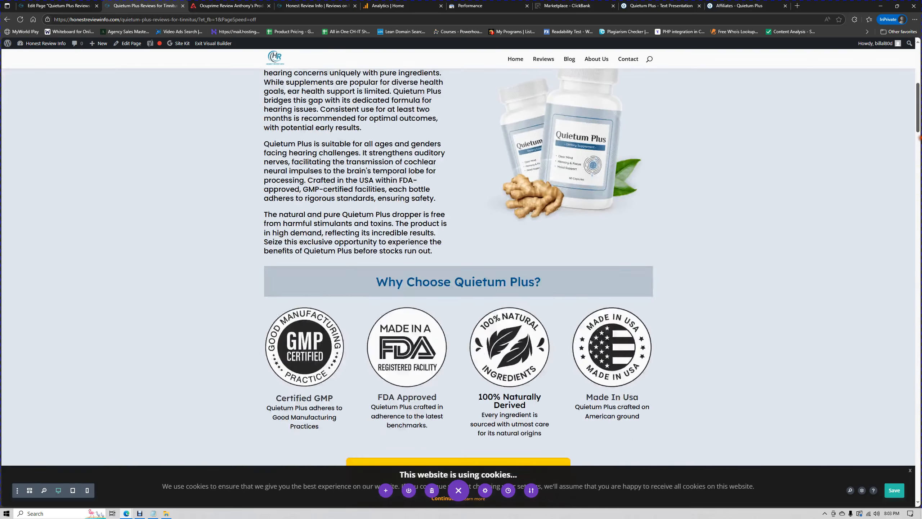
scroll(459, 257, up, 10)
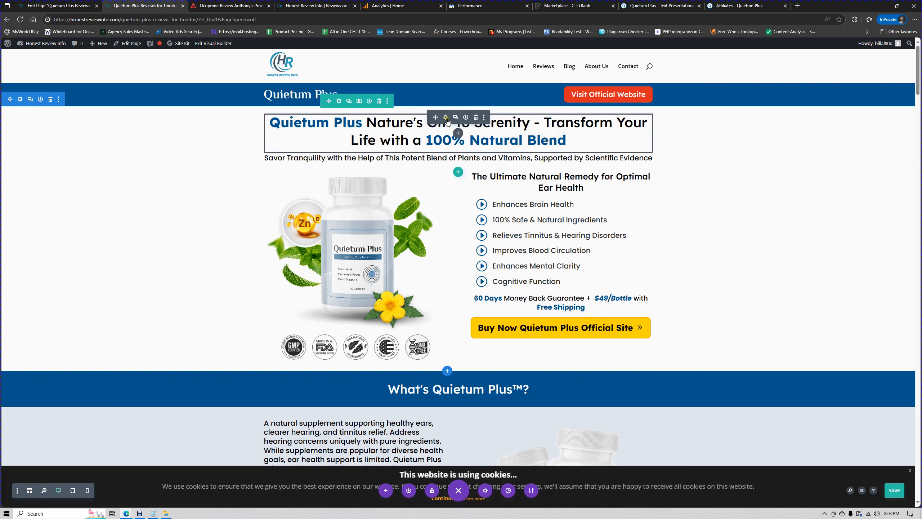
click(435, 131)
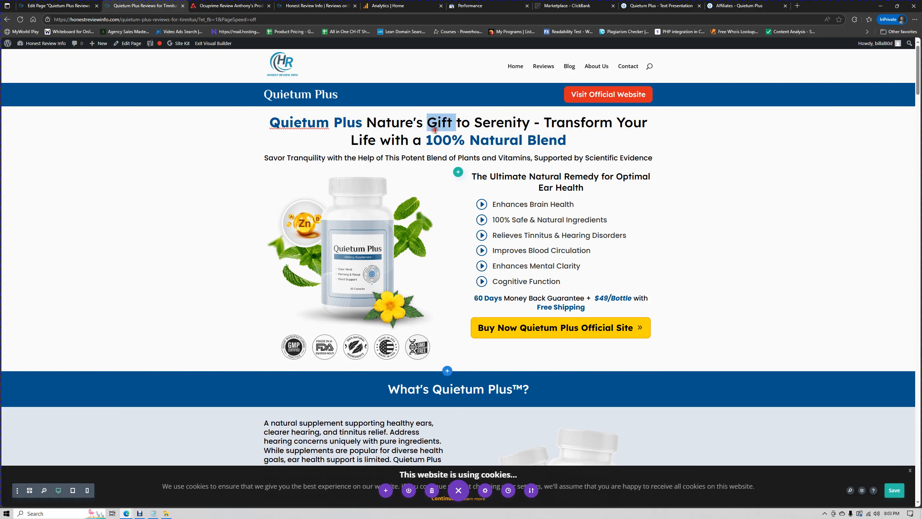
key(ctrl+a)
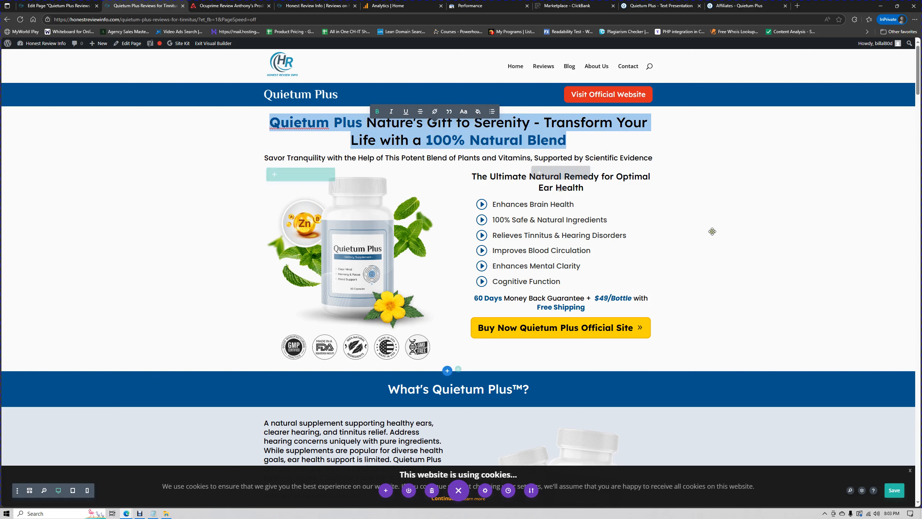
click(800, 244)
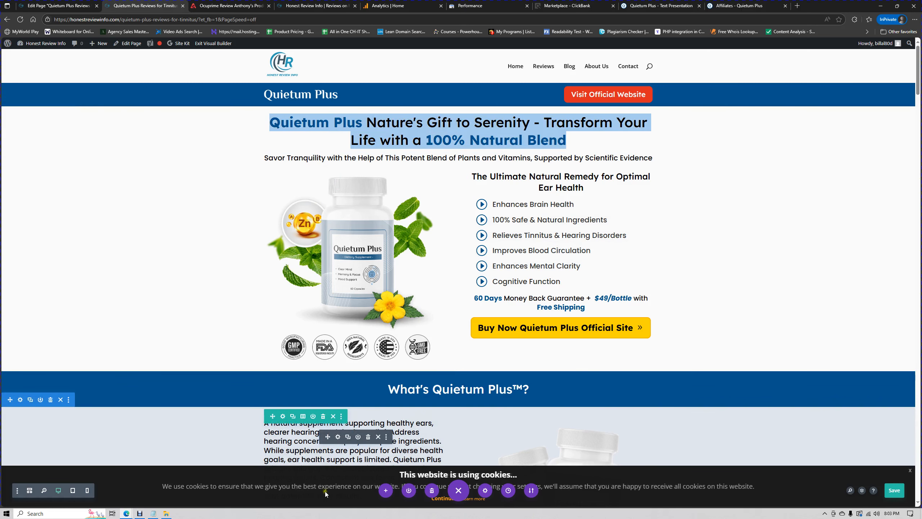
Switch to the ChatGPT conversation and ask for attention-grabbing rewrites of the pasted headline that make no claims and break no Google Ads policies.
mouse_move(127, 513)
click(46, 488)
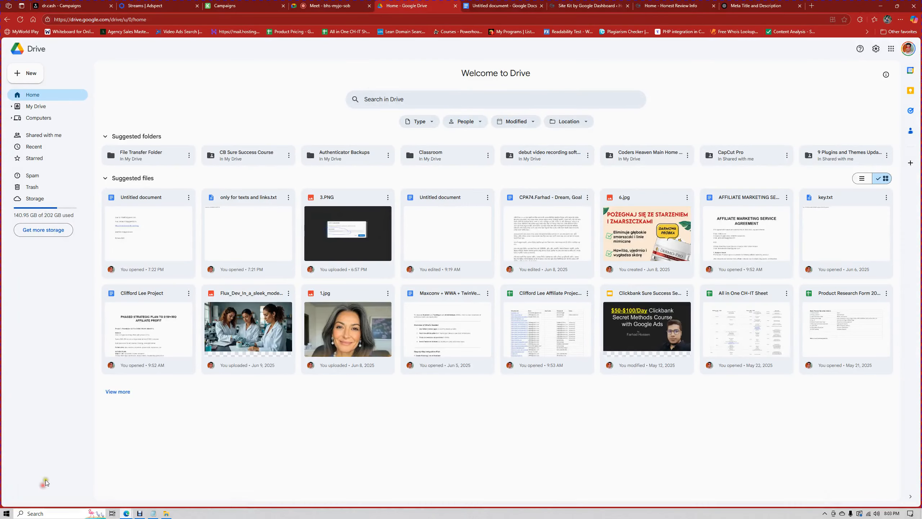
click(749, 5)
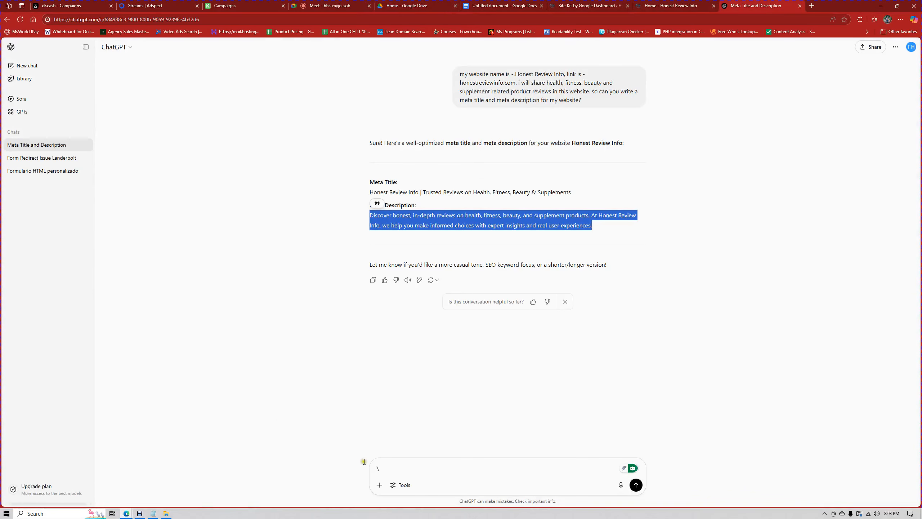
click(403, 472)
text(\)
key(BackSpace)
text(re)
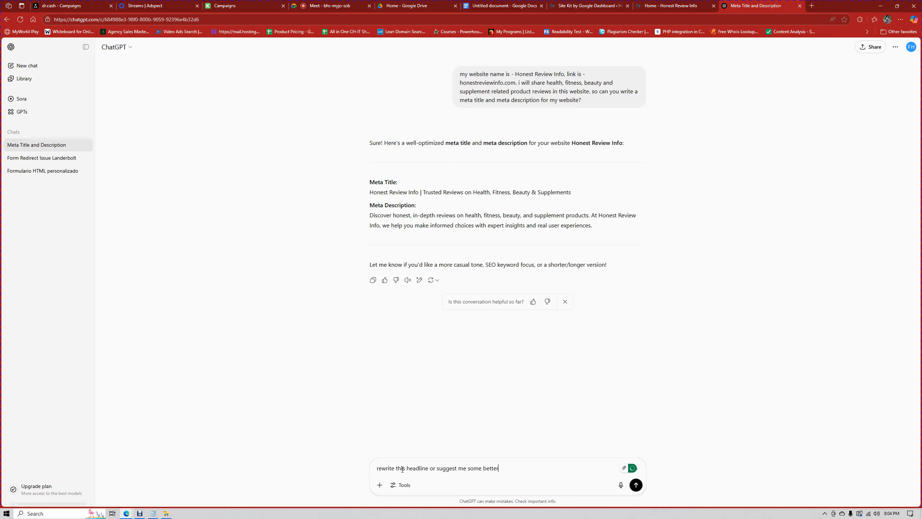
text(adlines that will grab attention of google)
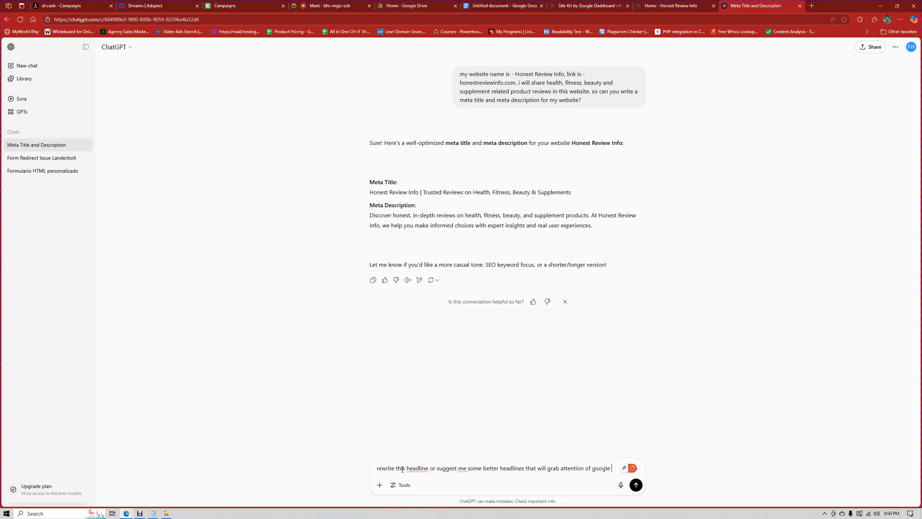
text( users and click on my google ads but wont claim anything and break any google ads policies. -)
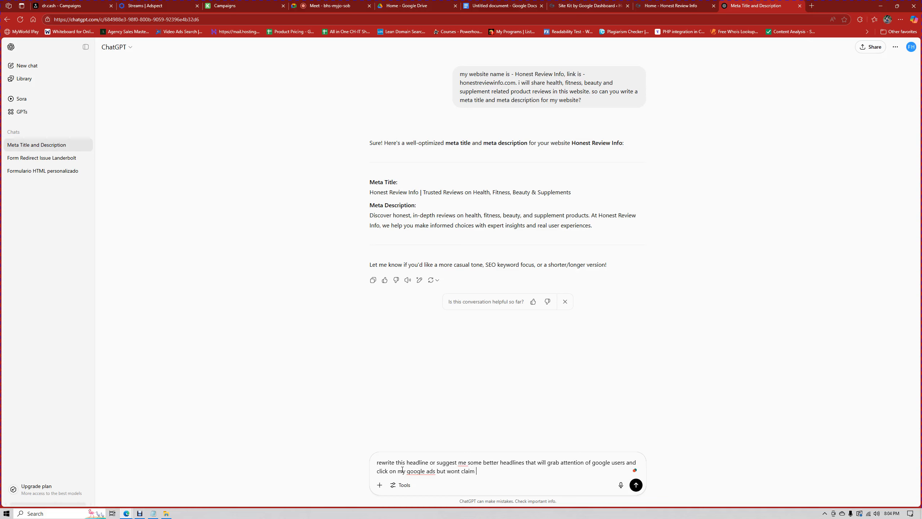
text(but wont claim anything and break any google ads)
text(policies. -)
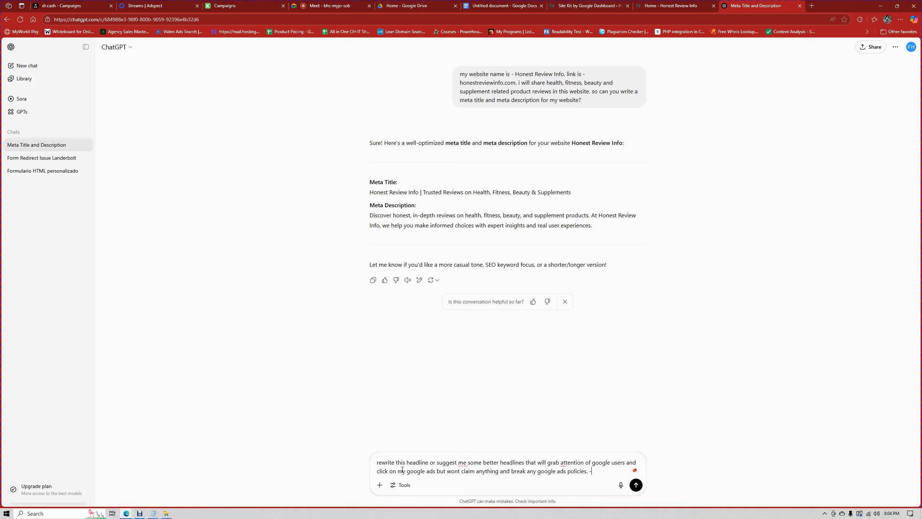
key(ctrl+v)
key(Return)
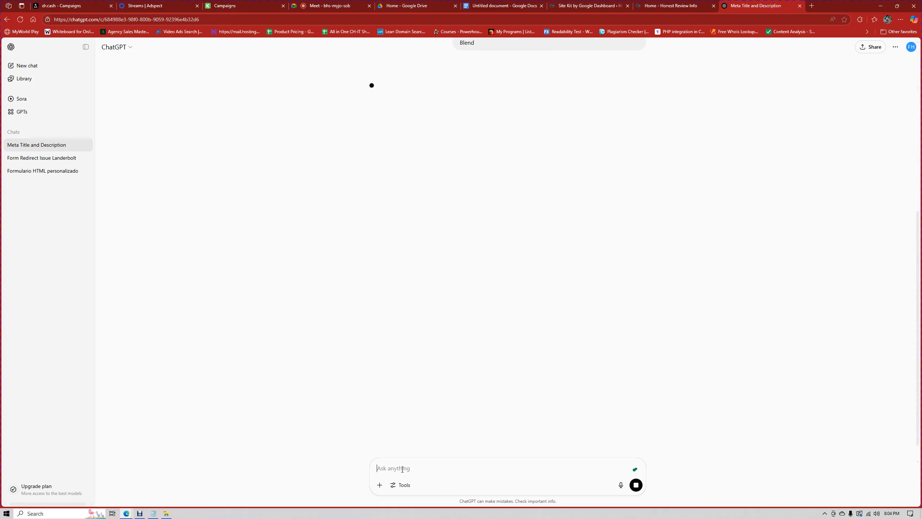
Review the suggested headlines and send the follow-up "can you make longer headlines?".
scroll(403, 258, up, 4)
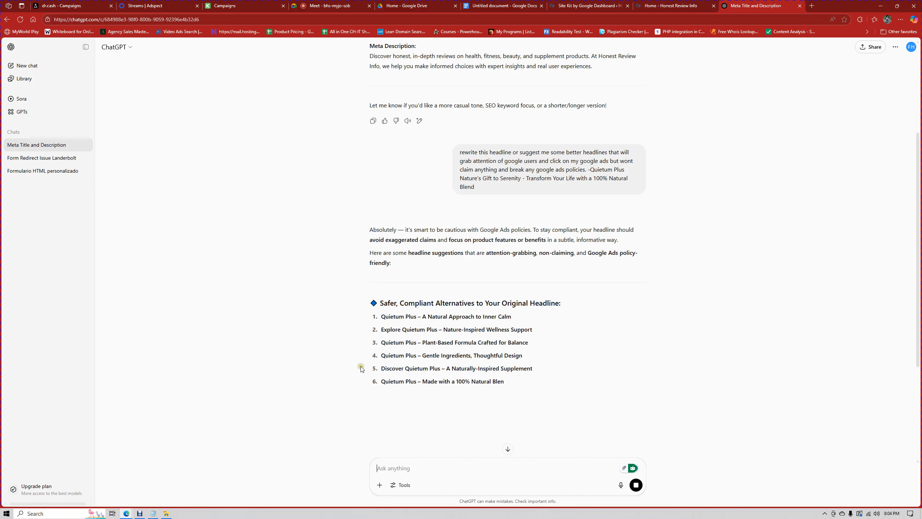
scroll(355, 367, down, 3)
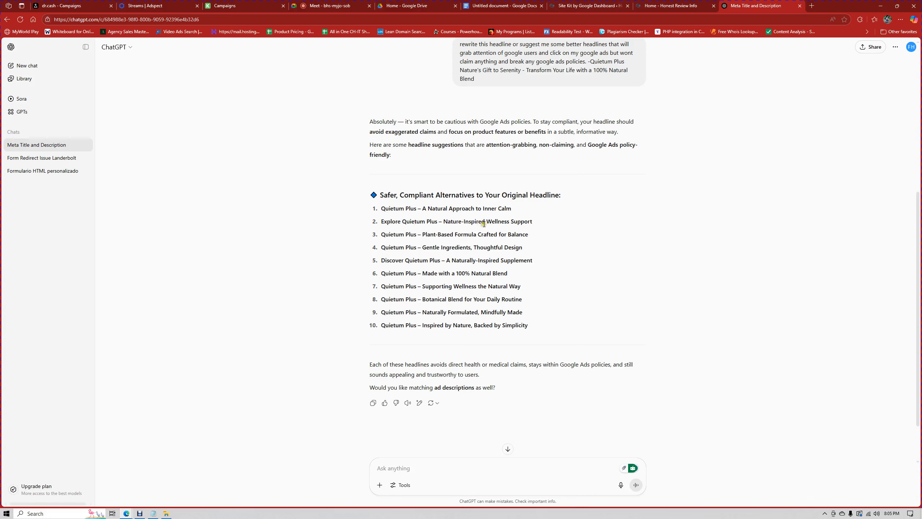
click(546, 223)
click(455, 235)
click(390, 468)
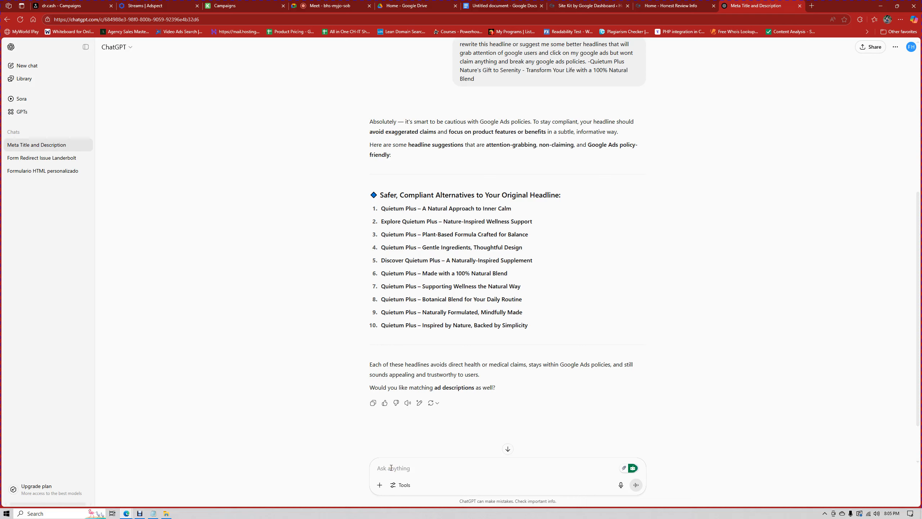
text(can)
text(?)
key(Return)
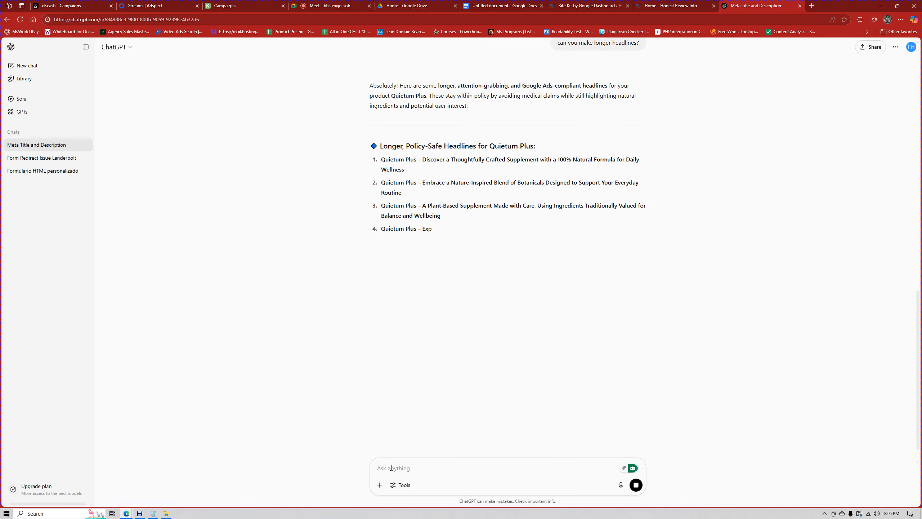
Review the longer headlines and copy "Quietum Plus – A Naturally-Inspired Formula Backed by Botanical Ingredients and Designed with Your Lifestyle in Mind".
scroll(498, 429, up, 7)
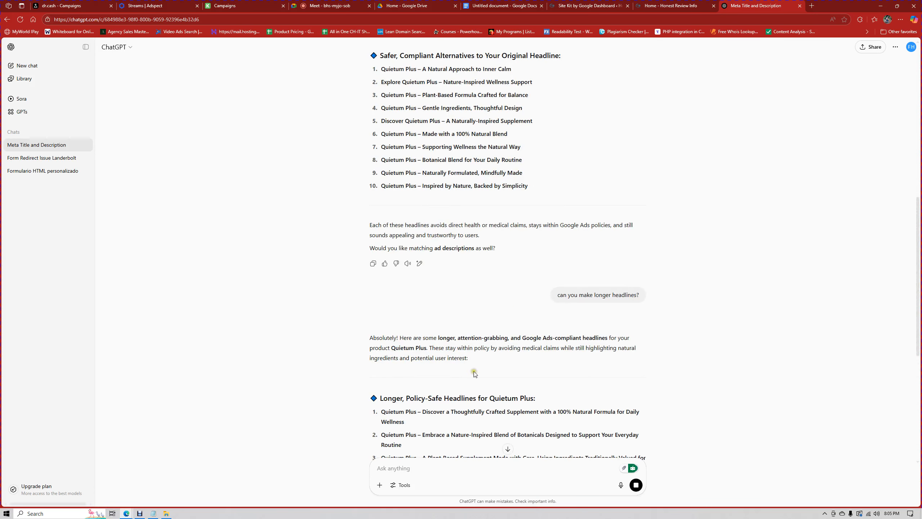
scroll(479, 357, down, 4)
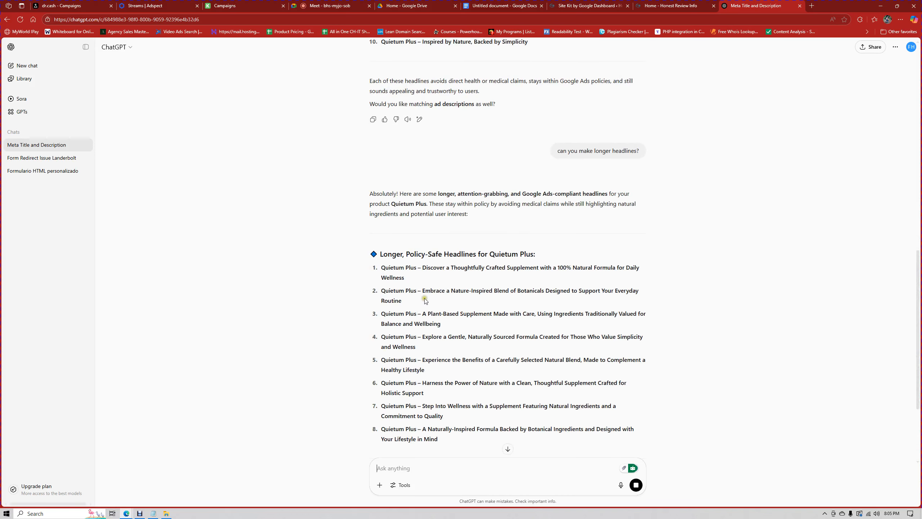
click(464, 277)
scroll(396, 369, down, 1)
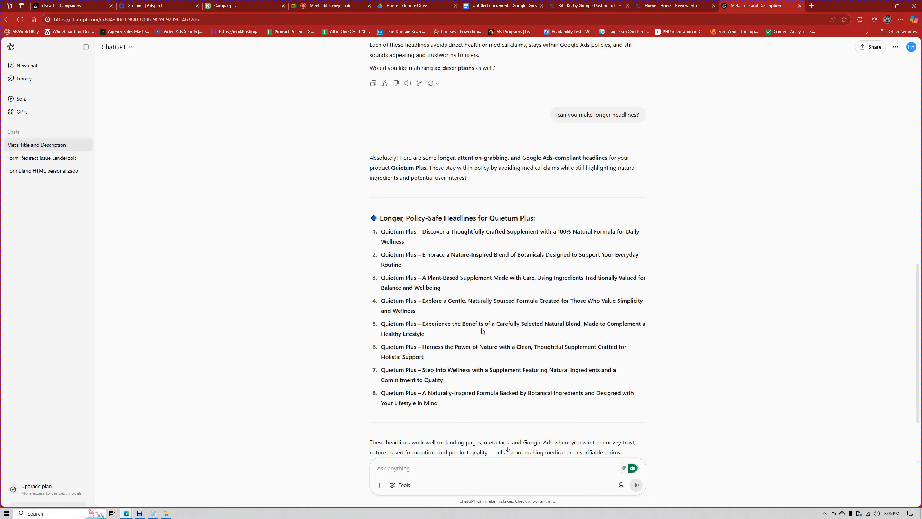
click(609, 338)
scroll(559, 354, down, 2)
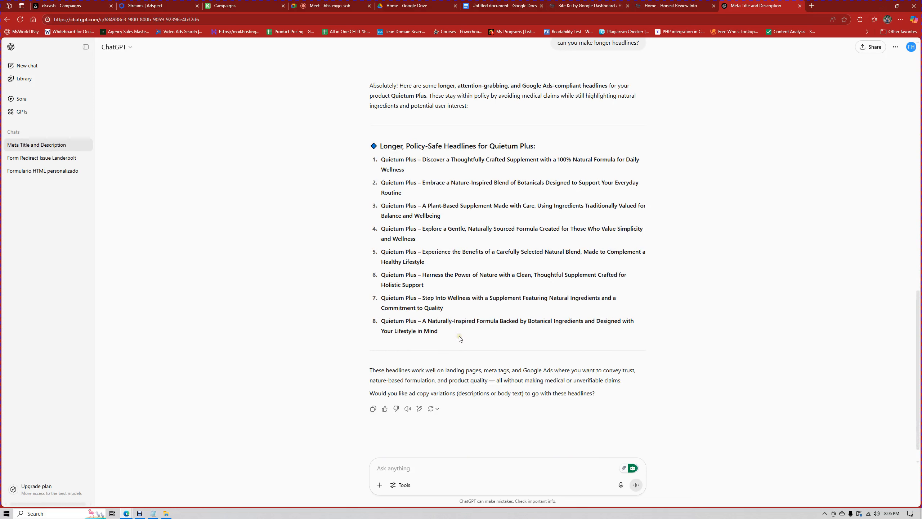
drag(381, 320, 445, 333)
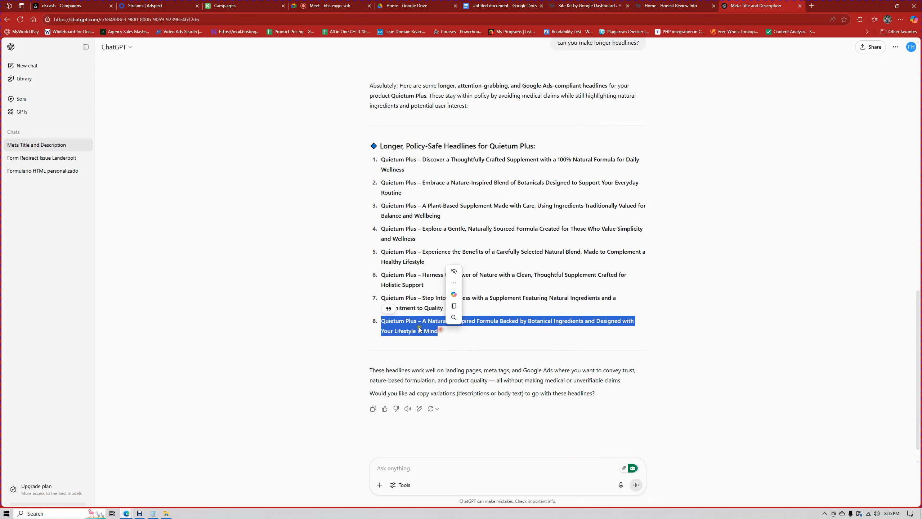
right_click(420, 326)
click(434, 333)
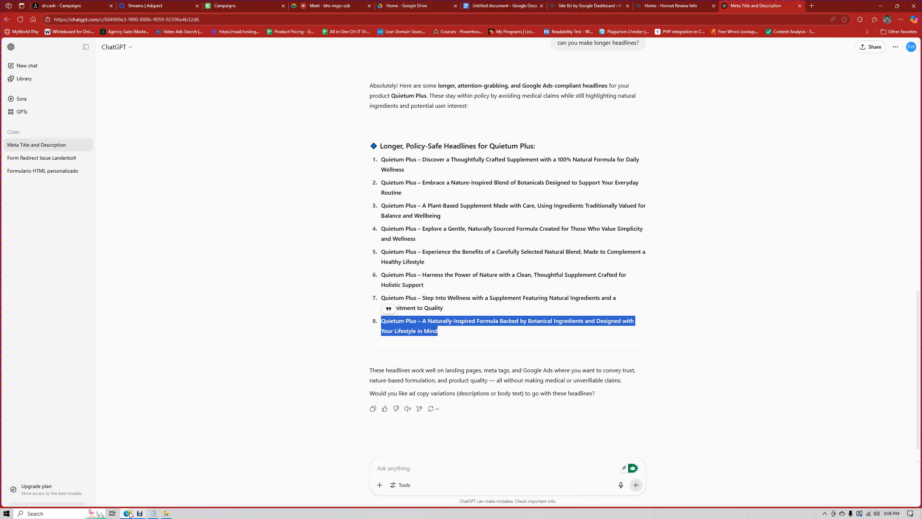
Switch back to the Quietum Plus page in Divi and replace the hero headline's text with the copied headline.
mouse_move(127, 513)
click(199, 480)
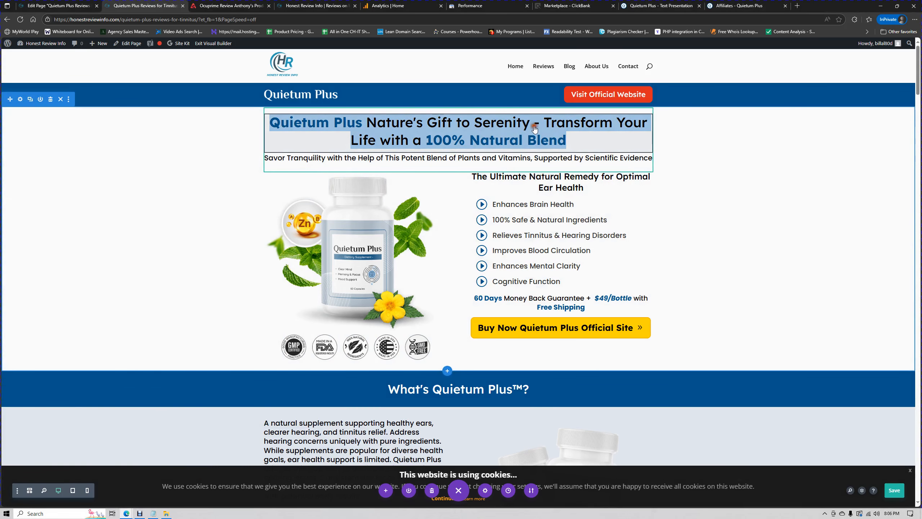
click(534, 126)
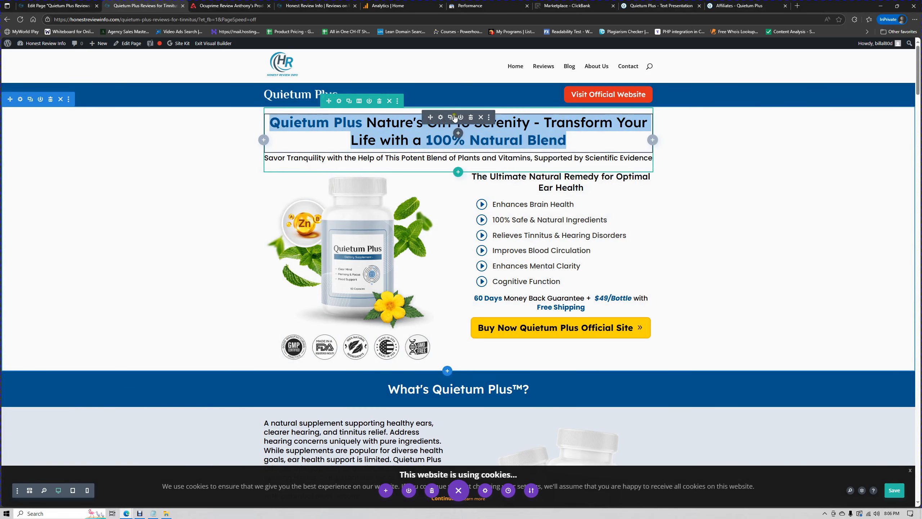
click(440, 117)
scroll(721, 218, down, 1)
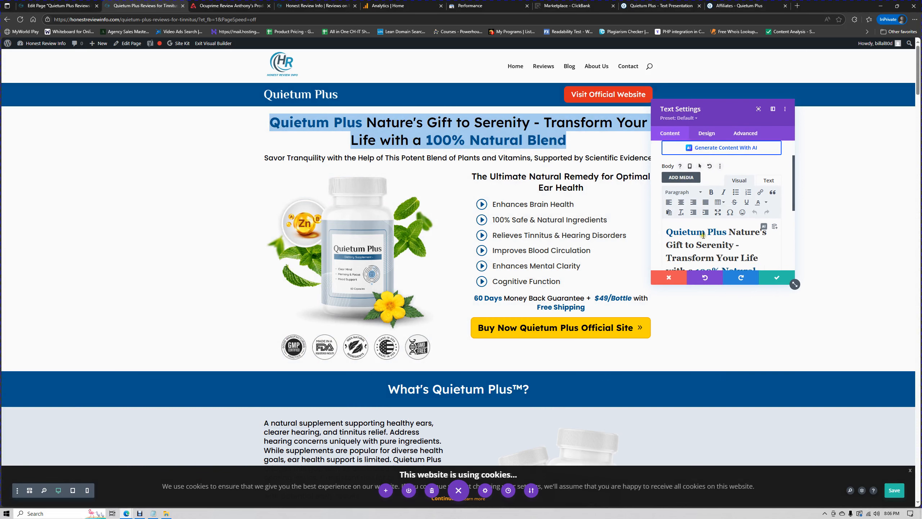
click(699, 229)
key(ctrl+a)
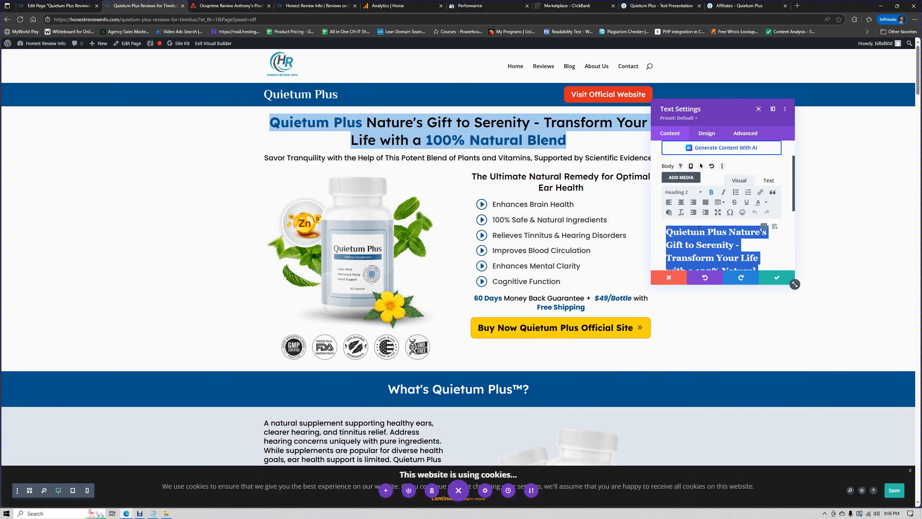
key(ctrl+v)
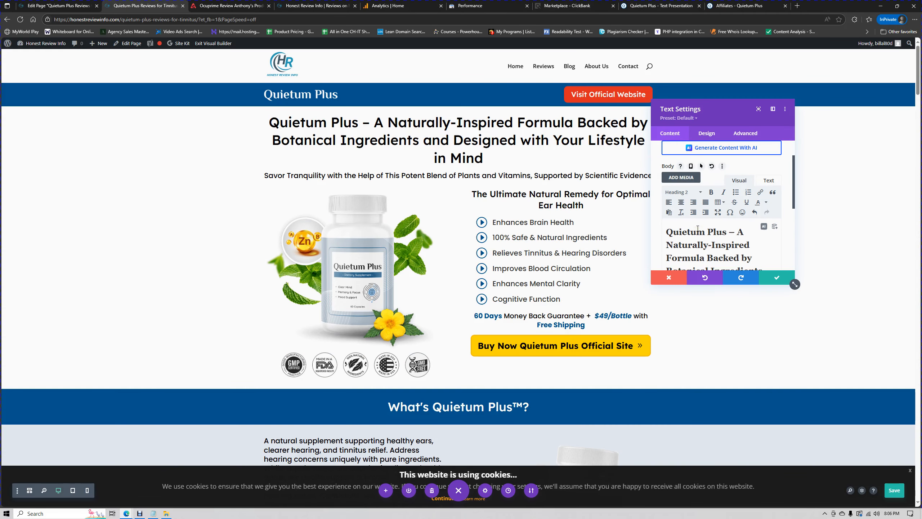
Make the words "Botanical Ingredients" in the hero headline bold and dark green.
scroll(697, 228, down, 2)
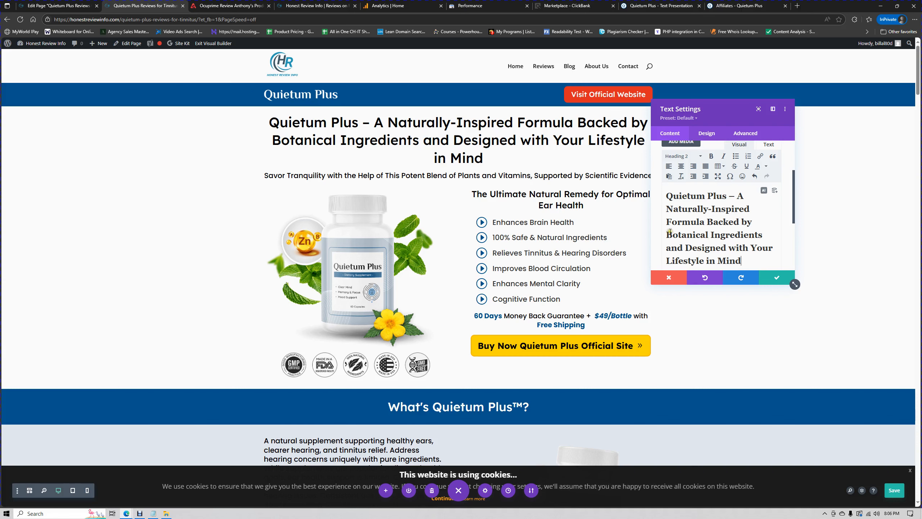
drag(666, 232, 763, 235)
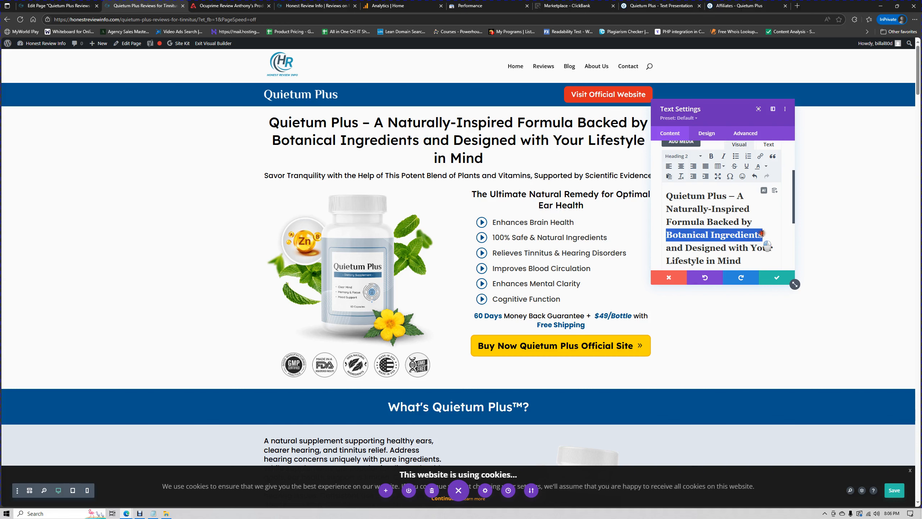
click(711, 157)
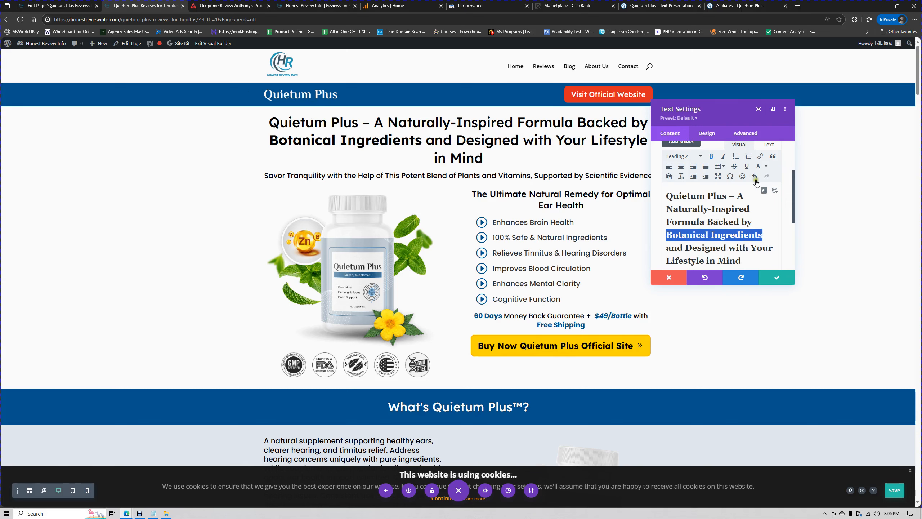
click(765, 168)
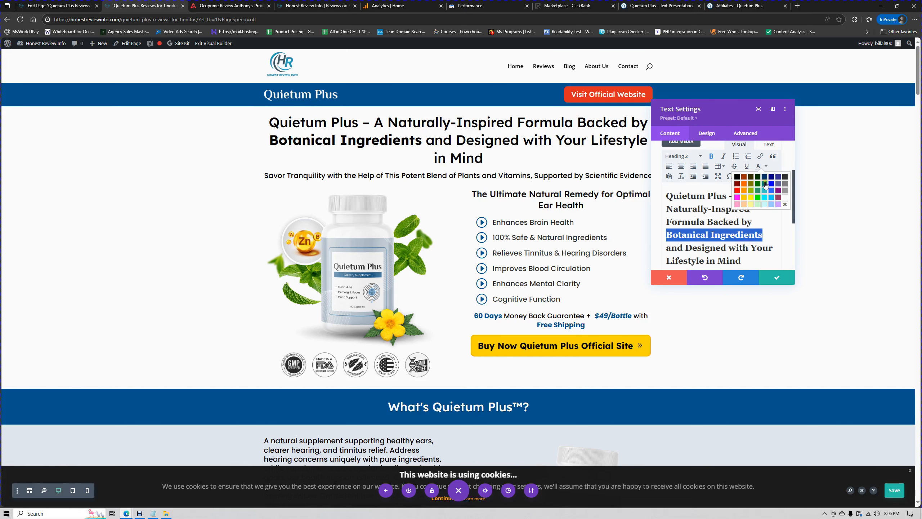
click(775, 192)
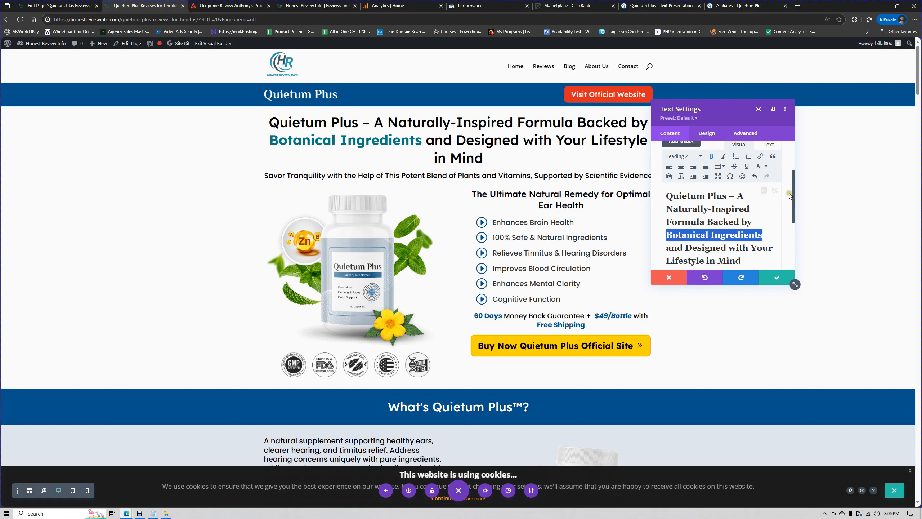
click(766, 166)
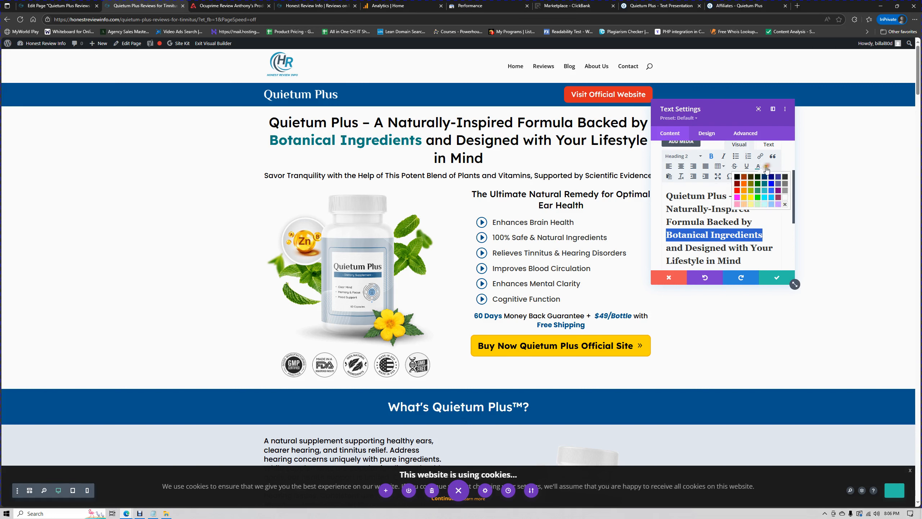
click(757, 184)
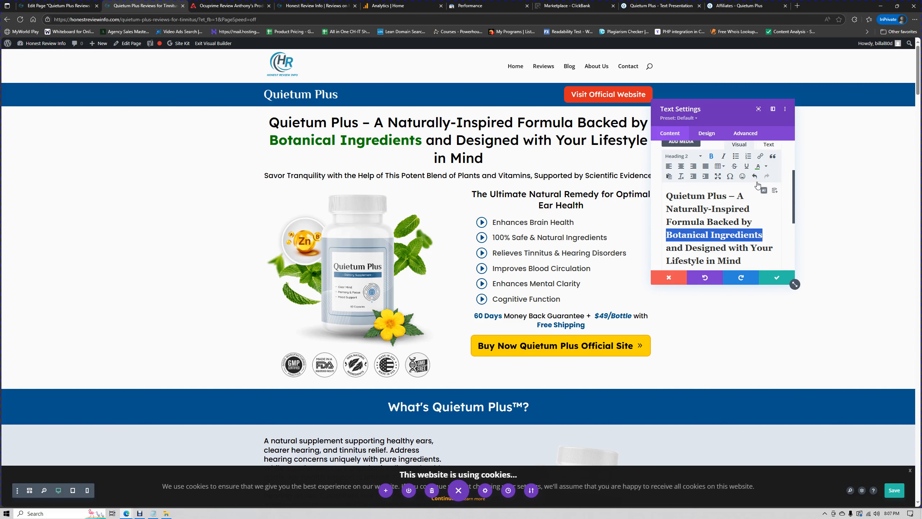
Save the hero headline's text settings.
click(777, 277)
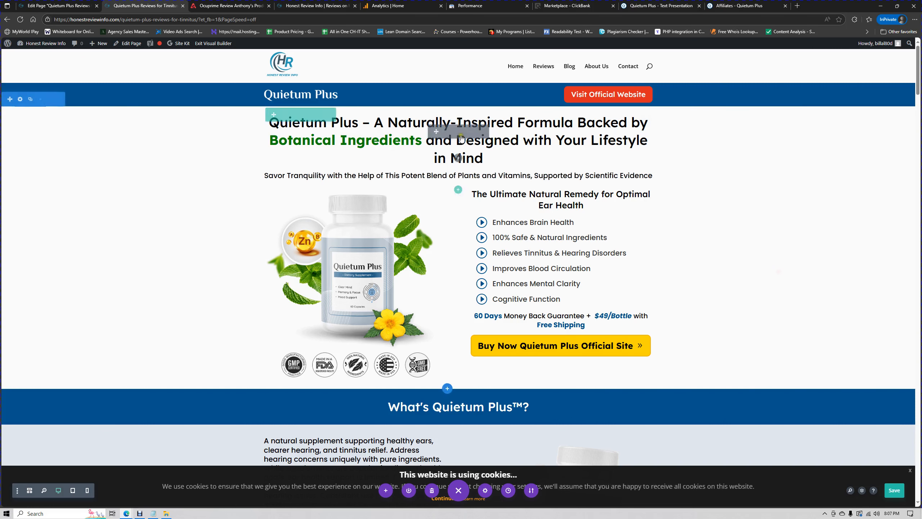
Review the hero section and the copy of the What's Quietum Plus and Why Choose Quietum Plus sections.
scroll(514, 177, down, 2)
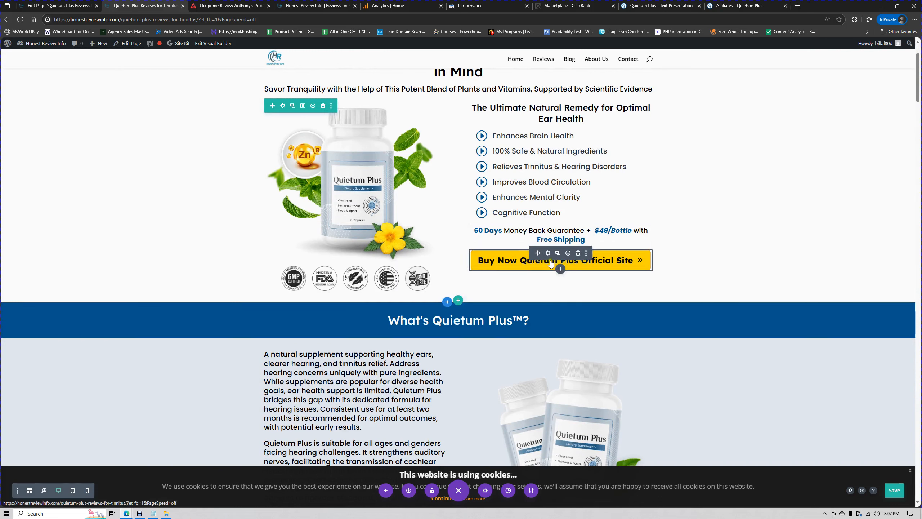
scroll(403, 214, down, 3)
scroll(396, 206, up, 4)
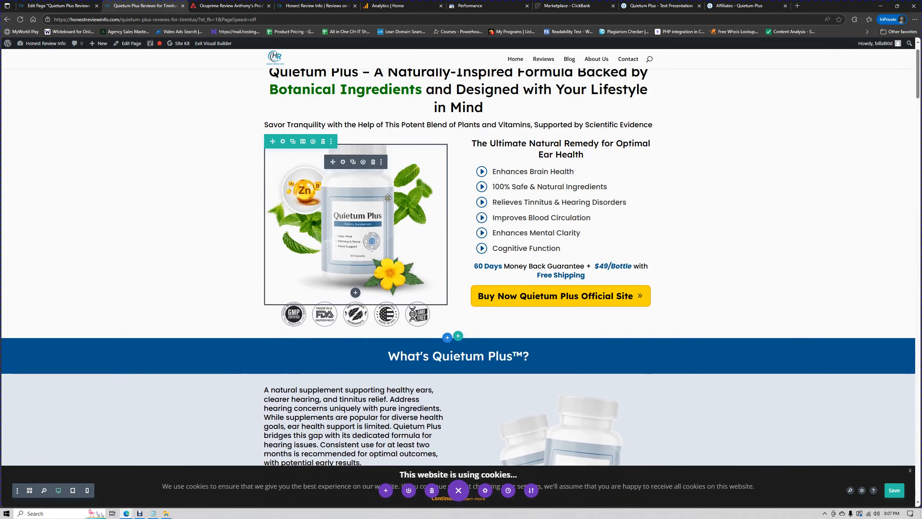
scroll(387, 196, down, 10)
scroll(387, 196, up, 7)
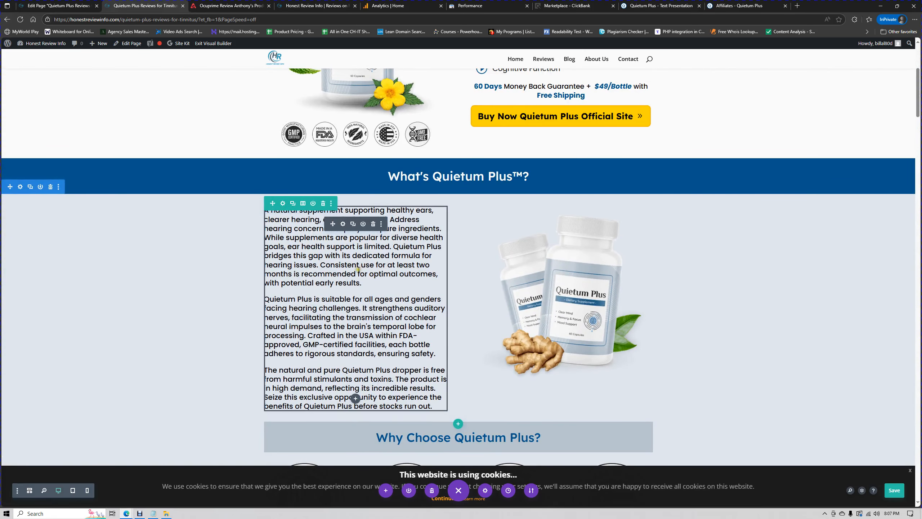
scroll(384, 255, down, 4)
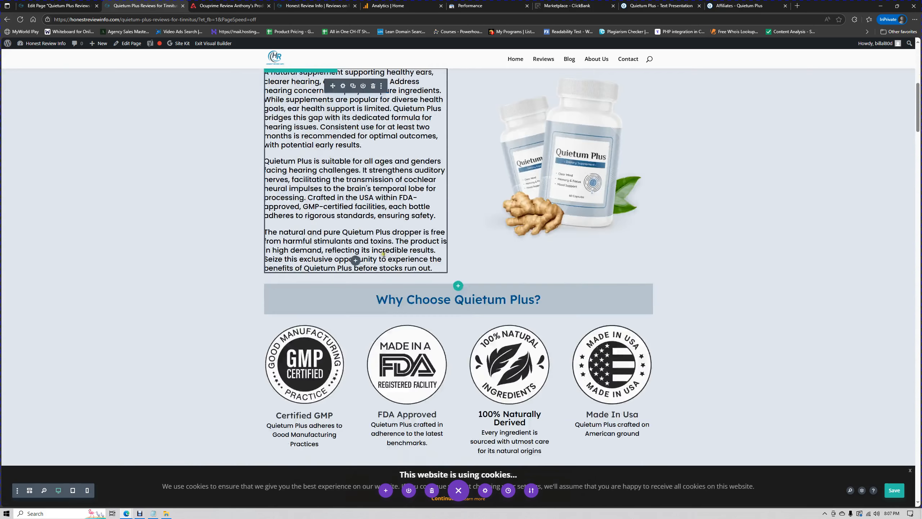
scroll(383, 251, up, 1)
scroll(382, 241, down, 3)
scroll(382, 241, up, 11)
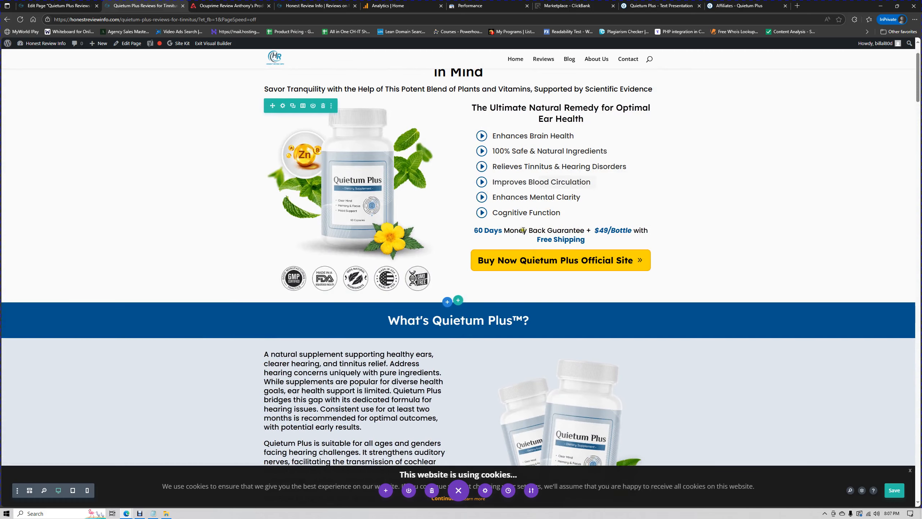
scroll(640, 210, up, 2)
scroll(419, 178, down, 9)
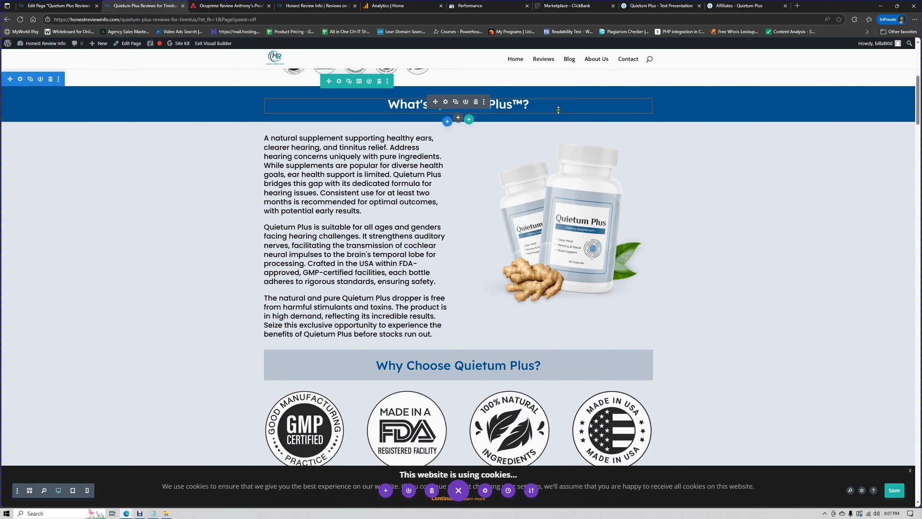
Review the rest of the page, from the certification badges through the testimonials and scientific references to the closing disclaimers.
scroll(523, 186, down, 6)
scroll(422, 150, down, 10)
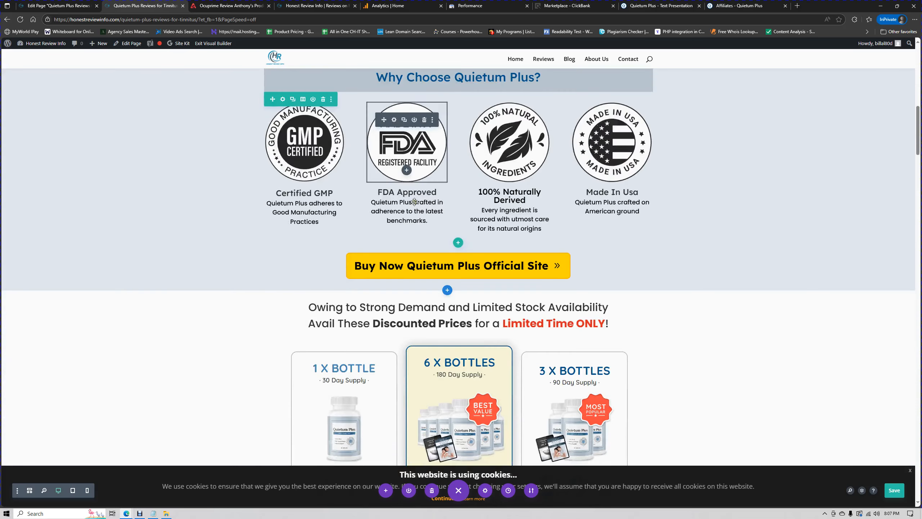
scroll(501, 212, down, 18)
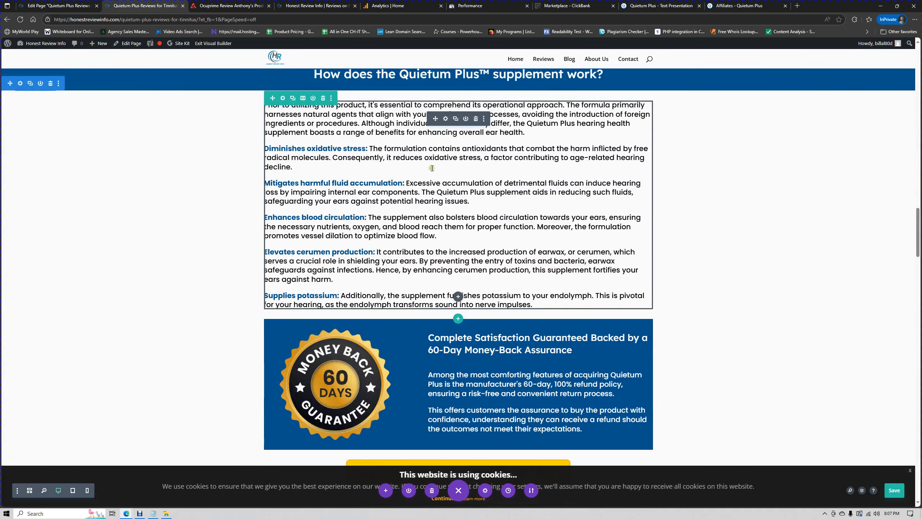
scroll(475, 207, down, 11)
scroll(455, 200, down, 5)
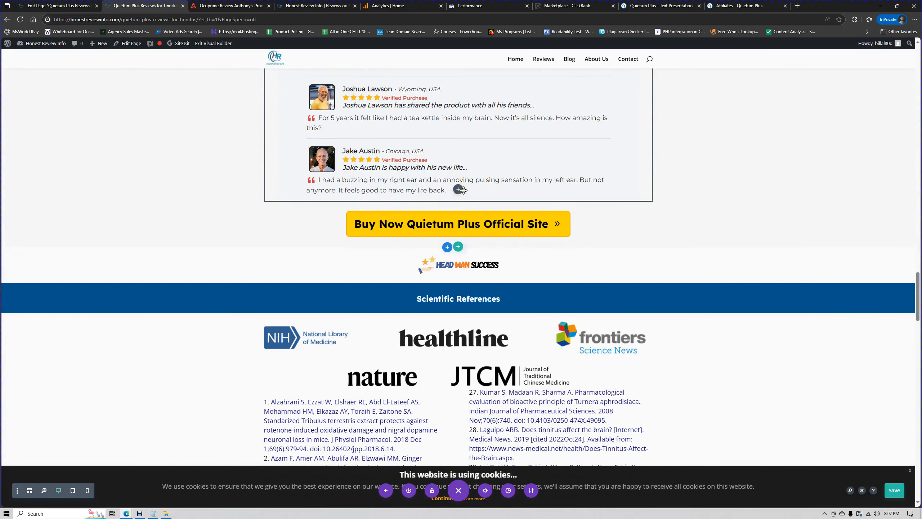
scroll(472, 235, up, 8)
scroll(504, 295, down, 2)
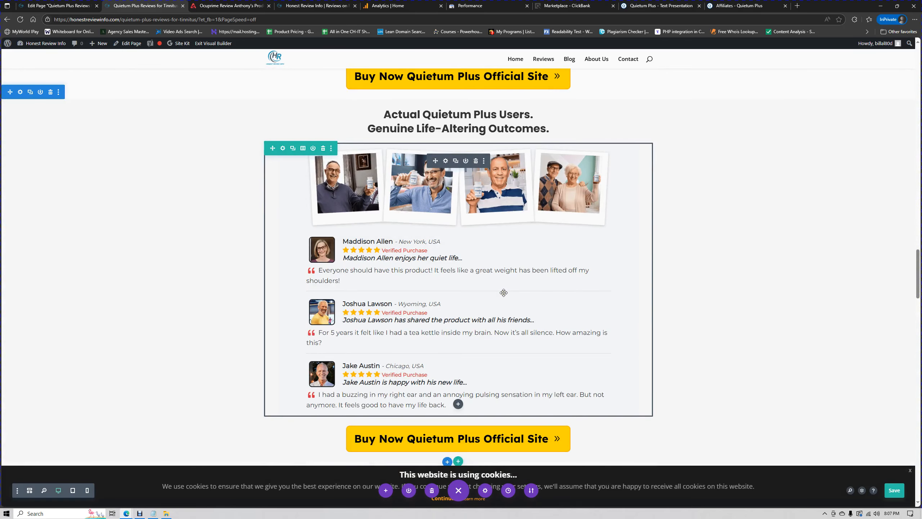
scroll(503, 295, down, 12)
scroll(500, 274, down, 20)
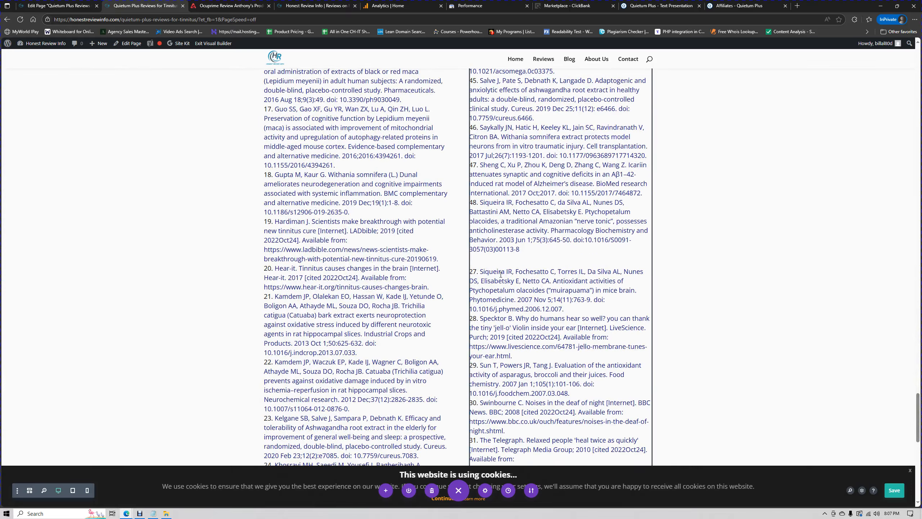
scroll(500, 274, down, 15)
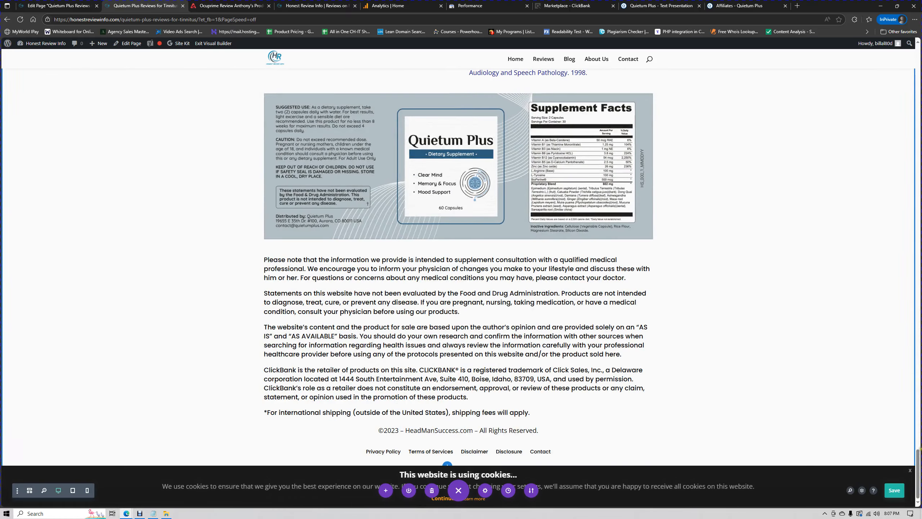
Return to the hero section and recheck the page's product description, pricing, bonuses, supplement explanation, guarantee and testimonials.
drag(917, 472, 918, 124)
scroll(652, 236, up, 12)
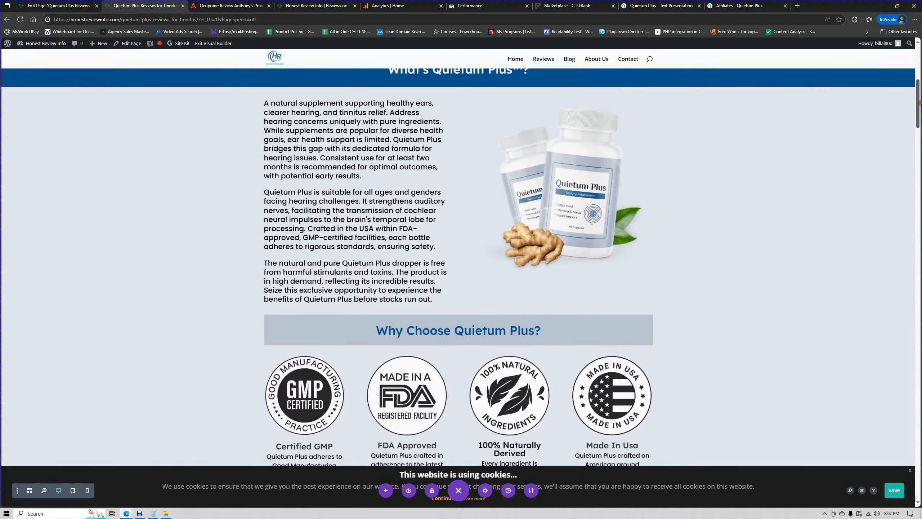
scroll(652, 236, up, 6)
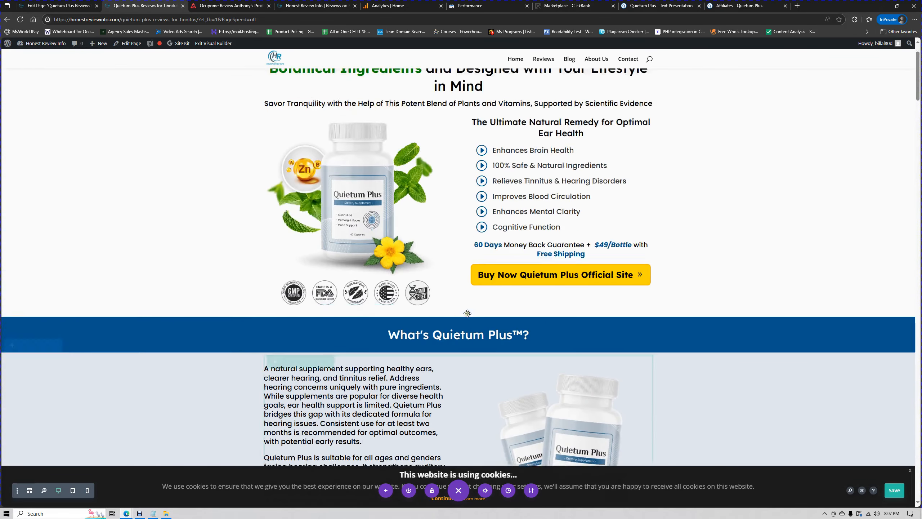
scroll(422, 302, down, 9)
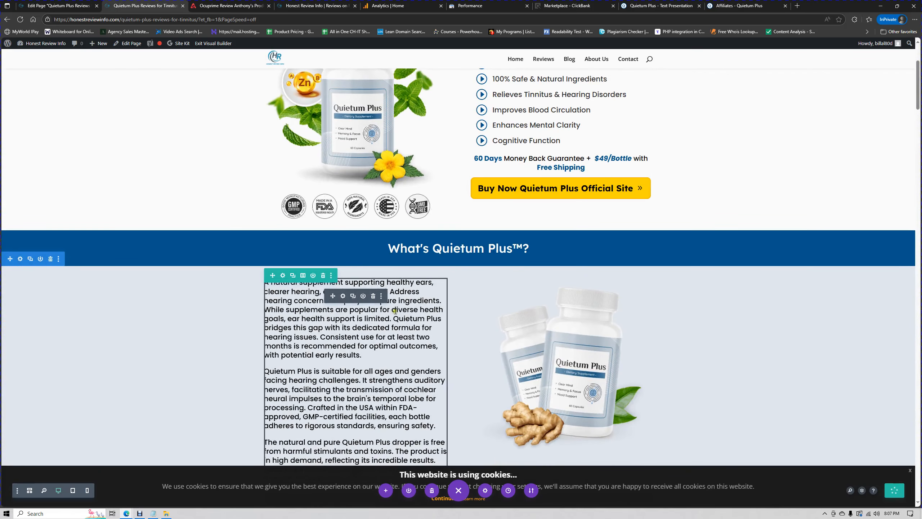
scroll(423, 302, down, 10)
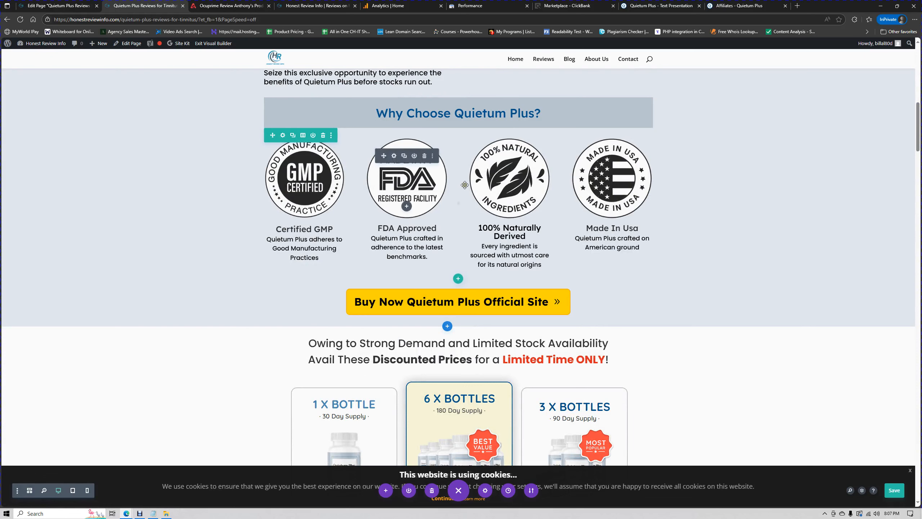
scroll(456, 208, down, 1)
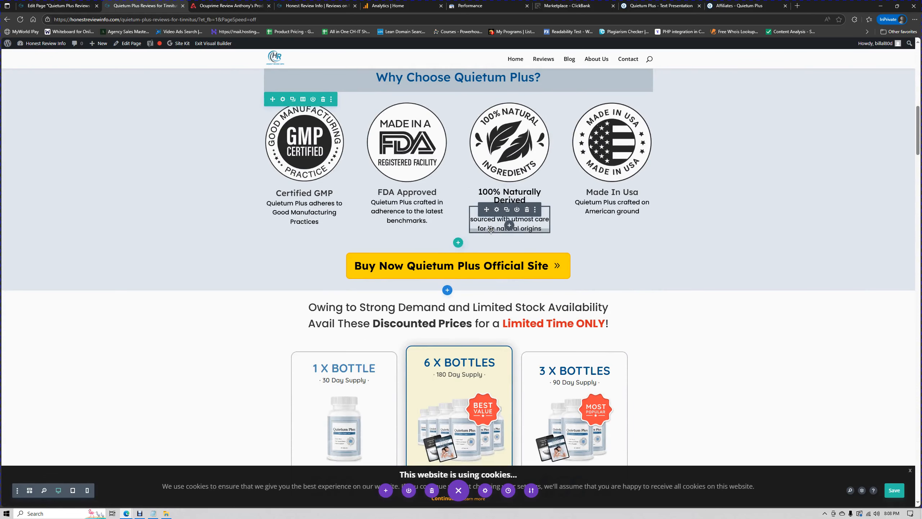
scroll(490, 229, down, 9)
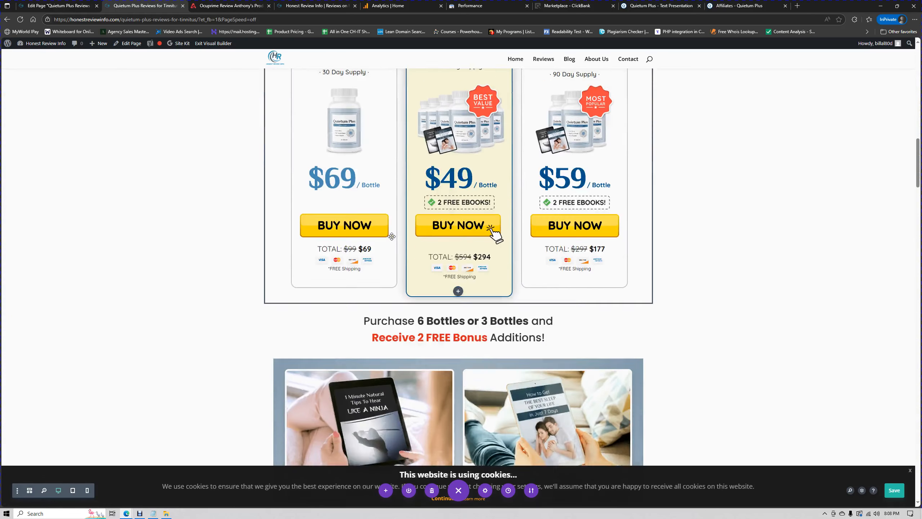
scroll(391, 236, down, 17)
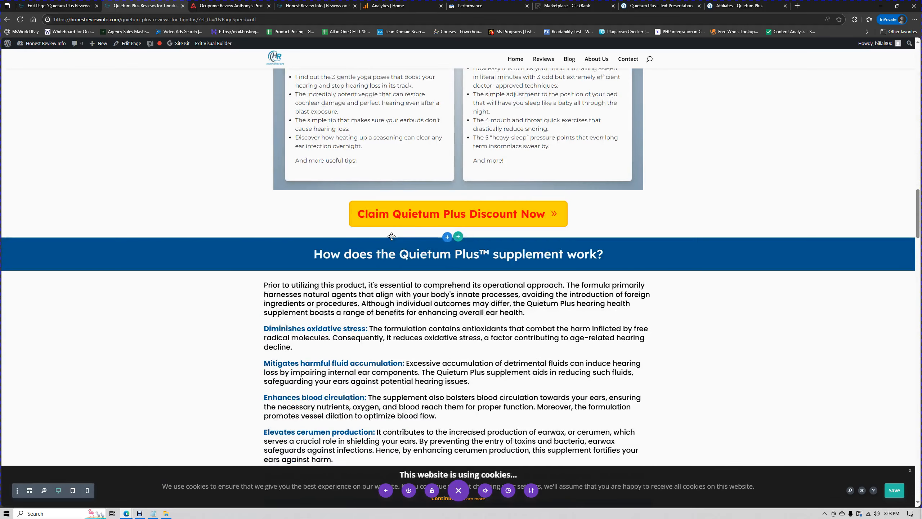
scroll(478, 210, down, 7)
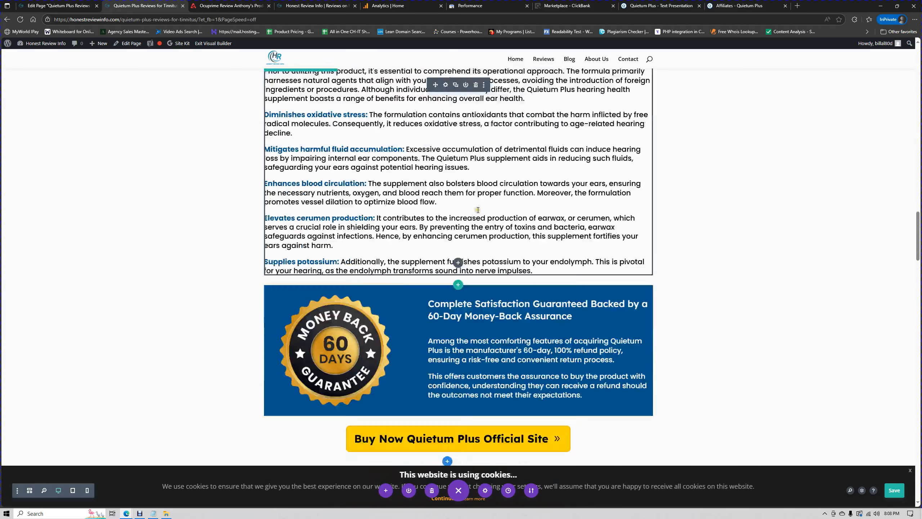
scroll(479, 211, down, 4)
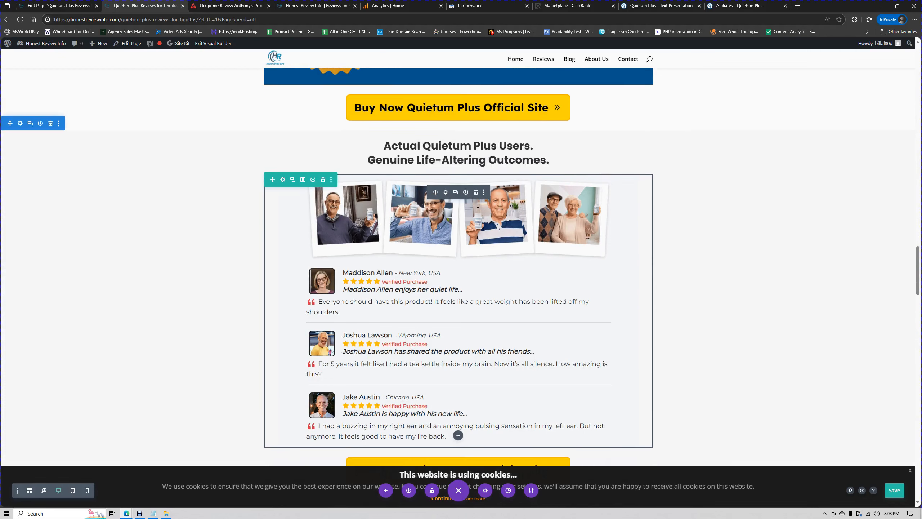
scroll(478, 210, down, 6)
scroll(477, 211, up, 7)
scroll(477, 210, up, 18)
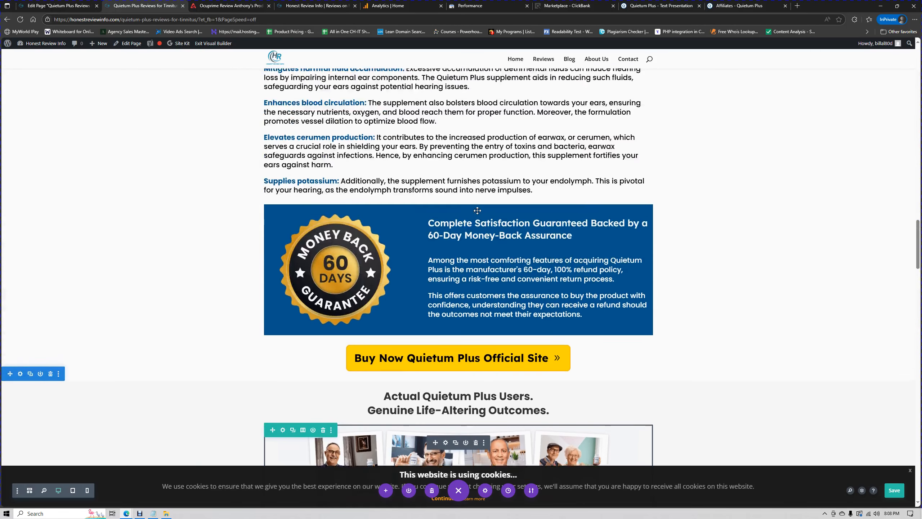
scroll(477, 211, up, 4)
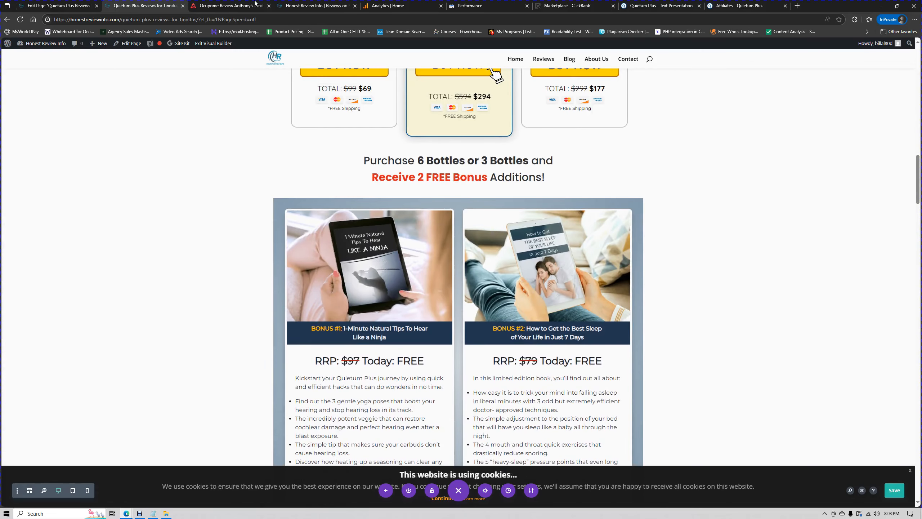
Switch to the Ocuprime review page and examine its introduction, formula description and ingredients list as a reference.
key(ctrl+Tab)
scroll(500, 243, down, 6)
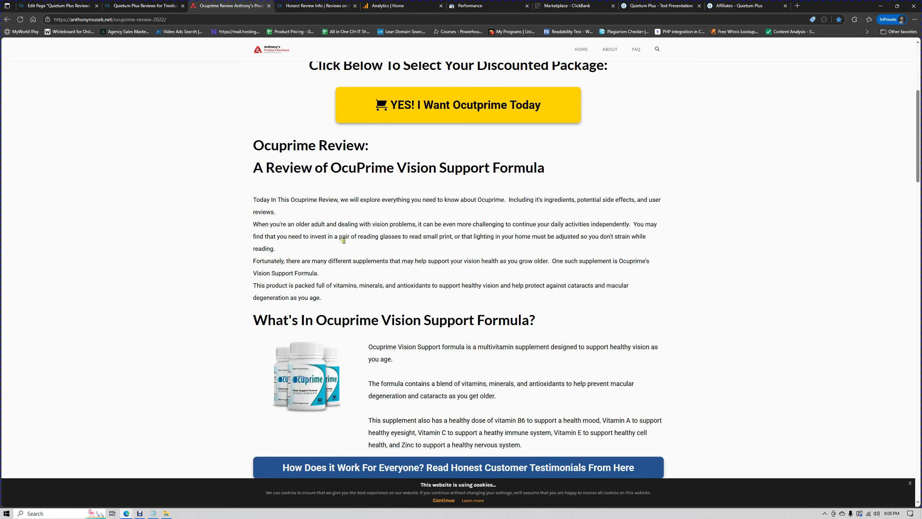
drag(226, 196, 612, 287)
scroll(587, 286, down, 2)
click(383, 158)
drag(295, 127, 387, 224)
scroll(388, 224, down, 2)
drag(368, 192, 422, 283)
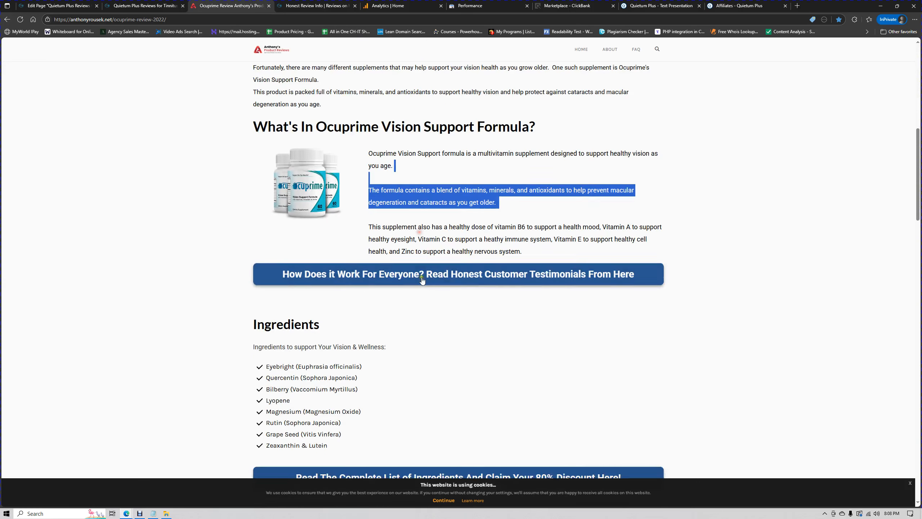
scroll(230, 262, down, 1)
drag(266, 306, 335, 366)
click(178, 317)
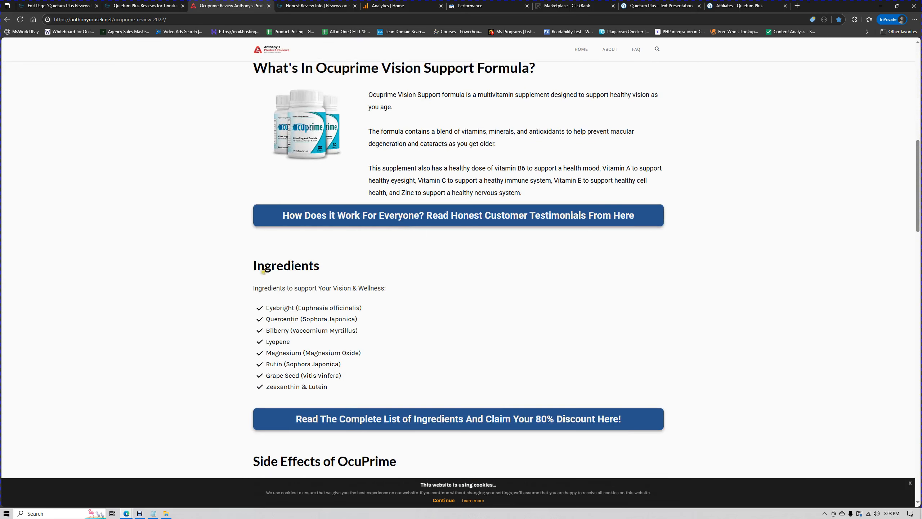
drag(264, 272, 337, 343)
click(199, 327)
Examine the Side Effects of OcuPrime and Is OcuPrime Effective sections of the reference review.
scroll(199, 327, down, 7)
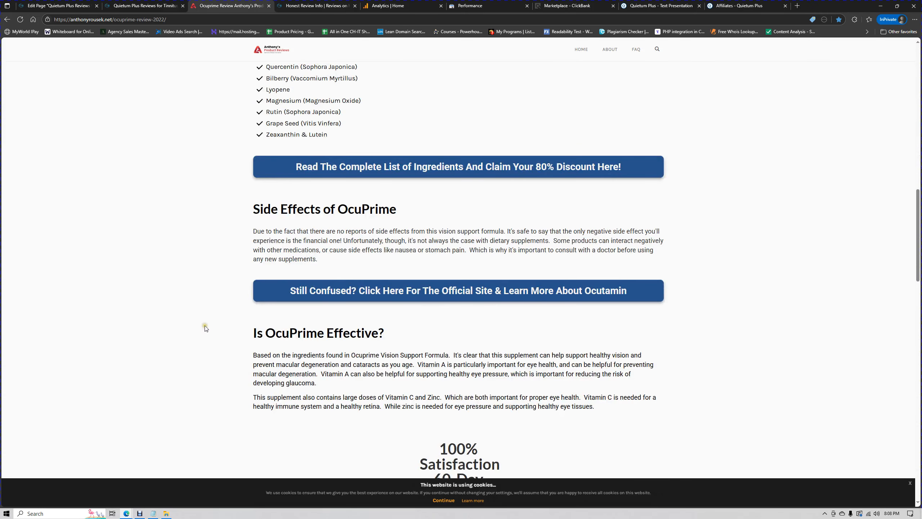
drag(290, 212, 320, 261)
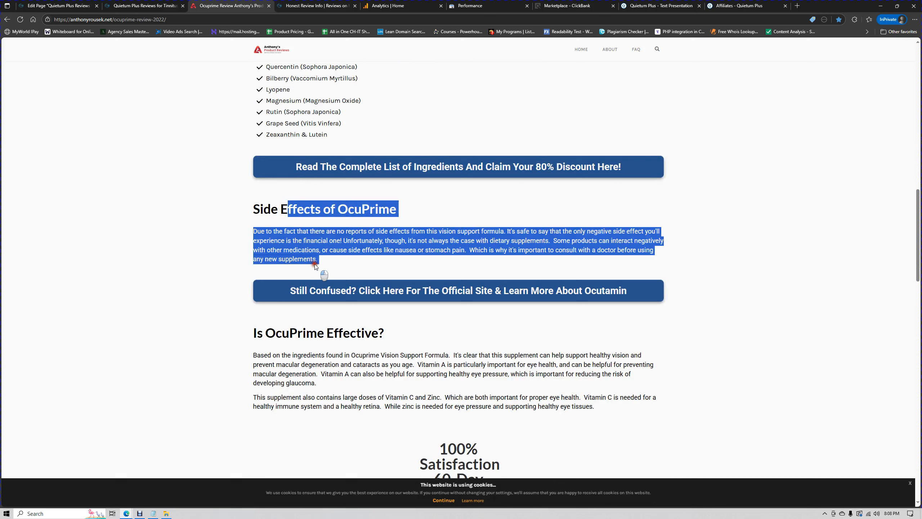
click(281, 245)
drag(291, 215, 335, 263)
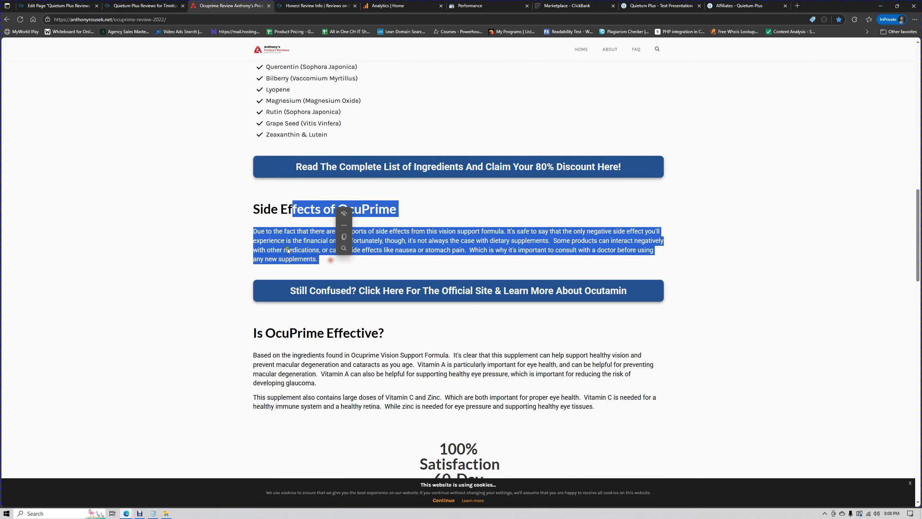
click(272, 244)
scroll(160, 258, down, 1)
scroll(161, 258, down, 2)
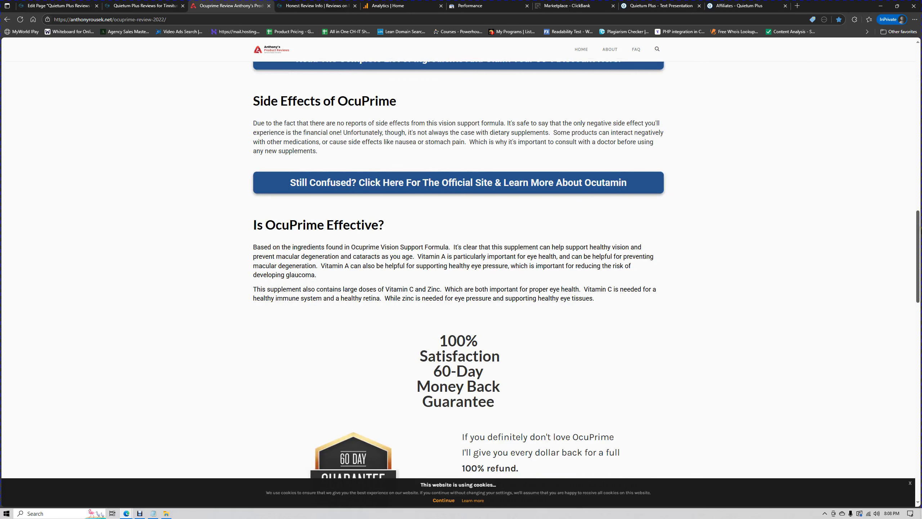
scroll(919, 230, down, 1)
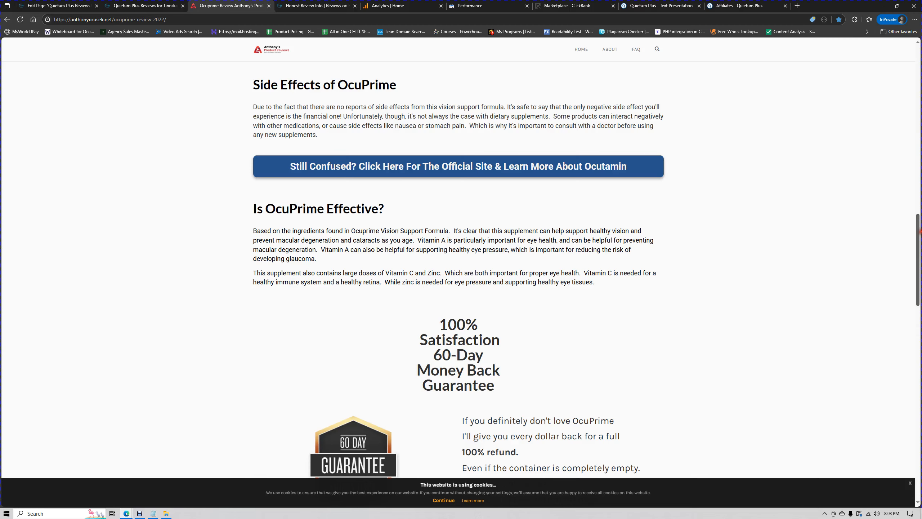
scroll(458, 274, down, 1)
scroll(458, 275, down, 1)
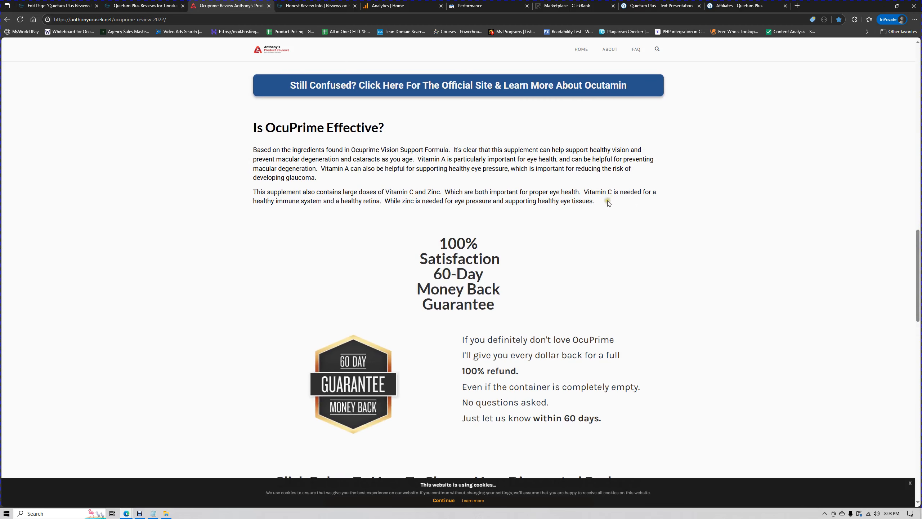
drag(607, 202, 249, 151)
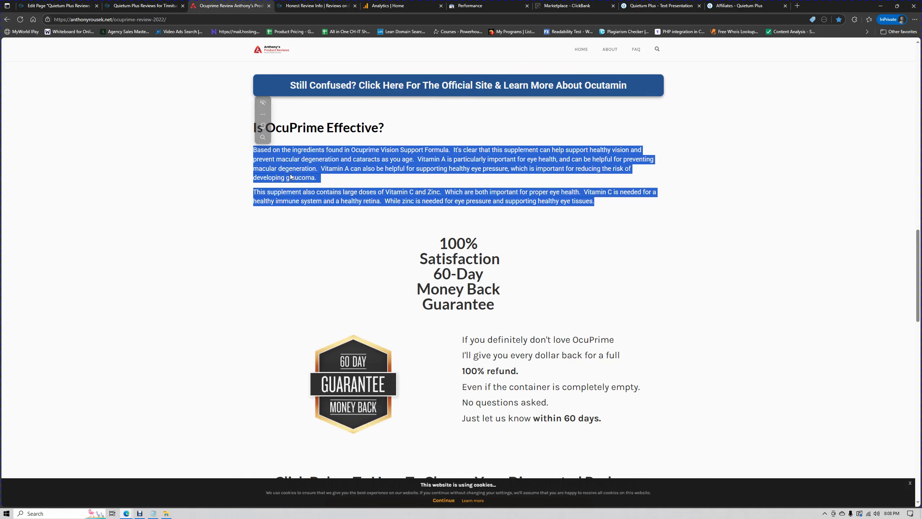
click(311, 184)
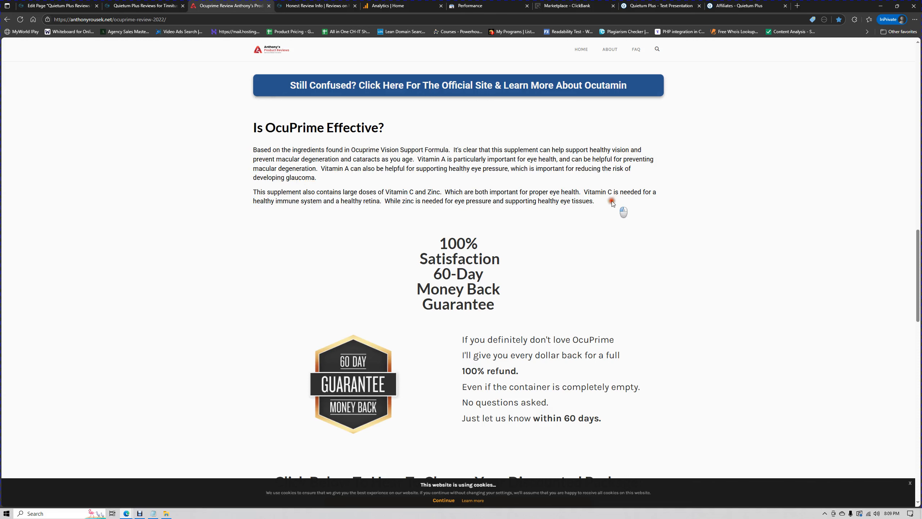
Examine the reference review's effectiveness paragraphs, 60-day money-back guarantee and Final Thoughts OcuPrime Review sections.
drag(621, 208, 236, 140)
click(300, 158)
scroll(406, 176, down, 1)
drag(238, 109, 630, 177)
click(475, 144)
scroll(517, 181, down, 3)
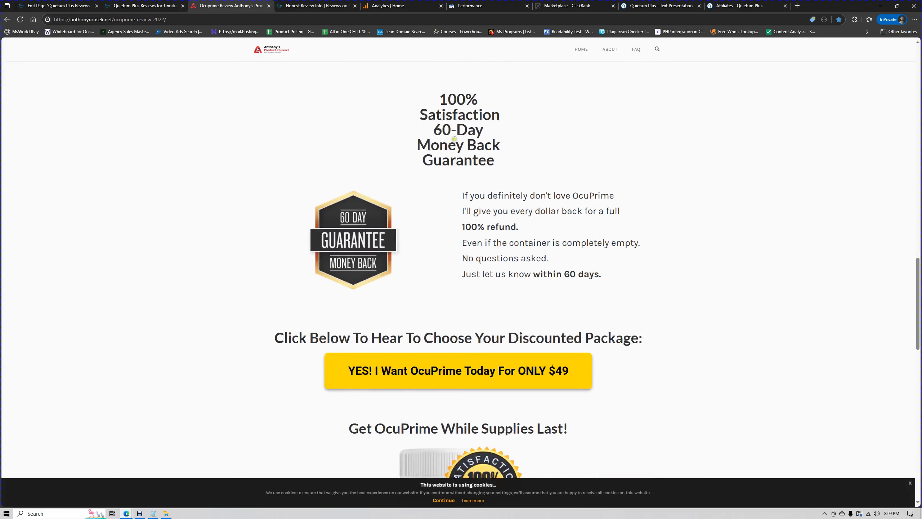
drag(434, 103, 504, 170)
click(423, 124)
drag(418, 115, 503, 168)
click(470, 155)
scroll(499, 157, down, 10)
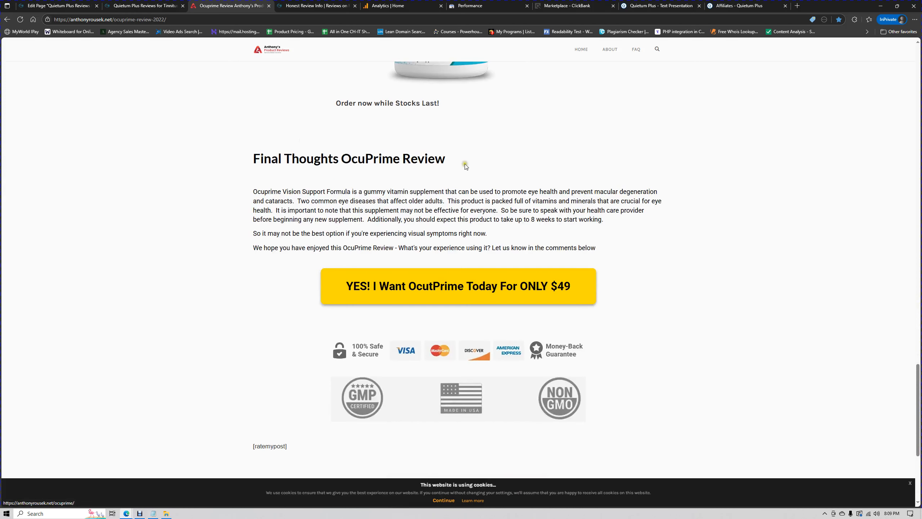
drag(305, 159, 352, 206)
click(348, 205)
On the Quietum Plus page, duplicate the "How does the Quietum Plus™ supplement work?" heading section and move the copy below the guarantee's buy button.
click(137, 3)
scroll(442, 209, up, 10)
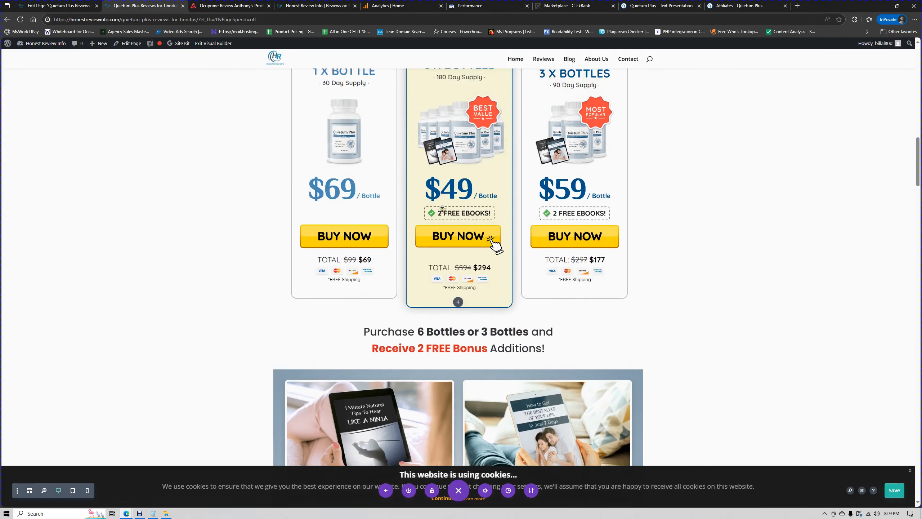
scroll(441, 209, up, 10)
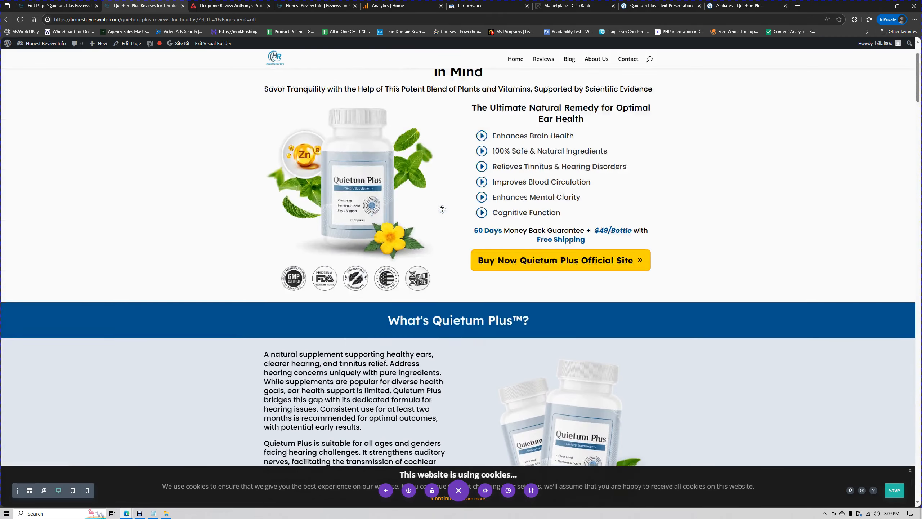
scroll(436, 211, down, 3)
scroll(436, 212, down, 1)
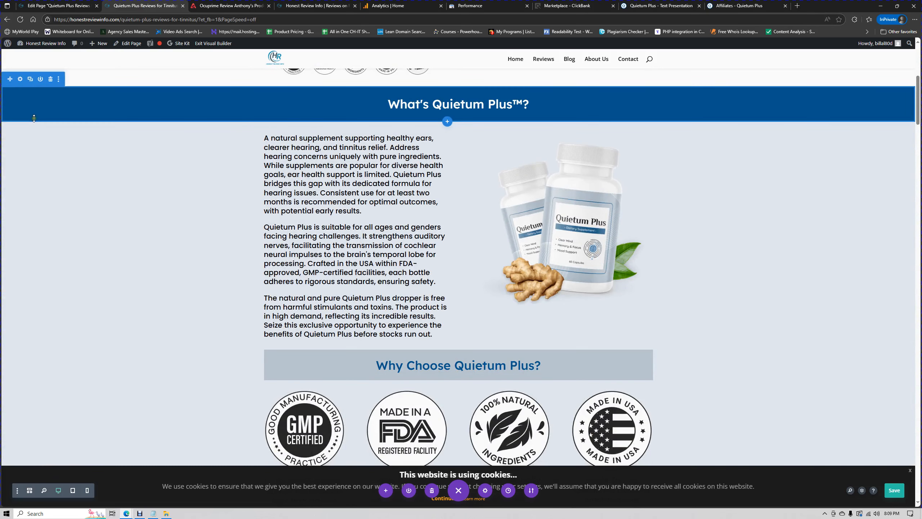
scroll(45, 151, down, 15)
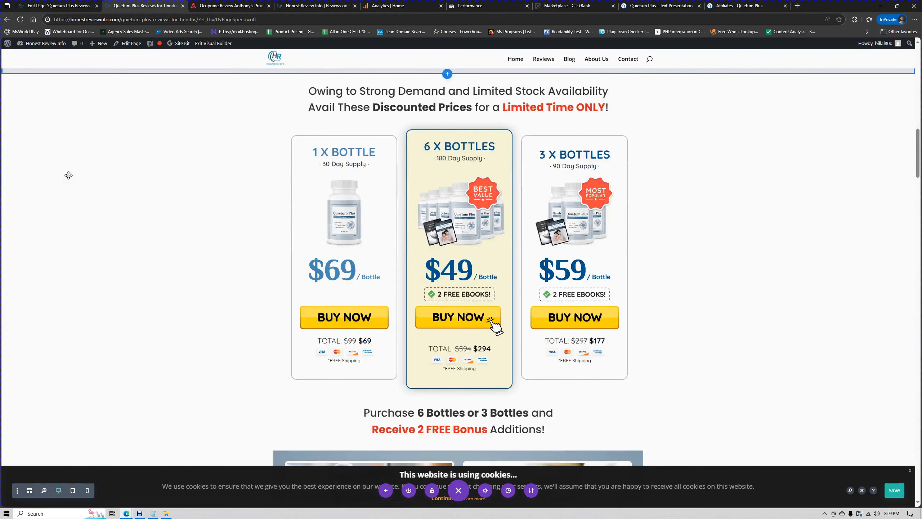
scroll(68, 178, down, 19)
mouse_move(58, 181)
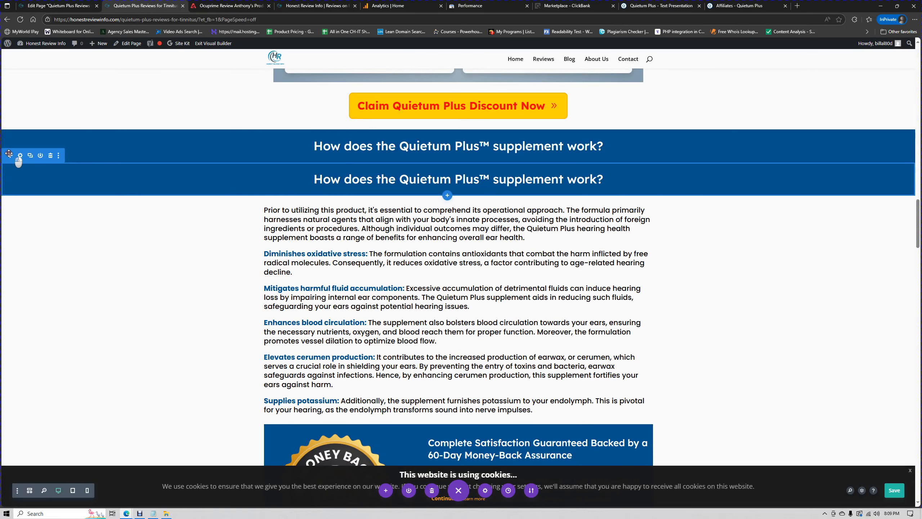
drag(9, 154, 21, 319)
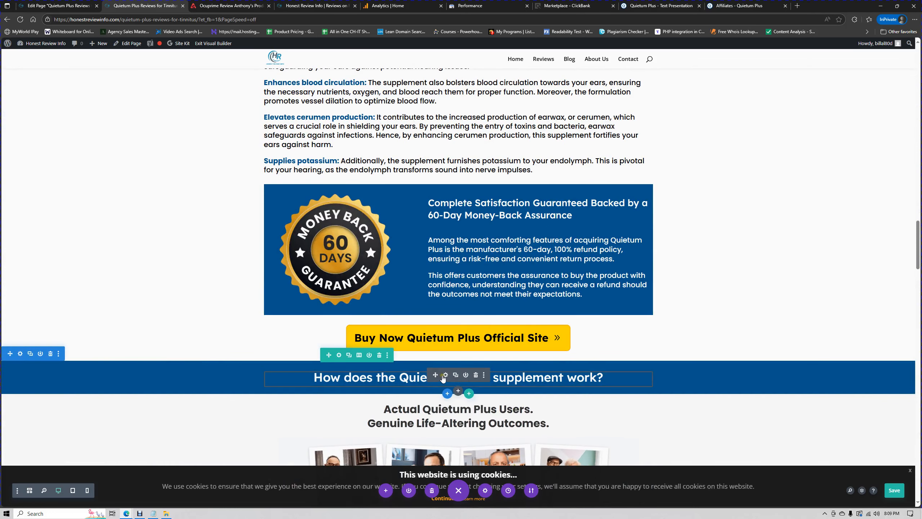
Change the duplicated heading above the testimonials to "Quietum Plus™ Supplement Benefits!" and save the text module.
click(445, 375)
scroll(701, 204, down, 2)
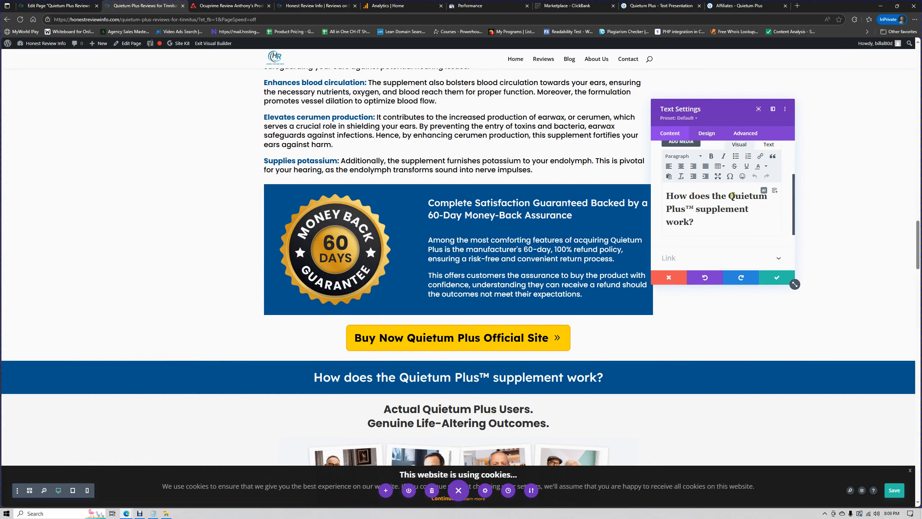
drag(729, 197, 665, 198)
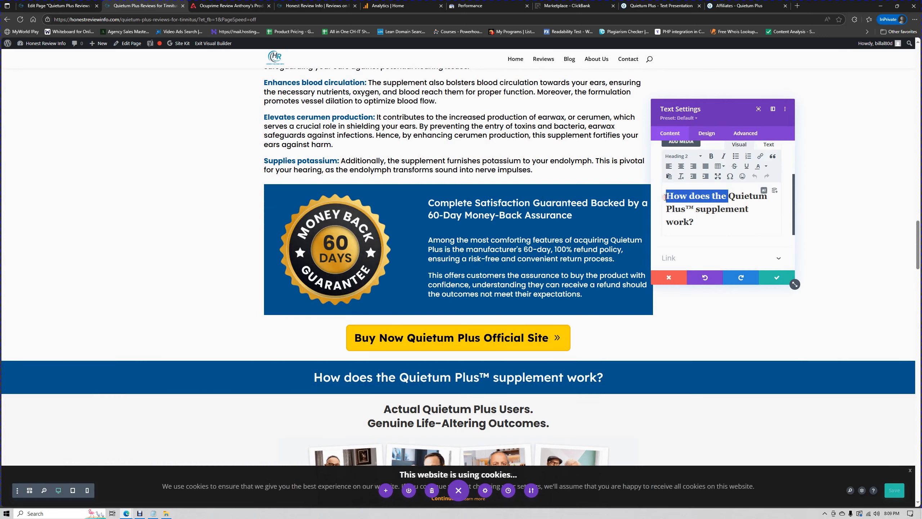
key(BackSpace)
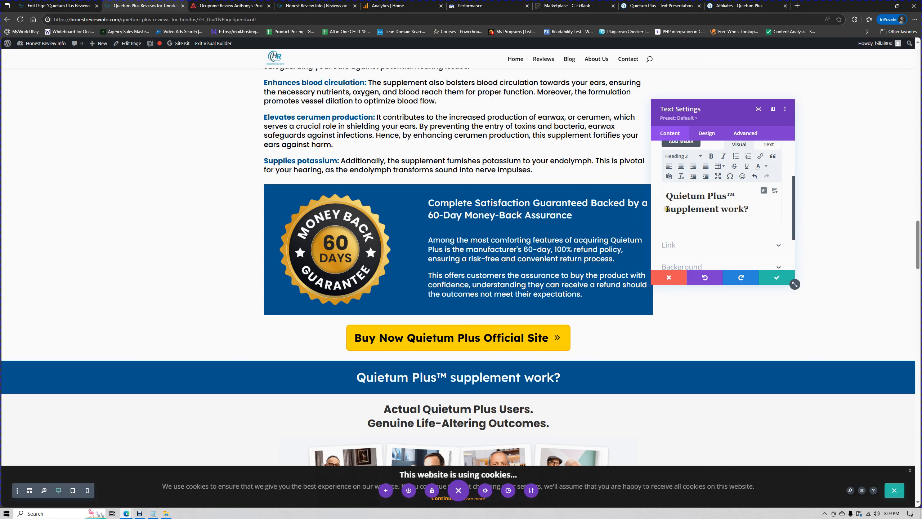
double_click(735, 209)
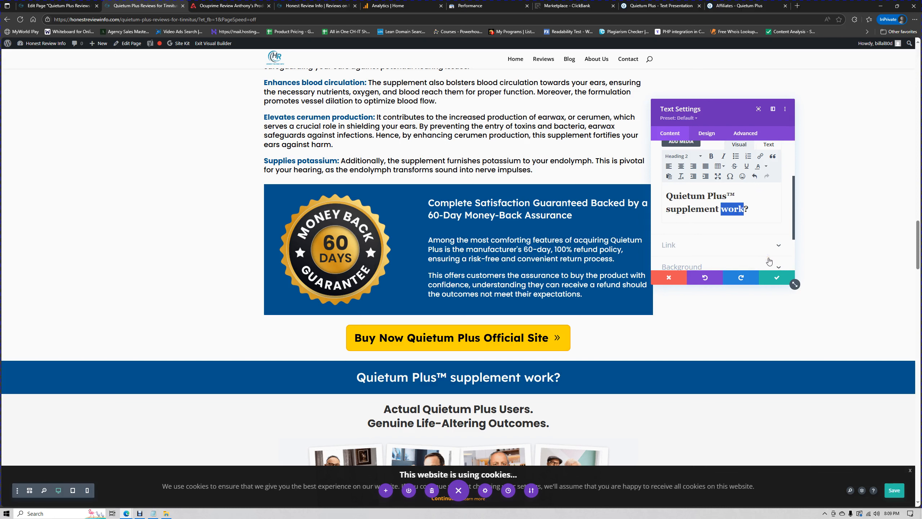
text(Ben)
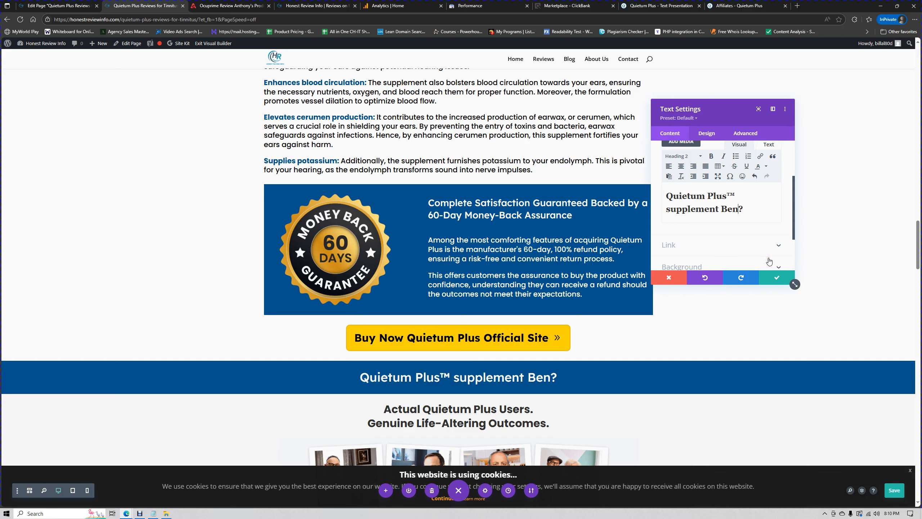
text(efits)
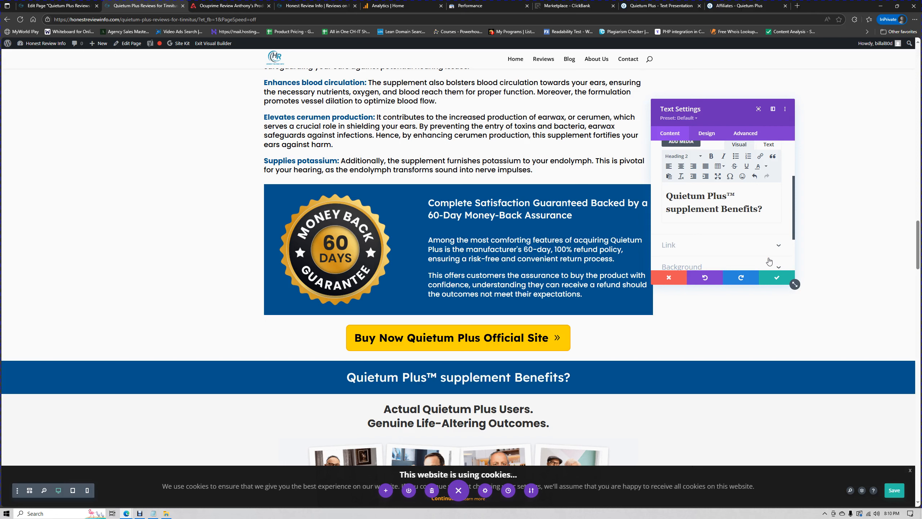
key(BackSpace)
text(!)
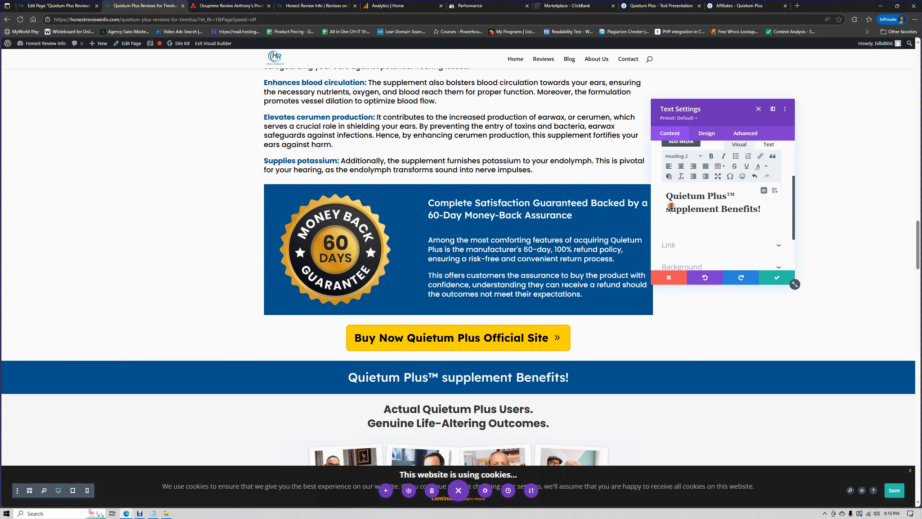
key(BackSpace)
text(S)
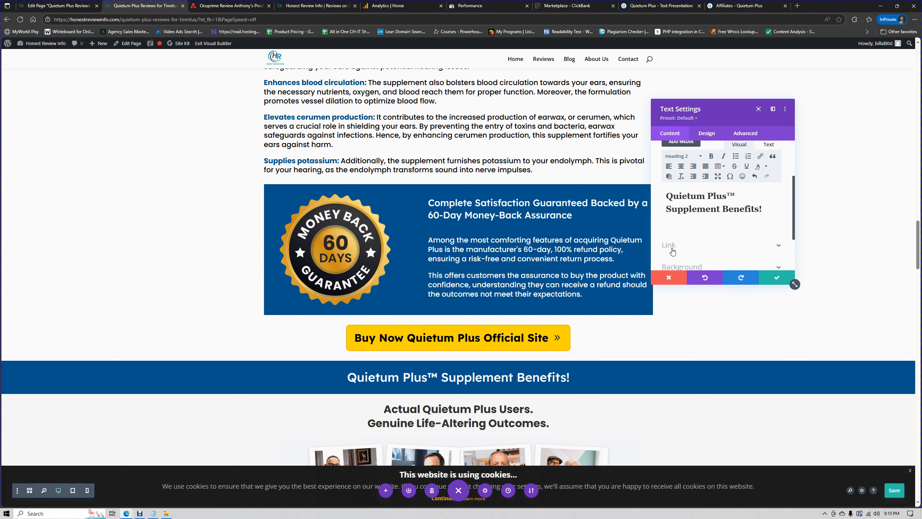
click(777, 277)
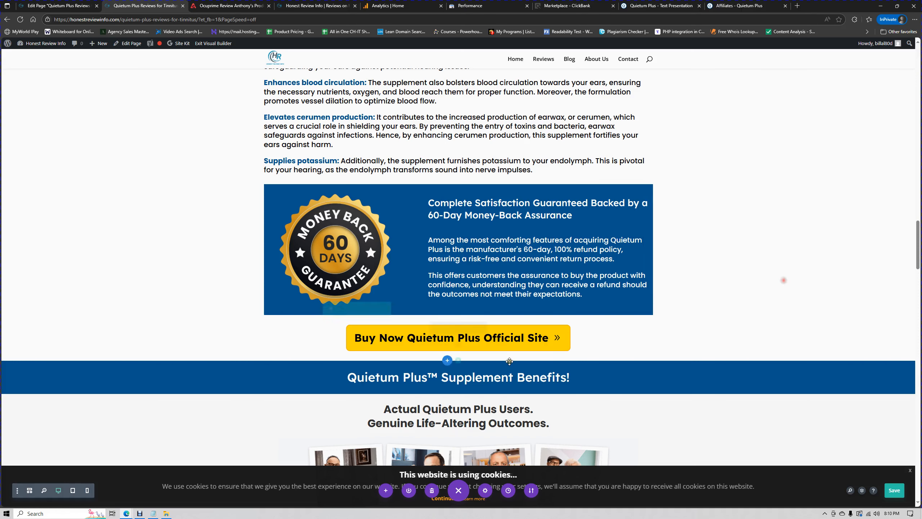
Review the page flow from the hero through the bonuses, supplement explanation and guarantee to the benefits heading and testimonials.
scroll(504, 367, down, 2)
scroll(504, 368, down, 2)
scroll(447, 172, up, 7)
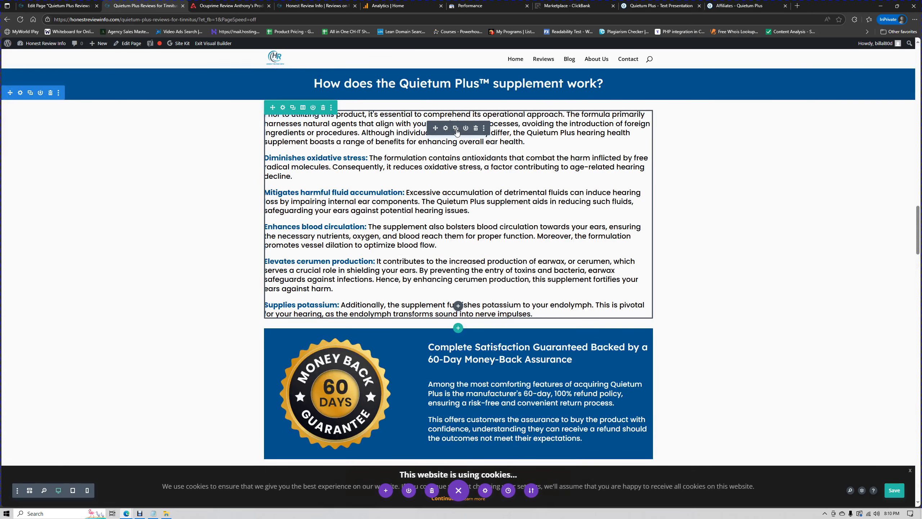
scroll(456, 133, down, 3)
scroll(456, 133, up, 8)
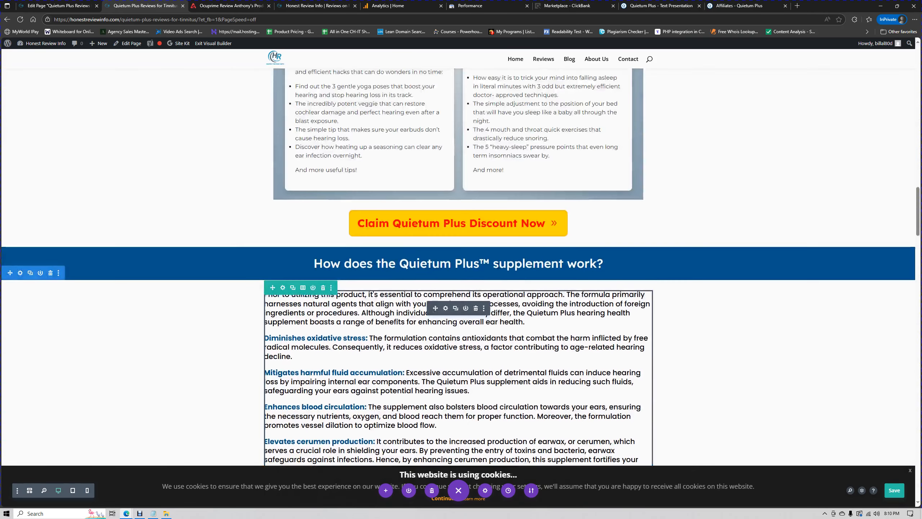
scroll(498, 265, up, 20)
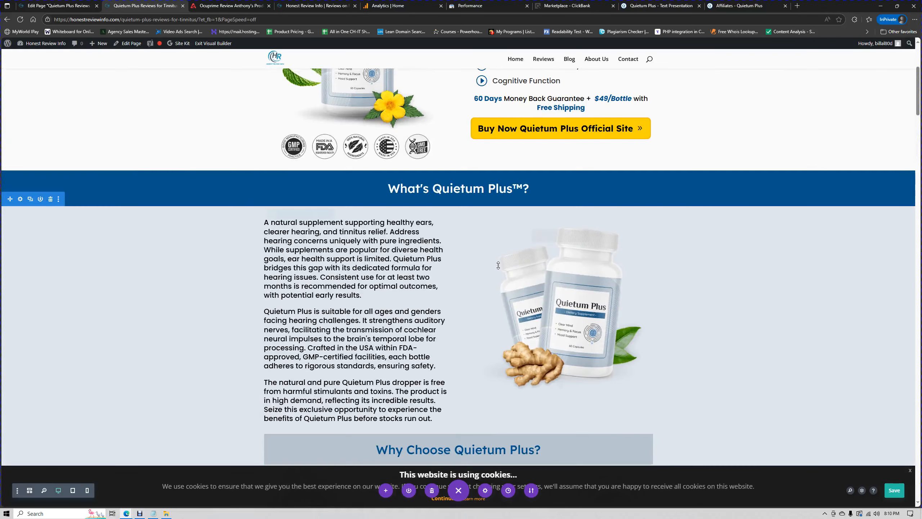
scroll(498, 265, up, 6)
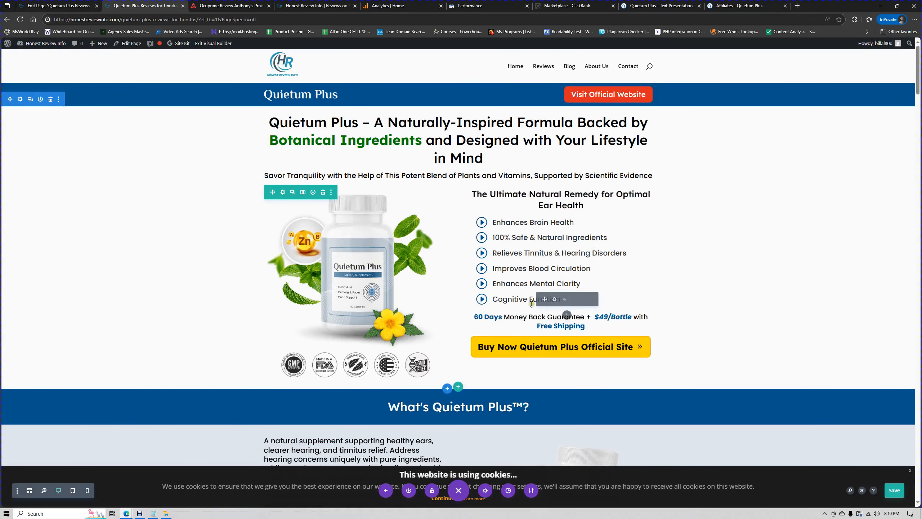
scroll(532, 303, down, 20)
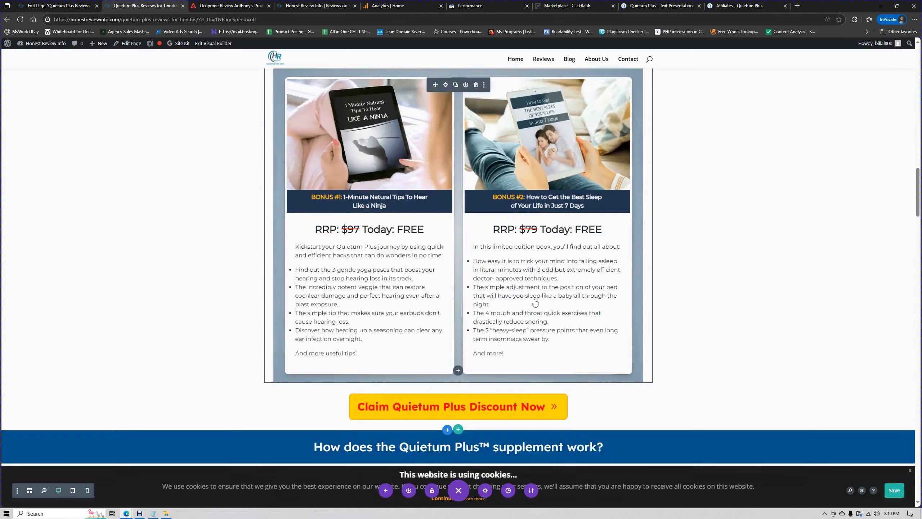
scroll(535, 302, down, 20)
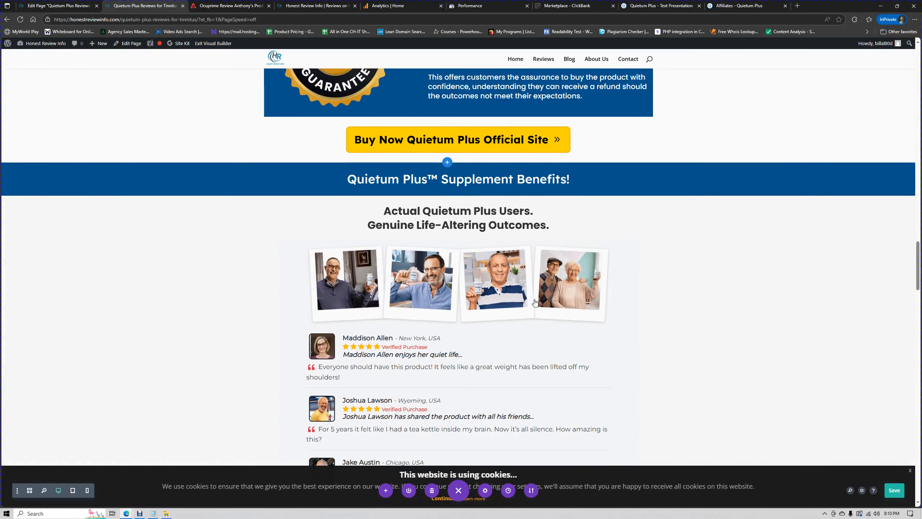
scroll(535, 302, up, 12)
scroll(535, 302, down, 6)
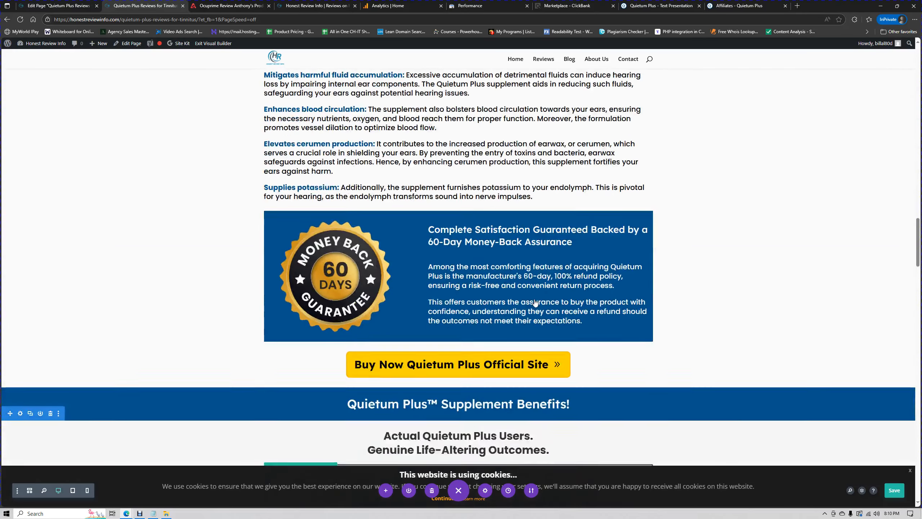
scroll(535, 302, down, 7)
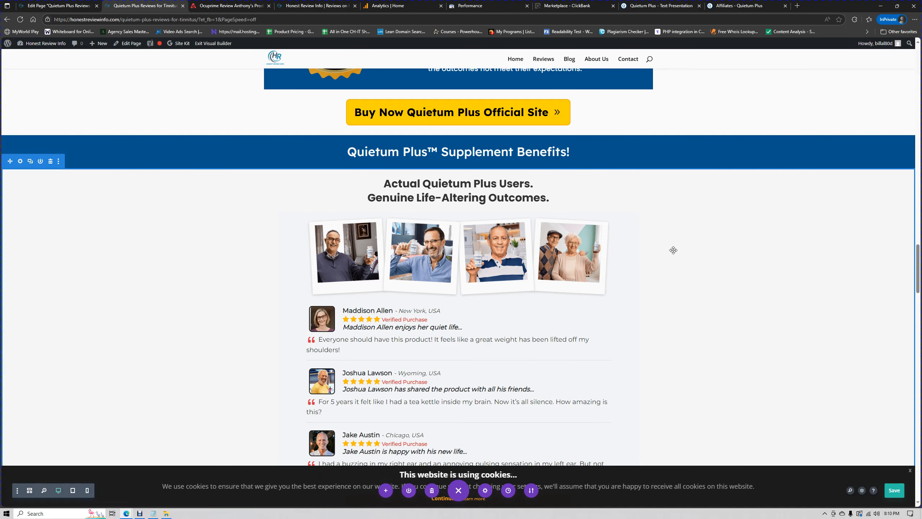
Duplicate the supplement explanation text module and move the copy directly under the Quietum Plus™ Supplement Benefits! heading.
scroll(679, 254, up, 10)
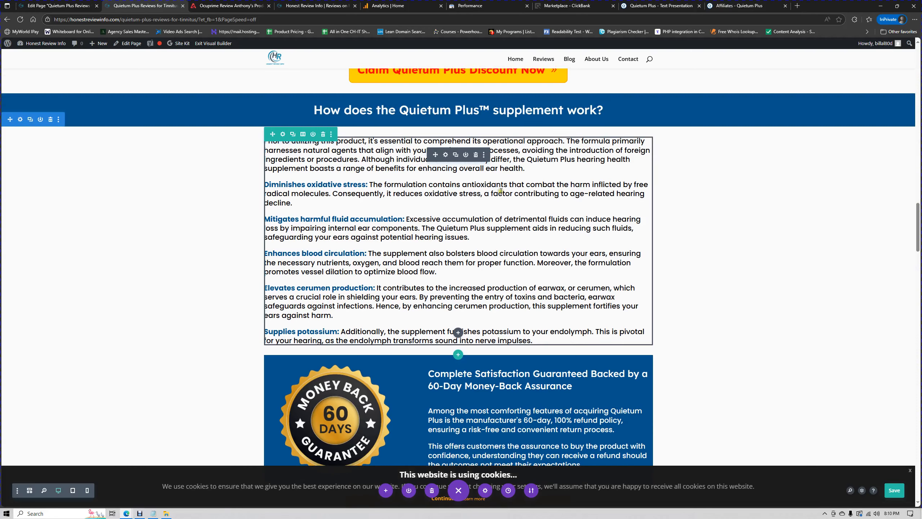
click(456, 154)
scroll(447, 145, down, 6)
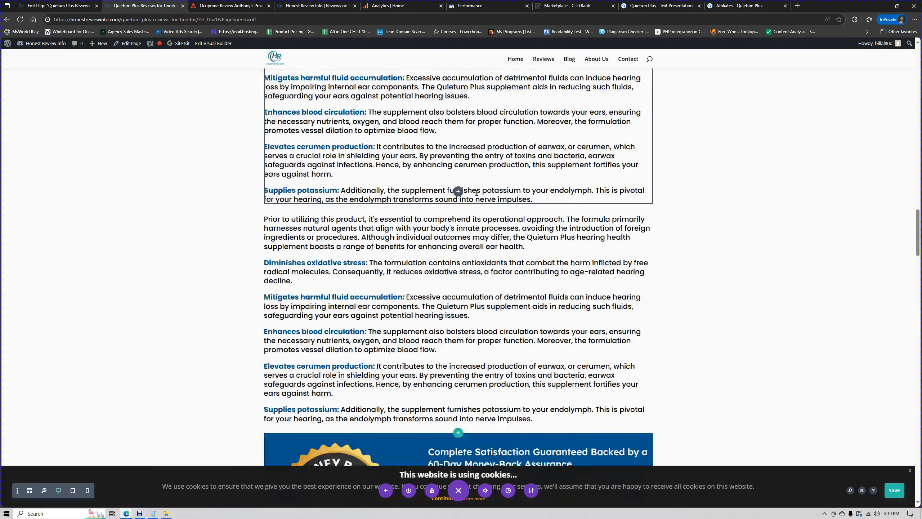
click(475, 122)
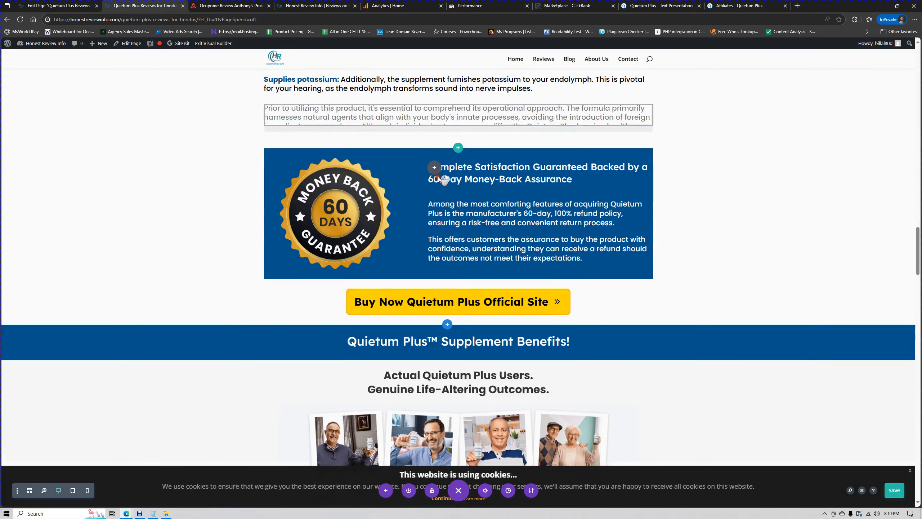
drag(458, 334, 455, 342)
scroll(461, 291, down, 5)
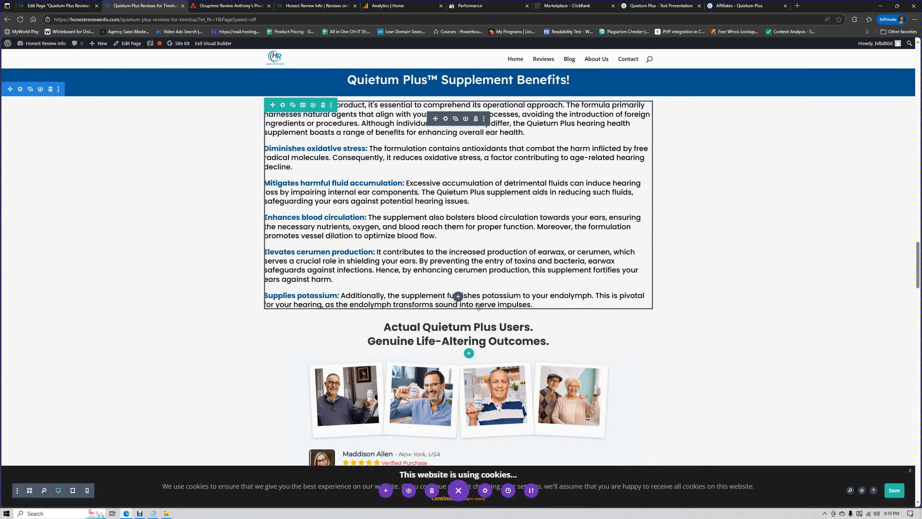
Insert a Divider module between the copied benefits text and the "Actual Quietum Plus Users" heading, keeping its default settings.
click(458, 296)
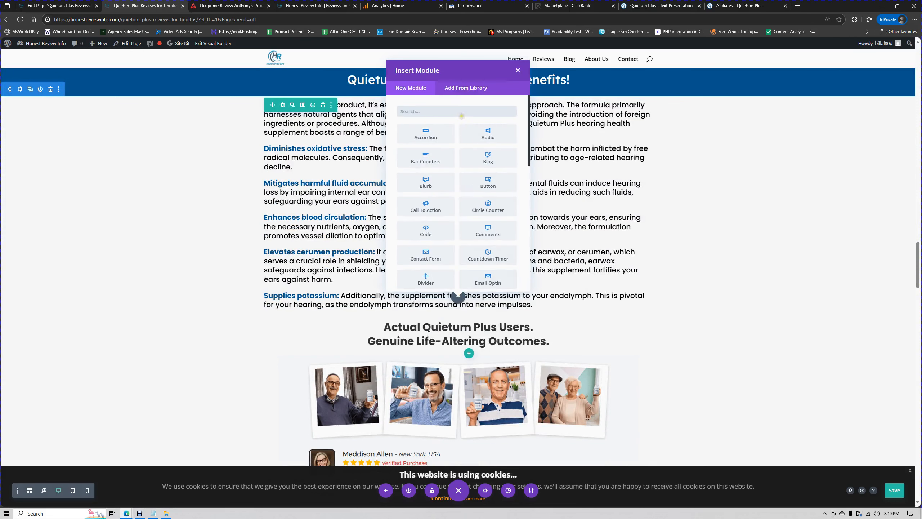
text(di)
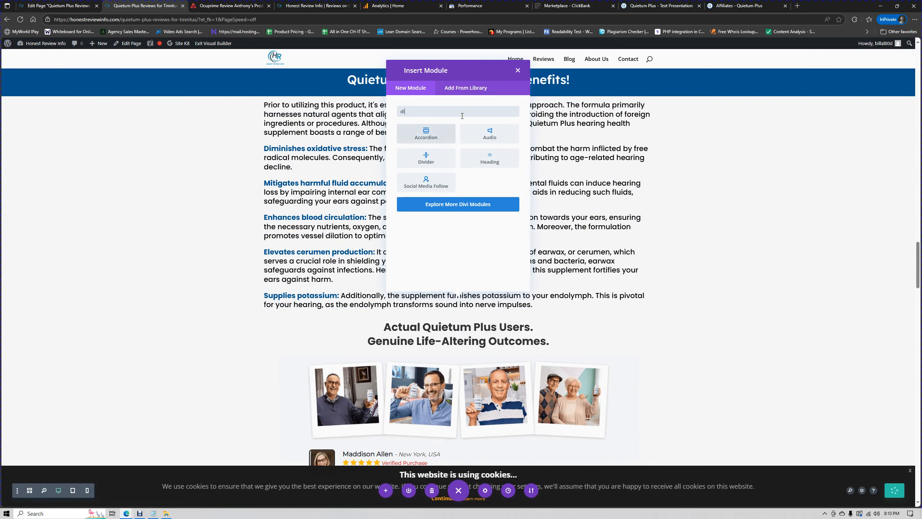
click(426, 159)
scroll(545, 251, down, 1)
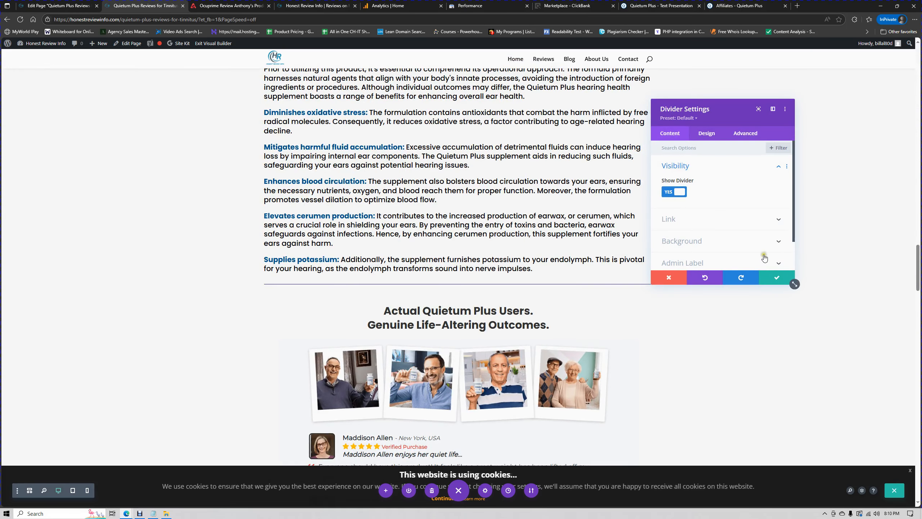
click(777, 277)
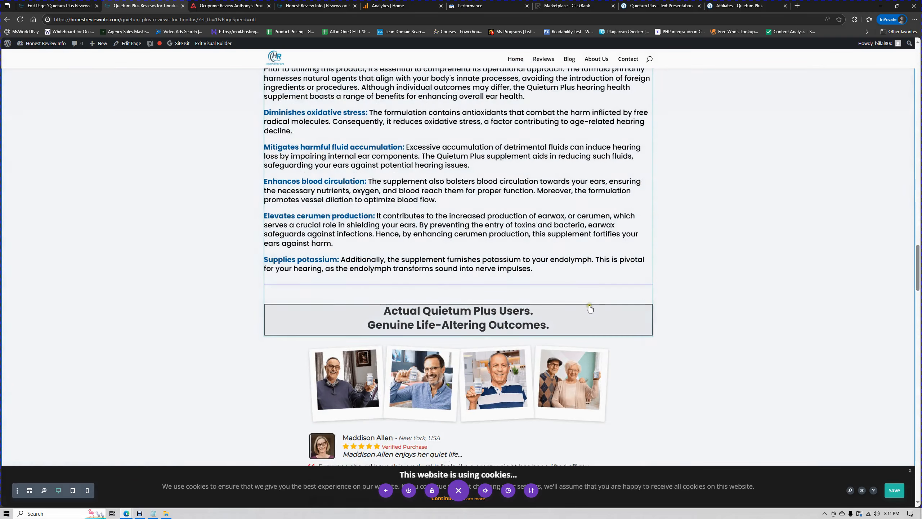
scroll(677, 375, down, 4)
scroll(677, 375, up, 7)
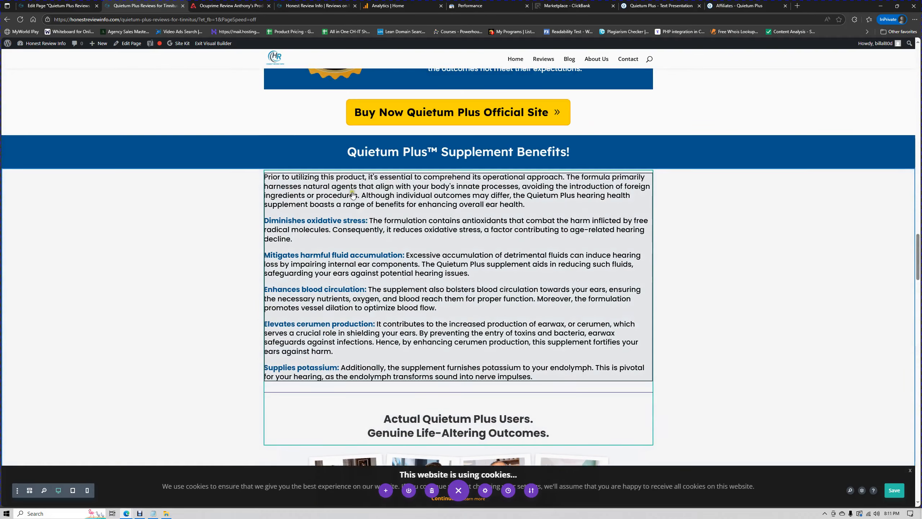
scroll(490, 257, up, 12)
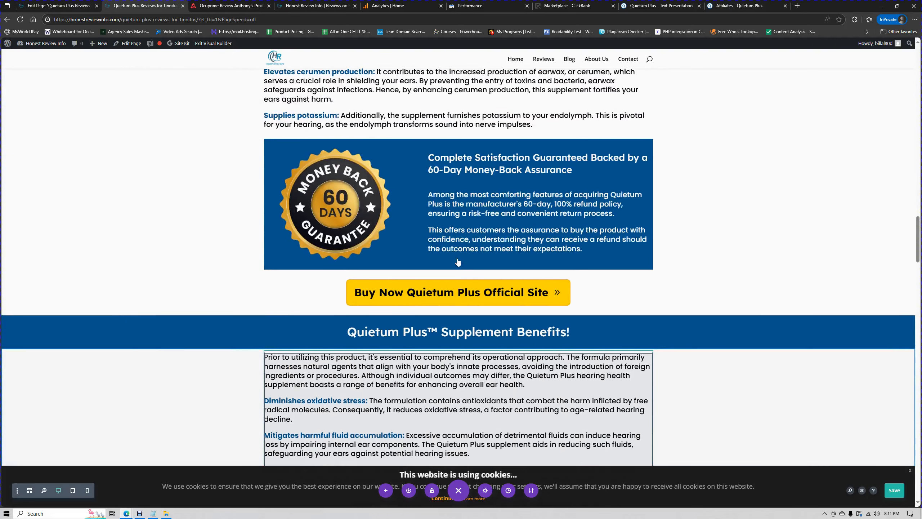
Replace the Head Man Success logo above the Scientific References heading with the Honest Review Info logo from the media library.
scroll(458, 261, up, 12)
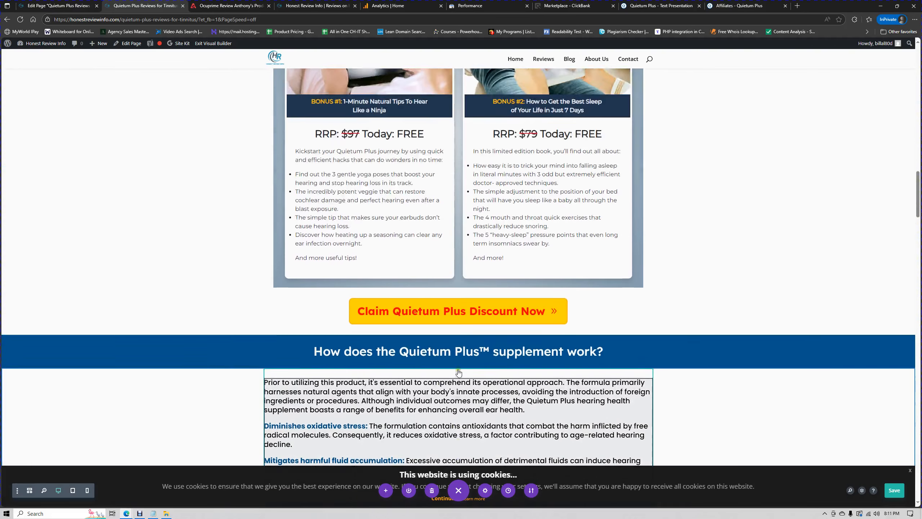
scroll(475, 350, up, 18)
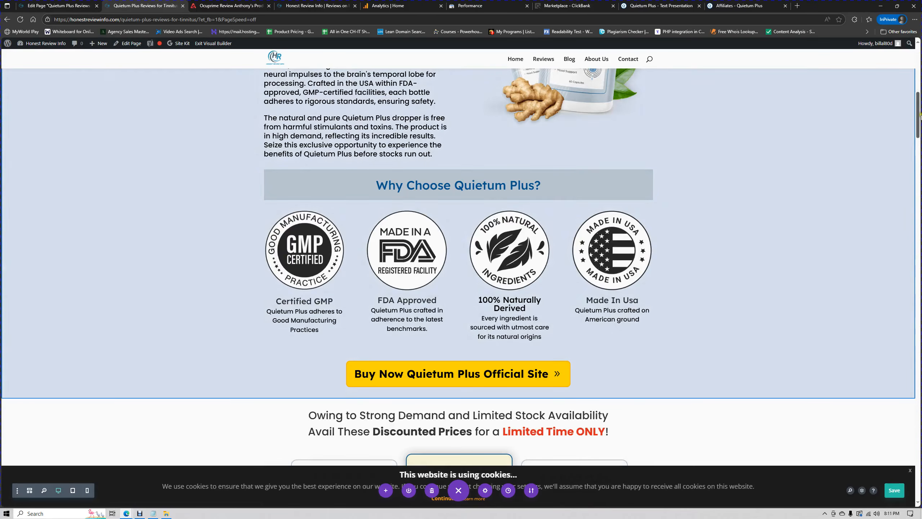
drag(920, 116, 920, 272)
scroll(439, 193, down, 2)
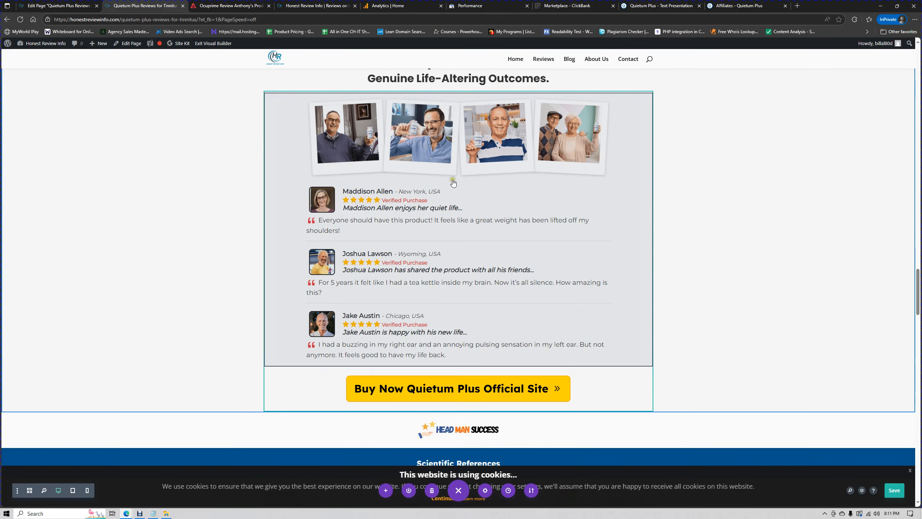
scroll(453, 180, down, 5)
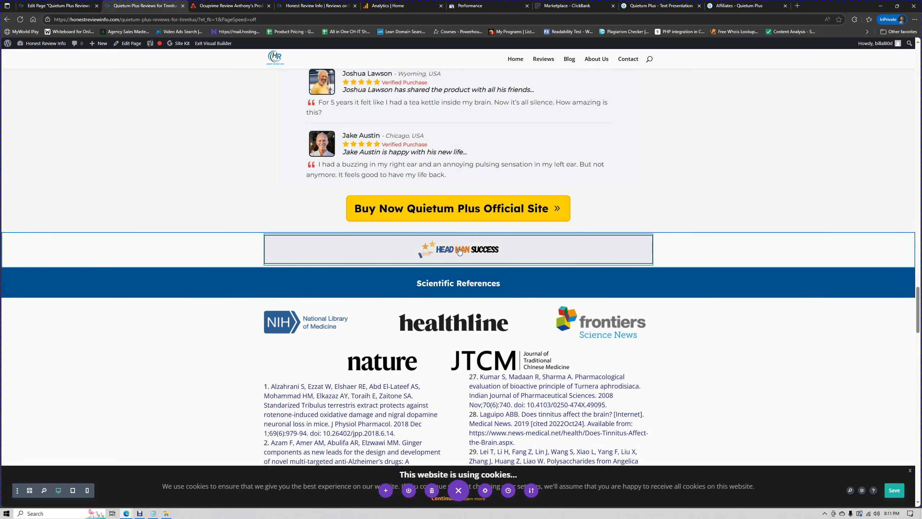
click(442, 241)
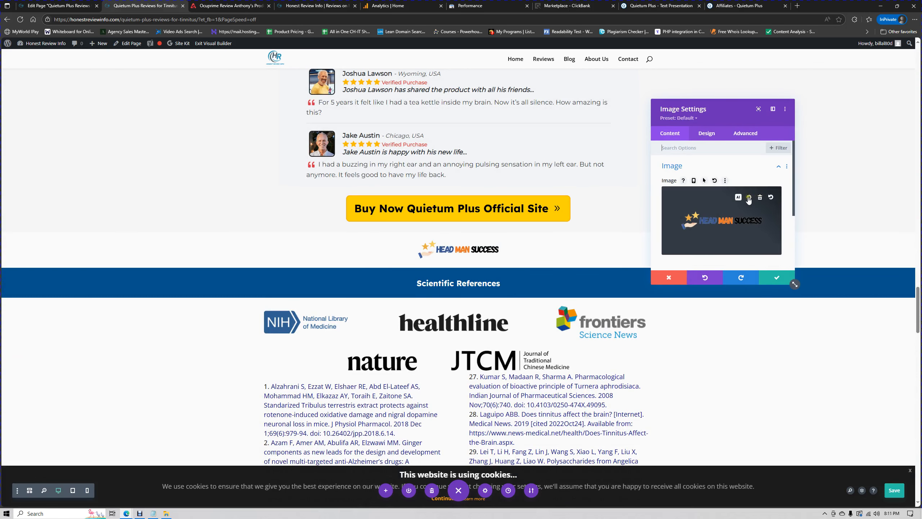
click(748, 198)
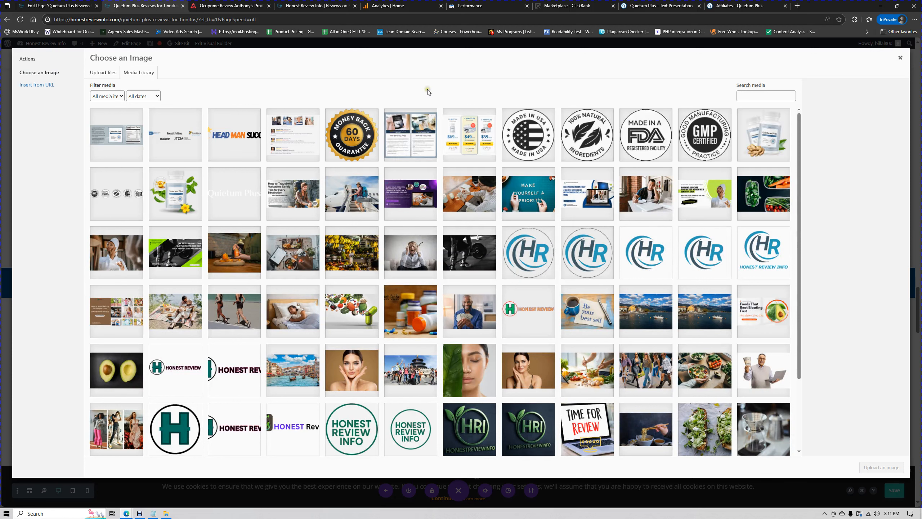
click(763, 257)
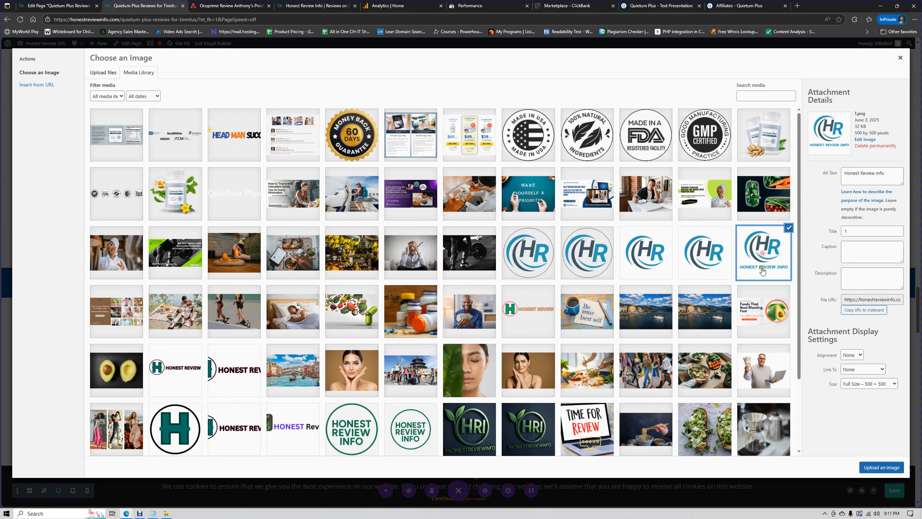
click(881, 466)
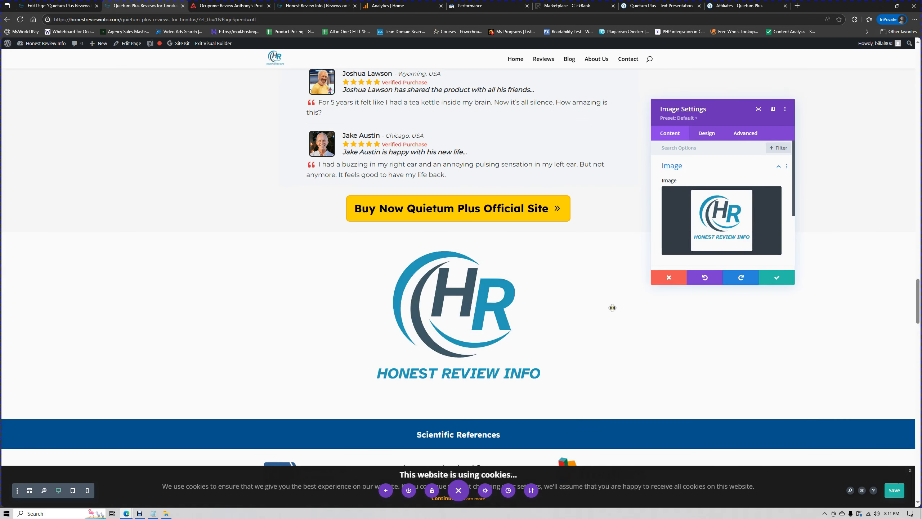
Set the Honest Review Info logo's width to 20% in its sizing options and save the image module.
click(709, 131)
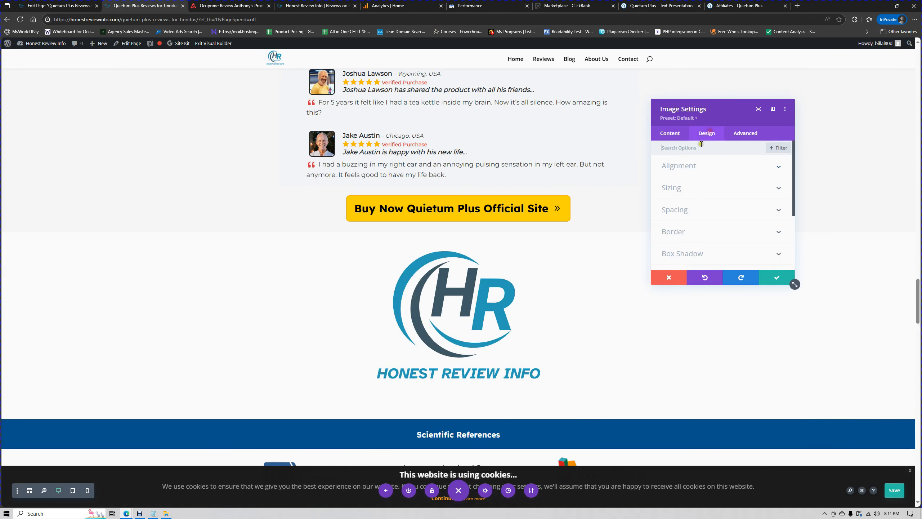
click(687, 171)
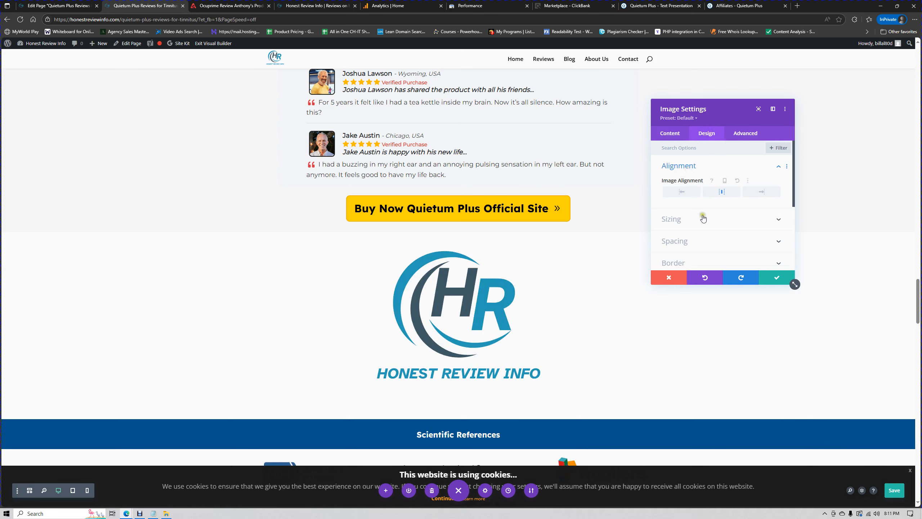
click(675, 240)
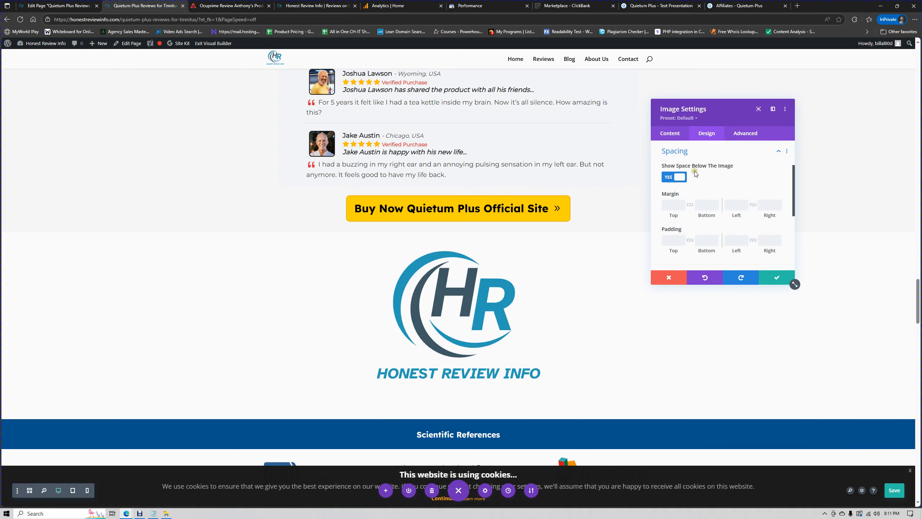
scroll(690, 181, up, 2)
click(673, 188)
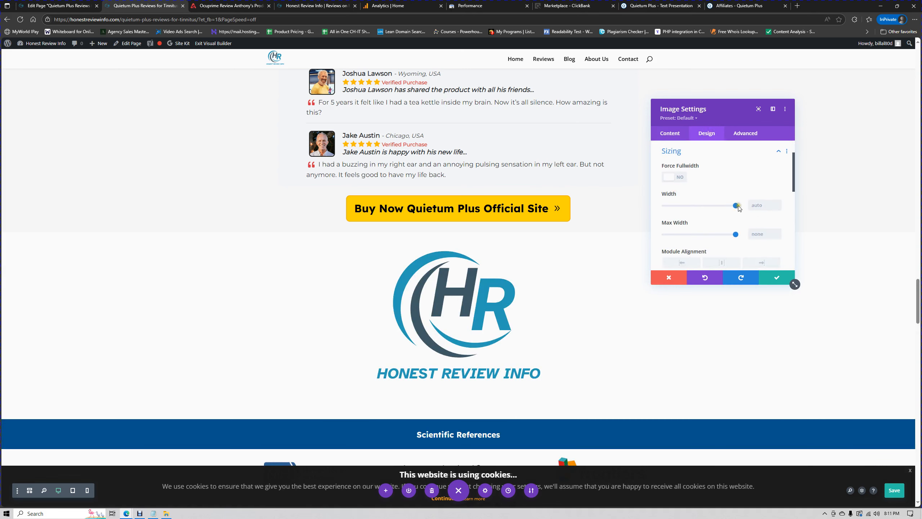
drag(735, 206, 678, 206)
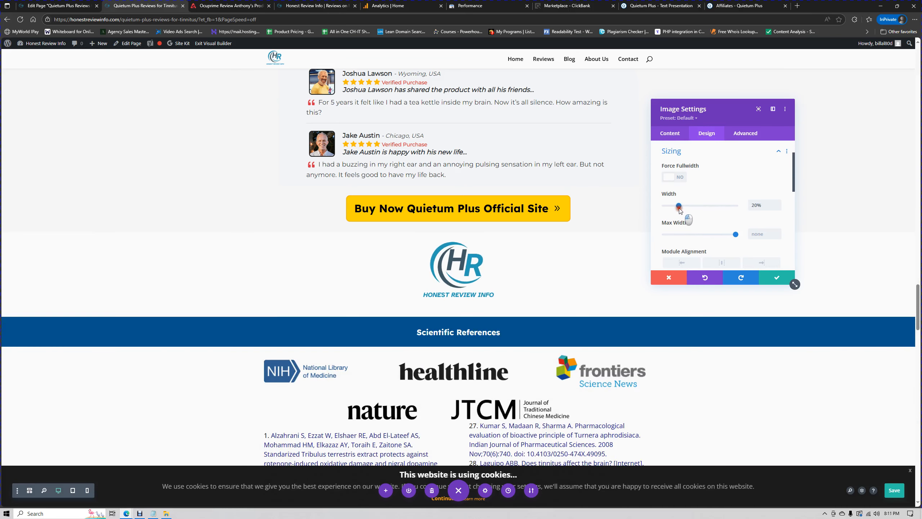
click(779, 274)
Recheck the benefits and testimonials area, and examine the Final Thoughts heading and closing paragraphs on the OcuPrime reference review.
scroll(532, 292, up, 8)
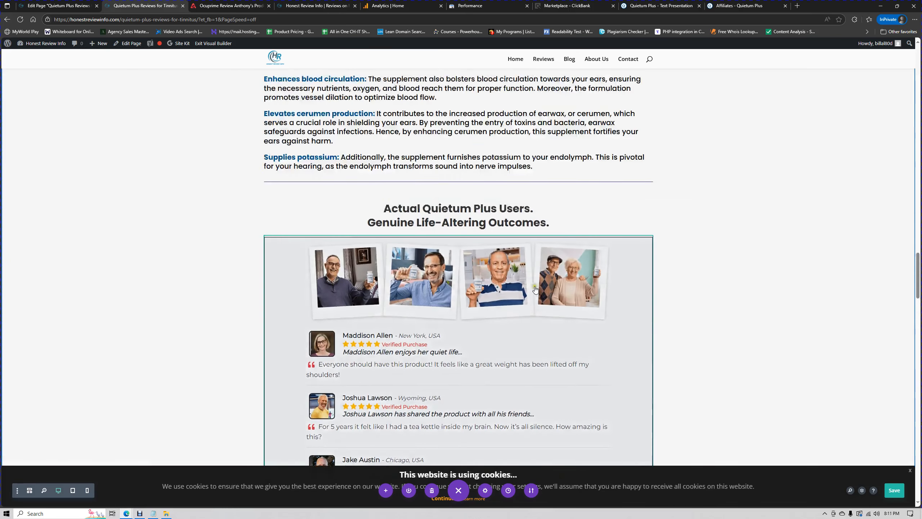
scroll(535, 287, up, 8)
scroll(537, 280, down, 8)
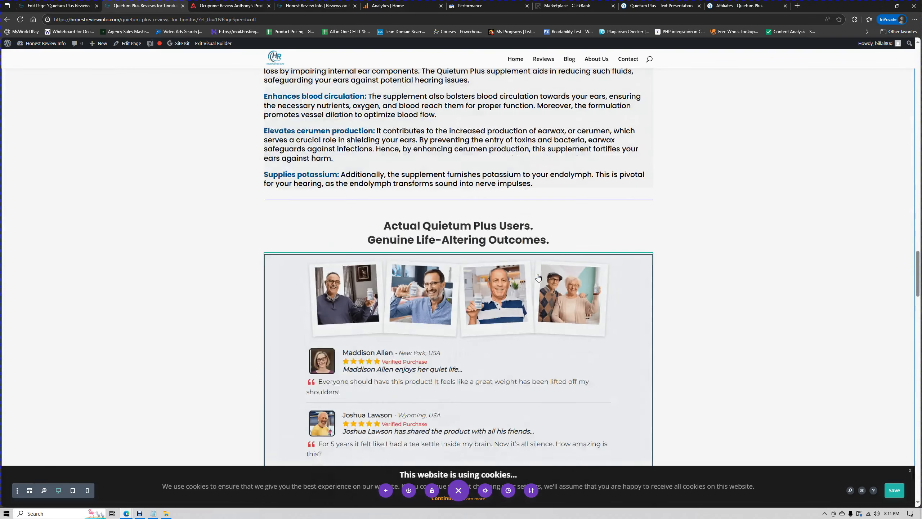
scroll(538, 278, down, 8)
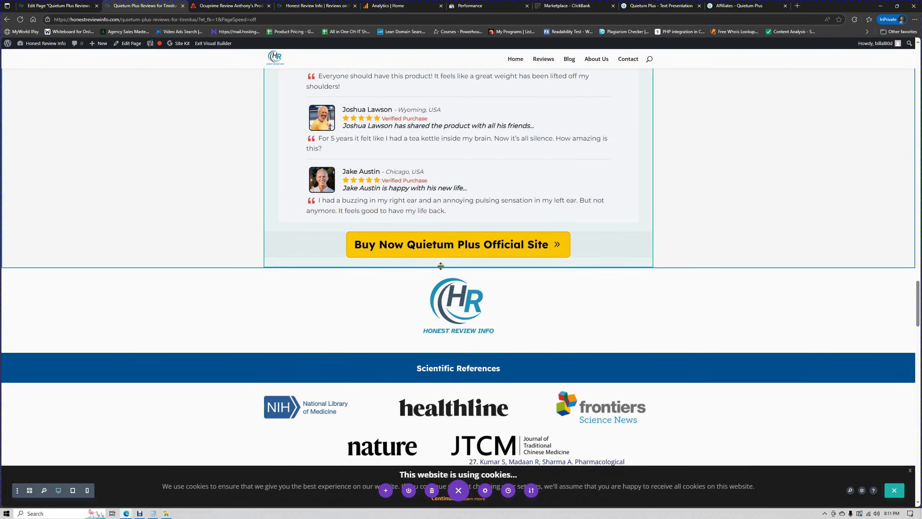
scroll(440, 266, up, 5)
click(224, 7)
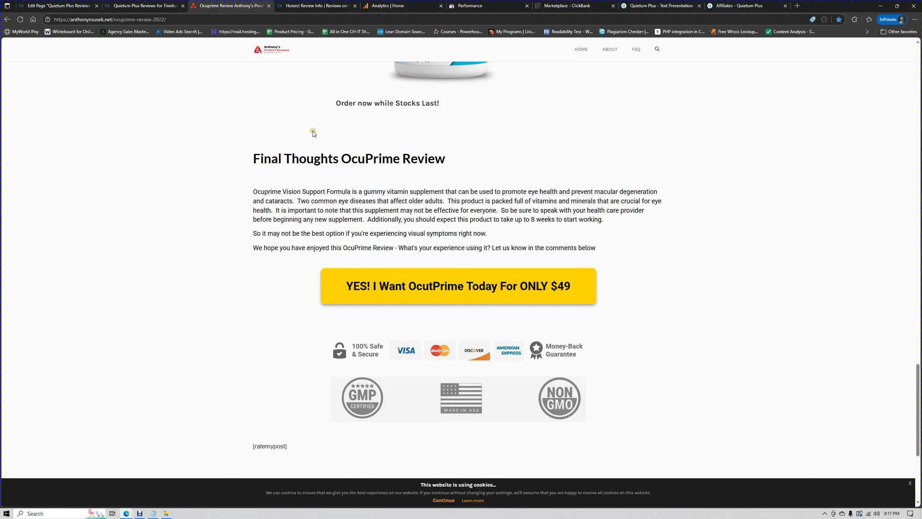
drag(253, 156, 447, 161)
click(367, 210)
drag(340, 160, 446, 163)
click(326, 179)
drag(253, 192, 655, 256)
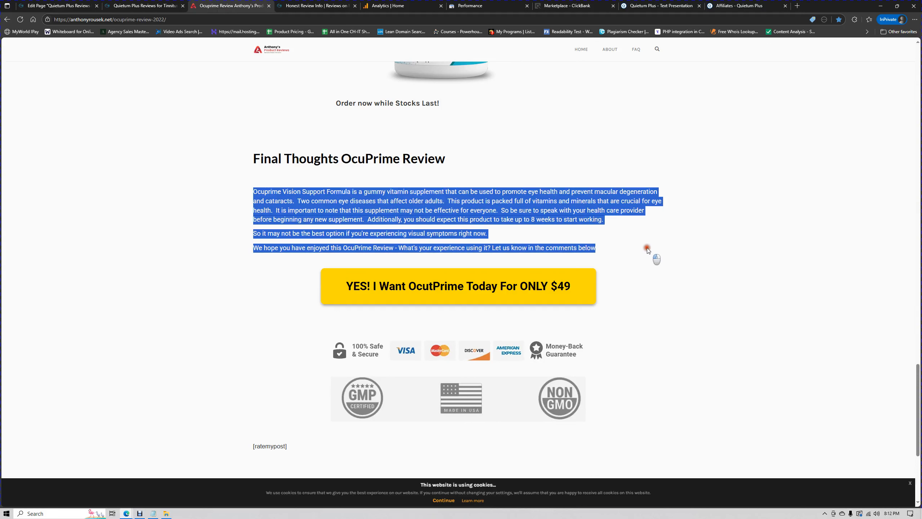
click(378, 210)
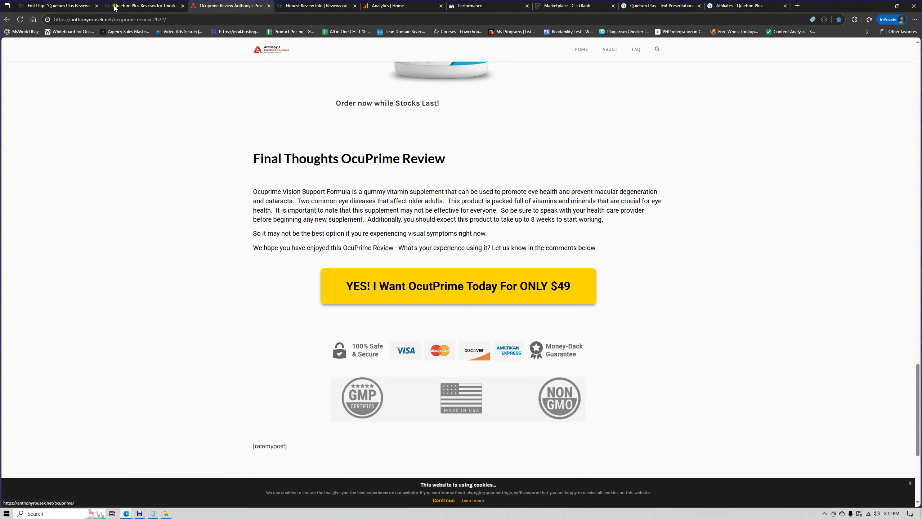
key(ctrl+shift+Tab)
scroll(452, 244, up, 1)
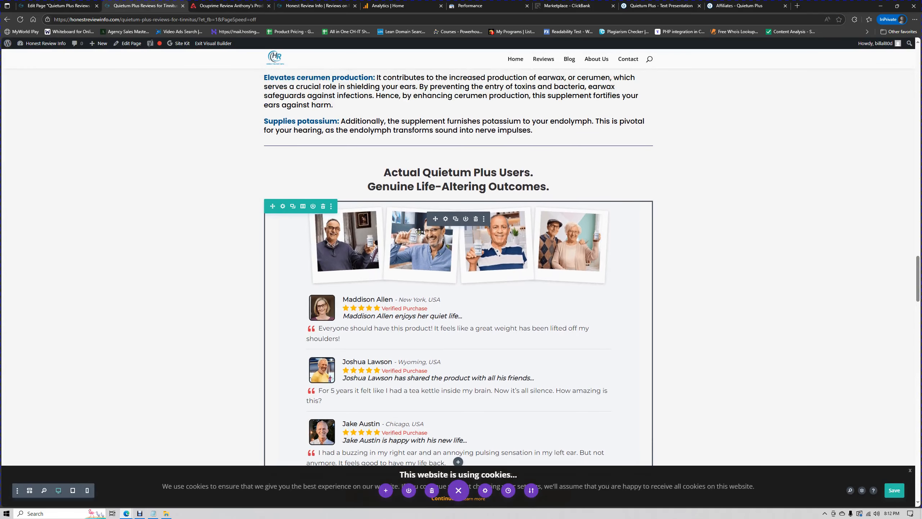
Examine the official Quietum Plus presentation's ingredients and testimonials for comparison, and return to the beginning of the page being built.
click(658, 5)
scroll(460, 272, down, 20)
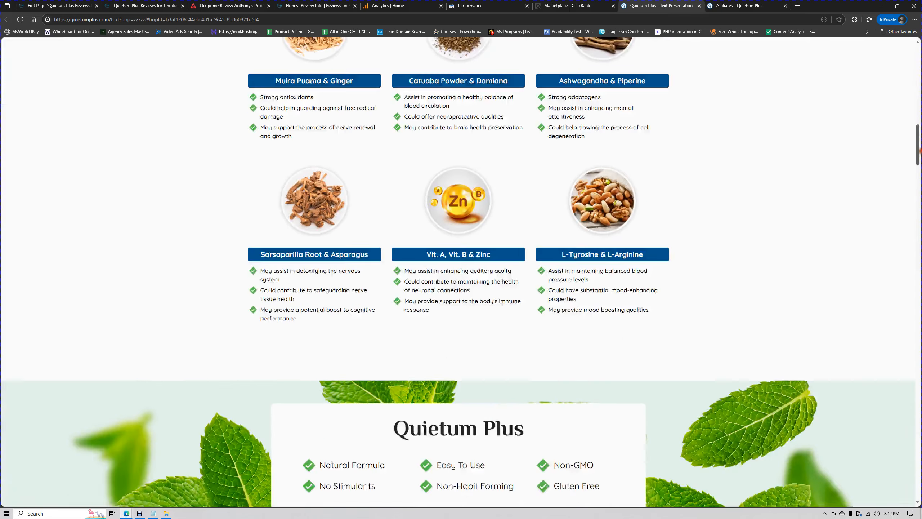
scroll(509, 209, down, 3)
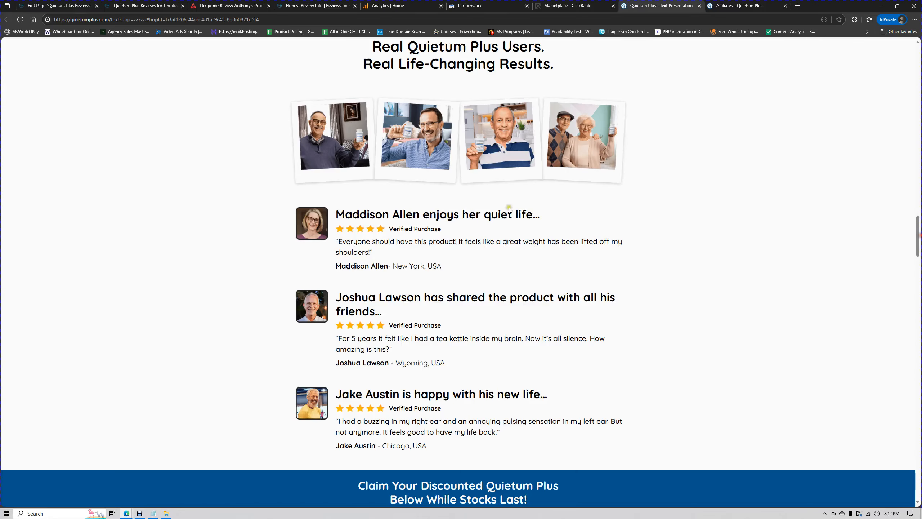
scroll(436, 276, down, 1)
scroll(432, 270, up, 1)
scroll(436, 287, down, 4)
scroll(456, 291, up, 4)
scroll(649, 204, up, 15)
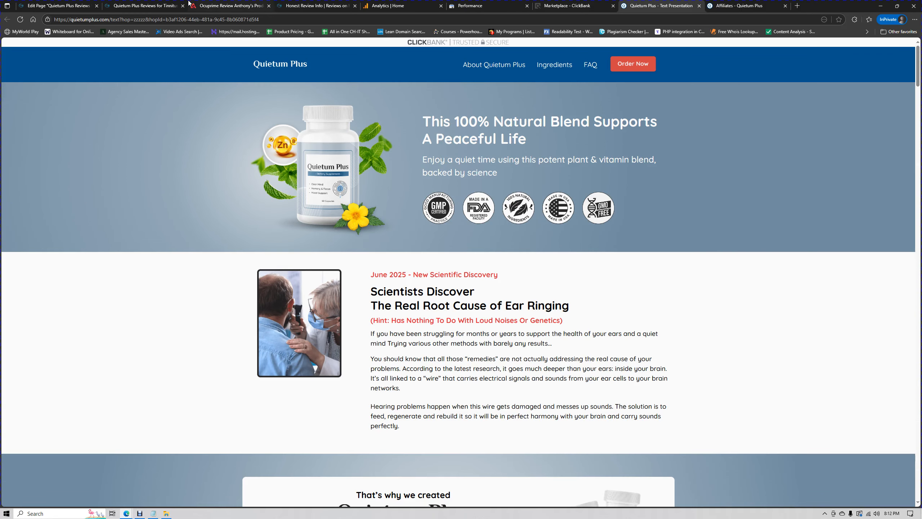
click(164, 5)
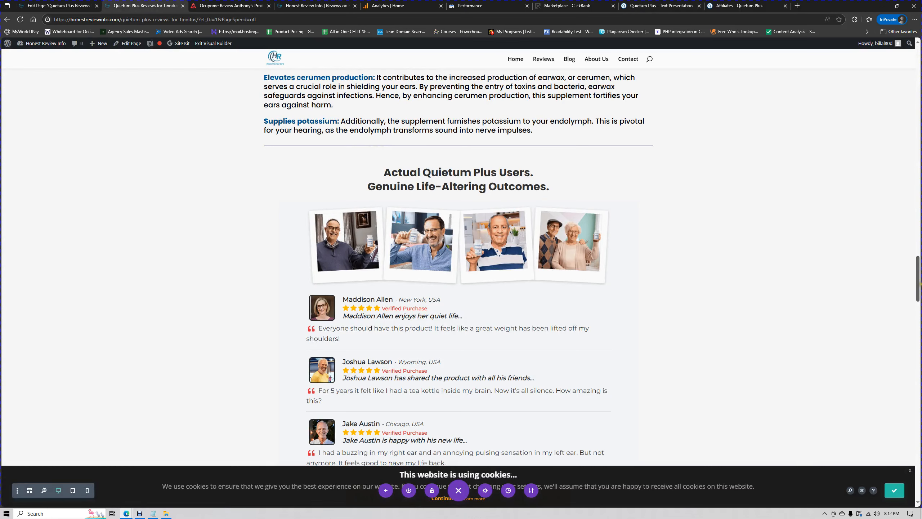
drag(919, 292, 919, 69)
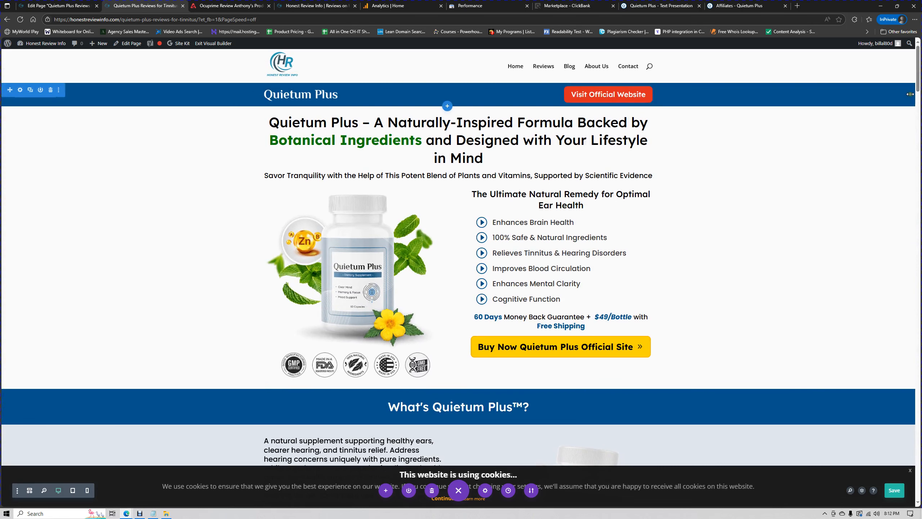